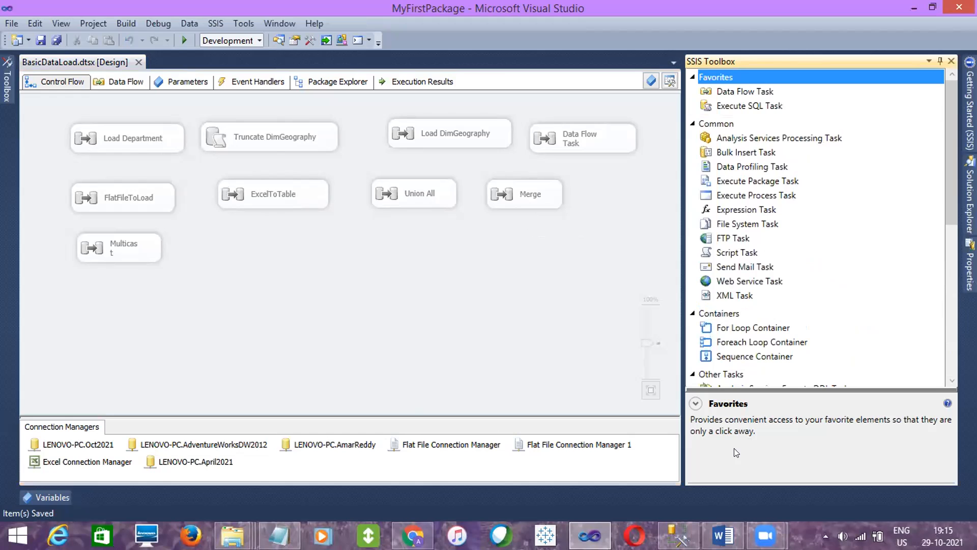
- Switch to the MSBI Course Content document in Word and review the Look Up transformation topic
{"action": "left_click", "coordinate": [723, 536]}
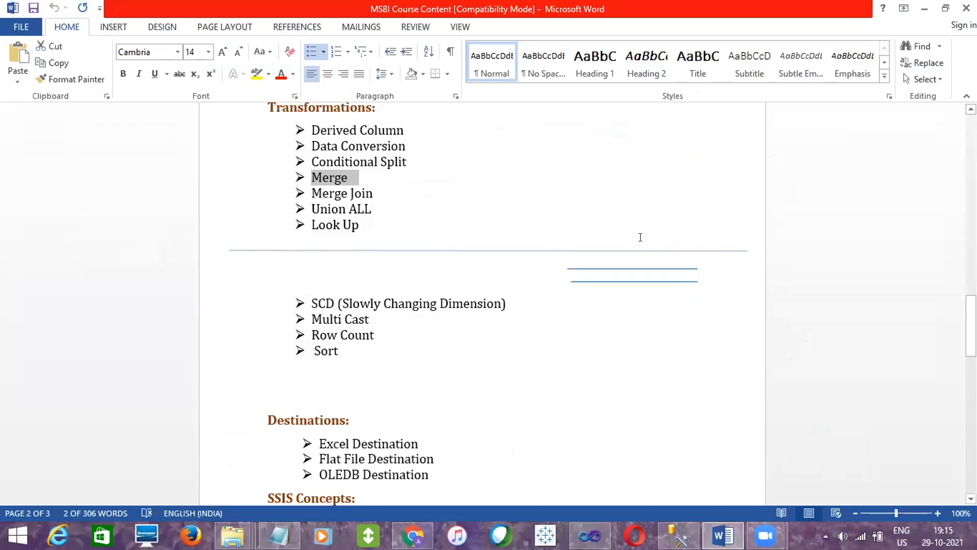
{"action": "double_click", "coordinate": [319, 225]}
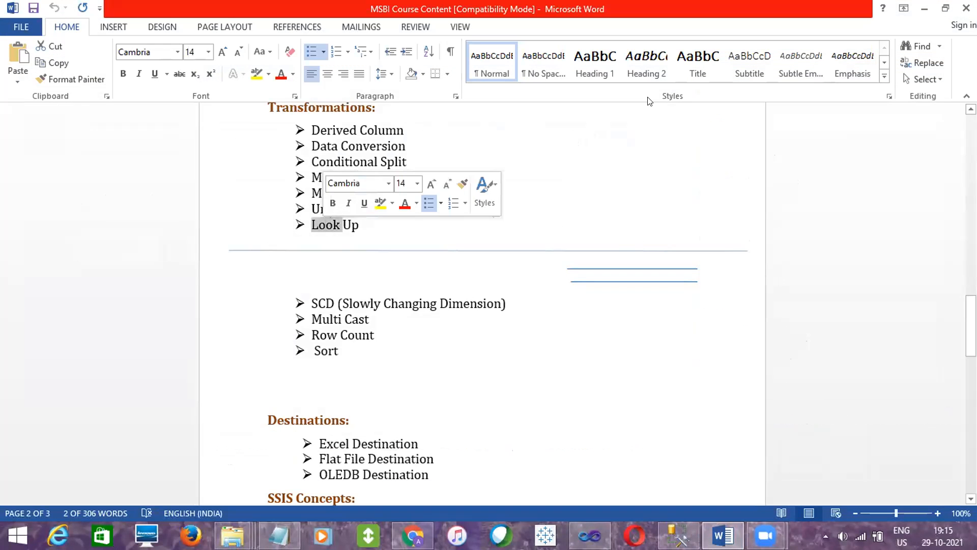
{"action": "left_click", "coordinate": [922, 8]}
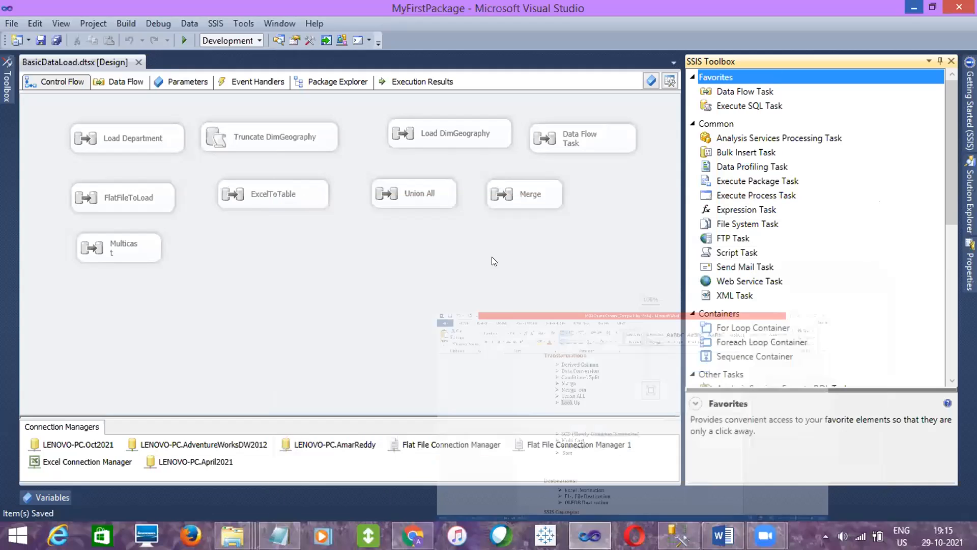
- Switch to SQL Server Management Studio, hide the query results, and add a "Lookup" heading below the MultiCast note
{"action": "left_click", "coordinate": [679, 536]}
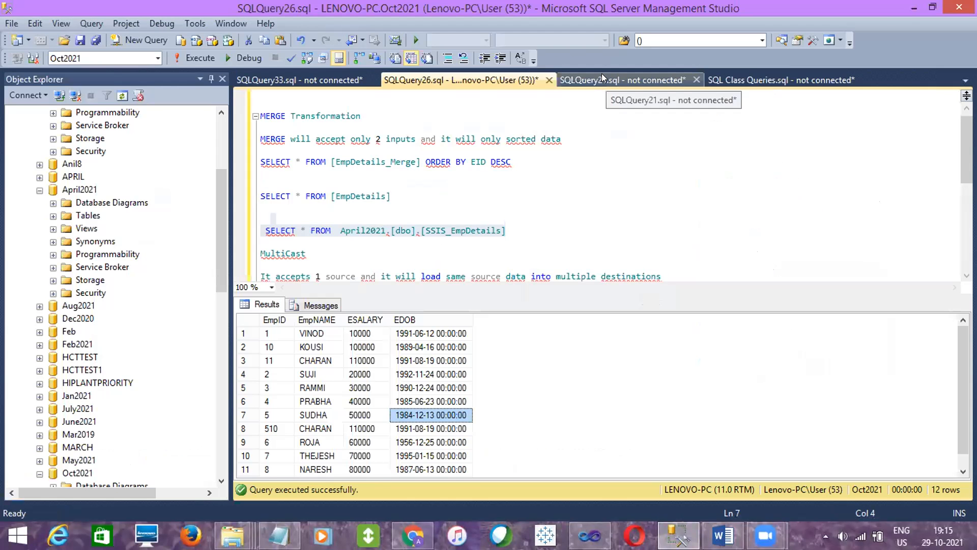
{"action": "key", "text": "ctrl+r"}
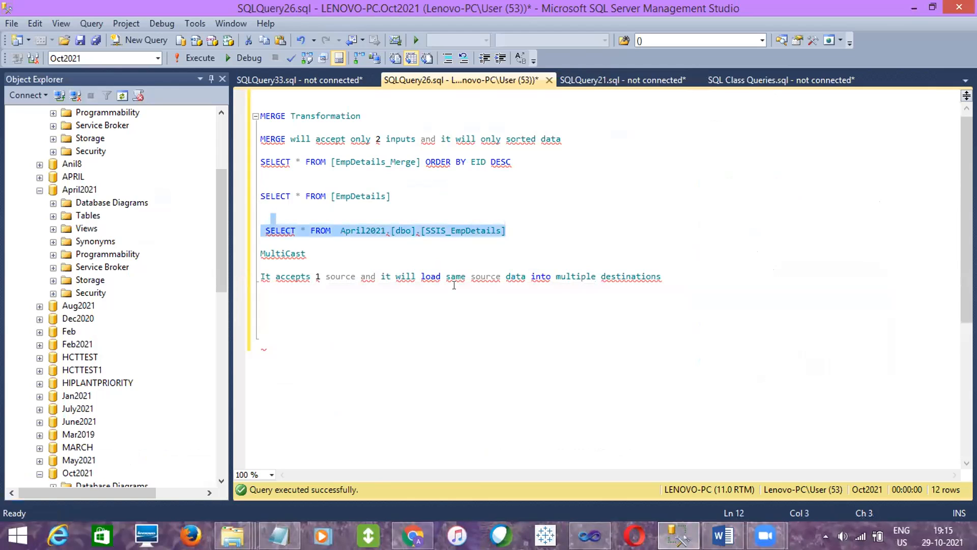
{"action": "left_click", "coordinate": [703, 272]}
{"action": "key", "text": "Return"}
{"action": "key", "text": "Return"}
{"action": "type", "text": "Lookup"}
- Add the line "It will mainly 2 thngs" beneath the Lookup heading, separated by a blank line
{"action": "key", "text": "Return"}
{"action": "key", "text": "Return"}
{"action": "type", "text": "It will mainly 2 thngs"}
{"action": "key", "text": "Return"}
{"action": "key", "text": "Return"}
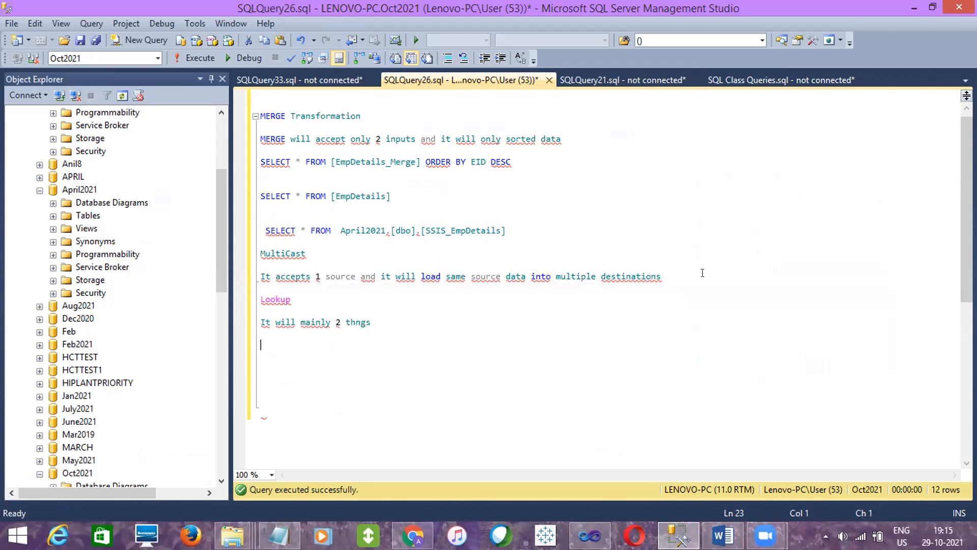
- Add two separate lines reading "LookUp Match" and "Lookup NoMatch" below the Lookup introduction
{"action": "type", "text": "LookUp Matvh"}
{"action": "key", "text": "BackSpace"}
{"action": "key", "text": "BackSpace"}
{"action": "type", "text": "ck"}
{"action": "key", "text": "BackSpace"}
{"action": "type", "text": "h"}
{"action": "key", "text": "Return"}
{"action": "key", "text": "Return"}
{"action": "type", "text": "Lookup No"}
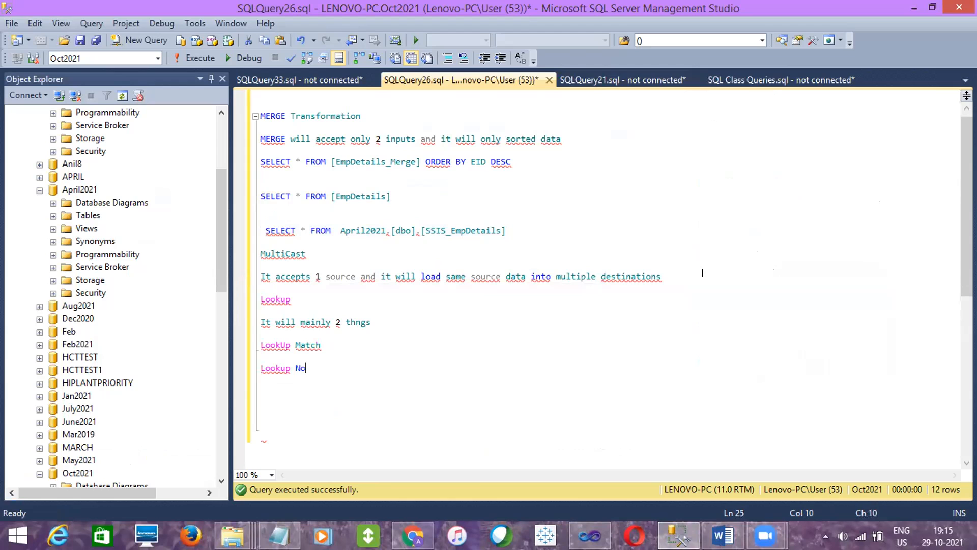
{"action": "type", "text": "Match"}
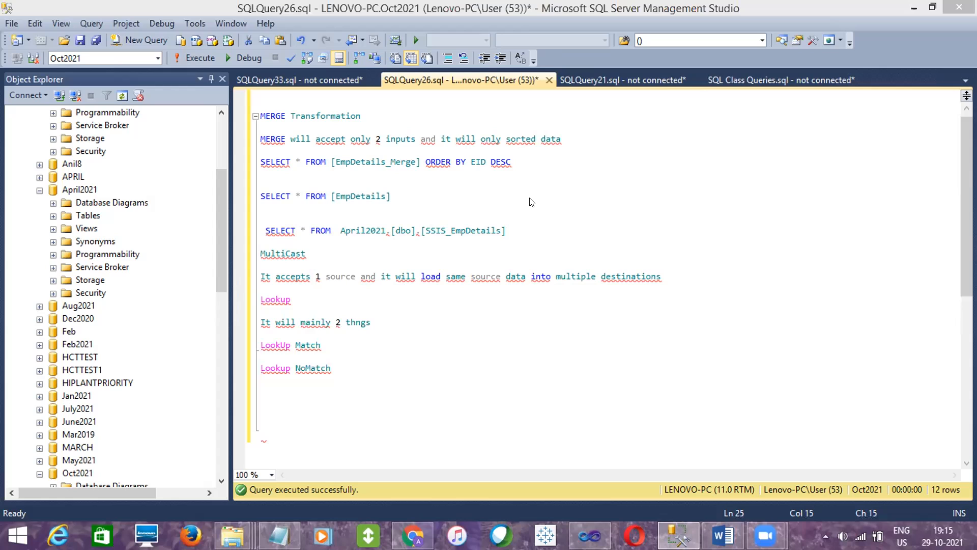
- Append "-- it will check data between source and lookup table" to the LookUp Match line
{"action": "left_click", "coordinate": [359, 342]}
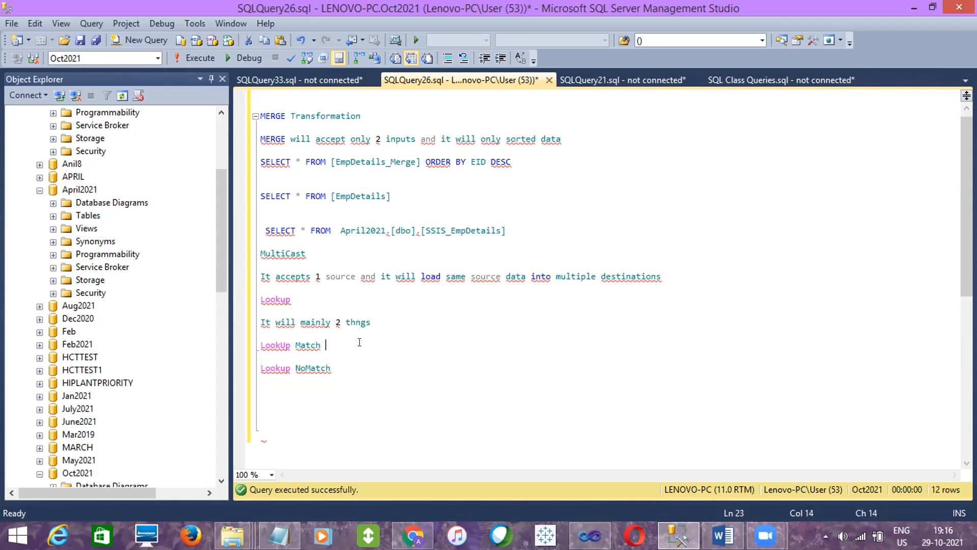
{"action": "type", "text": "-- it will check data betw"}
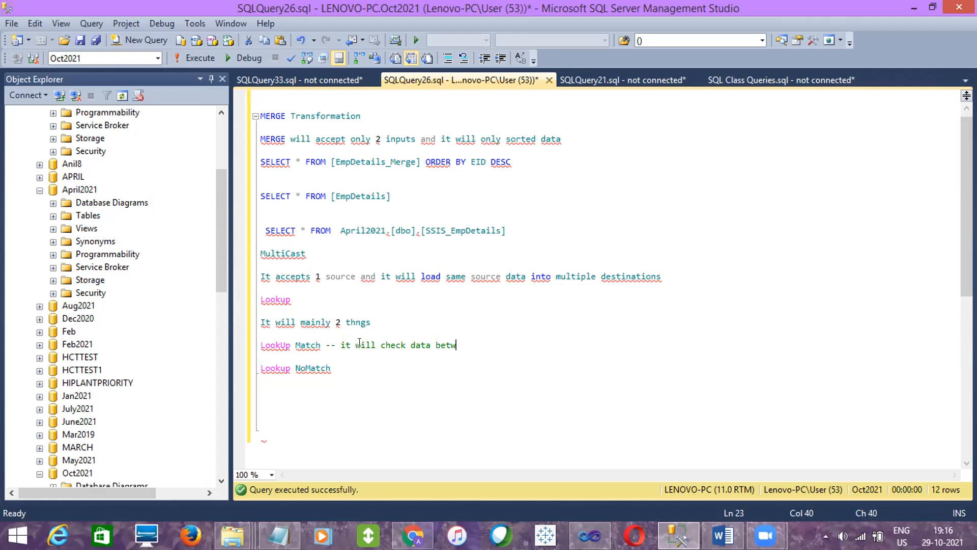
{"action": "type", "text": "een source and lookup table"}
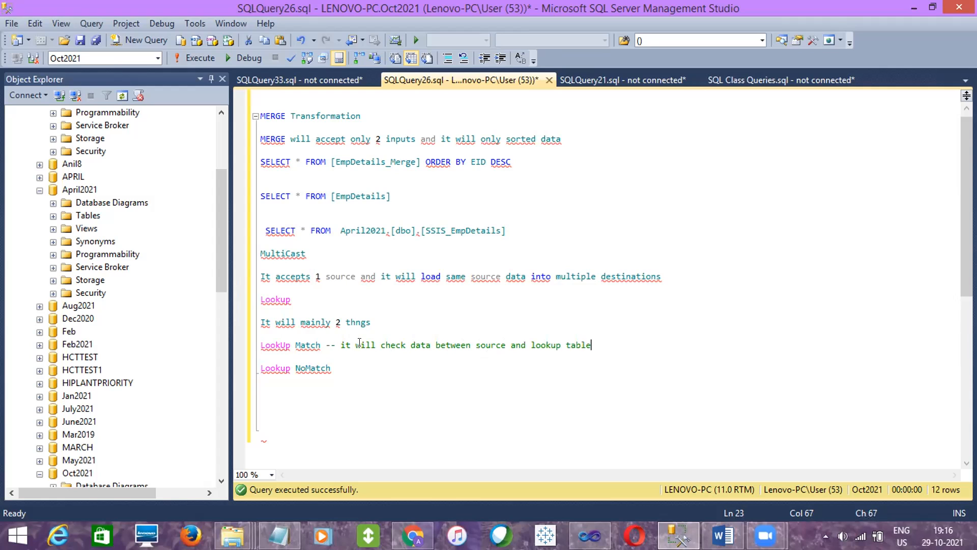
{"action": "type", "text": "(mostly dest table"}
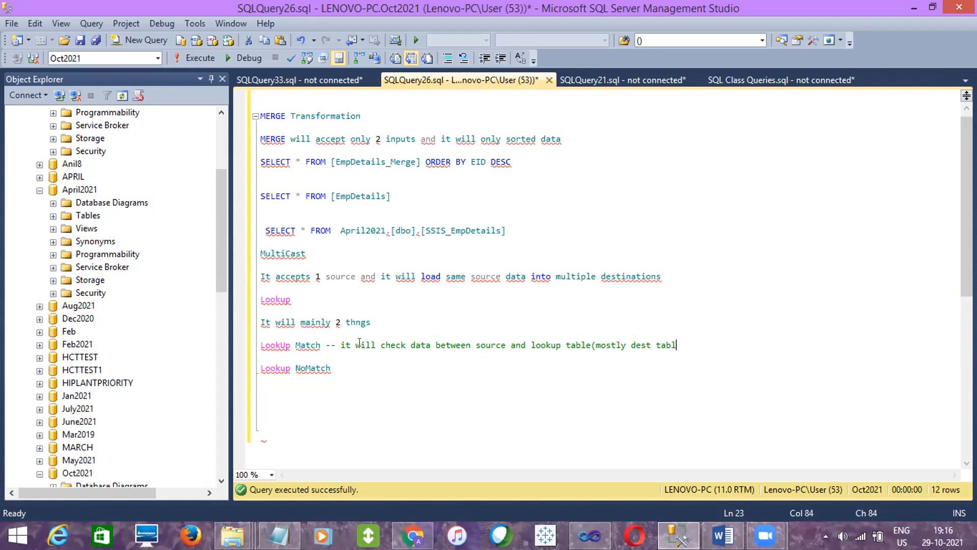
{"action": "type", "text": ") based on comm"}
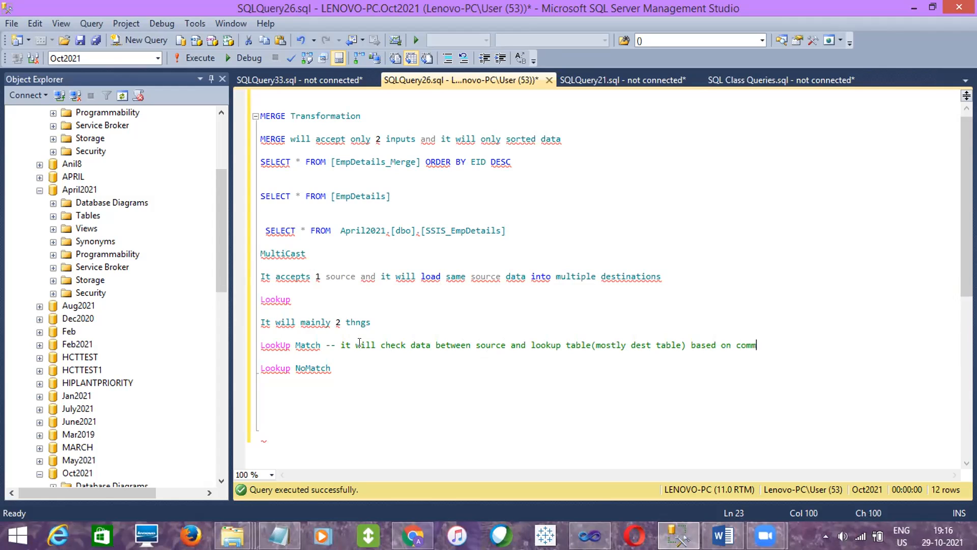
{"action": "type", "text": "on column"}
- Continue the LookUp Match comment with "(mostly dest table) based on common column and if it matches"
{"action": "type", "text": "and "}
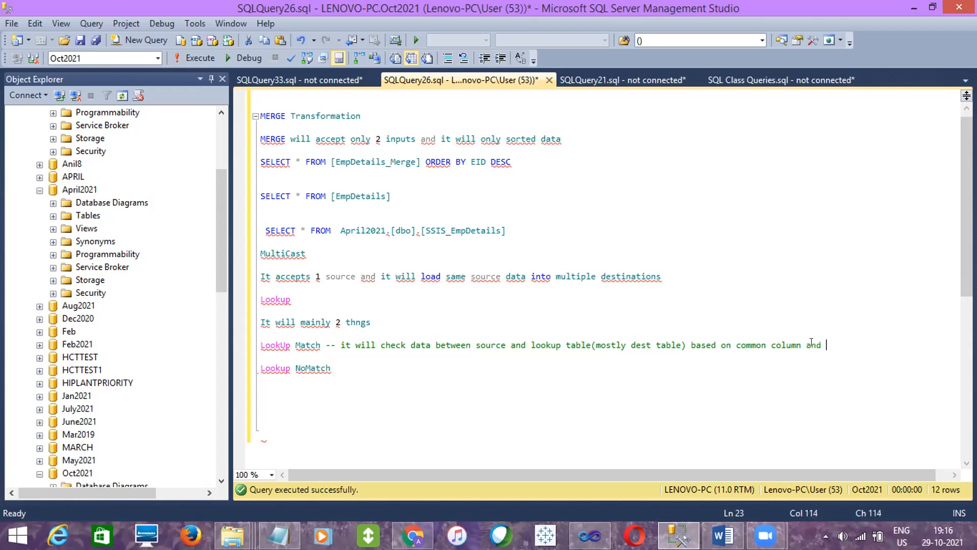
{"action": "type", "text": "if it matches"}
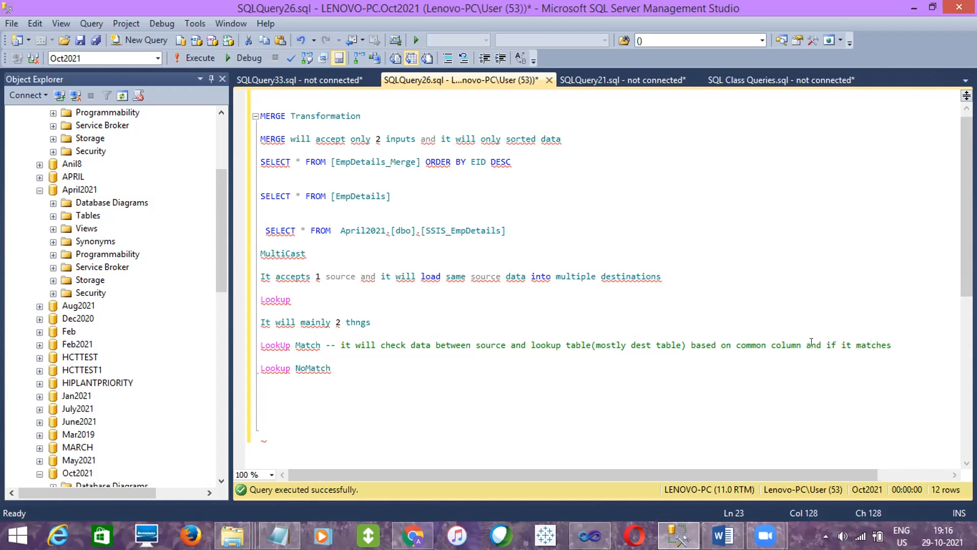
- Complete the LookUp Match explanation on a new line with "it loads only that matching records into destination"
{"action": "key", "text": "Return"}
{"action": "type", "text": "it "}
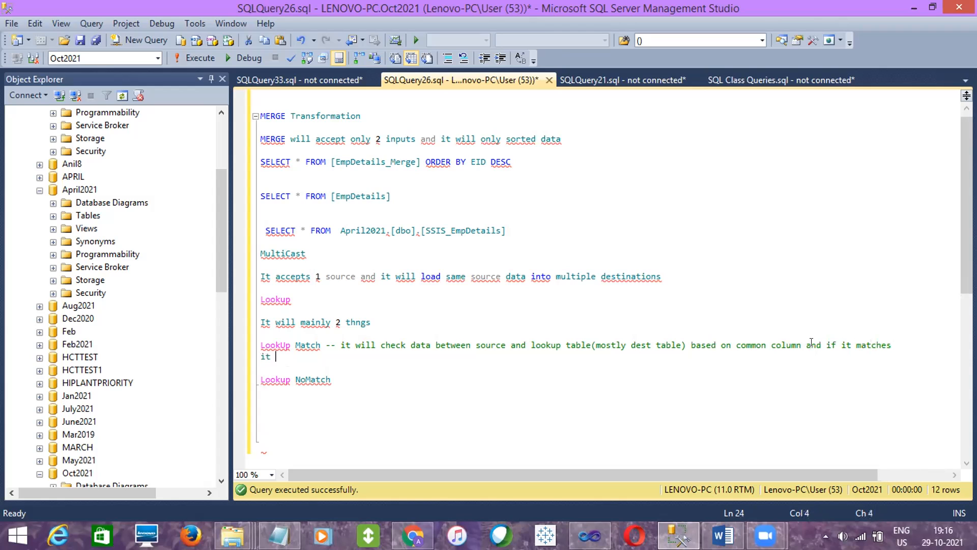
{"action": "type", "text": "loads only that"}
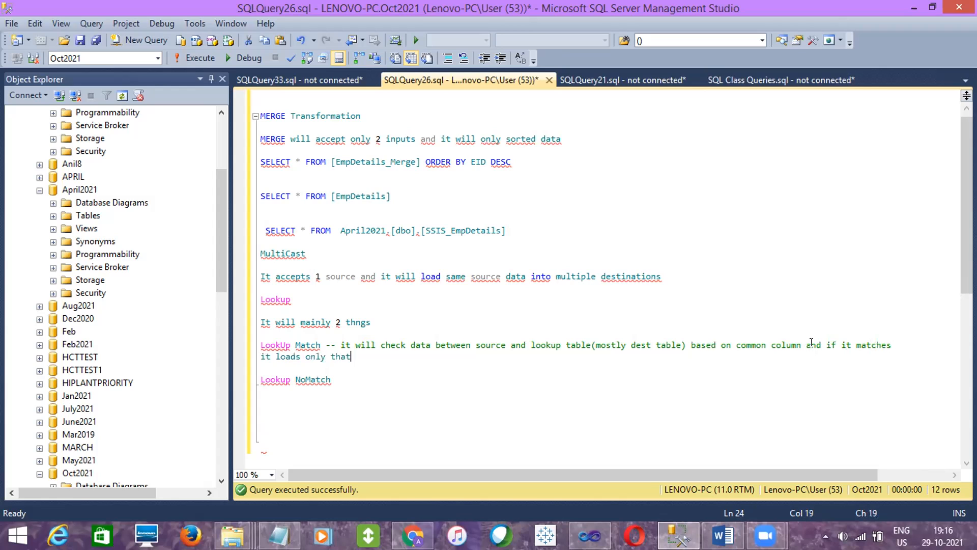
{"action": "type", "text": " matching records "}
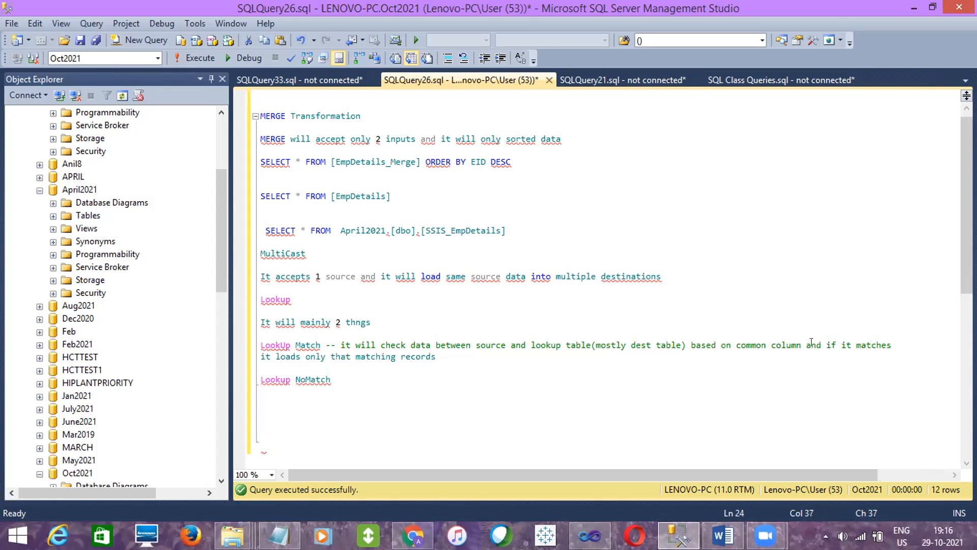
{"action": "type", "text": "into destinat"}
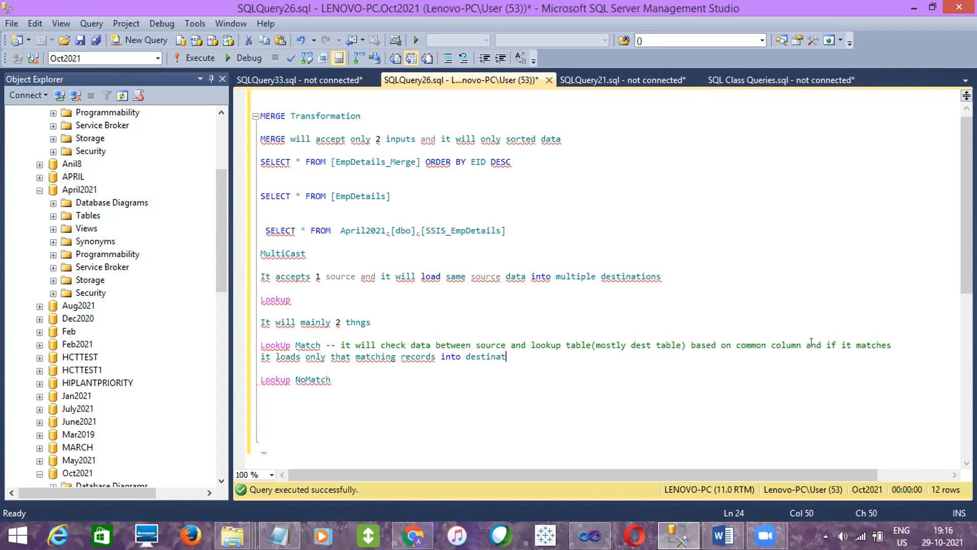
{"action": "type", "text": "ion"}
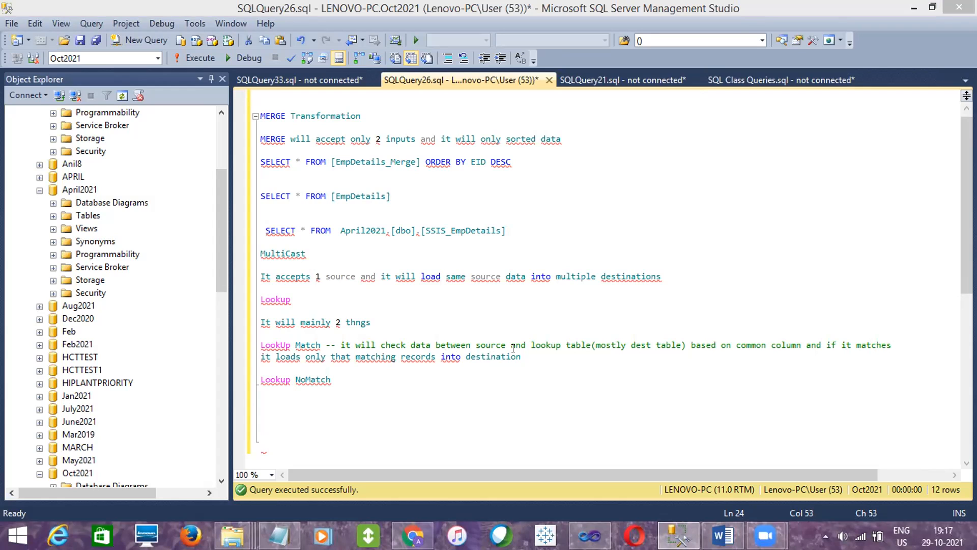
- Review the key terms in the LookUp Match explanation, including source, dest, column and Match
{"action": "double_click", "coordinate": [610, 345]}
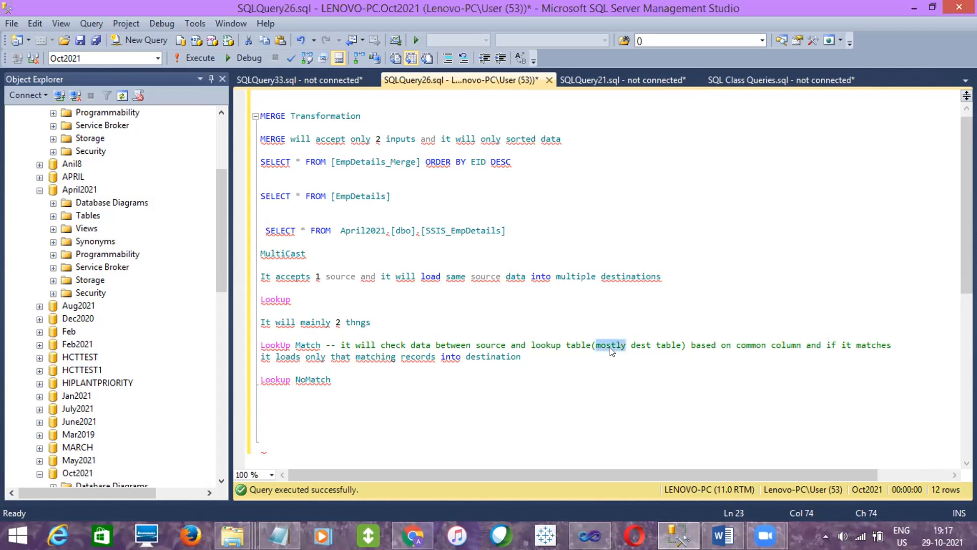
{"action": "double_click", "coordinate": [785, 344]}
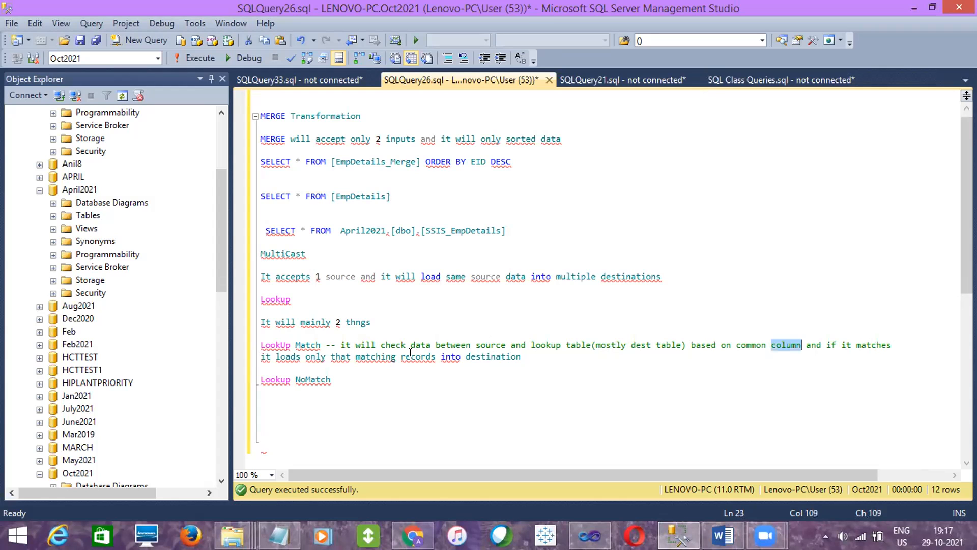
{"action": "left_click", "coordinate": [489, 344]}
{"action": "double_click", "coordinate": [488, 345]}
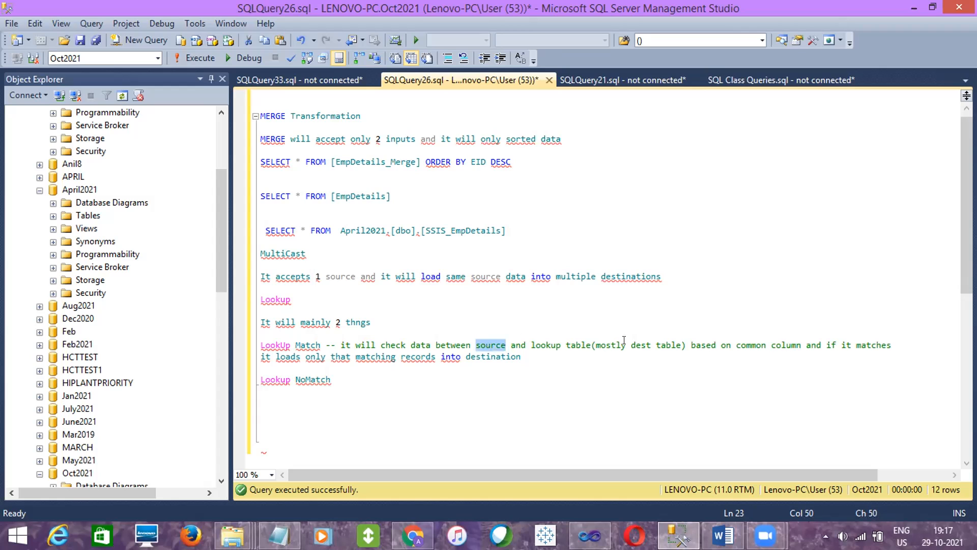
{"action": "double_click", "coordinate": [640, 344]}
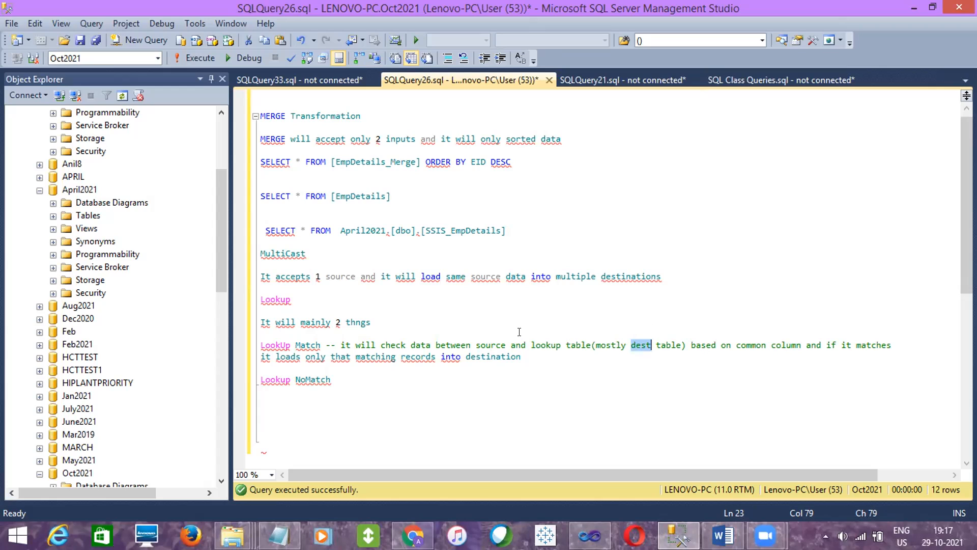
{"action": "double_click", "coordinate": [295, 345]}
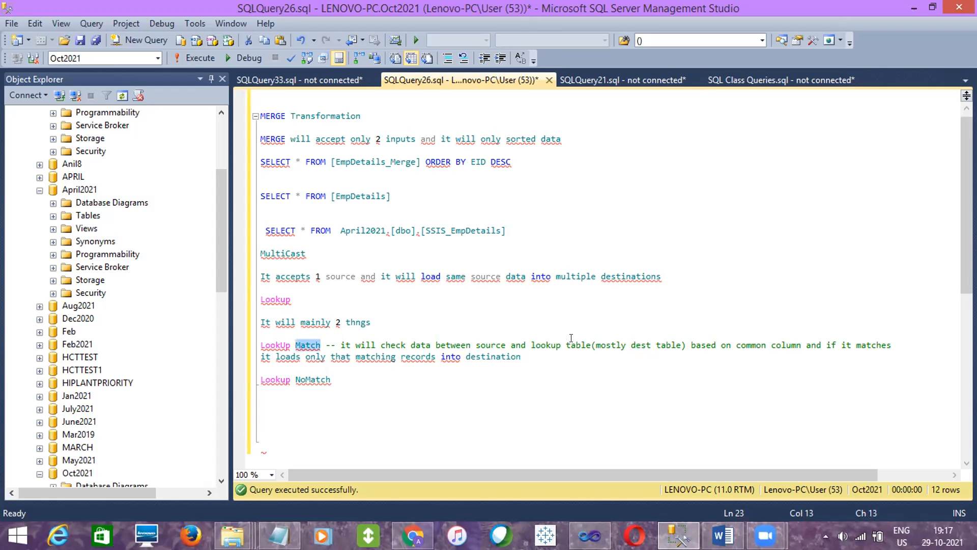
{"action": "double_click", "coordinate": [499, 343]}
{"action": "double_click", "coordinate": [634, 345]}
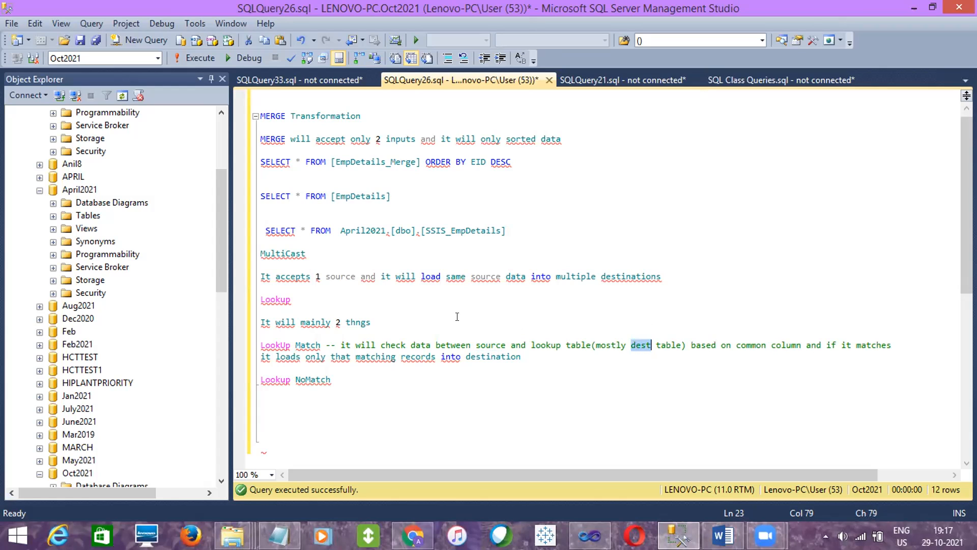
- Insert two blank lines between "It will mainly 2 thngs" and the LookUp Match explanation
{"action": "left_click", "coordinate": [410, 329]}
{"action": "key", "text": "Return"}
{"action": "key", "text": "Return"}
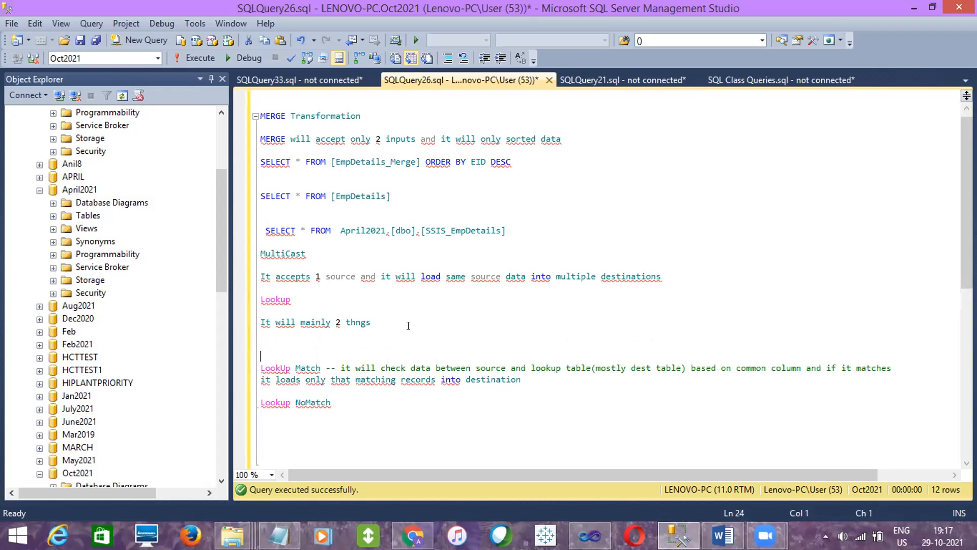
- Add a sample "Source" list below the Lookup notes with an "Id" heading and the values 1, 2, 3 and 4
{"action": "left_click_drag", "start_coordinate": [966, 189], "coordinate": [967, 268]}
{"action": "left_click", "coordinate": [560, 261]}
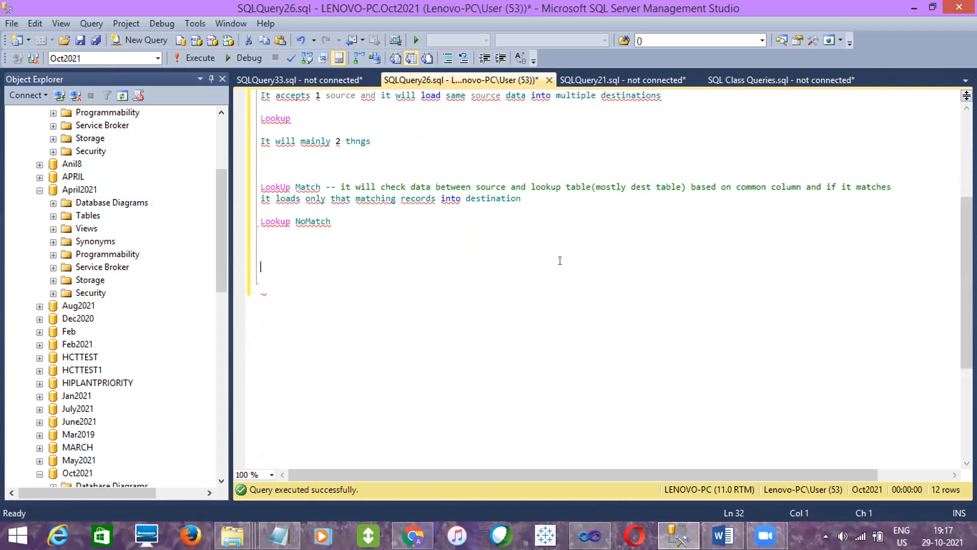
{"action": "type", "text": "Source"}
{"action": "key", "text": "Return"}
{"action": "type", "text": "Id"}
{"action": "key", "text": "Return"}
{"action": "type", "text": "1"}
{"action": "key", "text": "Return"}
{"action": "type", "text": "2"}
{"action": "key", "text": "Return"}
{"action": "type", "text": "3"}
{"action": "key", "text": "Return"}
{"action": "type", "text": "4"}
{"action": "key", "text": "Return"}
{"action": "key", "text": "Return"}
{"action": "key", "text": "Return"}
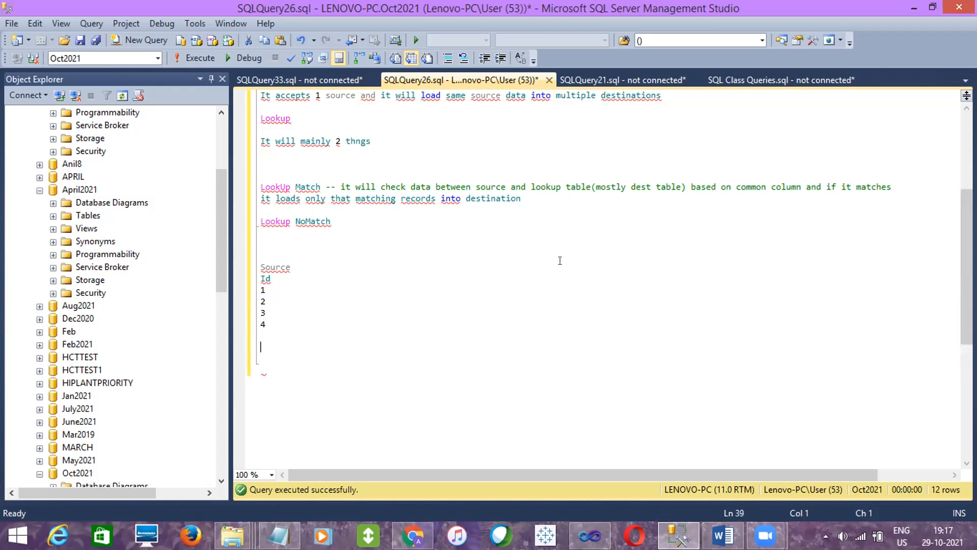
- Add a sample "Dest" list below the Source list with the values 1, 2, 5, 6 and 7
{"action": "type", "text": "Dest"}
{"action": "key", "text": "Return"}
{"action": "type", "text": "1"}
{"action": "key", "text": "Return"}
{"action": "type", "text": "2"}
{"action": "key", "text": "Return"}
{"action": "type", "text": "5"}
{"action": "key", "text": "Return"}
{"action": "type", "text": "6"}
{"action": "key", "text": "Return"}
{"action": "type", "text": "7"}
{"action": "key", "text": "Return"}
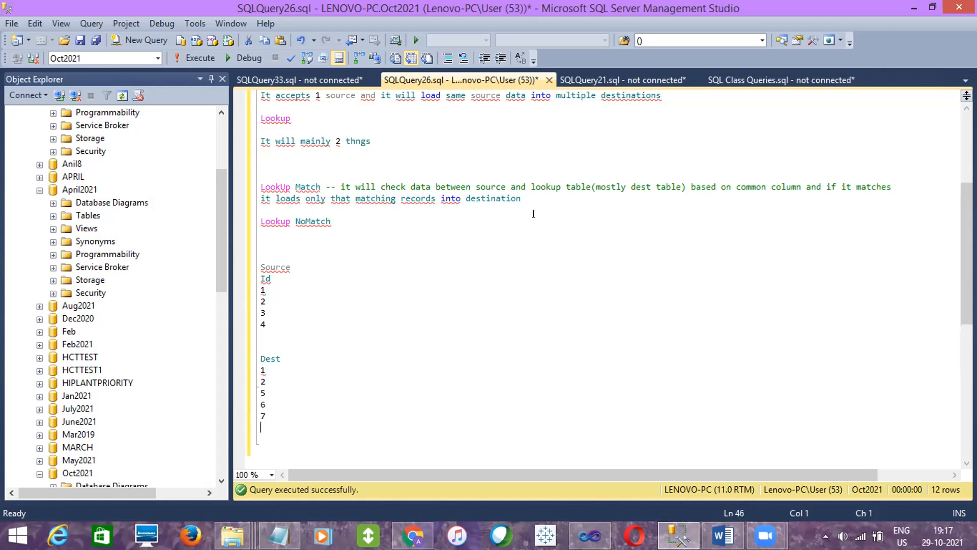
- Review the LookUp Match explanation against the sample Source and Dest values
{"action": "left_click_drag", "start_coordinate": [537, 198], "coordinate": [339, 183]}
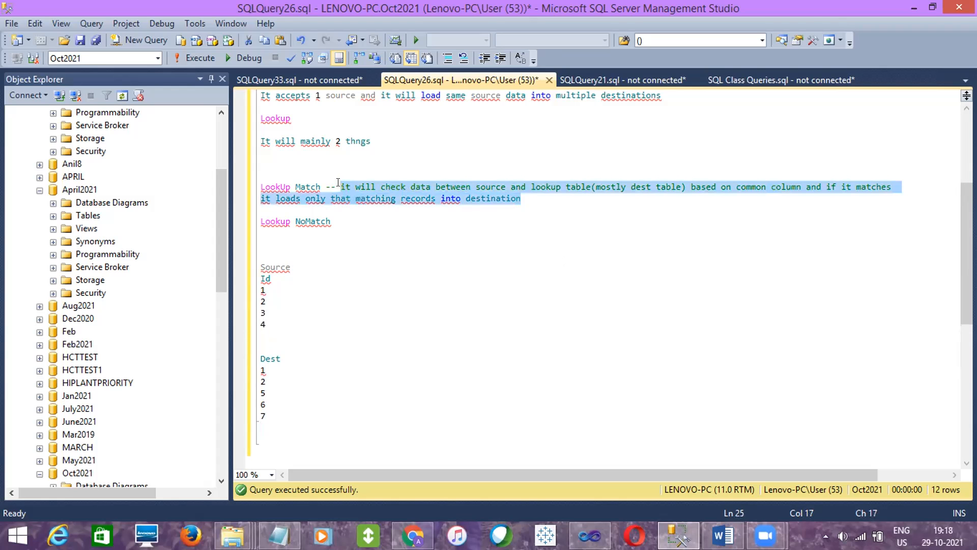
{"action": "left_click", "coordinate": [296, 420]}
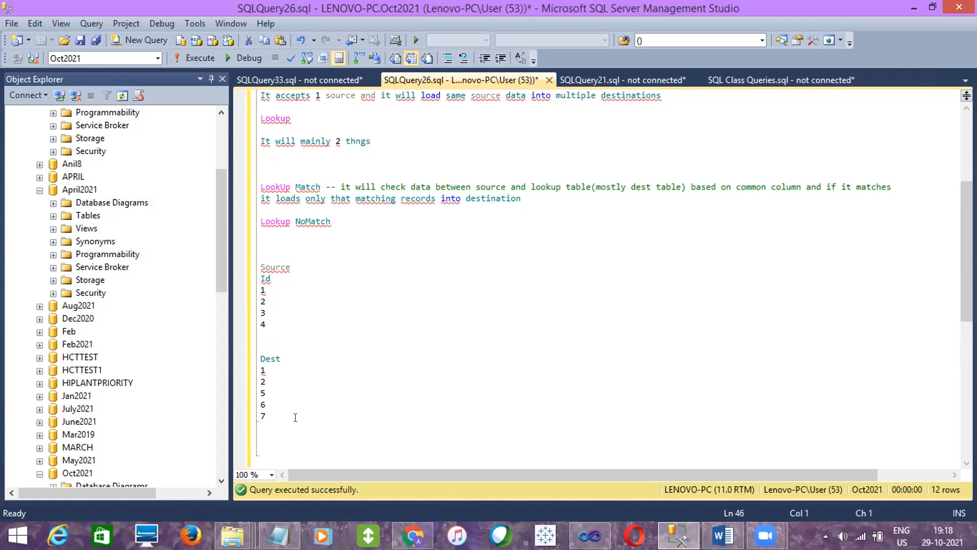
- Copy the LookUp Match explanation after "Lookup NoMatch" and change its wording to "it loads only not matching records into destination"
{"action": "left_click", "coordinate": [326, 222]}
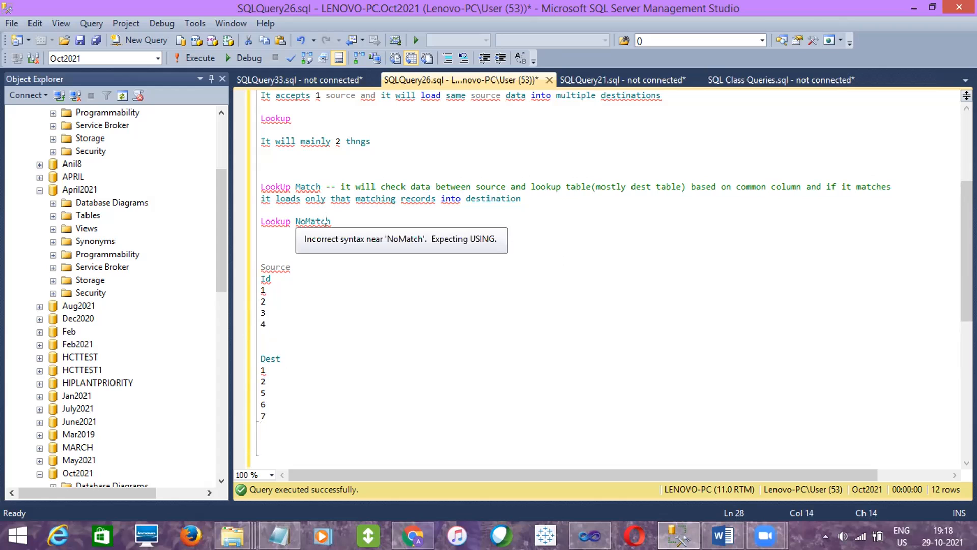
{"action": "left_click_drag", "start_coordinate": [525, 197], "coordinate": [324, 187]}
{"action": "key", "text": "ctrl+c"}
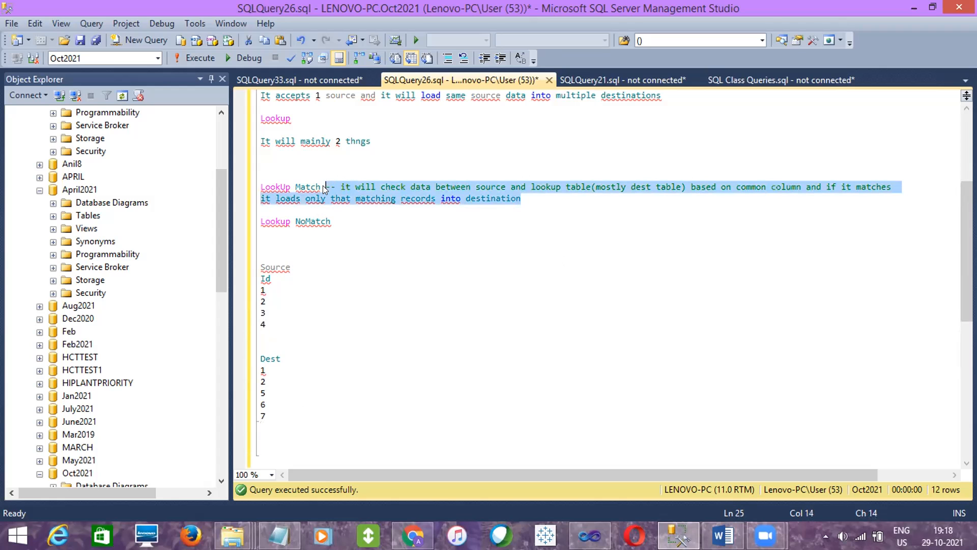
{"action": "left_click", "coordinate": [341, 219]}
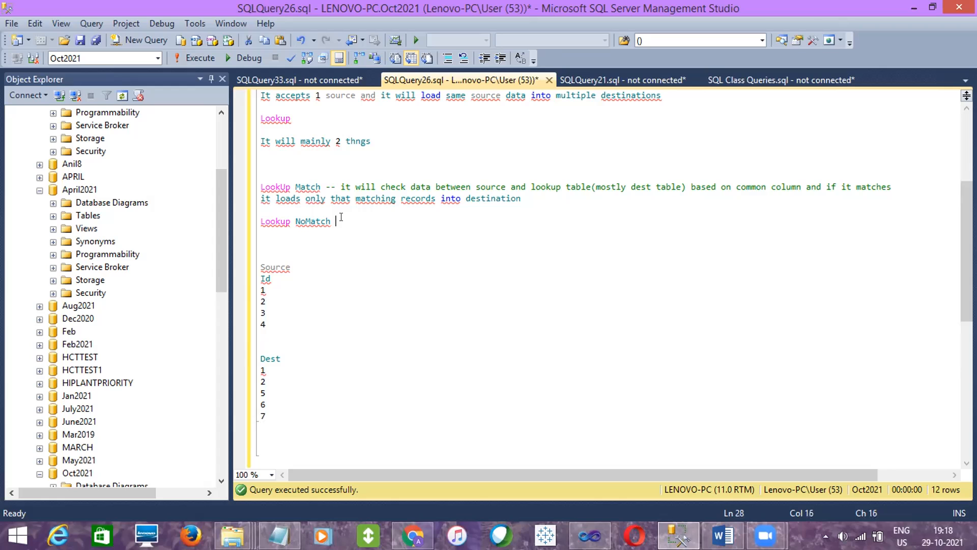
{"action": "key", "text": "ctrl+v"}
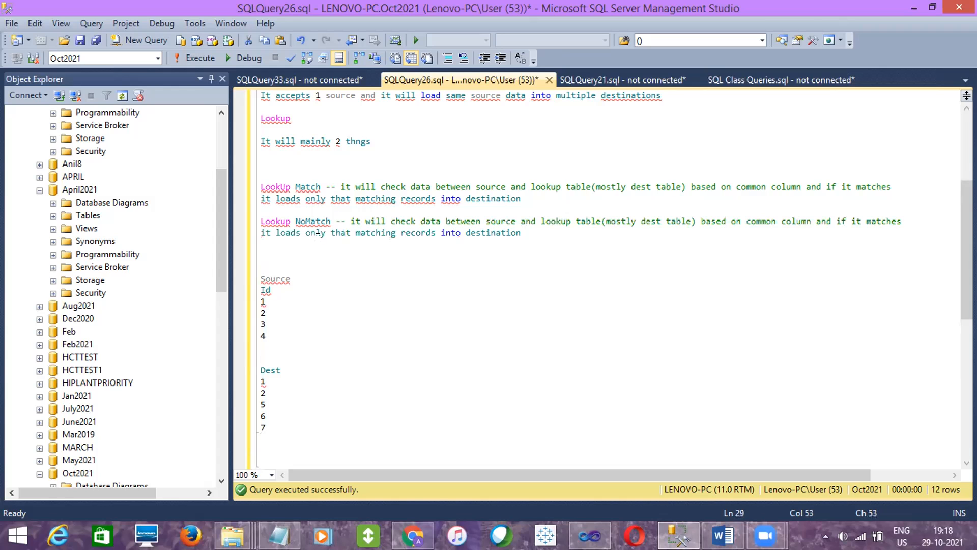
{"action": "double_click", "coordinate": [337, 229]}
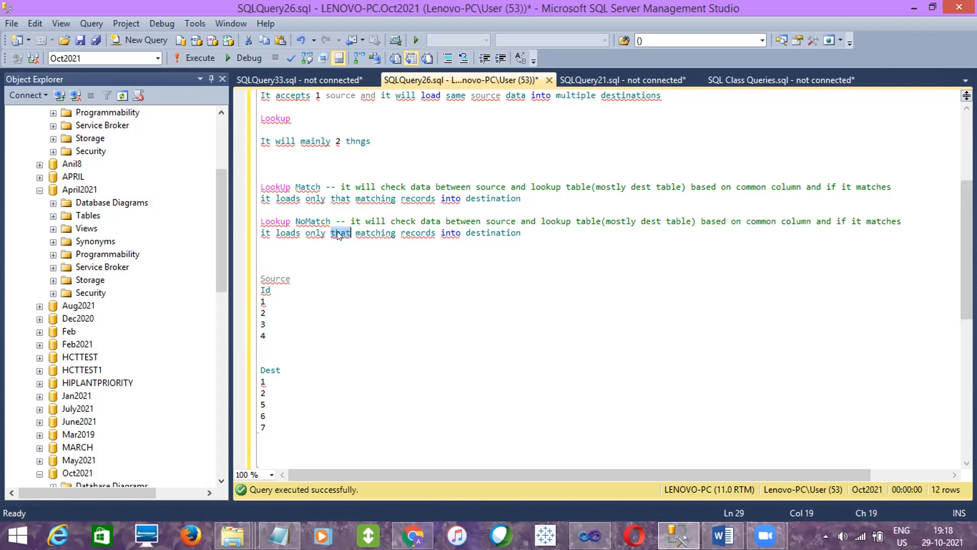
{"action": "type", "text": "not"}
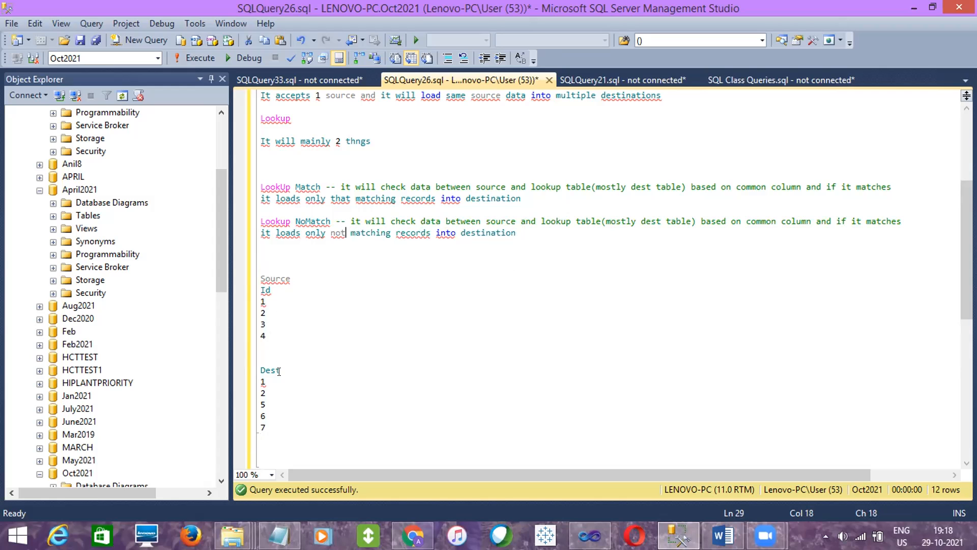
- Compare the Source values 3 and 4 with the Dest list to illustrate the Lookup NoMatch case
{"action": "left_click_drag", "start_coordinate": [263, 335], "coordinate": [256, 325]}
{"action": "left_click_drag", "start_coordinate": [265, 428], "coordinate": [254, 372]}
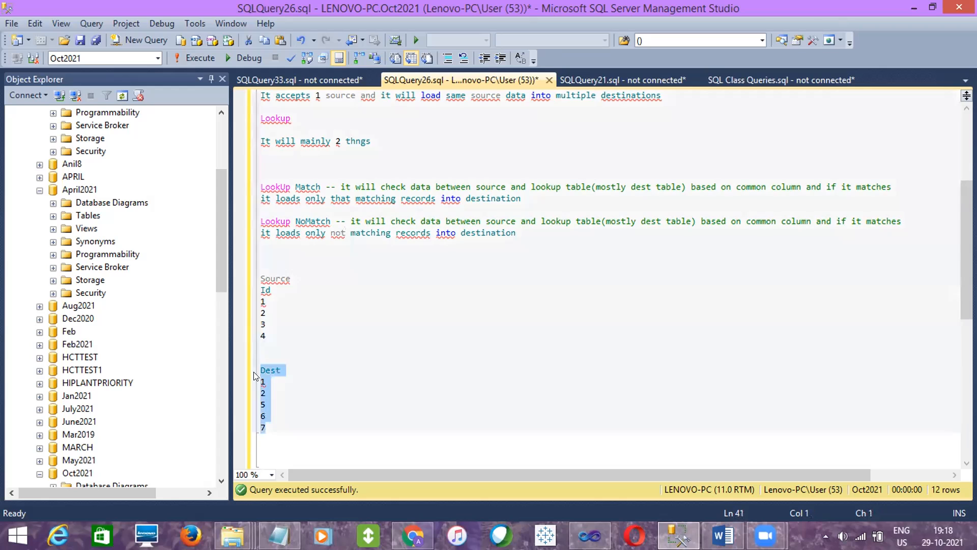
{"action": "left_click", "coordinate": [263, 331]}
{"action": "left_click_drag", "start_coordinate": [263, 331], "coordinate": [257, 322]}
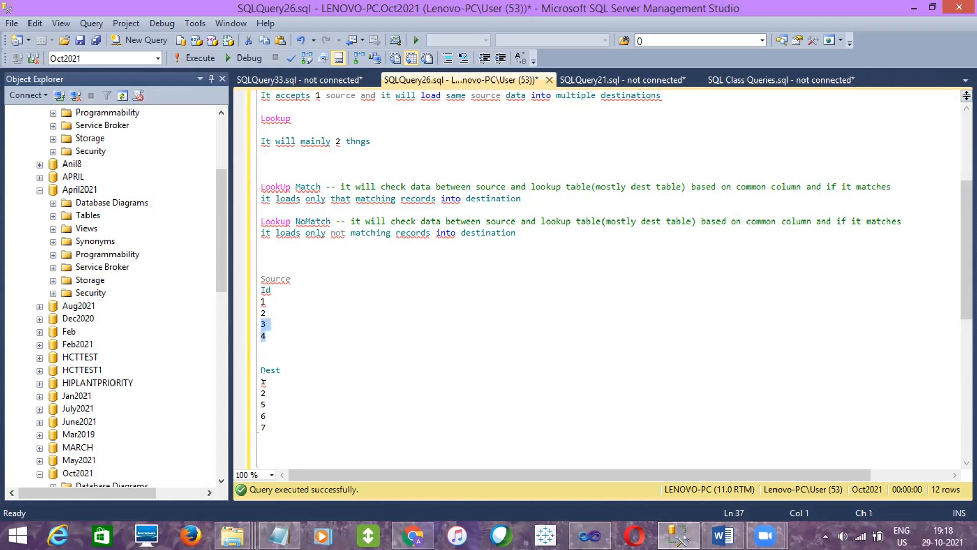
{"action": "left_click", "coordinate": [268, 434]}
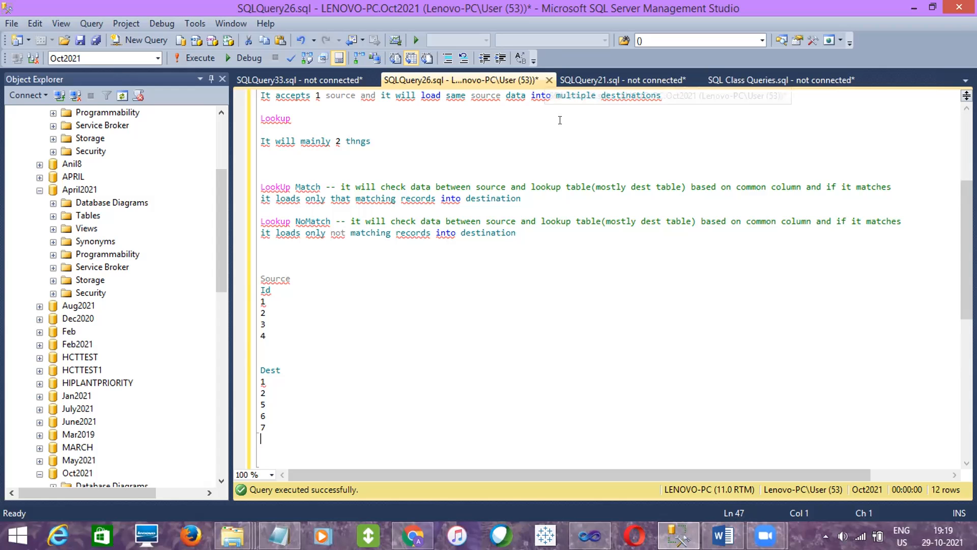
- Switch to Visual Studio, add a Data Flow Task beside Multicast in the BasicDataLoad.dtsx control flow, and name it "Lookup"
{"action": "left_click", "coordinate": [589, 535]}
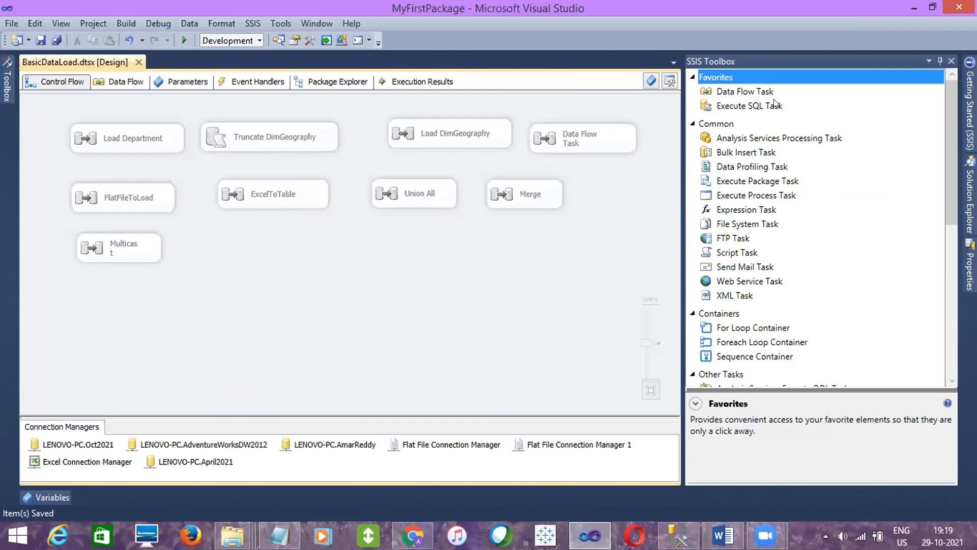
{"action": "left_click_drag", "start_coordinate": [758, 96], "coordinate": [193, 238]}
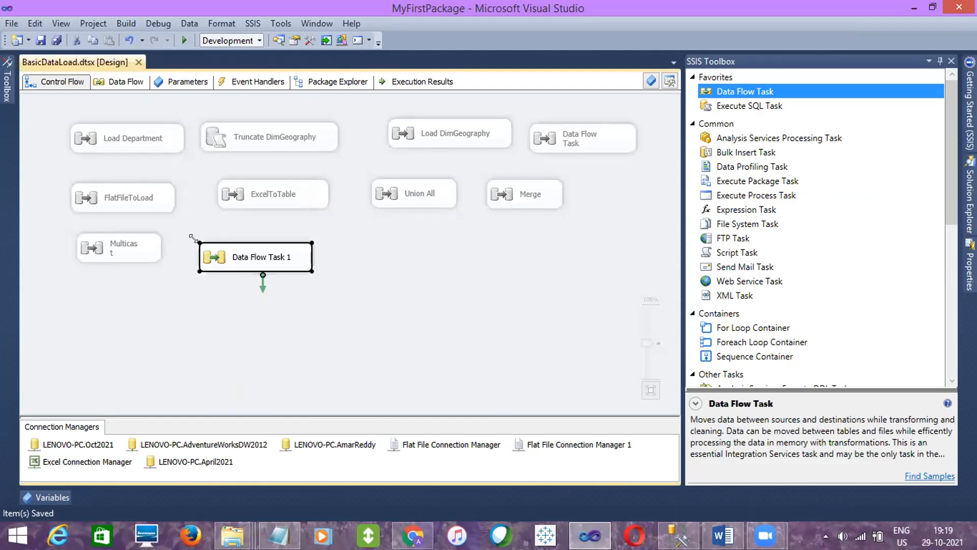
{"action": "left_click", "coordinate": [245, 258]}
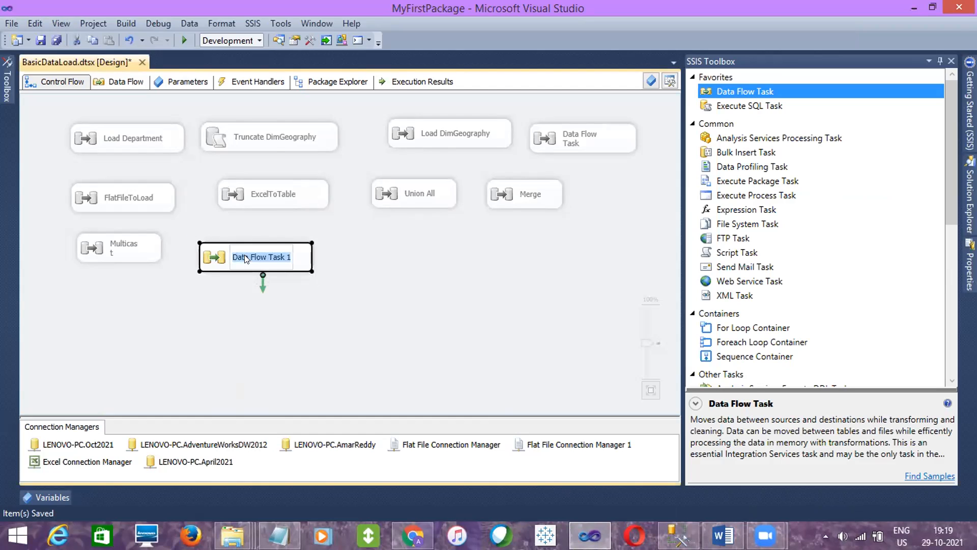
{"action": "type", "text": "Lookup"}
{"action": "key", "text": "Return"}
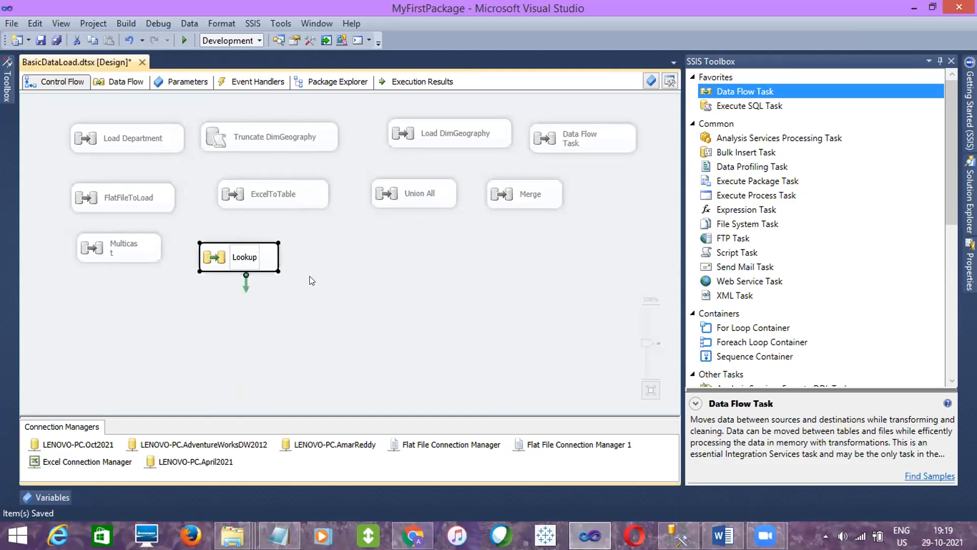
{"action": "left_click", "coordinate": [543, 127]}
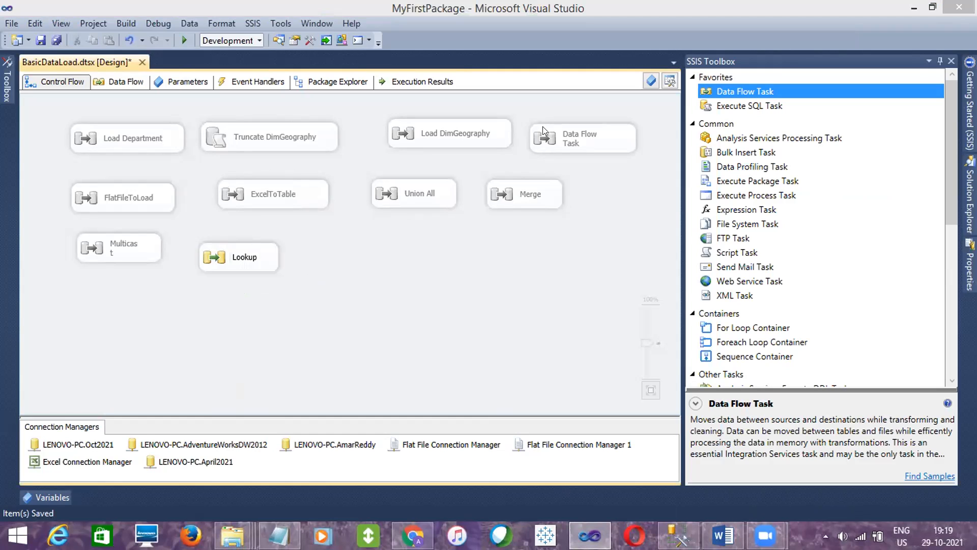
- Open the Lookup data flow and add an OLE DB Source with an OLE DB Destination below it
{"action": "double_click", "coordinate": [254, 267]}
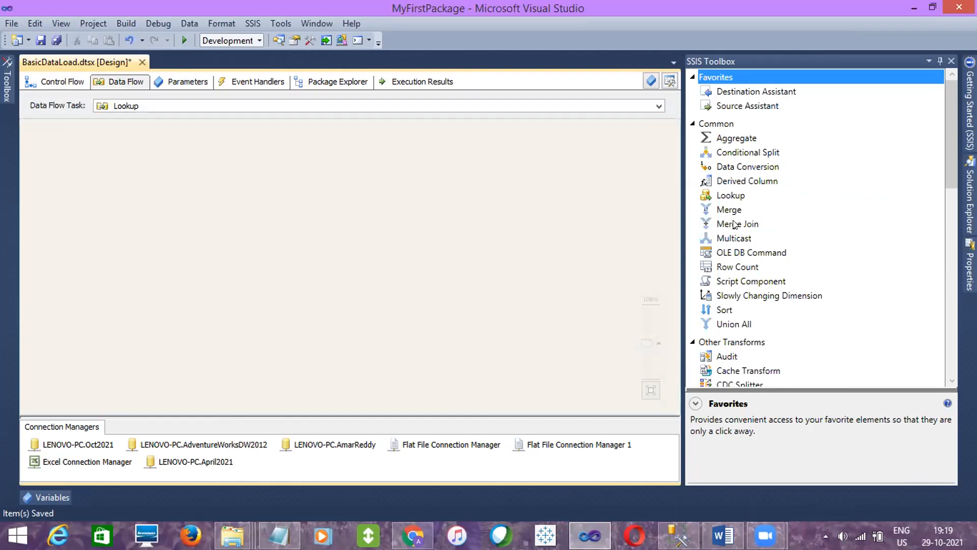
{"action": "left_click_drag", "start_coordinate": [950, 155], "coordinate": [952, 342]}
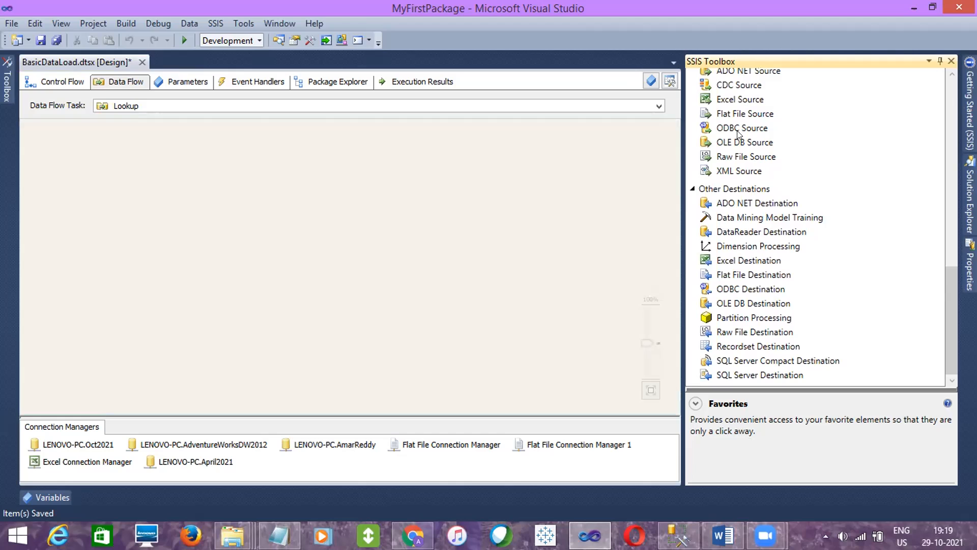
{"action": "left_click_drag", "start_coordinate": [740, 142], "coordinate": [229, 138]}
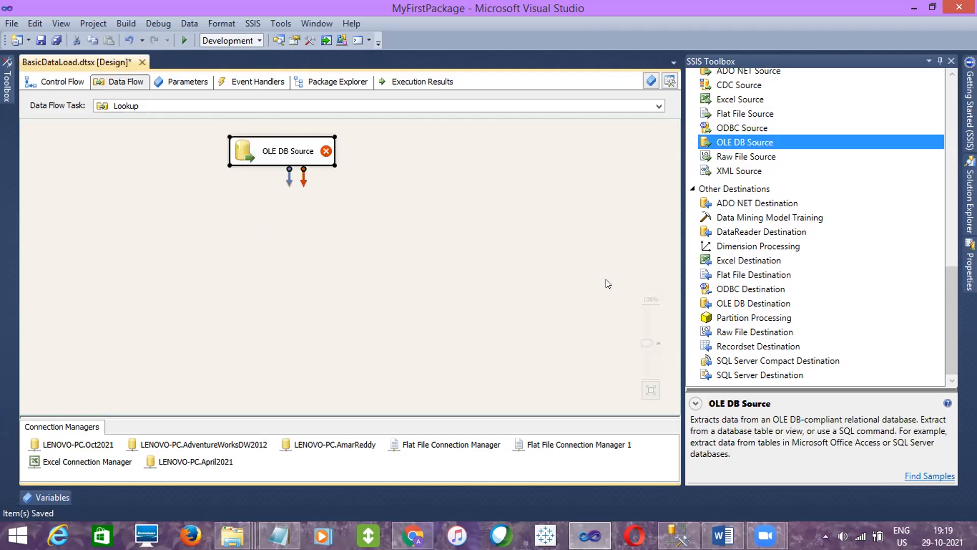
{"action": "left_click", "coordinate": [752, 304]}
{"action": "left_click_drag", "start_coordinate": [752, 303], "coordinate": [197, 295]}
- Add a Lookup transformation between the source and destination, and connect the OLE DB Source to it
{"action": "left_click_drag", "start_coordinate": [950, 323], "coordinate": [930, 161]}
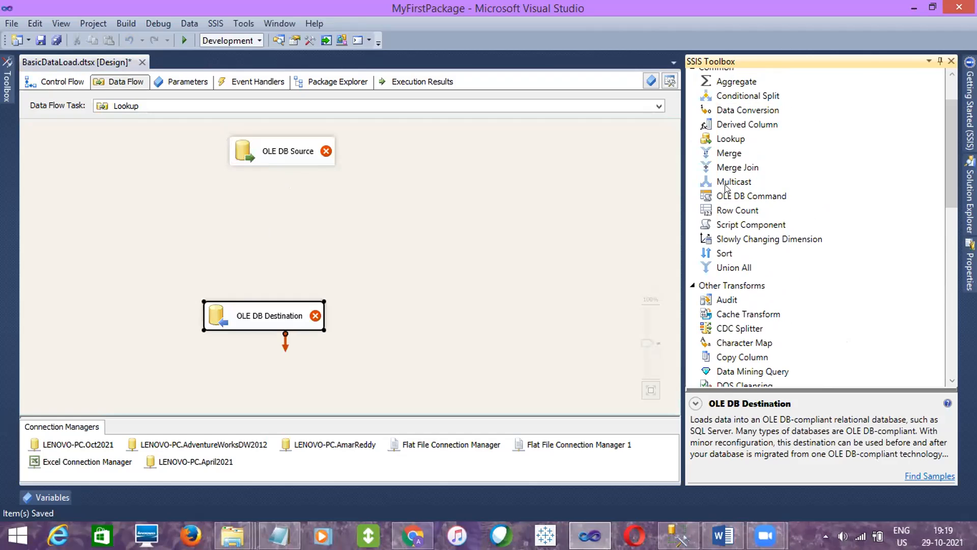
{"action": "left_click", "coordinate": [730, 142]}
{"action": "left_click_drag", "start_coordinate": [730, 142], "coordinate": [218, 211]}
{"action": "left_click", "coordinate": [243, 158]}
{"action": "left_click_drag", "start_coordinate": [265, 175], "coordinate": [265, 314]}
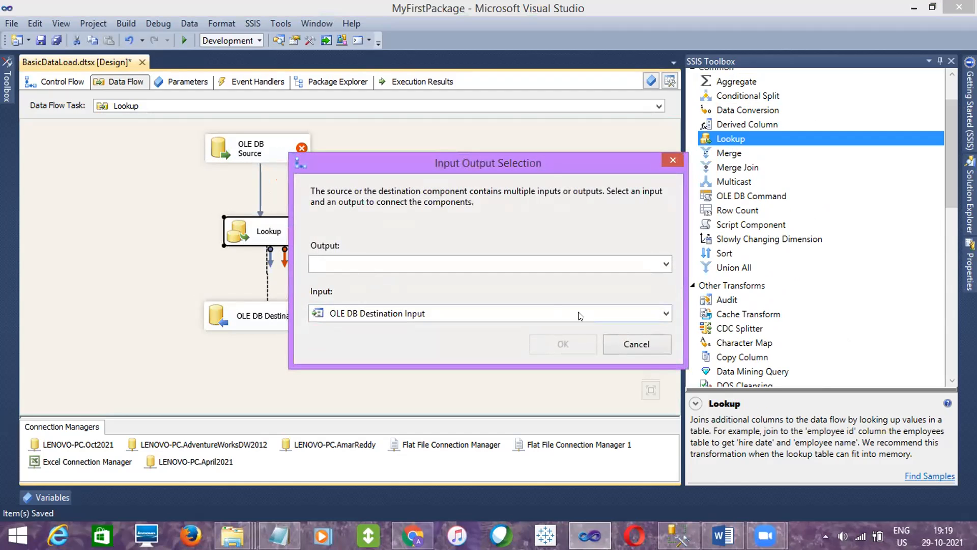
{"action": "left_click", "coordinate": [643, 344]}
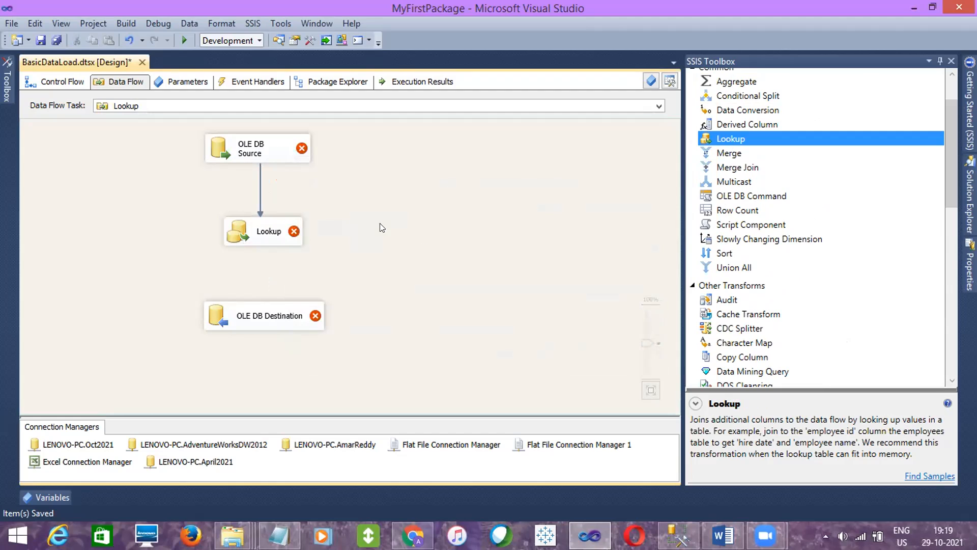
{"action": "left_click", "coordinate": [484, 273]}
- Switch to SQL Server Management Studio and run only the SELECT query on April2021.[dbo].[SSIS_EmpDetails]
{"action": "right_click", "coordinate": [678, 535]}
{"action": "left_click", "coordinate": [671, 527]}
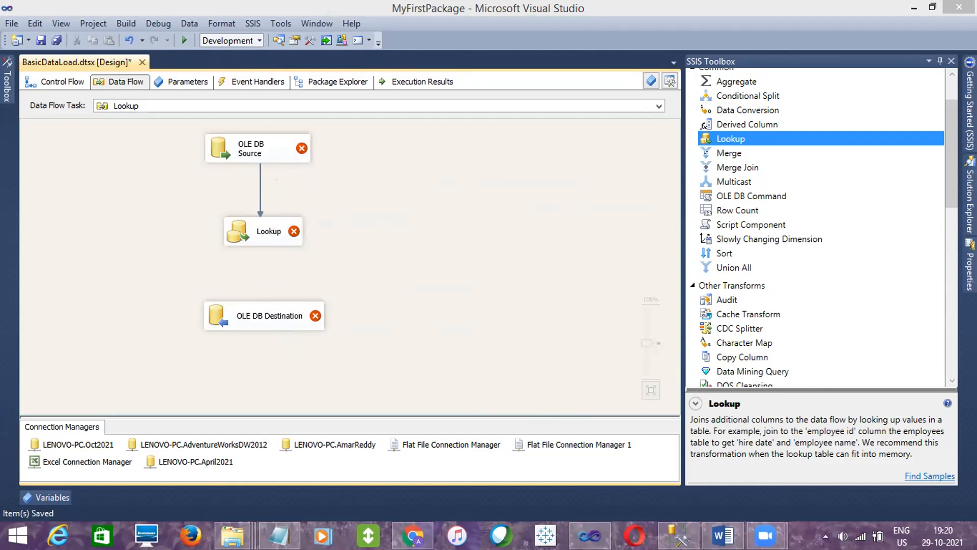
{"action": "left_click", "coordinate": [673, 531]}
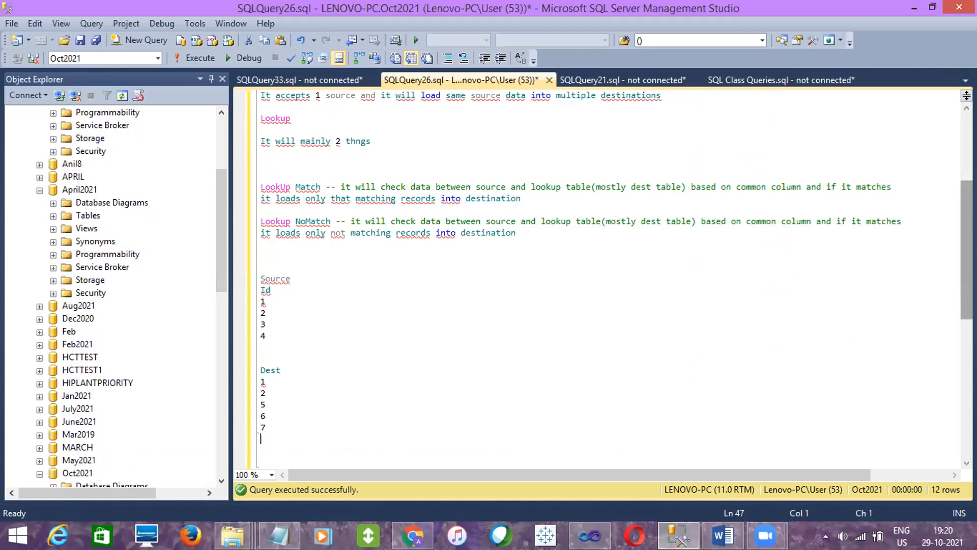
{"action": "left_click_drag", "start_coordinate": [965, 210], "coordinate": [959, 142]}
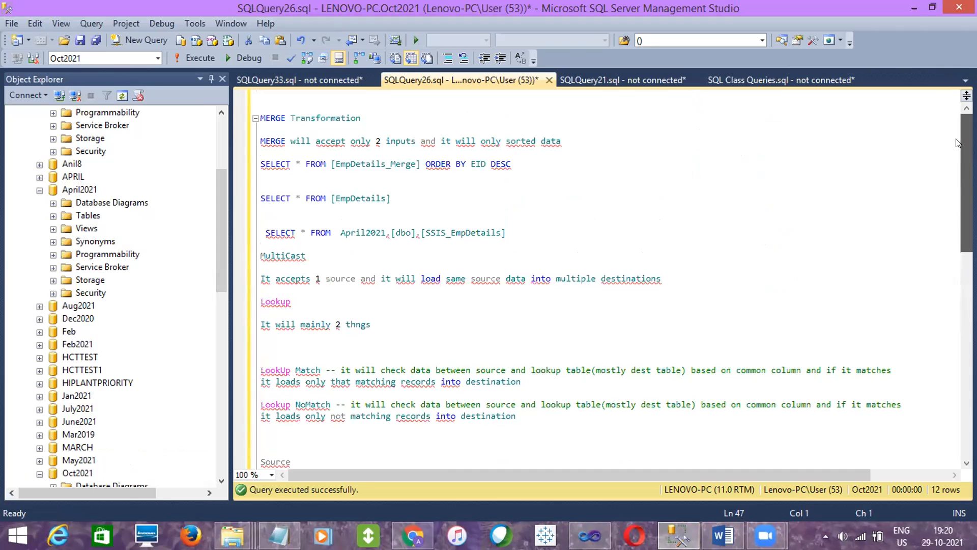
{"action": "left_click_drag", "start_coordinate": [525, 235], "coordinate": [509, 215]}
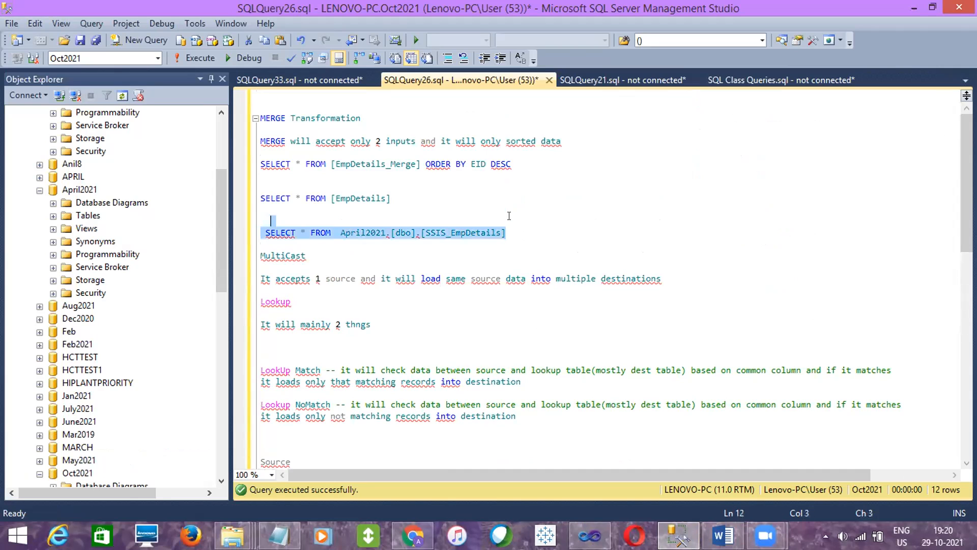
{"action": "left_click", "coordinate": [197, 58]}
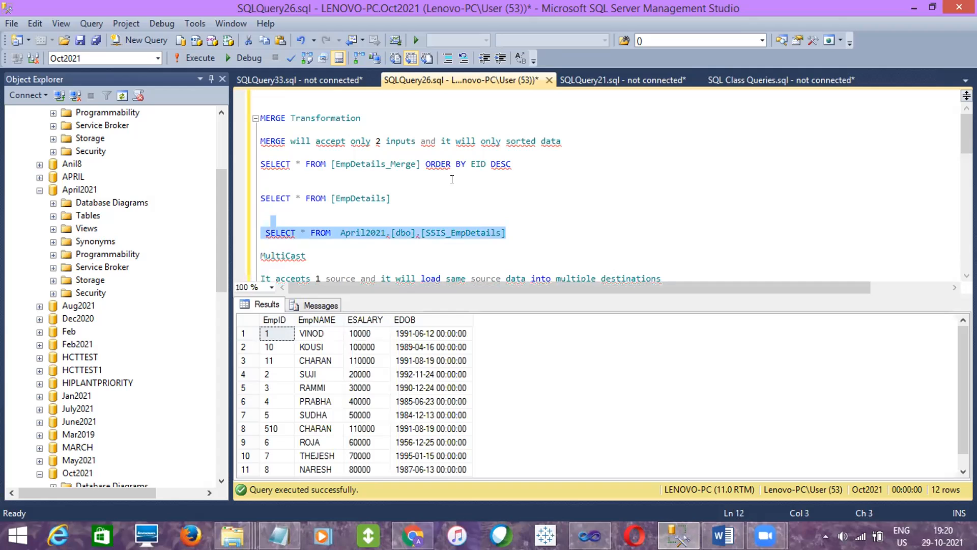
- Remove "ORDER BY EID DESC" from the [EmpDetails_Merge] query and run that query alone
{"action": "left_click_drag", "start_coordinate": [424, 163], "coordinate": [510, 163]}
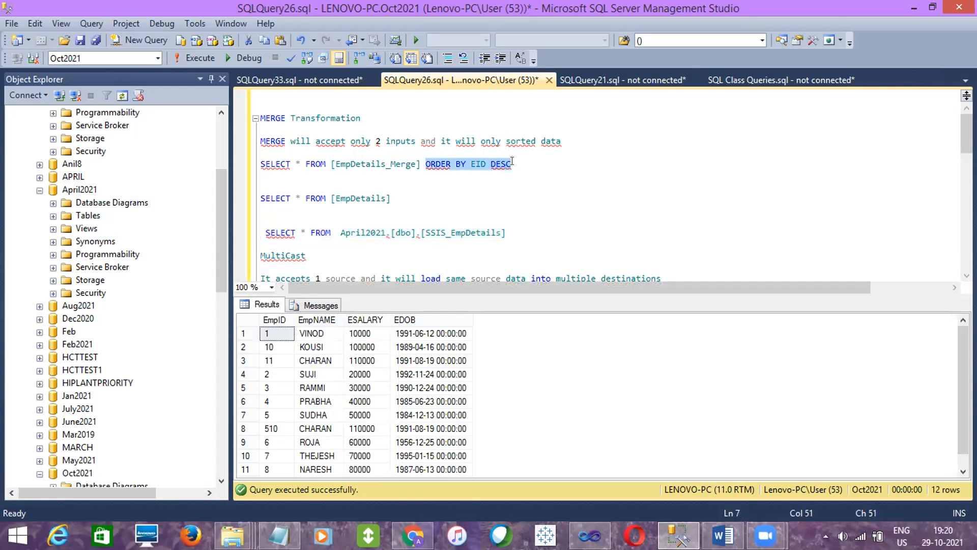
{"action": "key", "text": "BackSpace"}
{"action": "left_click_drag", "start_coordinate": [427, 164], "coordinate": [258, 153]}
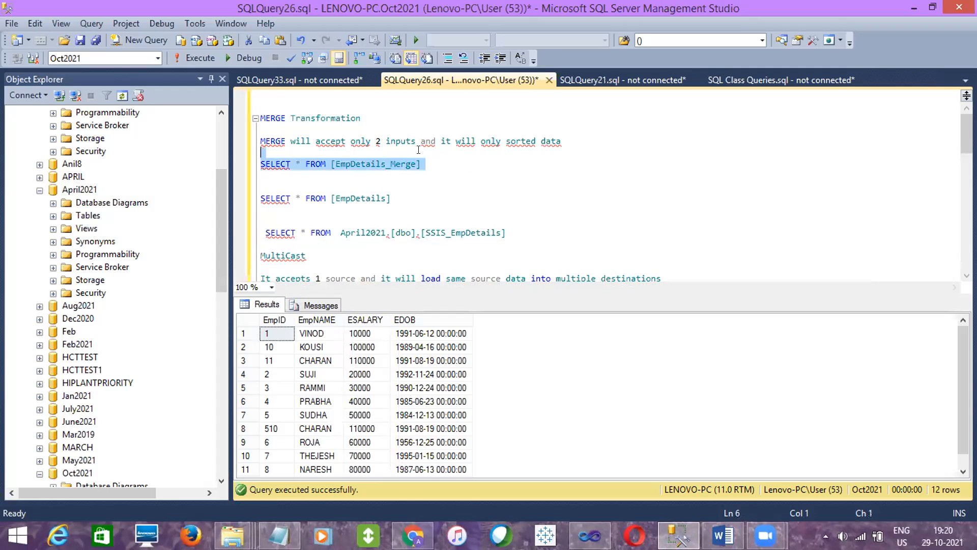
{"action": "left_click", "coordinate": [197, 58]}
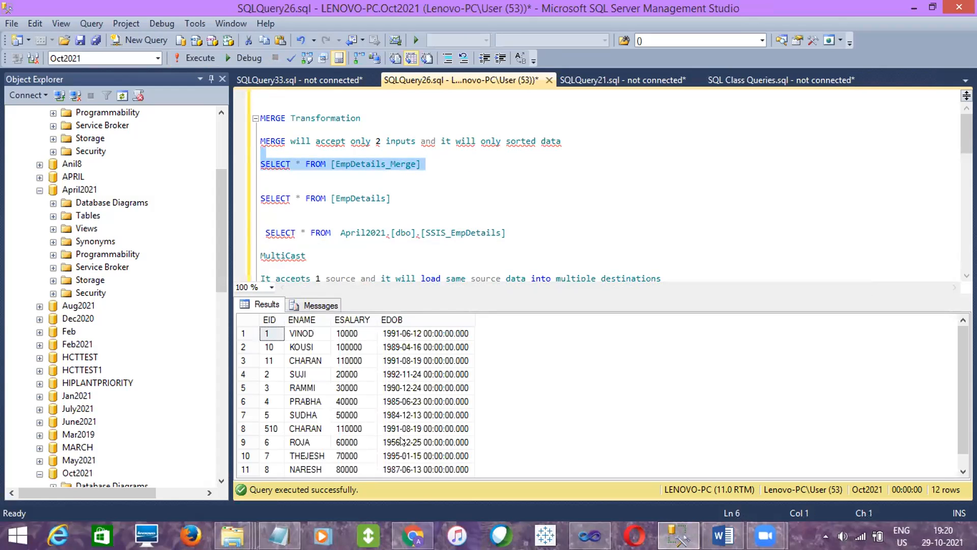
- Run the [EmpDetails_Merge] and [EmpDetails] queries together to examine both tables
{"action": "left_click", "coordinate": [388, 207]}
{"action": "left_click_drag", "start_coordinate": [387, 203], "coordinate": [320, 150]}
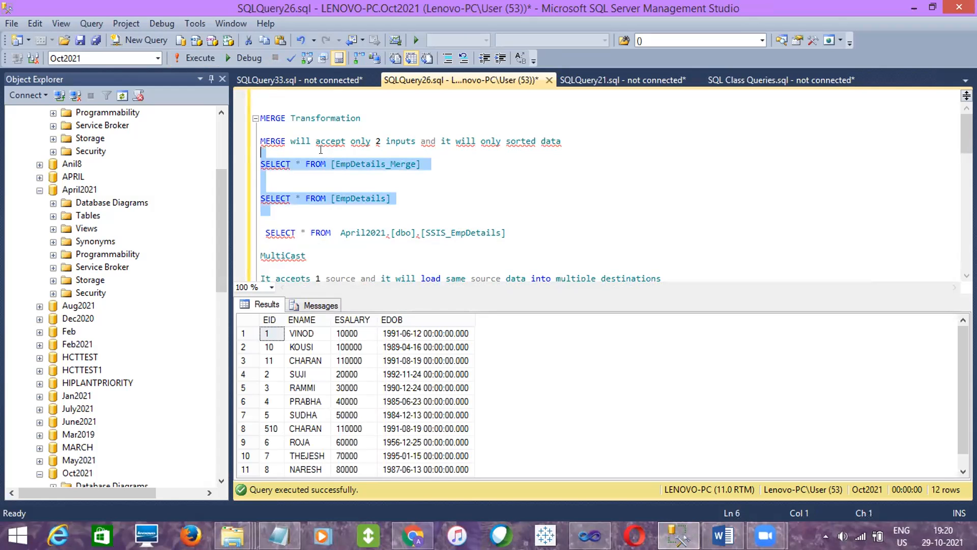
{"action": "left_click", "coordinate": [199, 59]}
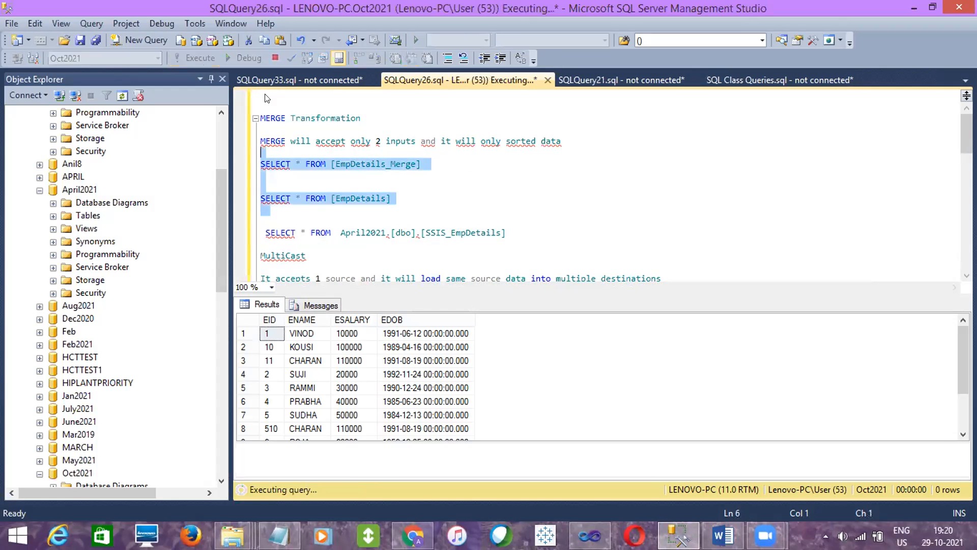
{"action": "left_click", "coordinate": [447, 361]}
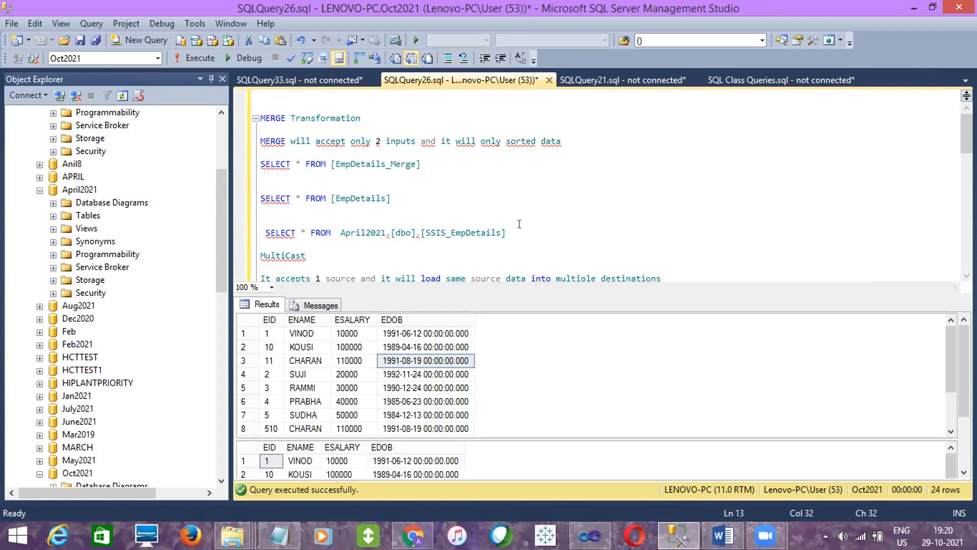
- Run the April2021.[dbo].[SSIS_EmpDetails] query and the [EmpDetails_Merge] query separately to compare their rows
{"action": "left_click_drag", "start_coordinate": [506, 233], "coordinate": [509, 214]}
{"action": "left_click", "coordinate": [208, 57]}
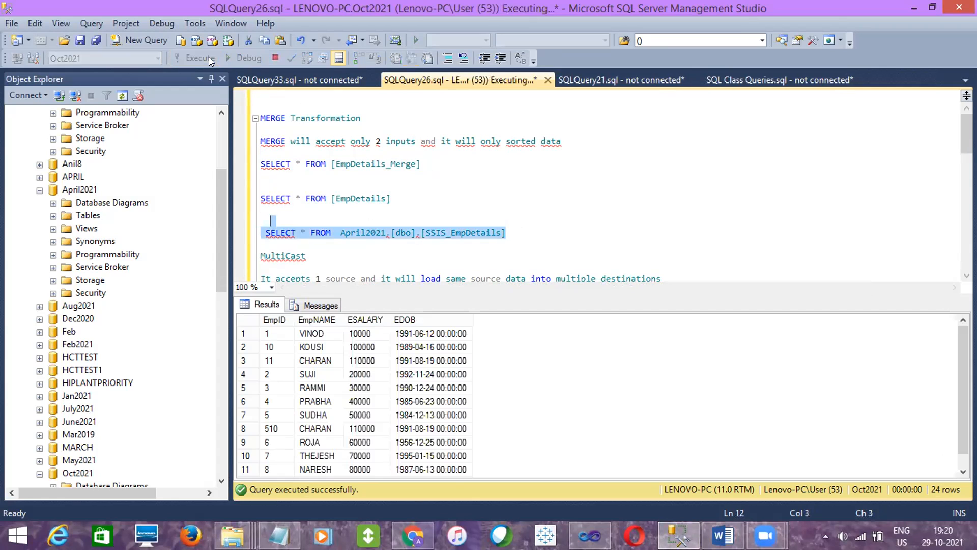
{"action": "left_click_drag", "start_coordinate": [427, 162], "coordinate": [419, 150]}
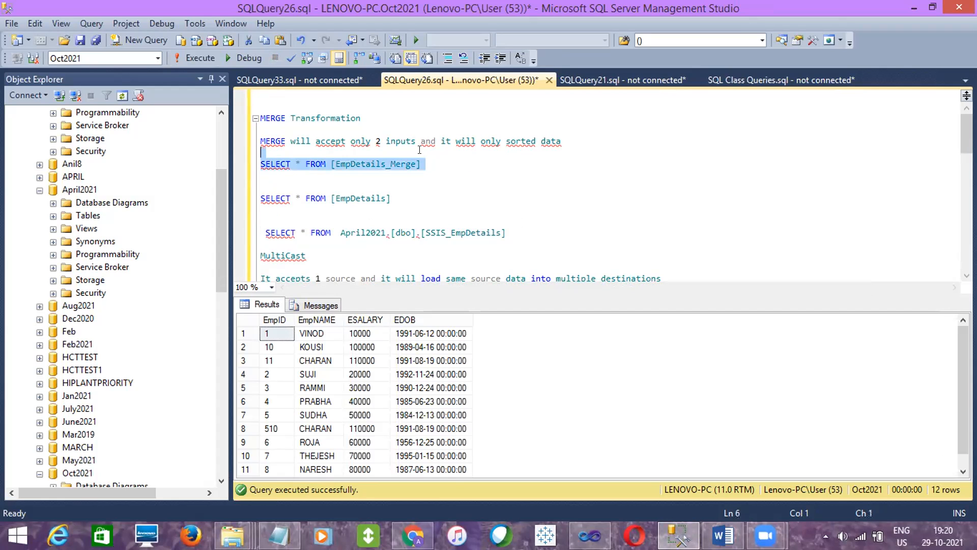
{"action": "left_click", "coordinate": [199, 57]}
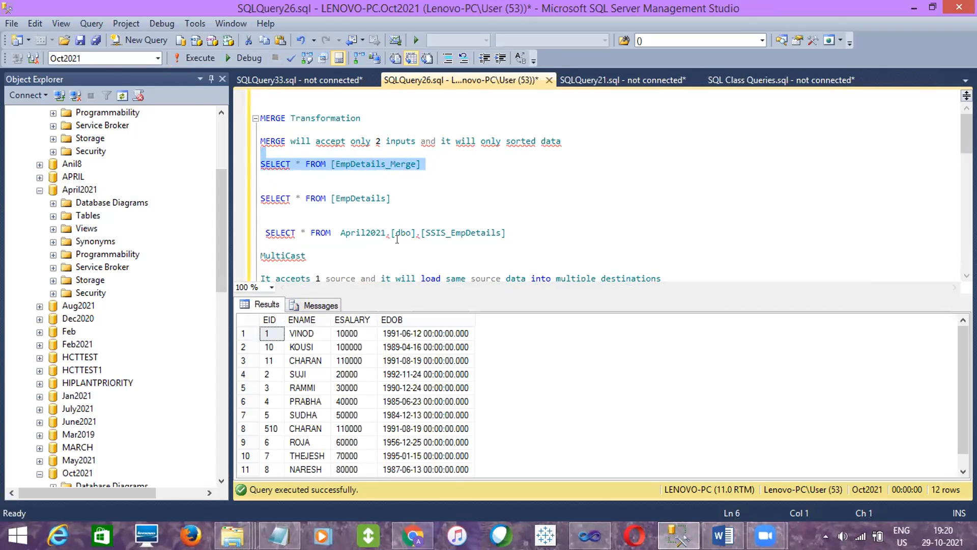
{"action": "left_click", "coordinate": [392, 360]}
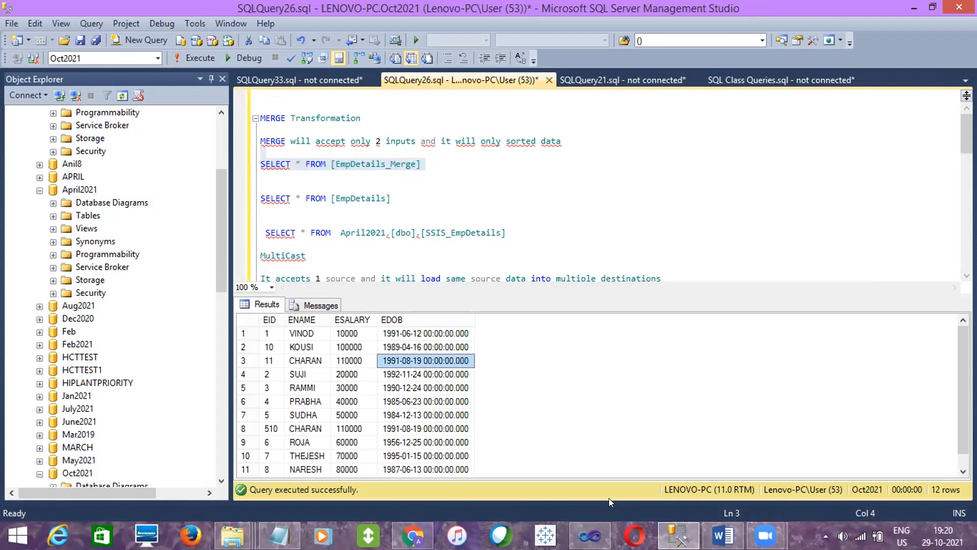
- Switch to Visual Studio and point the OLE DB Source at [dbo].[SSIS_EmpDetails] through LENOVO-PC.April2021, including all its columns
{"action": "left_click", "coordinate": [590, 524]}
{"action": "double_click", "coordinate": [249, 148]}
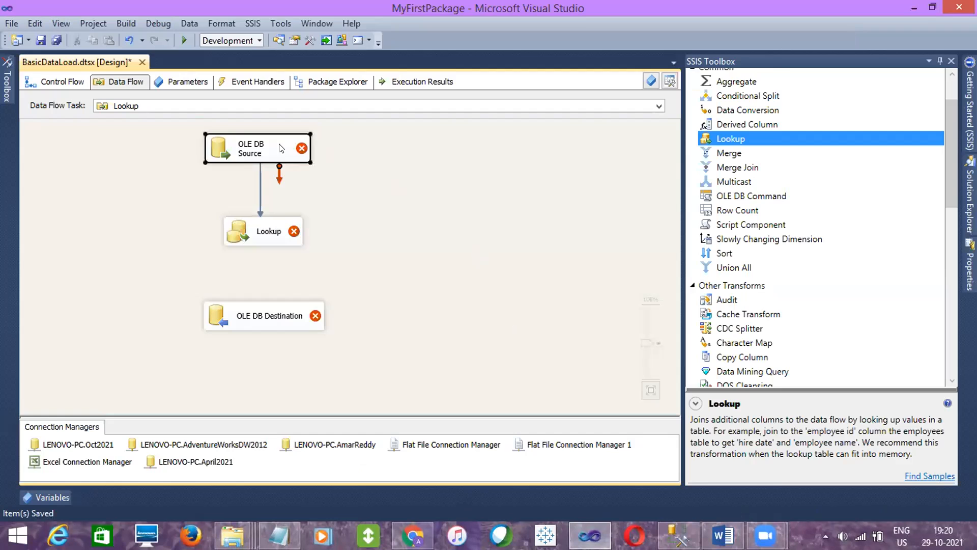
{"action": "left_click", "coordinate": [654, 173]}
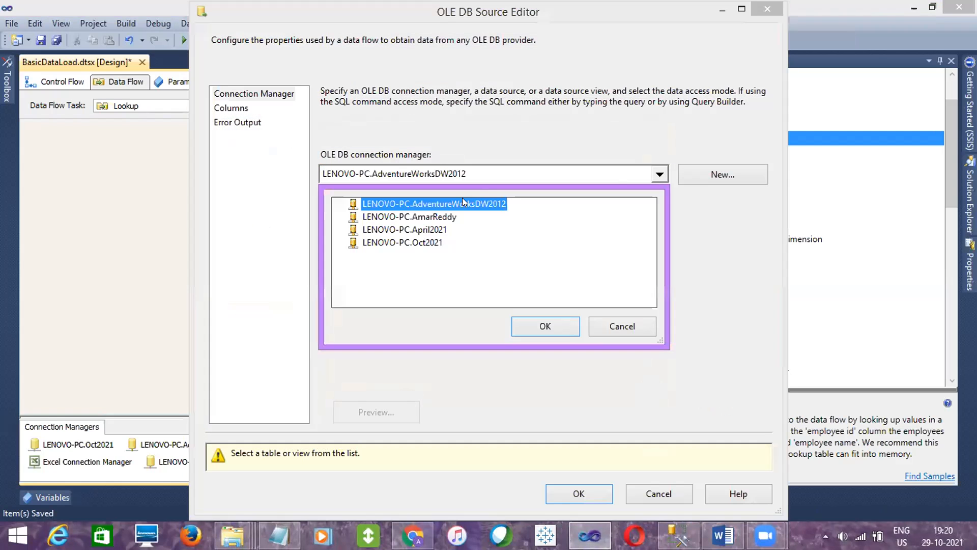
{"action": "left_click", "coordinate": [418, 229]}
{"action": "left_click", "coordinate": [545, 326]}
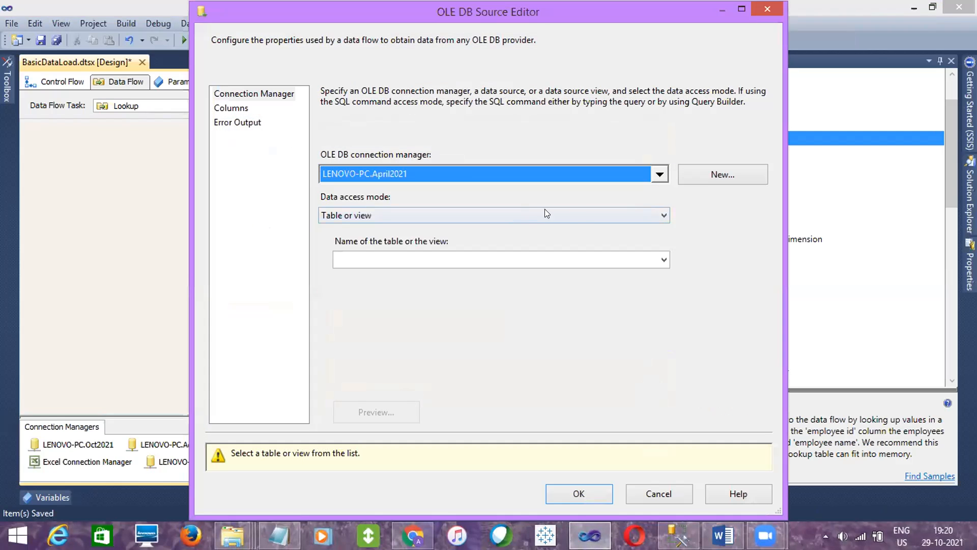
{"action": "left_click", "coordinate": [583, 265]}
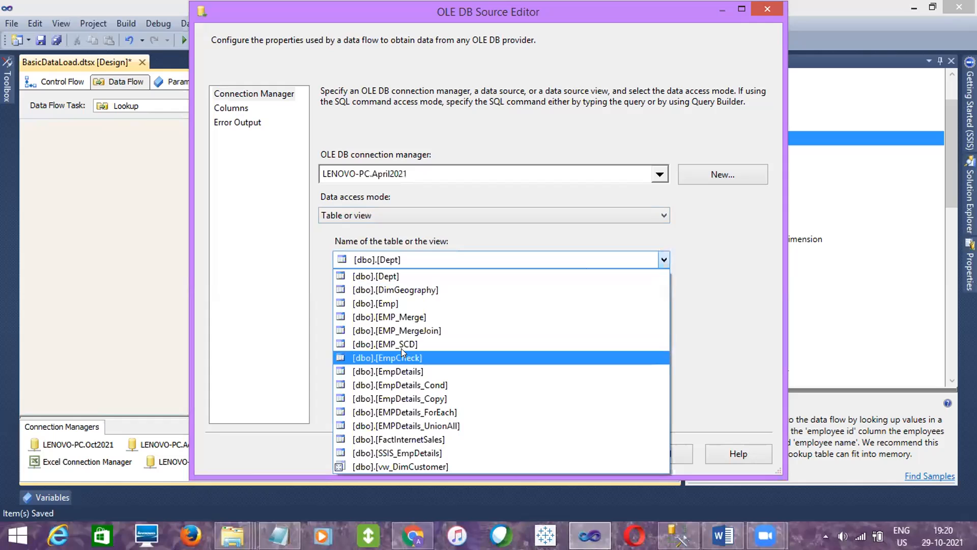
{"action": "left_click", "coordinate": [400, 453]}
{"action": "left_click", "coordinate": [221, 108]}
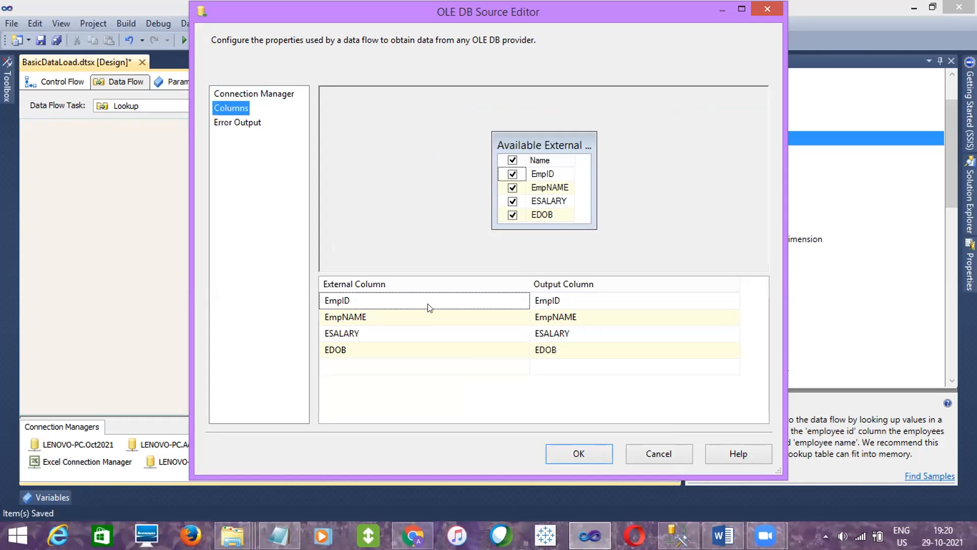
{"action": "left_click", "coordinate": [578, 454]}
- Set the Lookup's reference table to [dbo].[EmpDetails_Merge] using the LENOVO-PC.Oct2021 connection
{"action": "double_click", "coordinate": [269, 230]}
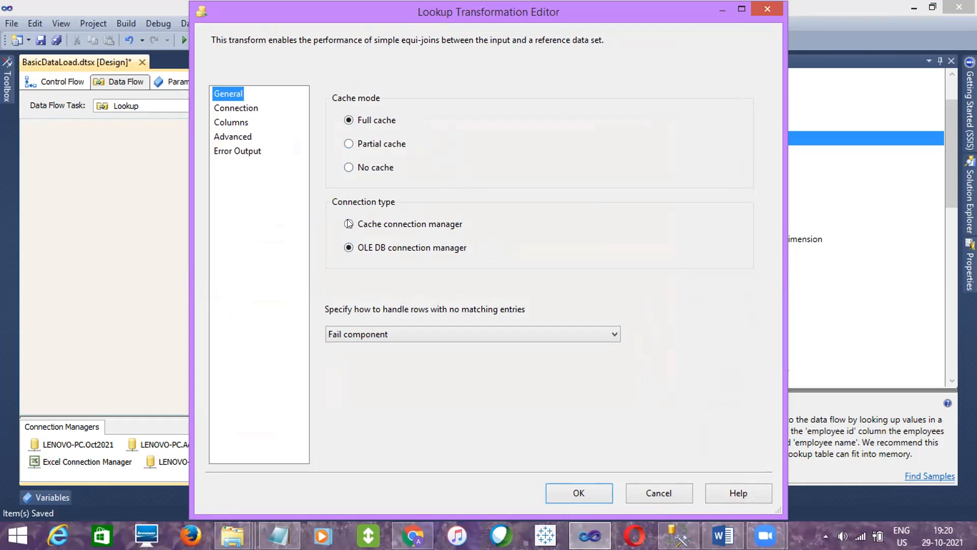
{"action": "left_click", "coordinate": [225, 112]}
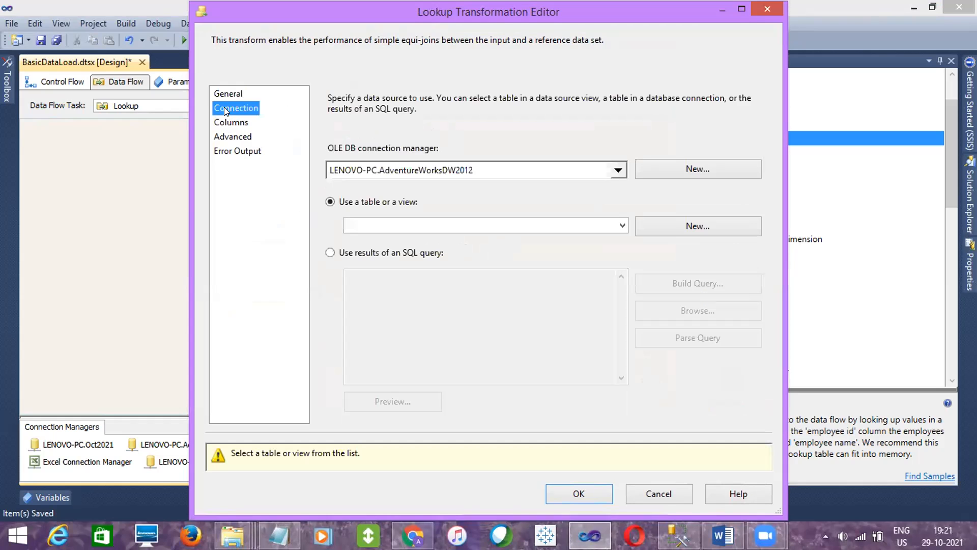
{"action": "left_click", "coordinate": [613, 173]}
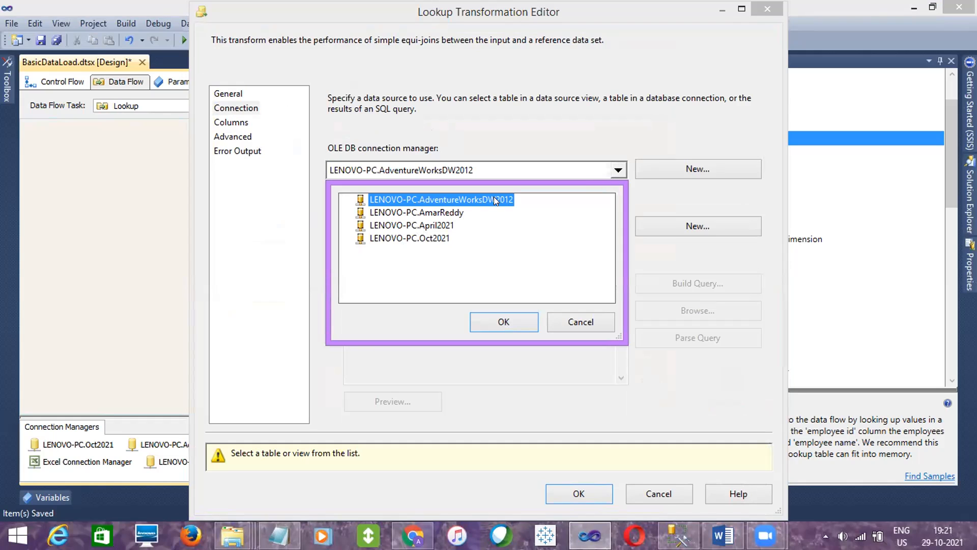
{"action": "left_click", "coordinate": [429, 238]}
{"action": "left_click", "coordinate": [485, 326]}
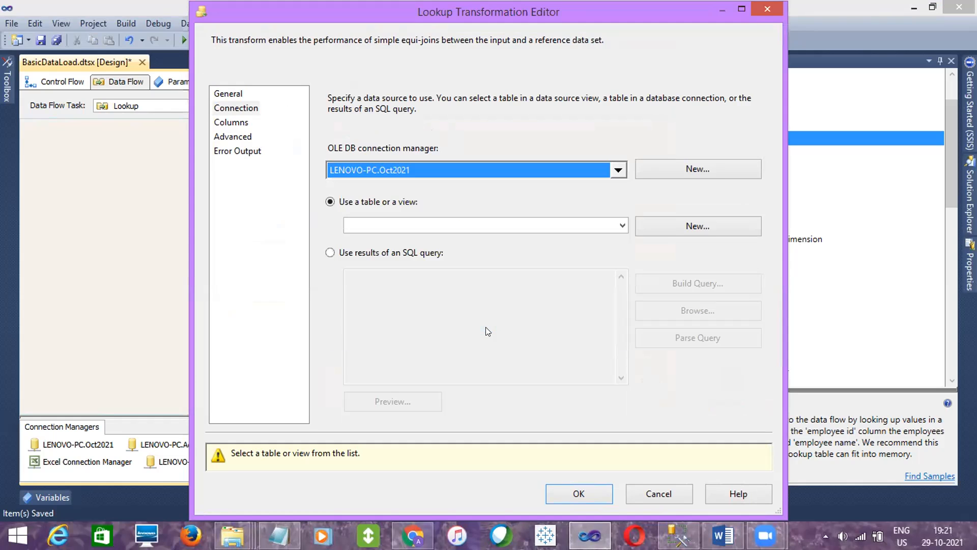
{"action": "left_click", "coordinate": [622, 229]}
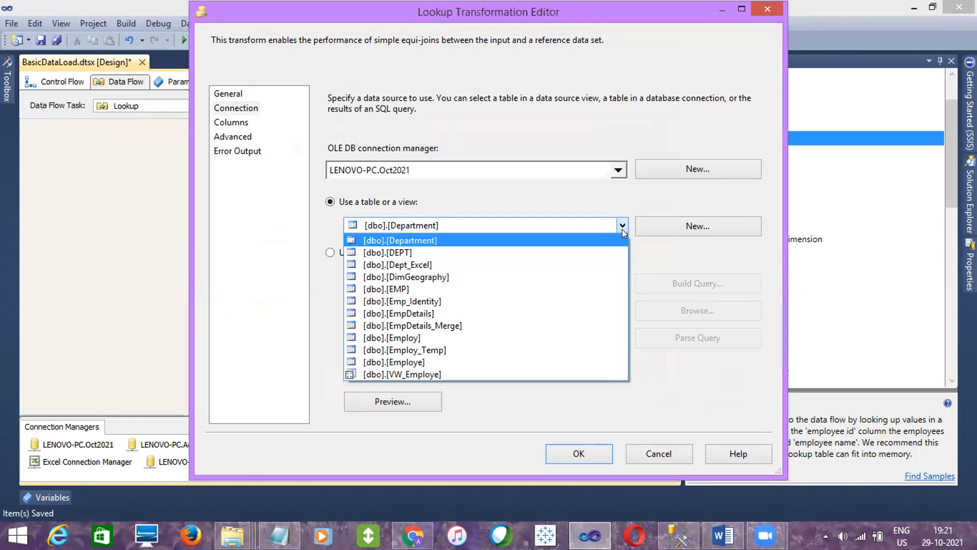
{"action": "left_click", "coordinate": [412, 326]}
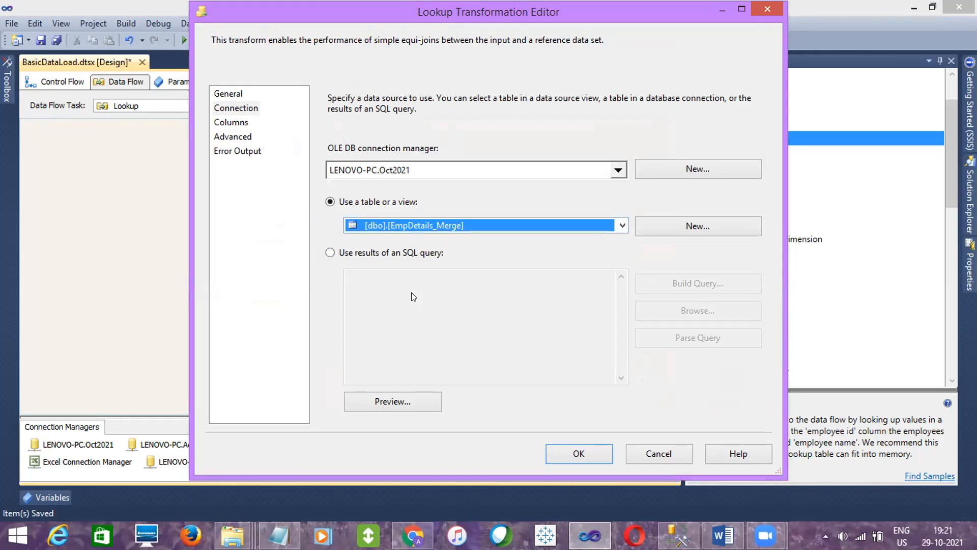
- Try to map the input column EmpID to the lookup column EID, and discard the Lookup editor's changes
{"action": "left_click", "coordinate": [236, 123]}
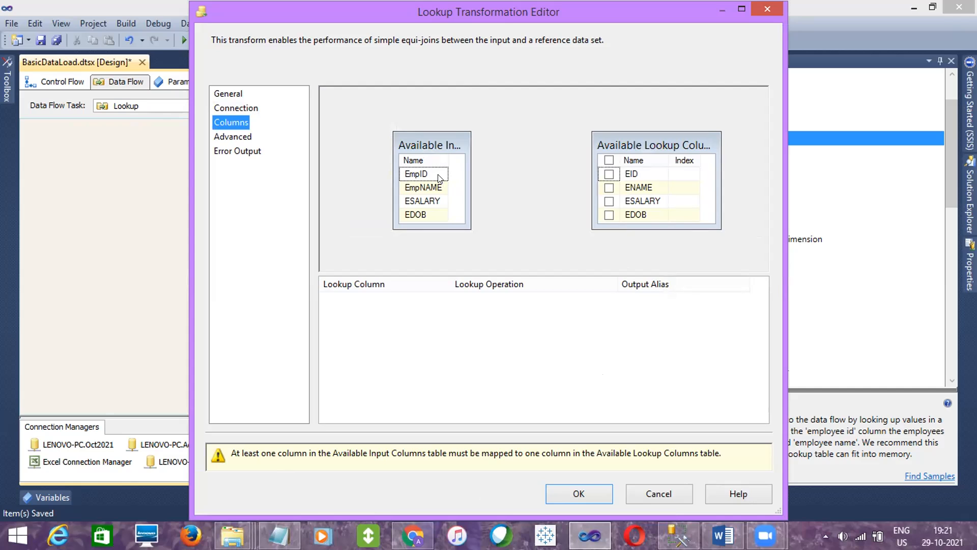
{"action": "mouse_move", "coordinate": [439, 178]}
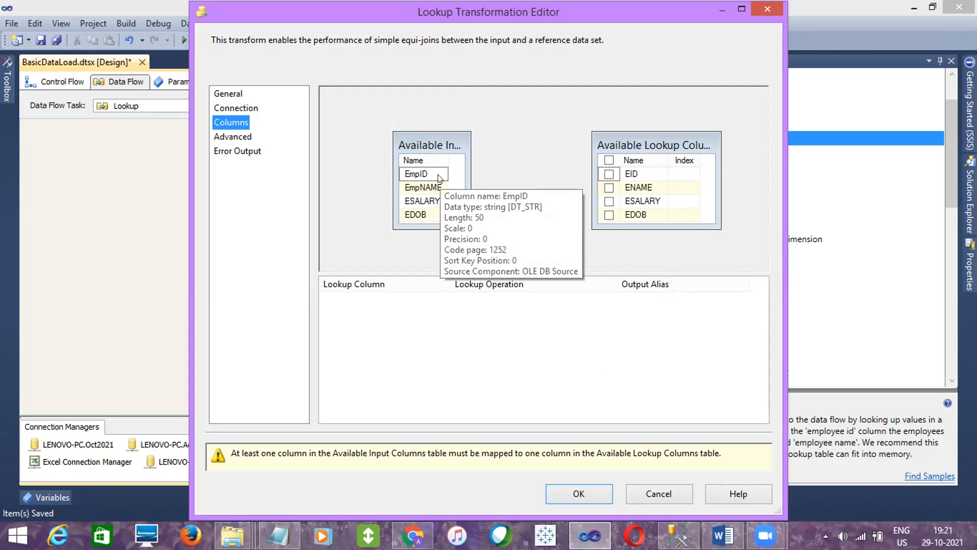
{"action": "left_click", "coordinate": [414, 176]}
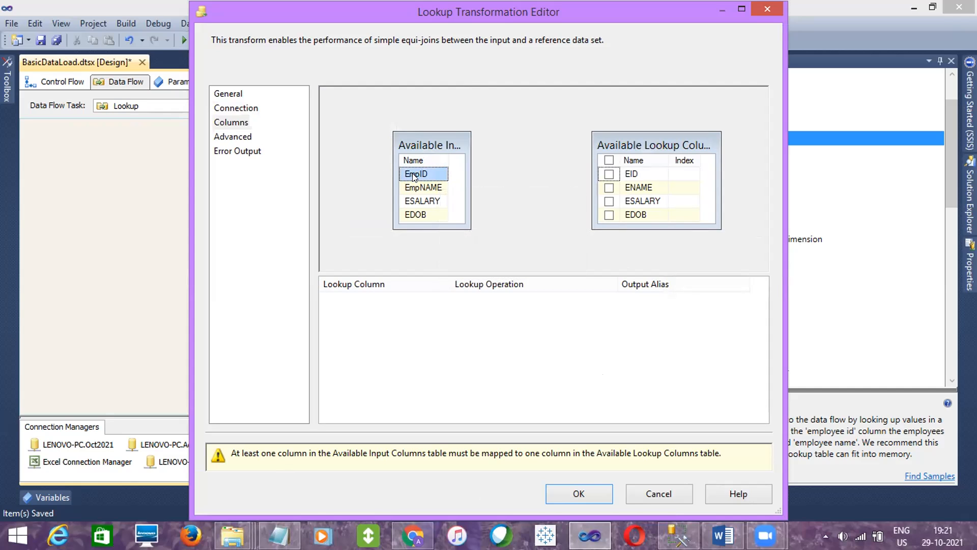
{"action": "left_click_drag", "start_coordinate": [414, 177], "coordinate": [633, 174]}
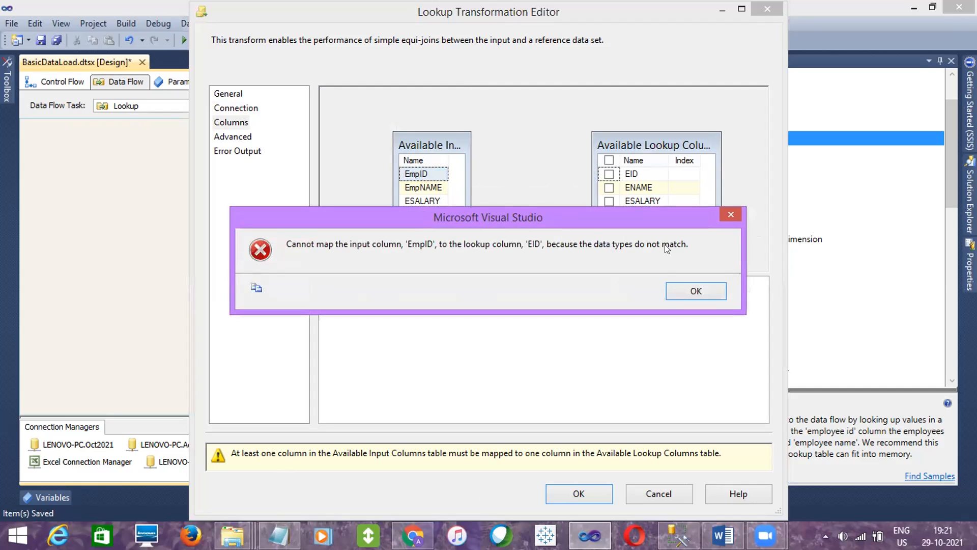
{"action": "left_click", "coordinate": [704, 290]}
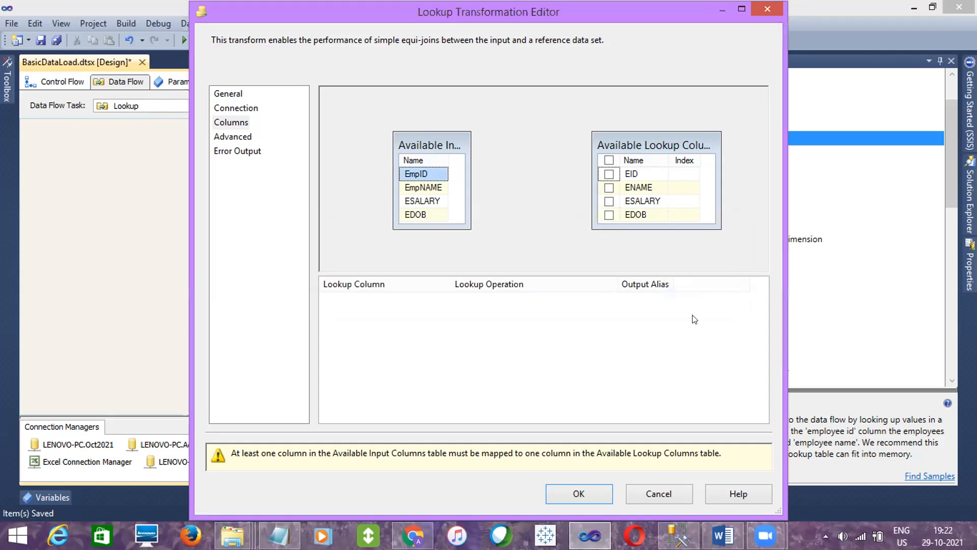
{"action": "left_click", "coordinate": [653, 491]}
- Switch to SQL Server Management Studio and inspect the column data types of dbo.SSIS_EmpDetails in April2021, especially EmpID
{"action": "left_click", "coordinate": [677, 535]}
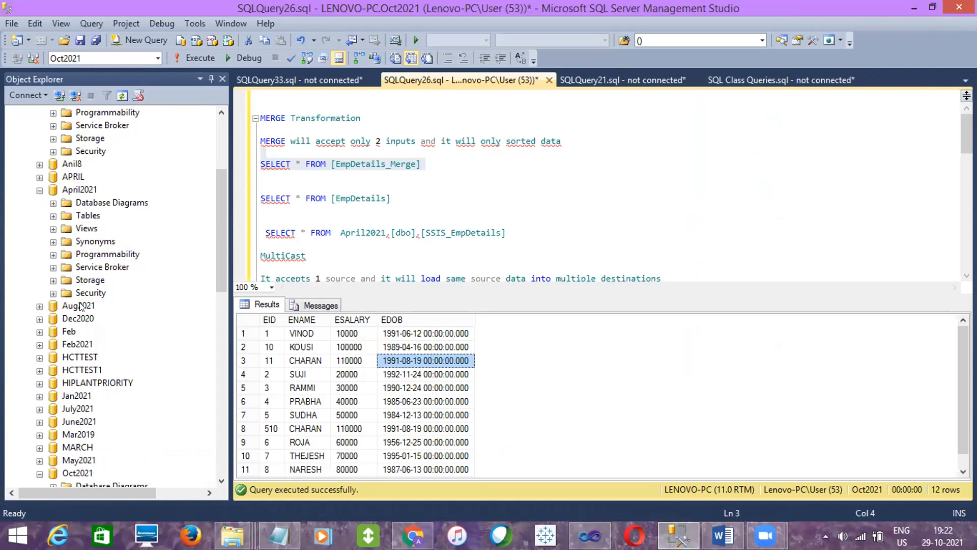
{"action": "left_click", "coordinate": [53, 215]}
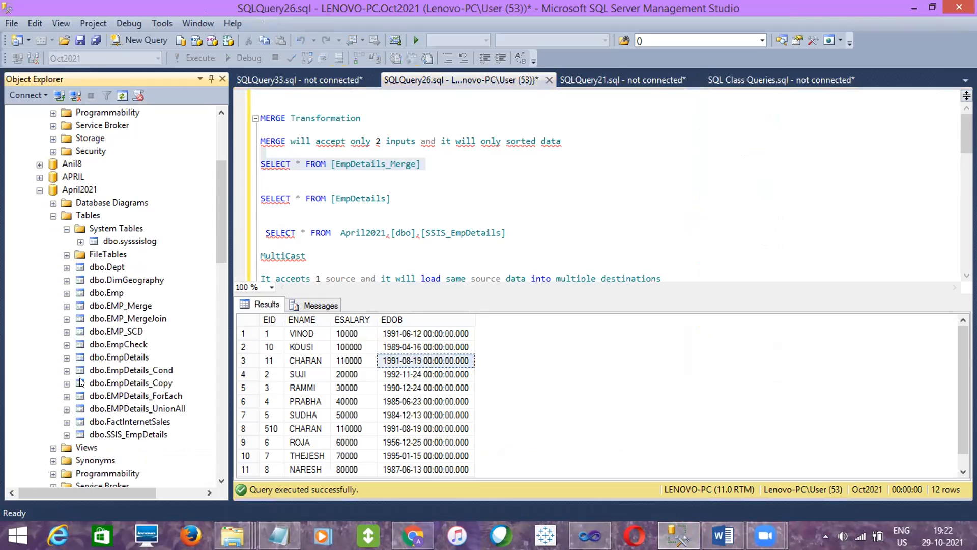
{"action": "left_click", "coordinate": [68, 435]}
{"action": "left_click", "coordinate": [81, 408]}
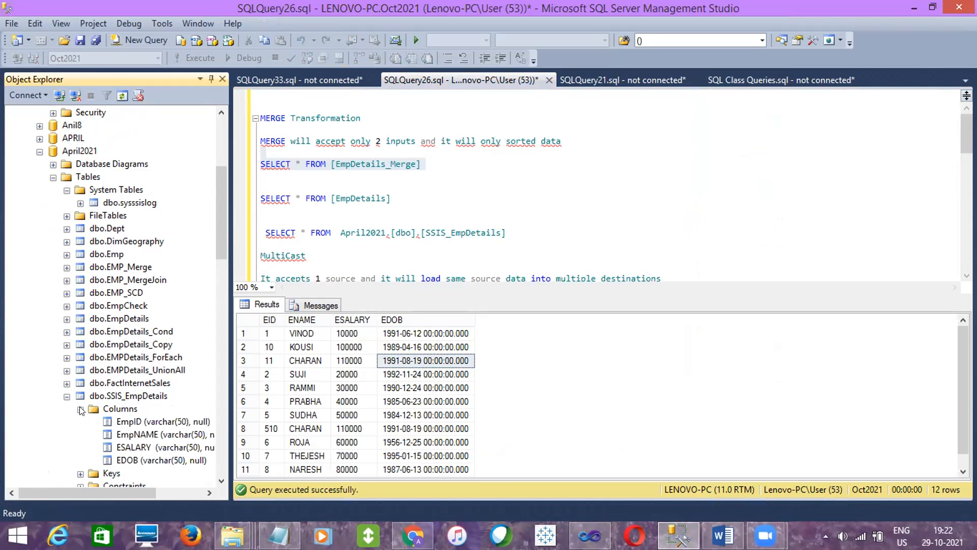
{"action": "left_click", "coordinate": [132, 424]}
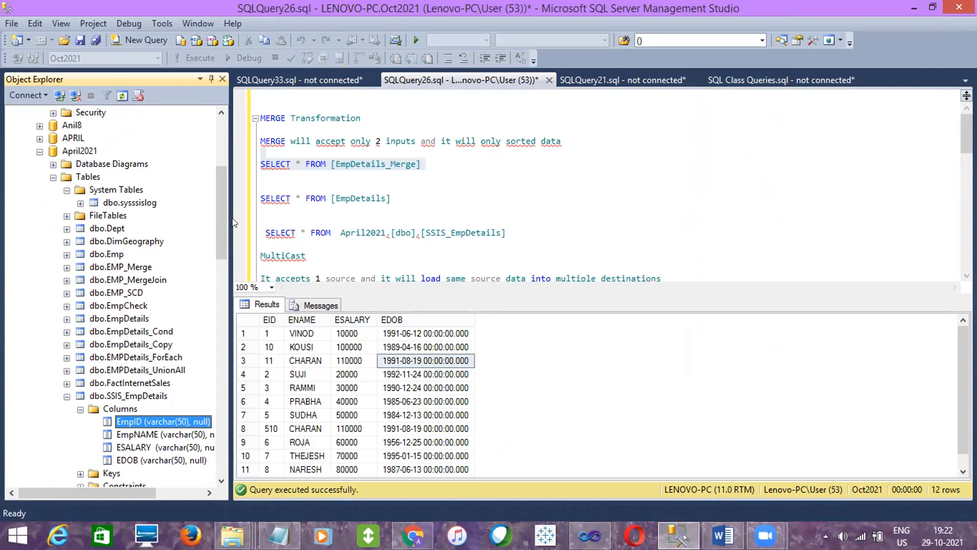
- Refresh the Oct2021 database in the object tree and expand its table list
{"action": "left_click_drag", "start_coordinate": [220, 219], "coordinate": [219, 378]}
{"action": "left_click", "coordinate": [67, 268]}
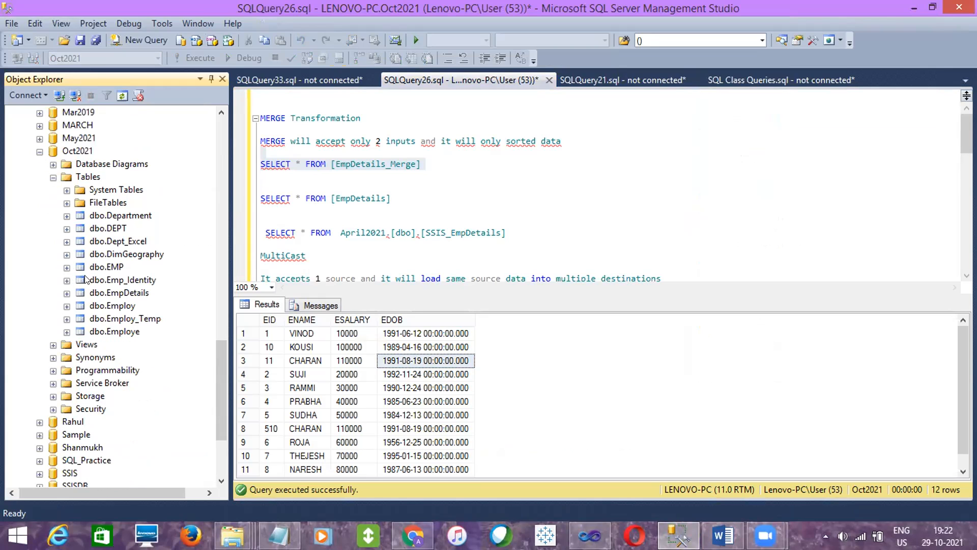
{"action": "left_click", "coordinate": [81, 153]}
{"action": "right_click", "coordinate": [82, 153]}
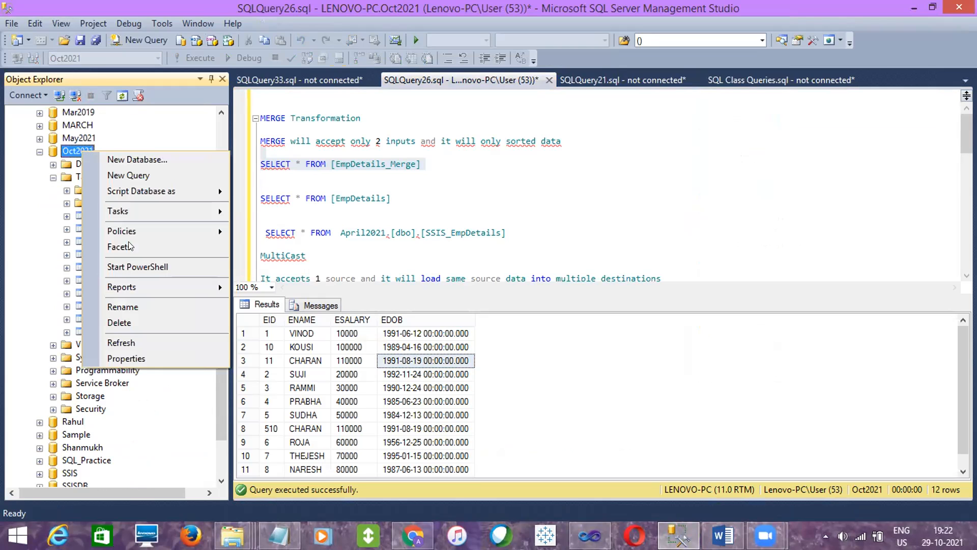
{"action": "left_click", "coordinate": [132, 342]}
{"action": "left_click", "coordinate": [54, 305]}
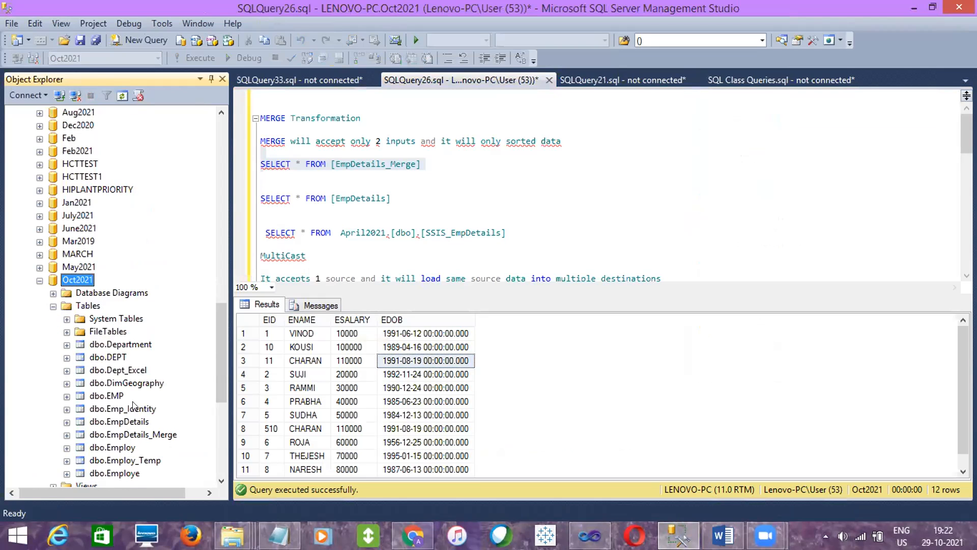
- Inspect the column data types of dbo.EmpDetails_Merge in Oct2021, especially EID
{"action": "left_click", "coordinate": [140, 434]}
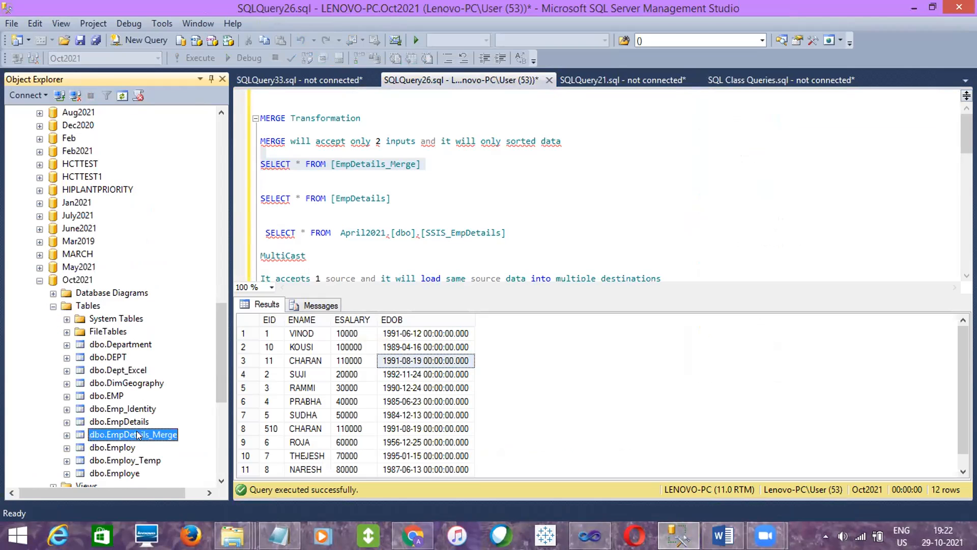
{"action": "left_click", "coordinate": [67, 434]}
{"action": "left_click", "coordinate": [80, 409]}
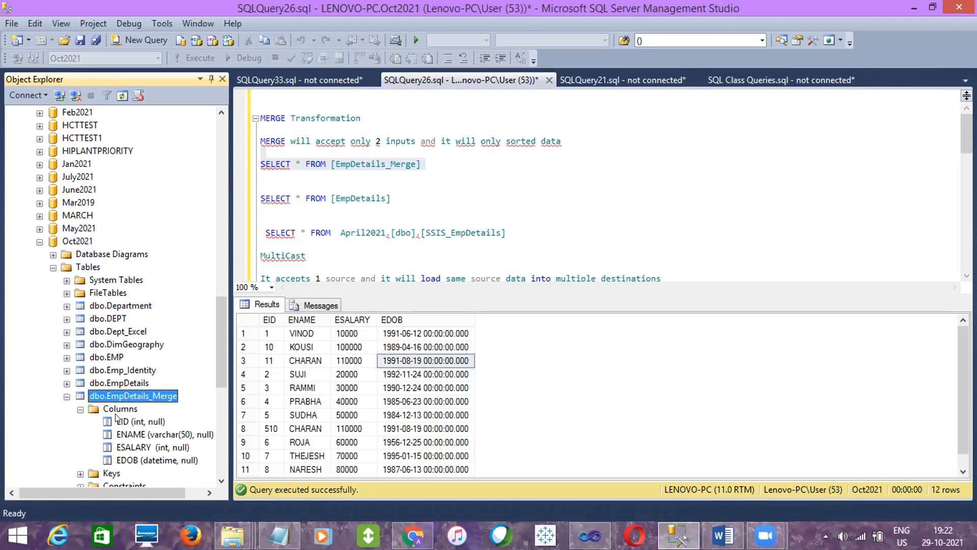
{"action": "left_click", "coordinate": [129, 422]}
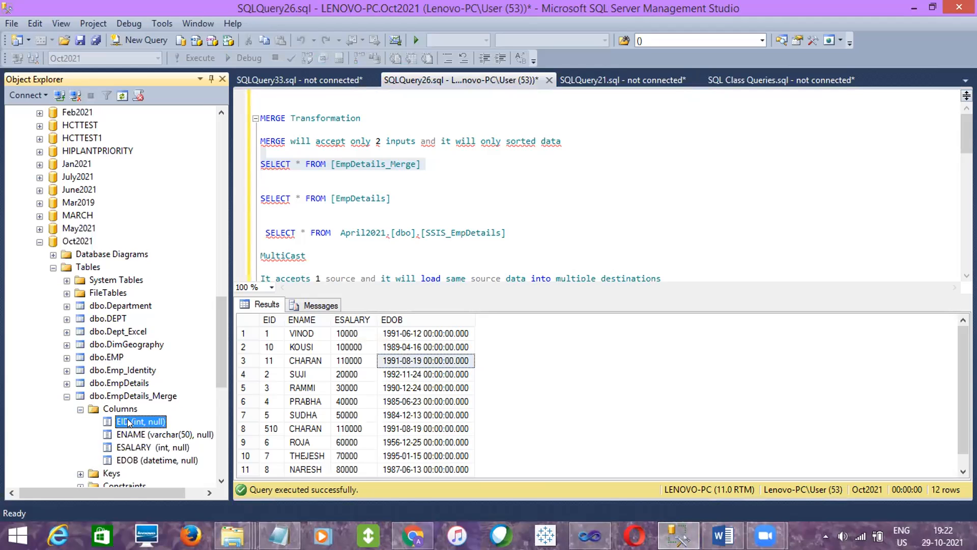
{"action": "left_click", "coordinate": [134, 396]}
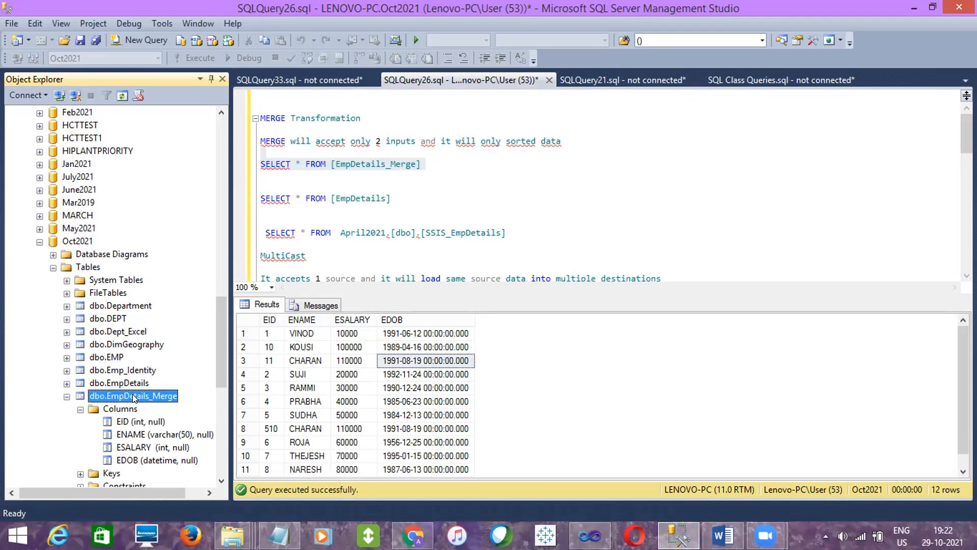
{"action": "left_click", "coordinate": [137, 421]}
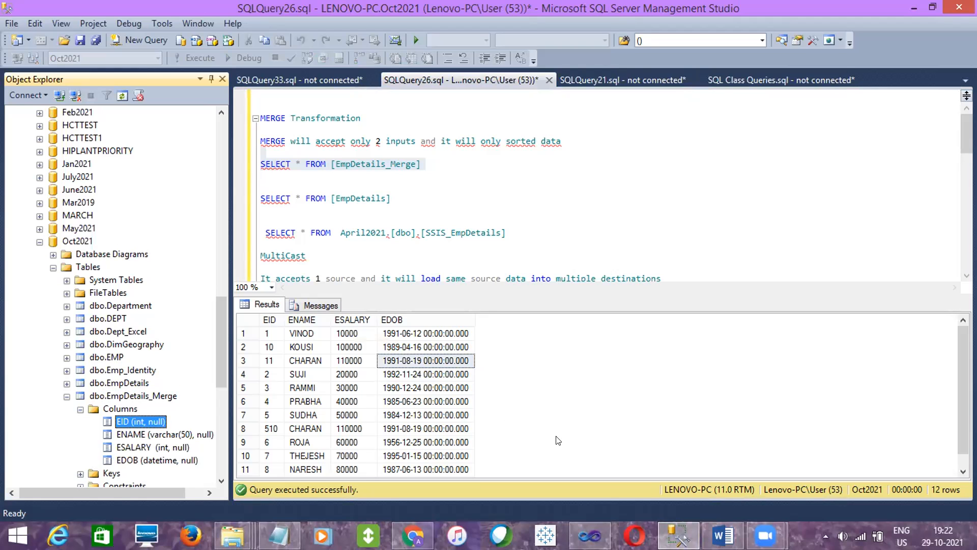
- Switch back to Visual Studio and delete the data flow path between the OLE DB Source and the Lookup
{"action": "left_click", "coordinate": [599, 524]}
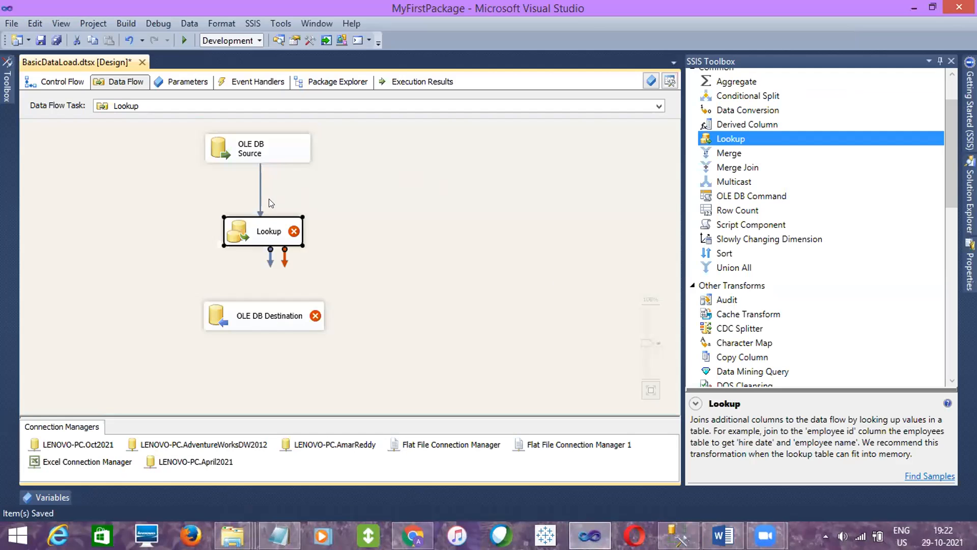
{"action": "left_click", "coordinate": [258, 192]}
{"action": "key", "text": "Delete"}
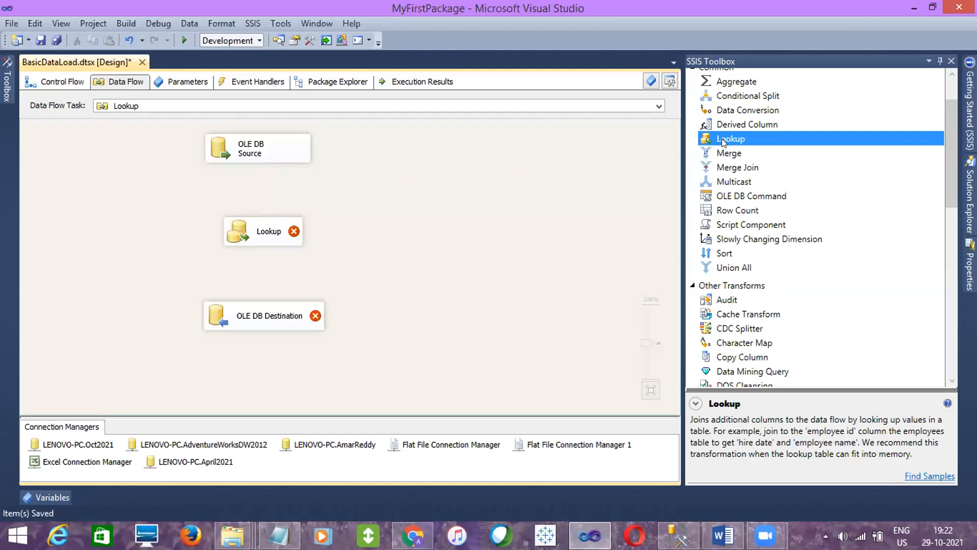
- Insert a Derived Column transformation between the OLE DB Source and the Lookup, and connect the source to it
{"action": "left_click_drag", "start_coordinate": [729, 130], "coordinate": [235, 179]}
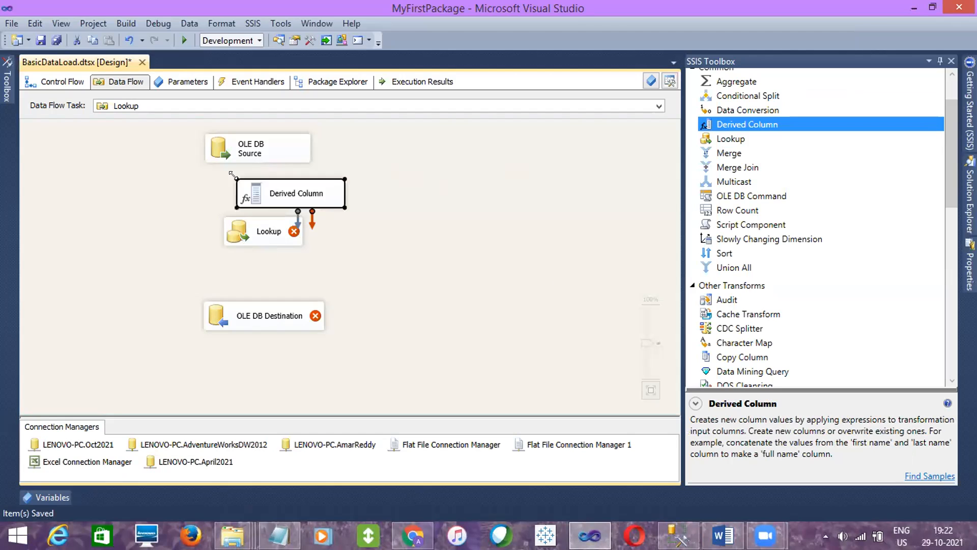
{"action": "left_click", "coordinate": [255, 245]}
{"action": "left_click_drag", "start_coordinate": [255, 245], "coordinate": [259, 263]}
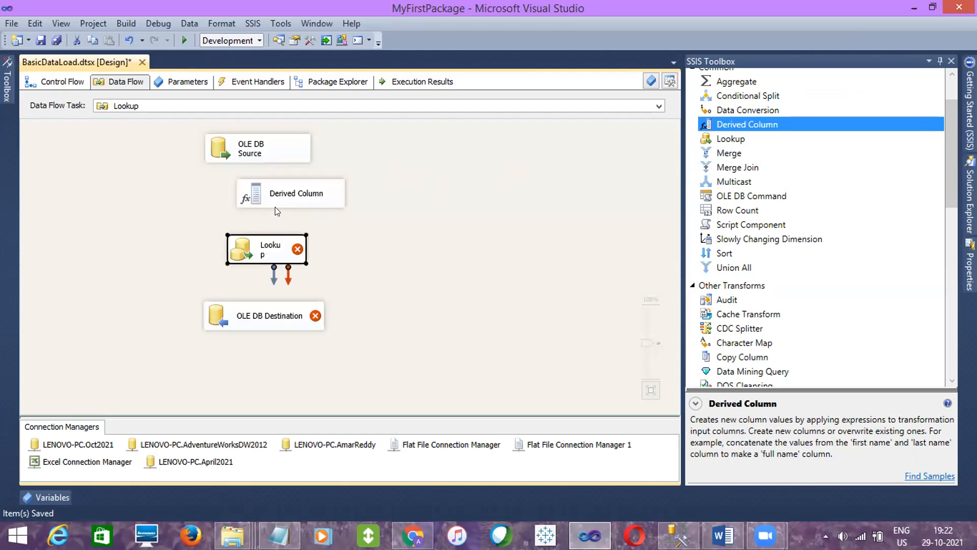
{"action": "left_click", "coordinate": [276, 205]}
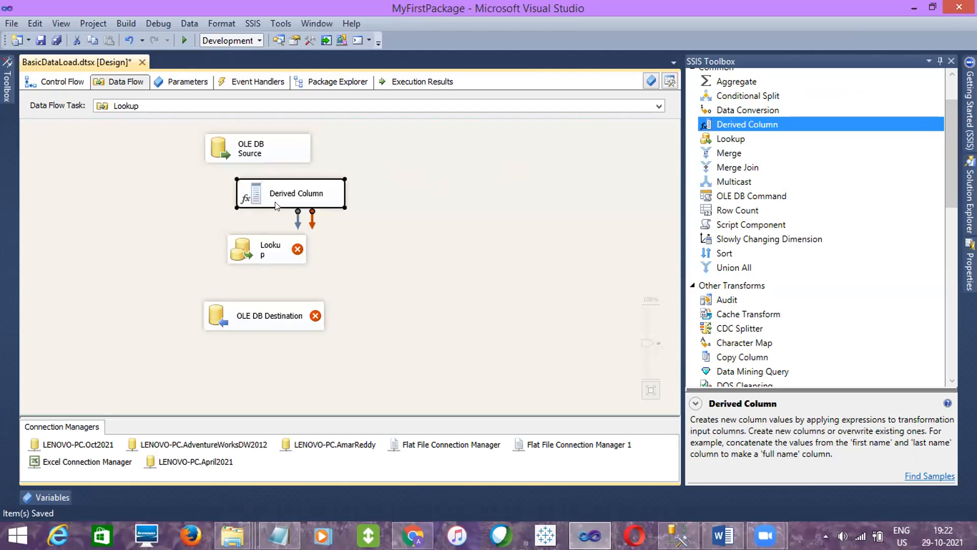
{"action": "left_click_drag", "start_coordinate": [276, 203], "coordinate": [243, 206]}
{"action": "left_click", "coordinate": [275, 146]}
{"action": "left_click_drag", "start_coordinate": [265, 175], "coordinate": [267, 199]}
- Replace the Derived Column with a Data Conversion transformation placed between the OLE DB Source and the Lookup
{"action": "left_click", "coordinate": [266, 200]}
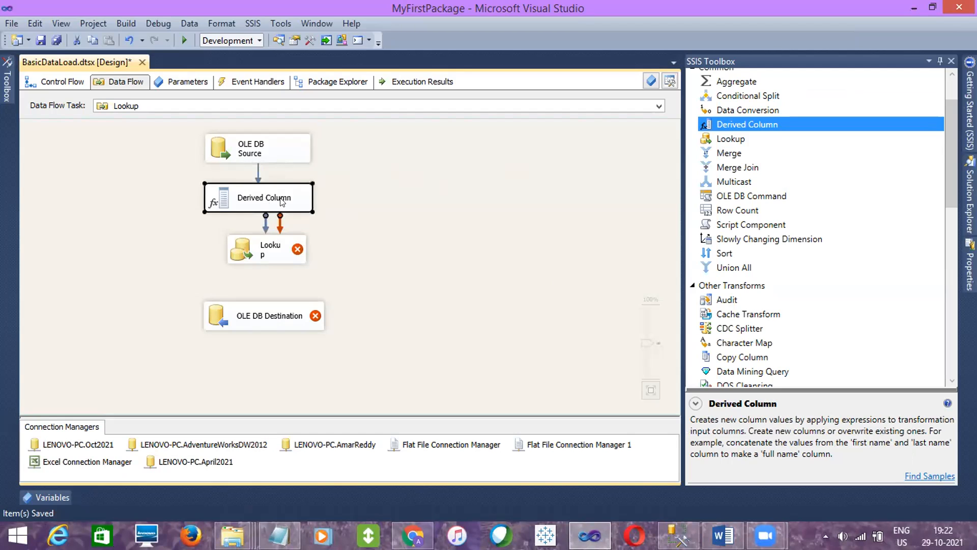
{"action": "key", "text": "Delete"}
{"action": "left_click_drag", "start_coordinate": [714, 112], "coordinate": [210, 186]}
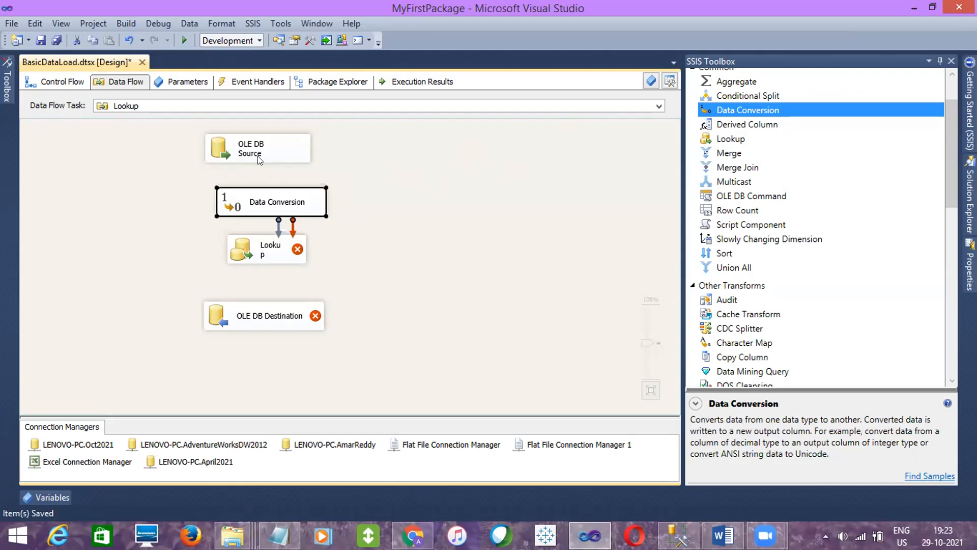
- Connect the OLE DB Source to the Data Conversion transformation and choose EmpID as the column to convert
{"action": "left_click", "coordinate": [259, 160]}
{"action": "left_click_drag", "start_coordinate": [265, 167], "coordinate": [264, 203]}
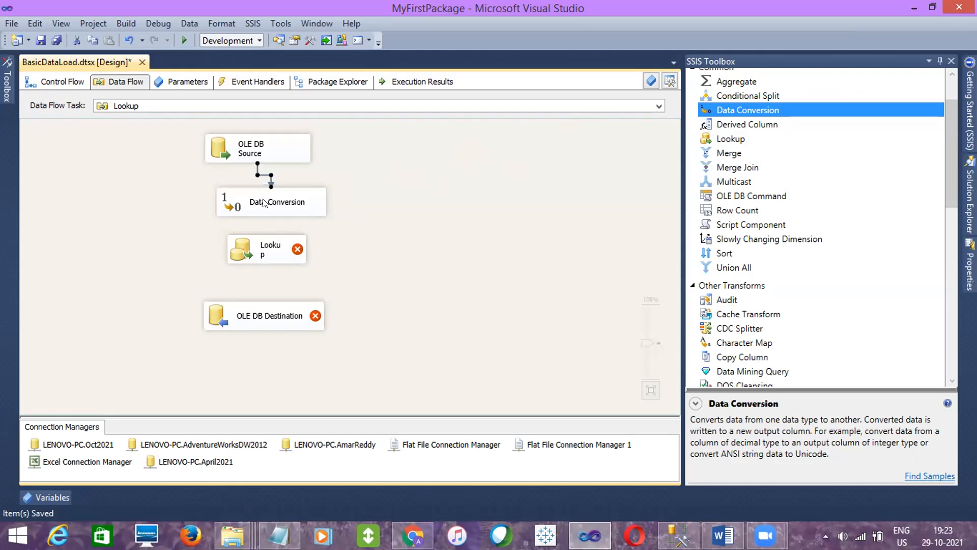
{"action": "double_click", "coordinate": [278, 203]}
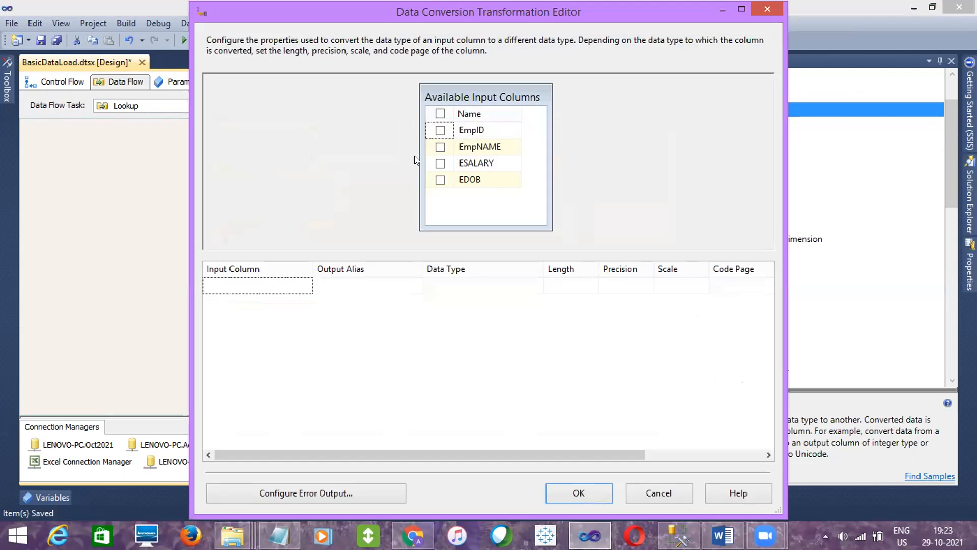
{"action": "left_click", "coordinate": [440, 130]}
- Set the converted EmpID column's data type to four-byte signed integer [DT_I4] and apply the Data Conversion settings
{"action": "left_click", "coordinate": [530, 283]}
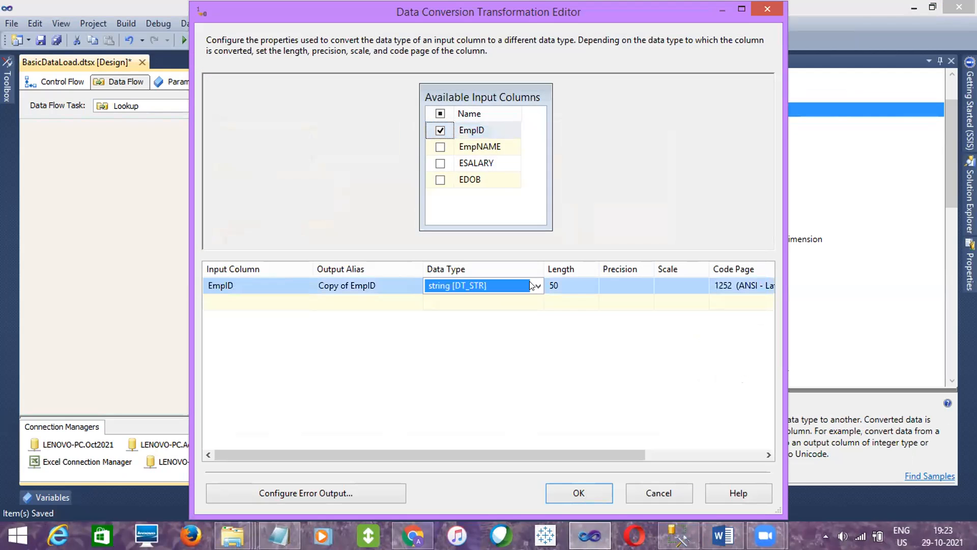
{"action": "left_click", "coordinate": [531, 283]}
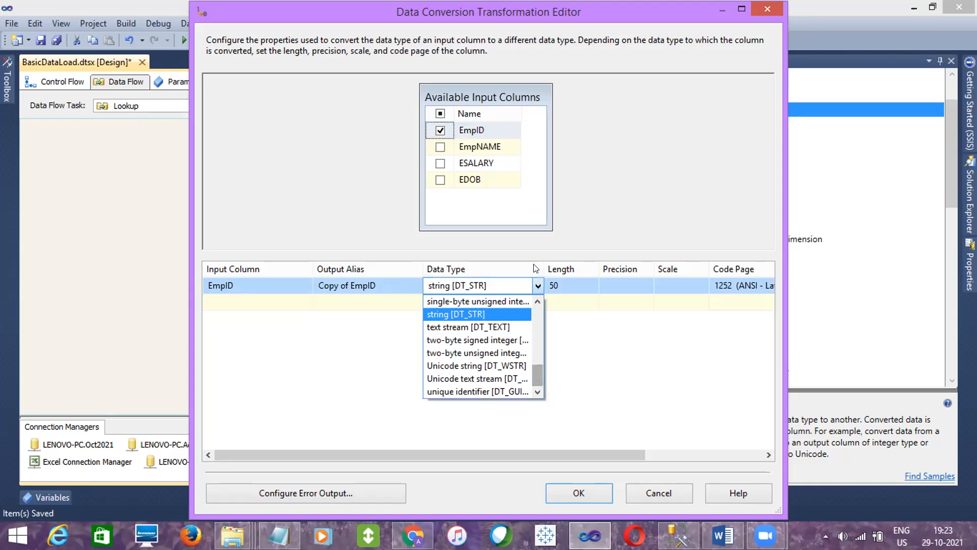
{"action": "left_click", "coordinate": [550, 289]}
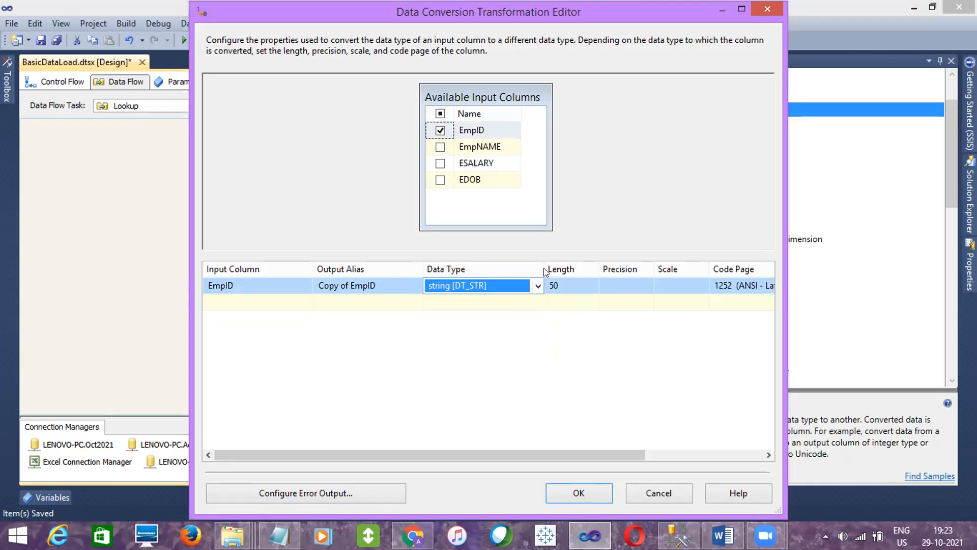
{"action": "left_click", "coordinate": [555, 311]}
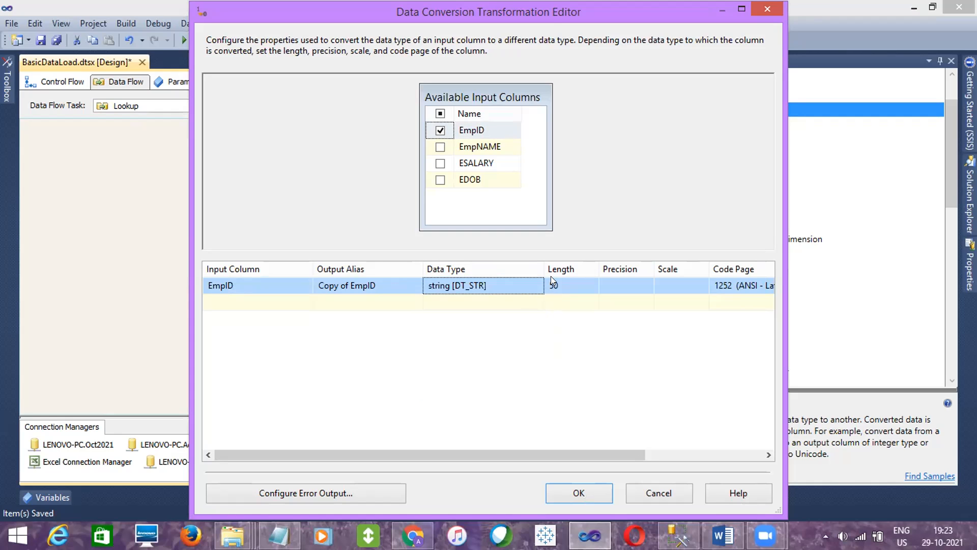
{"action": "left_click_drag", "start_coordinate": [551, 263], "coordinate": [644, 265]}
{"action": "left_click", "coordinate": [637, 285]}
{"action": "left_click", "coordinate": [638, 285]}
{"action": "left_click_drag", "start_coordinate": [634, 377], "coordinate": [636, 358]}
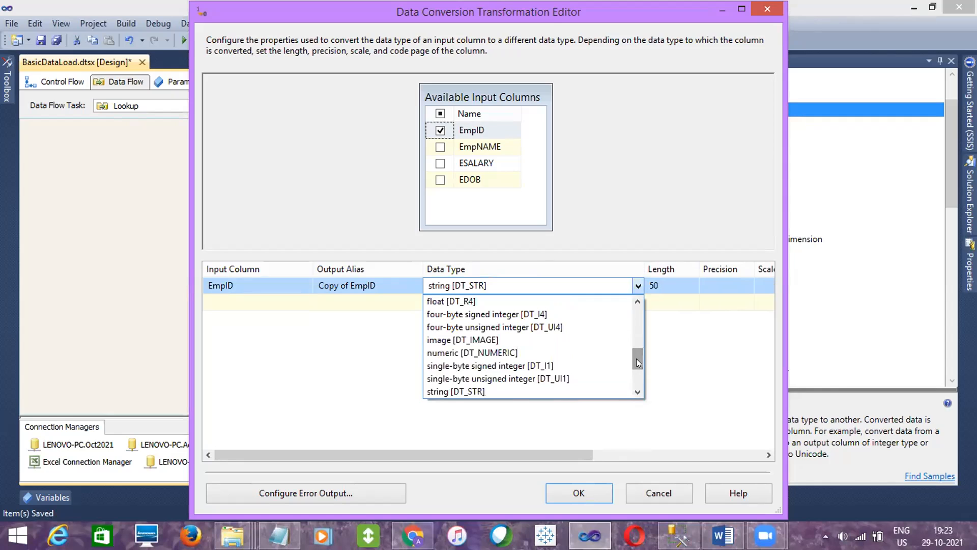
{"action": "left_click", "coordinate": [515, 314]}
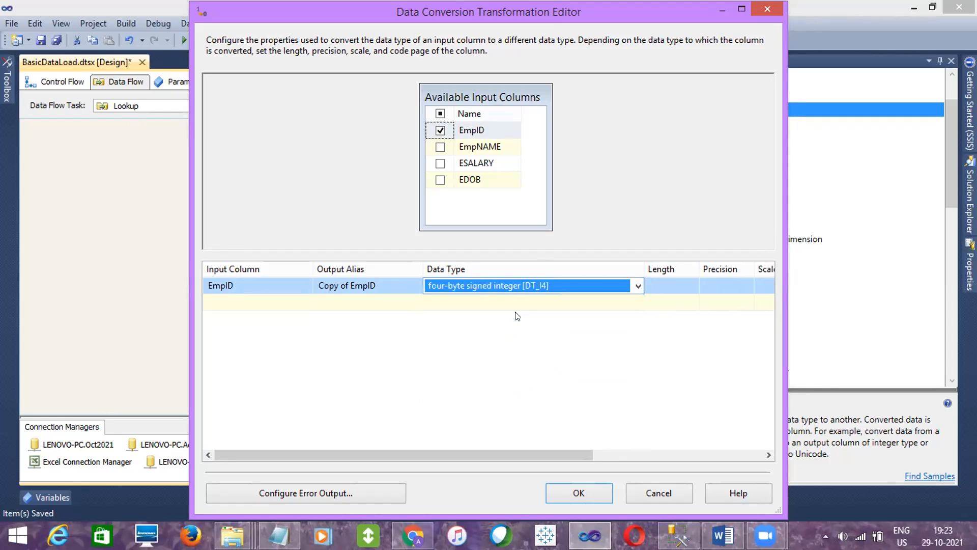
{"action": "left_click", "coordinate": [404, 308]}
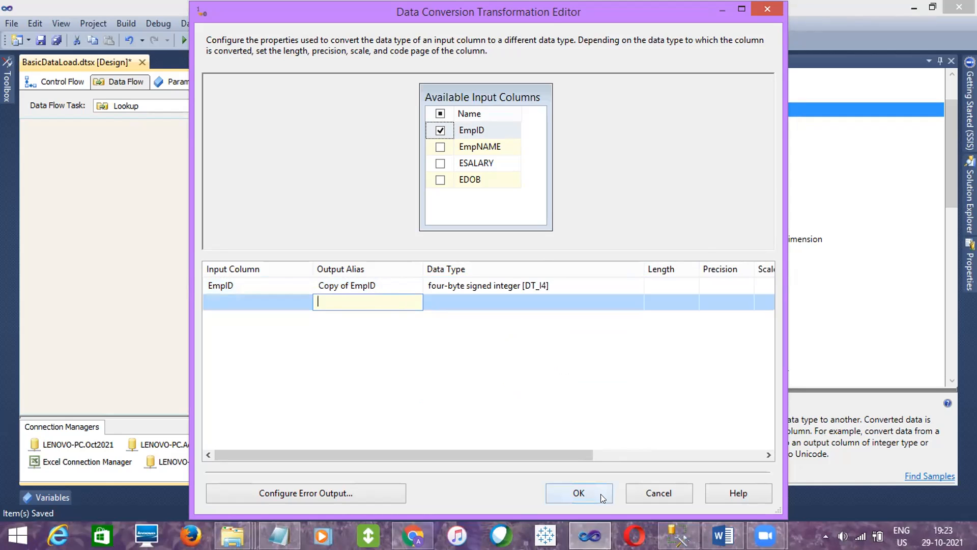
{"action": "left_click", "coordinate": [579, 492]}
- Connect the Data Conversion to the Lookup and set its reference to [dbo].[EmpDetails_Merge] on the LENOVO-PC.Oct2021 connection
{"action": "left_click_drag", "start_coordinate": [278, 234], "coordinate": [265, 250]}
{"action": "double_click", "coordinate": [265, 250]}
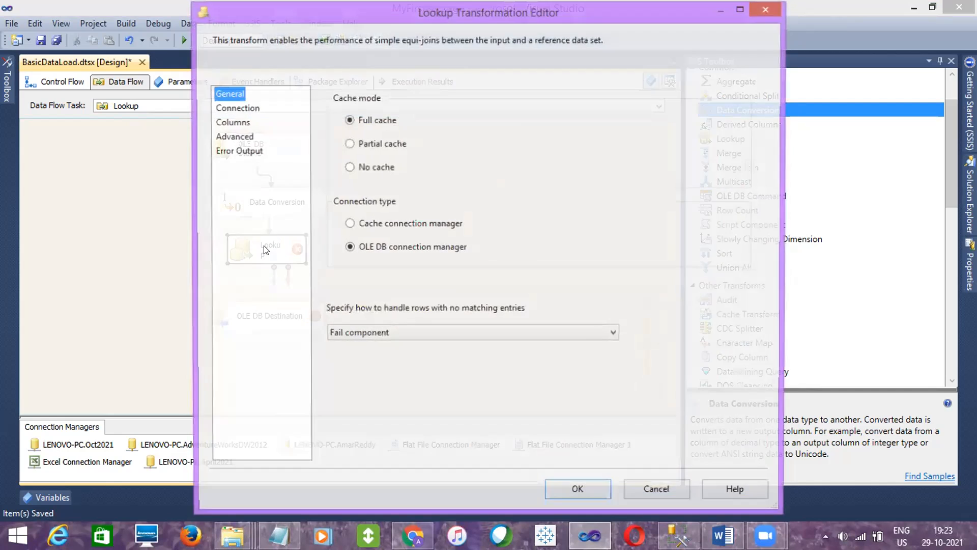
{"action": "left_click", "coordinate": [227, 109]}
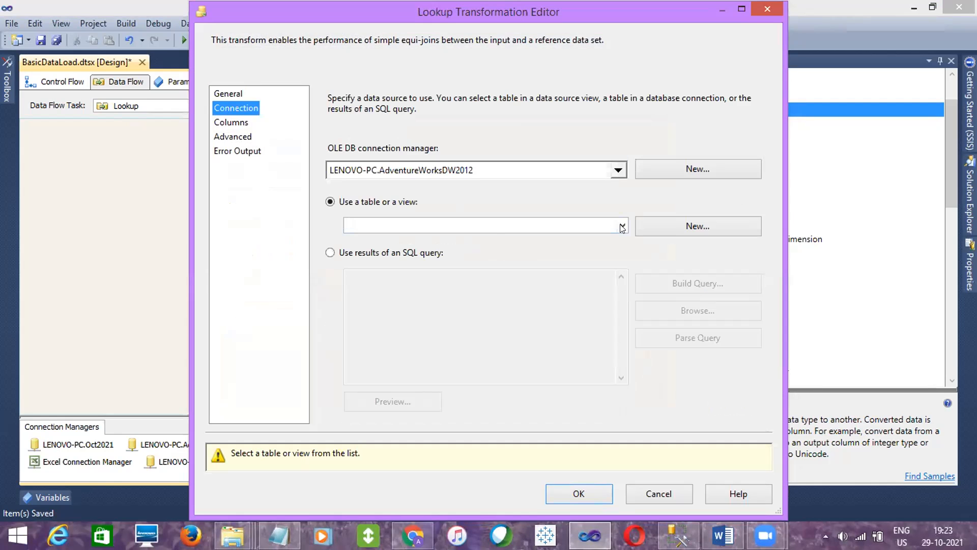
{"action": "left_click", "coordinate": [595, 171]}
{"action": "left_click", "coordinate": [405, 238]}
{"action": "left_click", "coordinate": [496, 323]}
{"action": "left_click", "coordinate": [622, 225]}
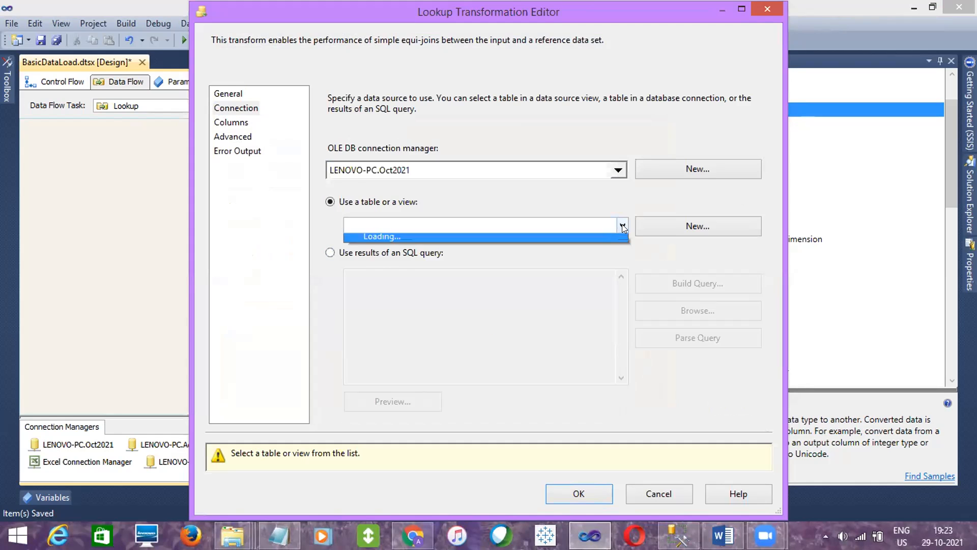
{"action": "left_click", "coordinate": [447, 326]}
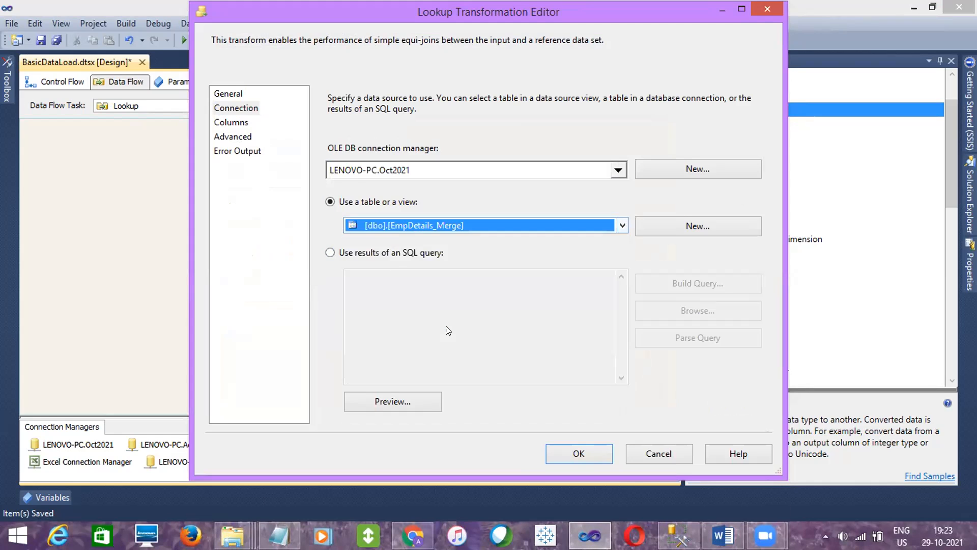
- Map the input column Copy of EmpID to the lookup column EID and apply the Lookup settings
{"action": "left_click", "coordinate": [222, 123]}
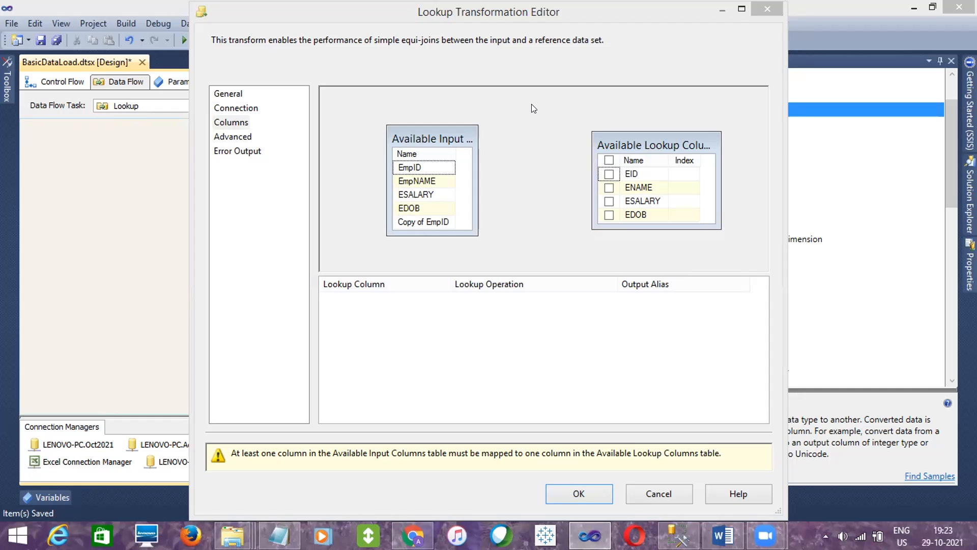
{"action": "left_click", "coordinate": [451, 221]}
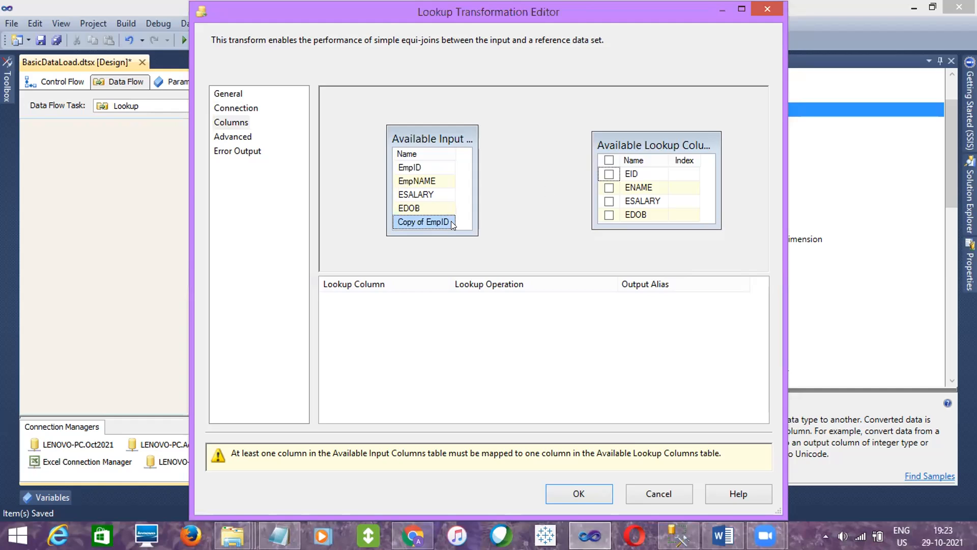
{"action": "left_click_drag", "start_coordinate": [642, 175], "coordinate": [642, 175]}
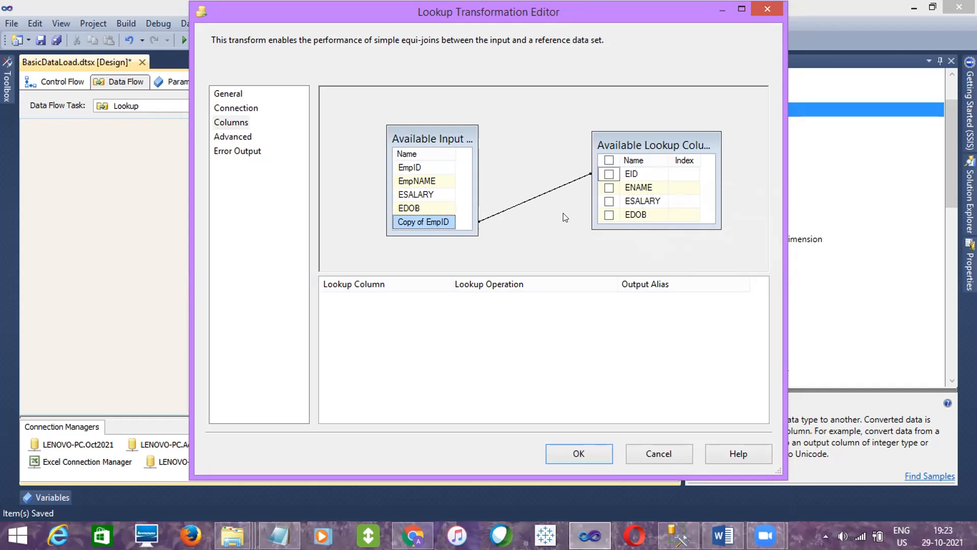
{"action": "left_click", "coordinate": [578, 454]}
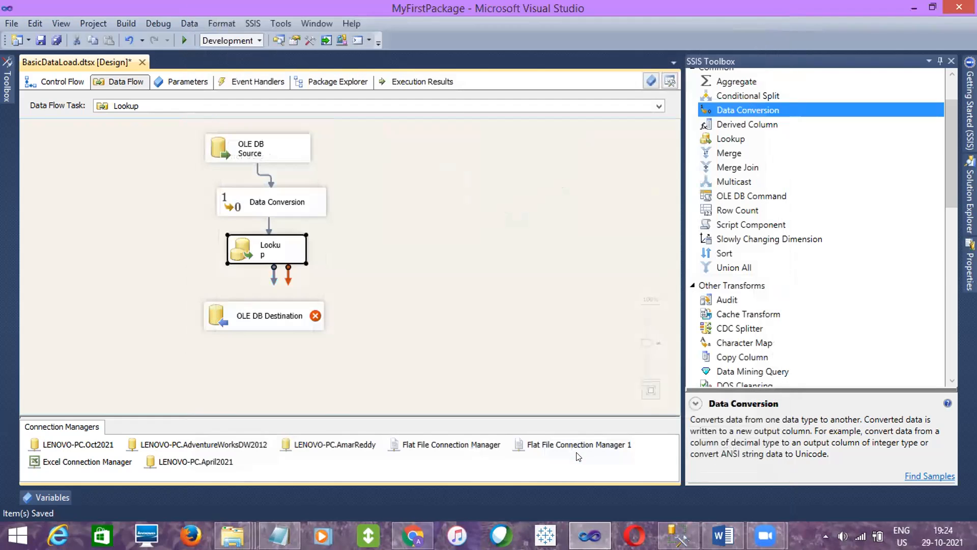
- Connect the Lookup to the OLE DB Destination using the Lookup Match Output
{"action": "left_click_drag", "start_coordinate": [274, 277], "coordinate": [276, 314]}
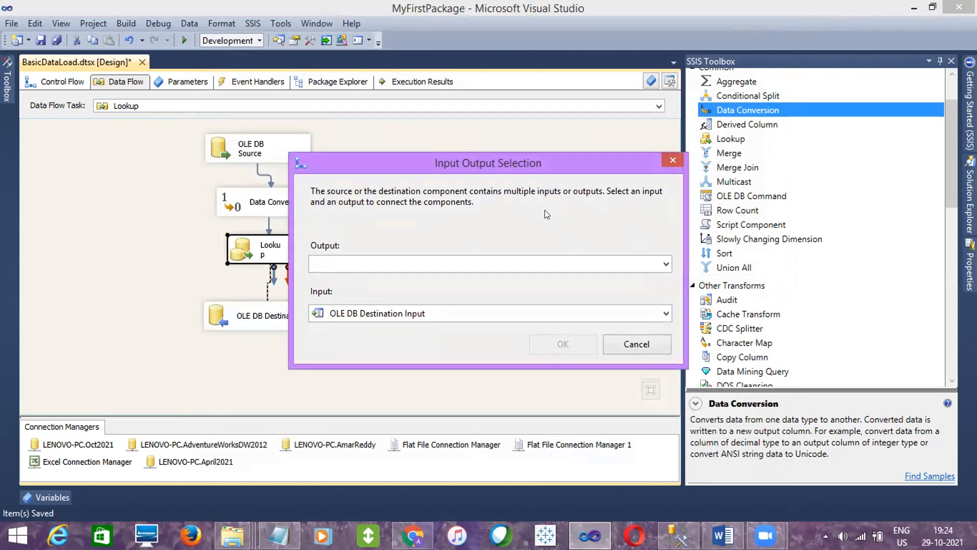
{"action": "left_click_drag", "start_coordinate": [598, 162], "coordinate": [701, 144]}
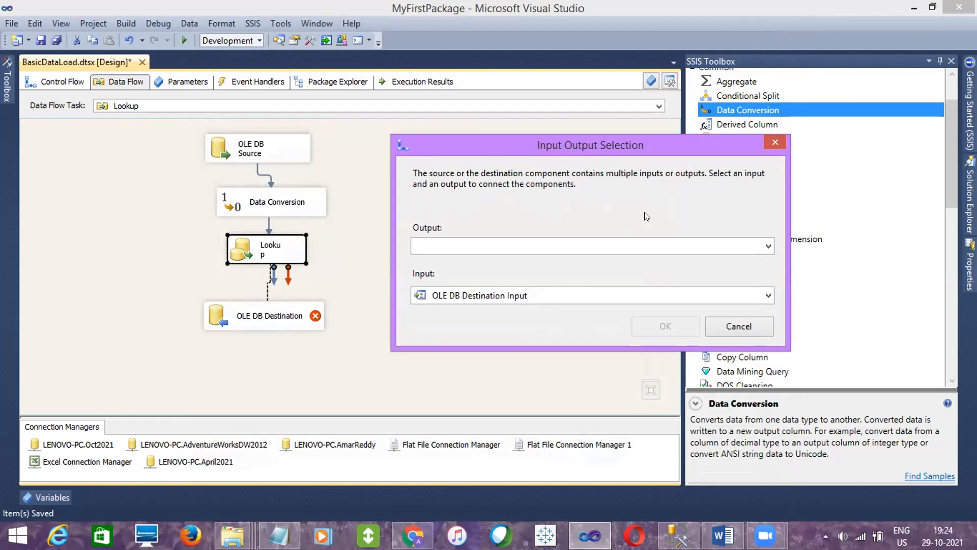
{"action": "left_click", "coordinate": [766, 246]}
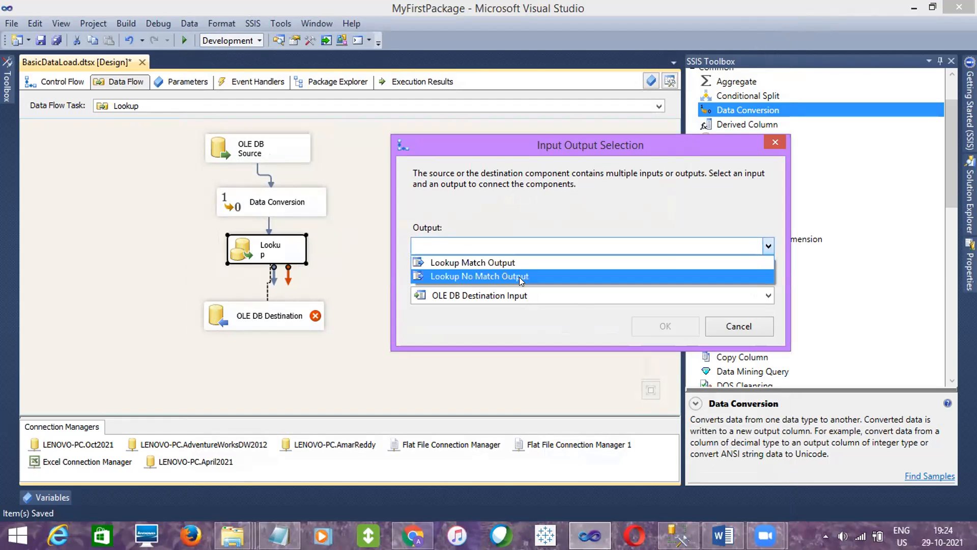
{"action": "left_click", "coordinate": [518, 264]}
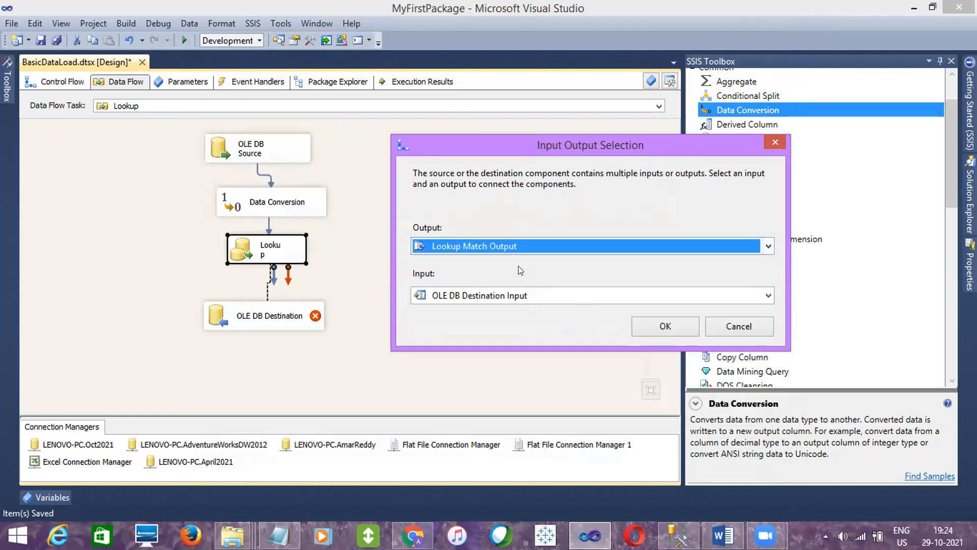
{"action": "left_click", "coordinate": [669, 325]}
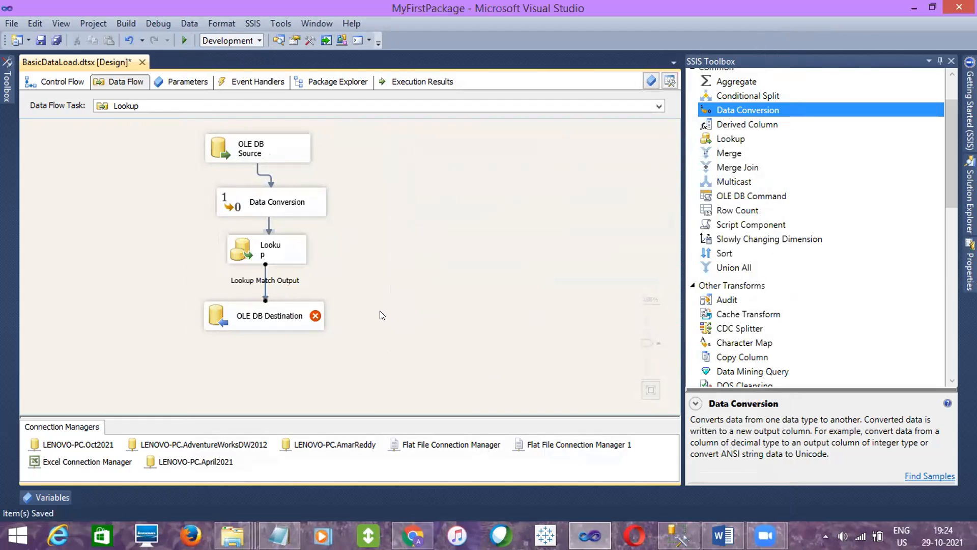
- Point the OLE DB Destination to the [dbo].[EmpDetails_Merge] table on the LENOVO-PC.Oct2021 connection
{"action": "left_click", "coordinate": [276, 316]}
{"action": "double_click", "coordinate": [276, 316]}
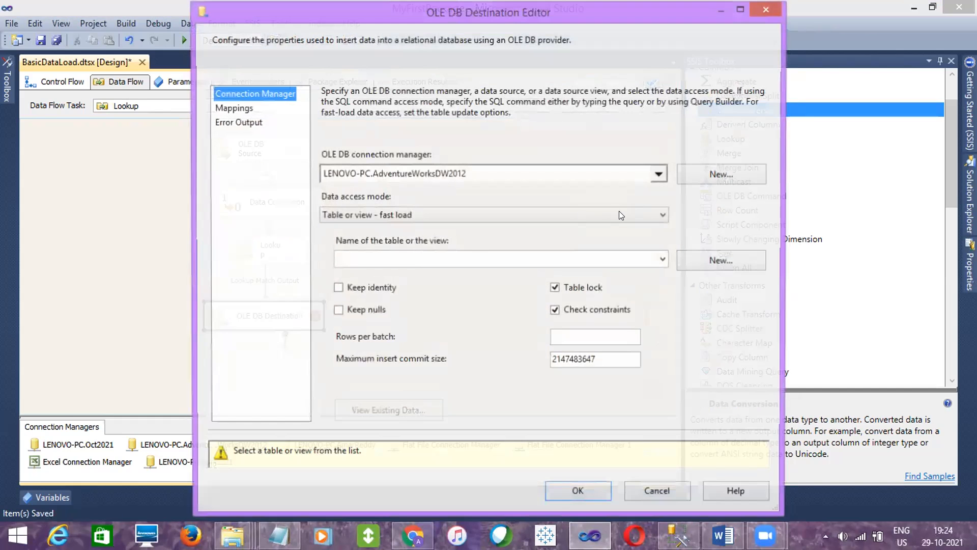
{"action": "left_click", "coordinate": [653, 177]}
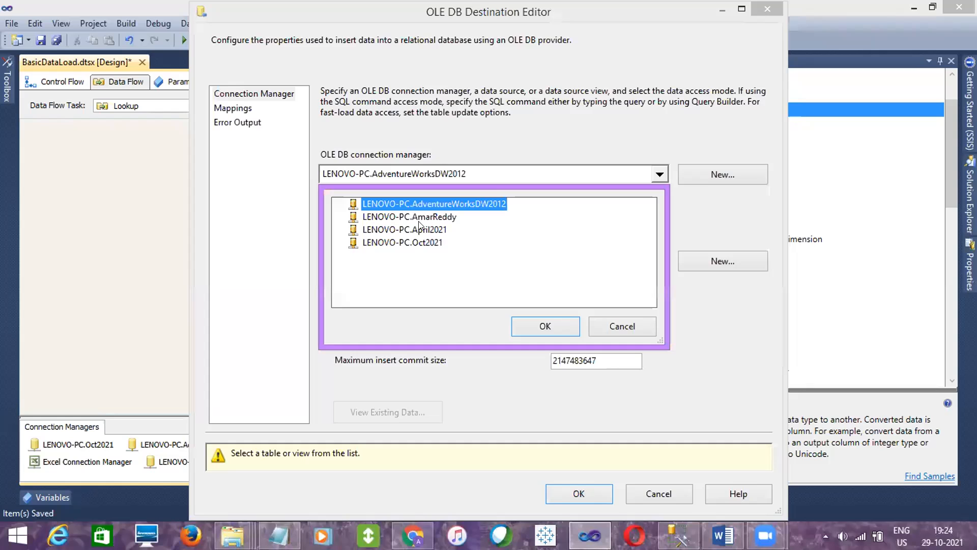
{"action": "left_click", "coordinate": [420, 240]}
{"action": "left_click", "coordinate": [545, 318]}
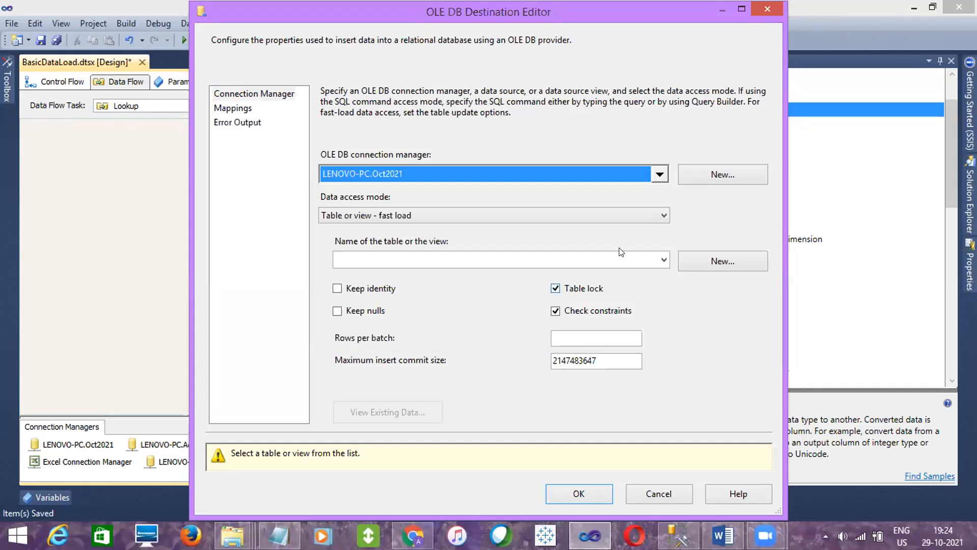
{"action": "left_click", "coordinate": [664, 259]}
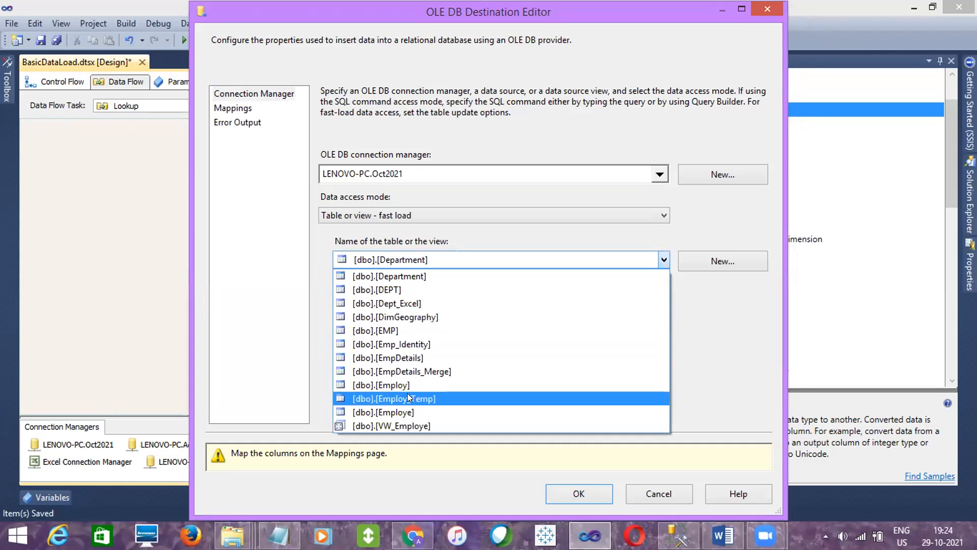
{"action": "left_click", "coordinate": [412, 371]}
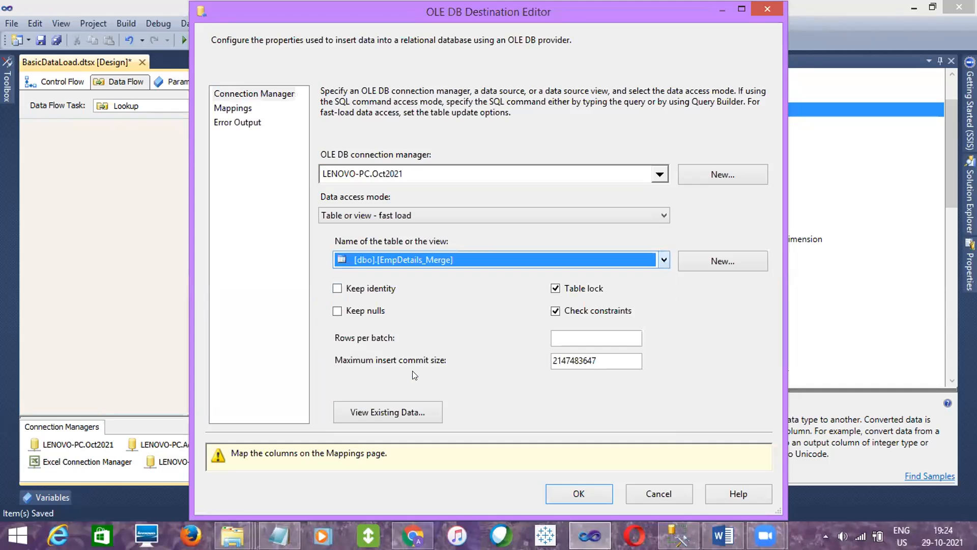
- Map Copy of EmpID to EID and EmpNAME to ENAME in the OLE DB Destination, and save the package
{"action": "left_click", "coordinate": [220, 109]}
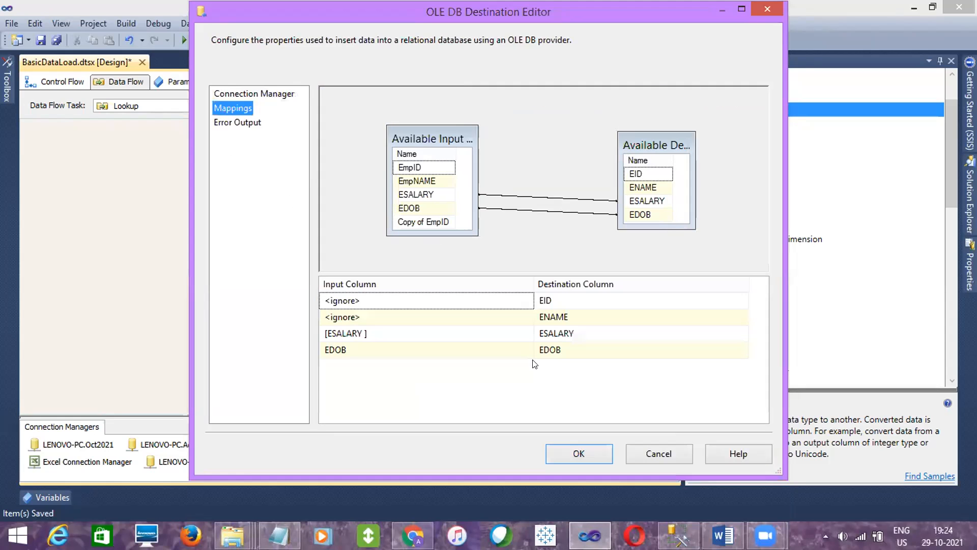
{"action": "left_click", "coordinate": [504, 297]}
{"action": "left_click", "coordinate": [503, 297]}
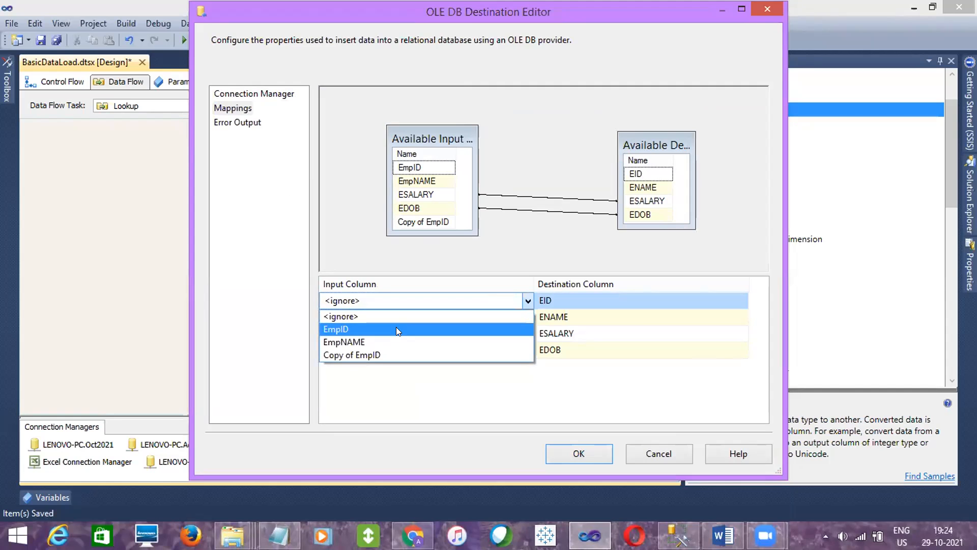
{"action": "left_click", "coordinate": [396, 355]}
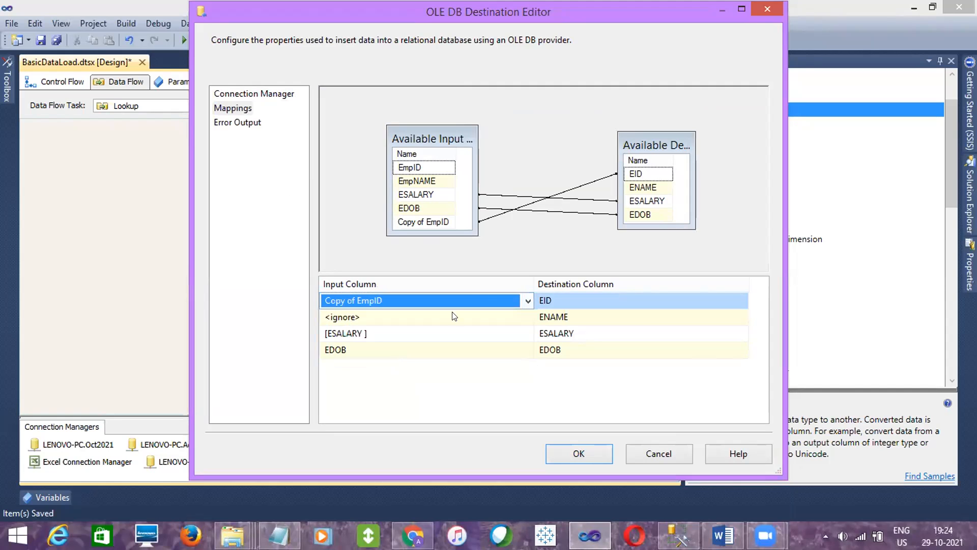
{"action": "left_click", "coordinate": [476, 314]}
{"action": "left_click", "coordinate": [476, 314]}
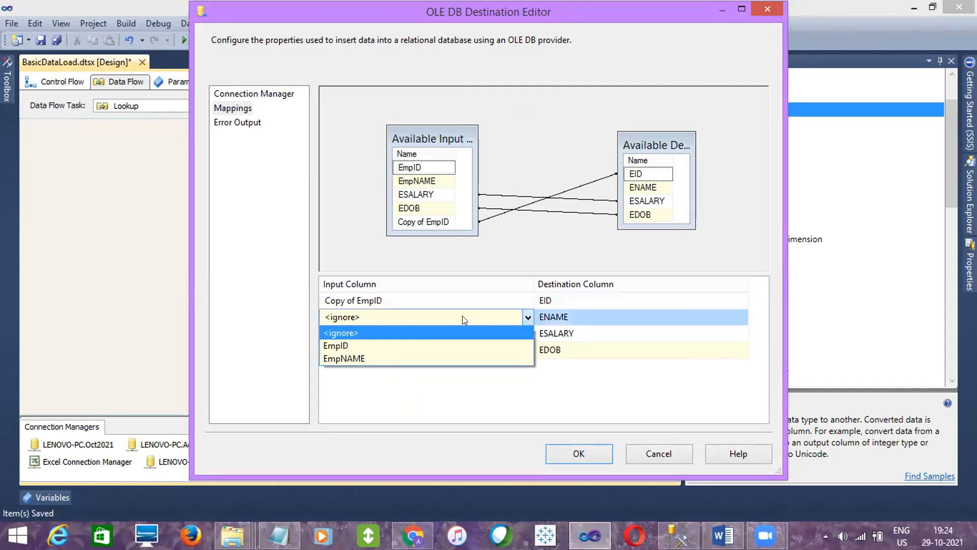
{"action": "left_click", "coordinate": [392, 358]}
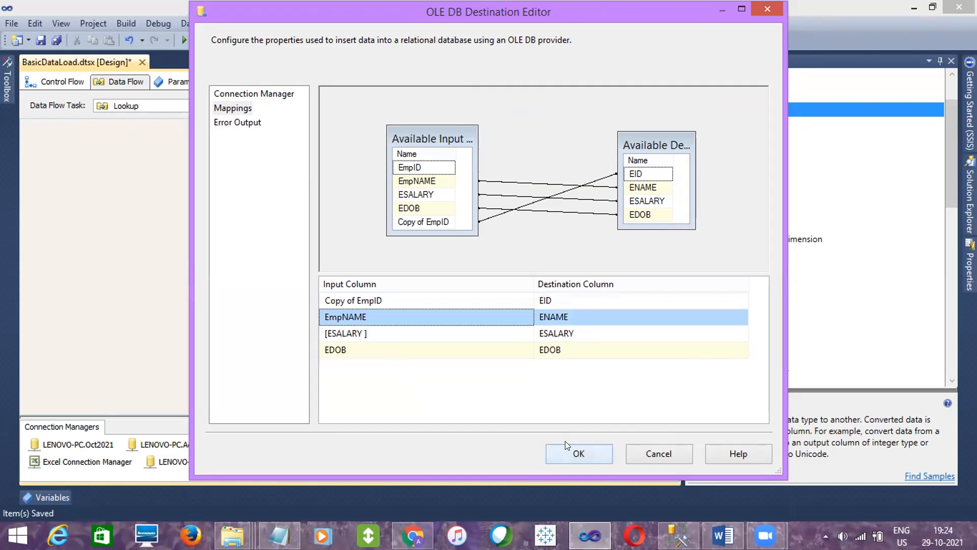
{"action": "left_click", "coordinate": [566, 447]}
{"action": "left_click", "coordinate": [461, 308]}
{"action": "left_click", "coordinate": [38, 41]}
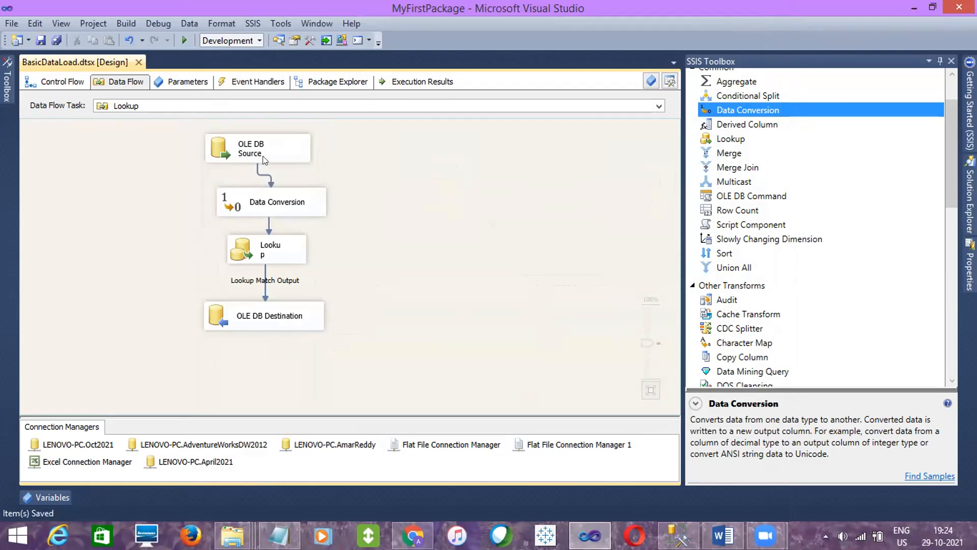
- Execute the BasicDataLoad.dtsx package and check the Lookup data flow components after the run
{"action": "left_click", "coordinate": [970, 201]}
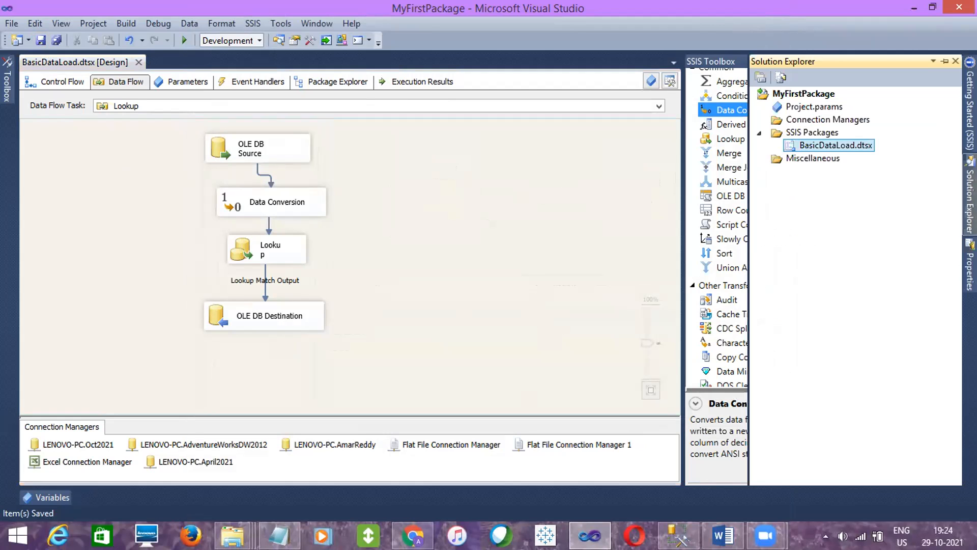
{"action": "right_click", "coordinate": [809, 147]}
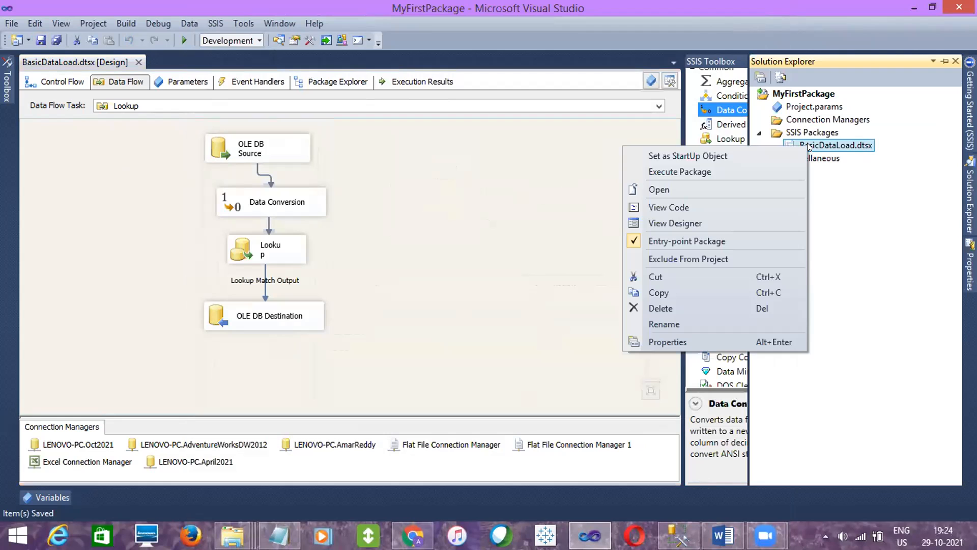
{"action": "left_click", "coordinate": [718, 168]}
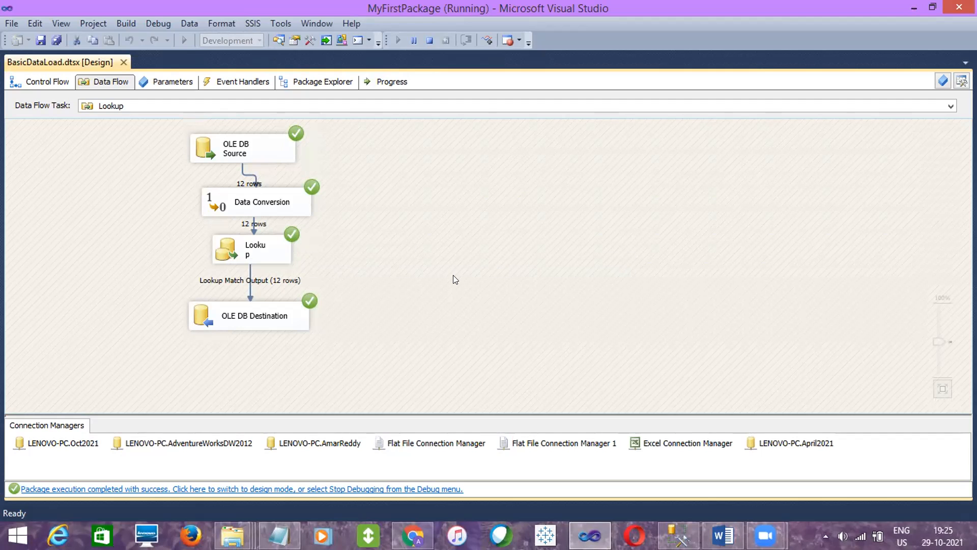
{"action": "left_click", "coordinate": [248, 211]}
{"action": "left_click", "coordinate": [256, 244]}
{"action": "left_click", "coordinate": [244, 320]}
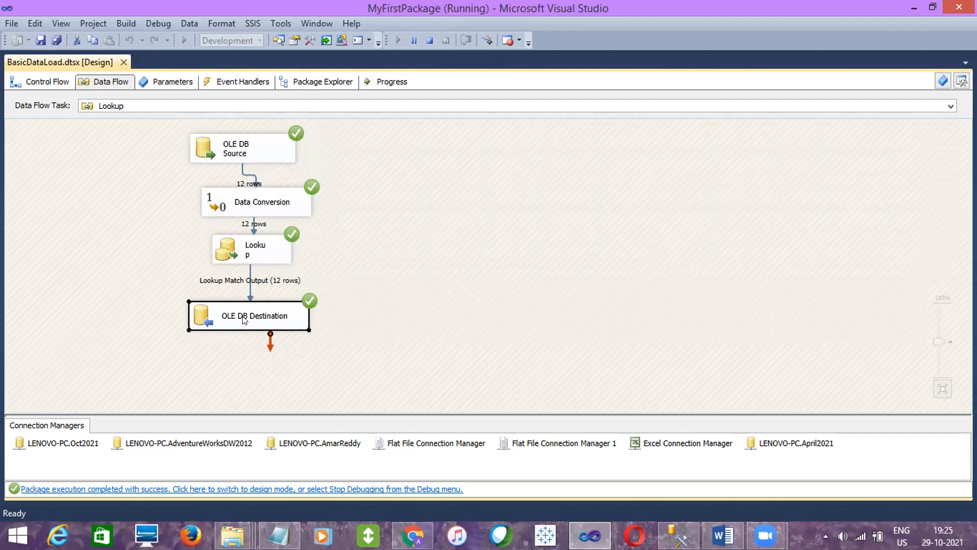
{"action": "left_click", "coordinate": [418, 371]}
- Switch to SQL Server Management Studio and run SELECT * FROM [EmpDetails_Merge] to check the loaded rows
{"action": "key", "text": "alt+Tab"}
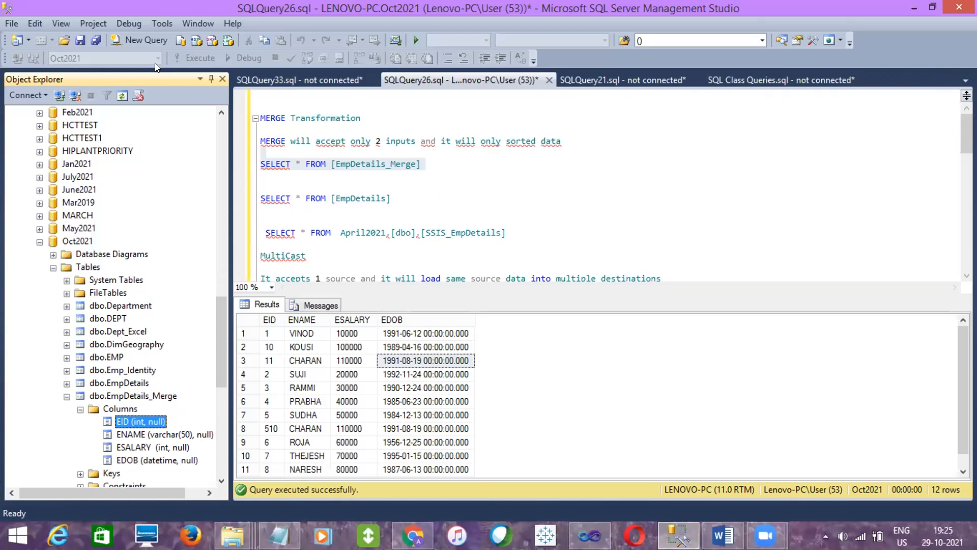
{"action": "left_click", "coordinate": [421, 163]}
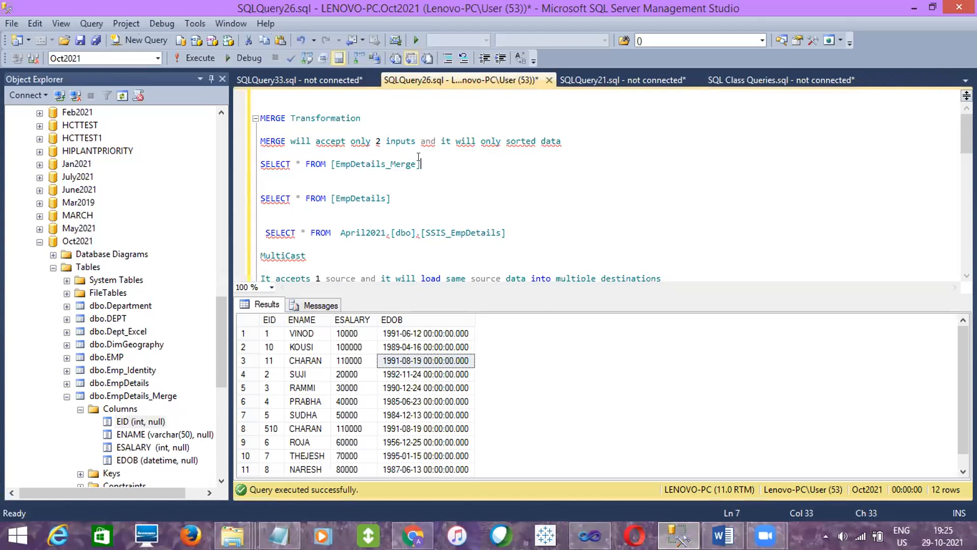
{"action": "left_click_drag", "start_coordinate": [422, 163], "coordinate": [417, 150]}
{"action": "left_click", "coordinate": [211, 58]}
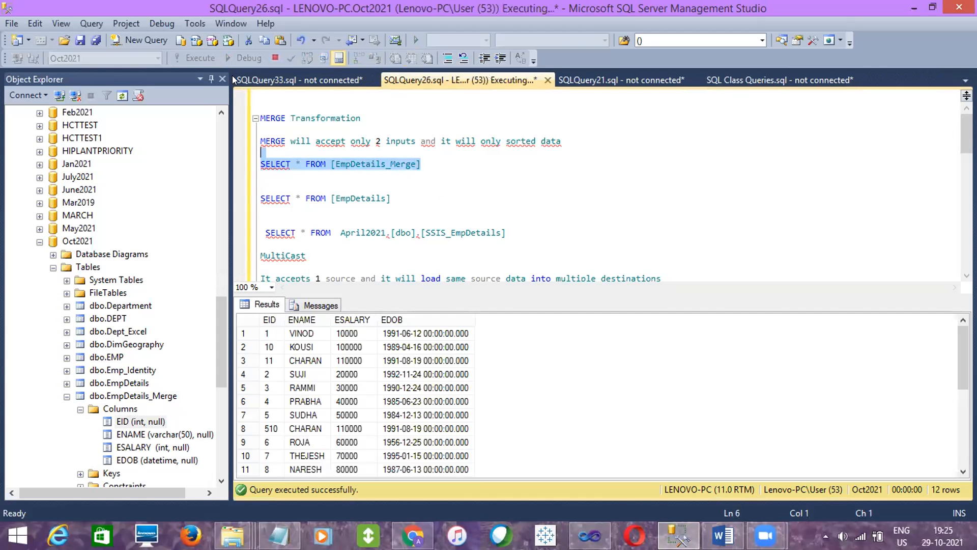
{"action": "left_click", "coordinate": [406, 387]}
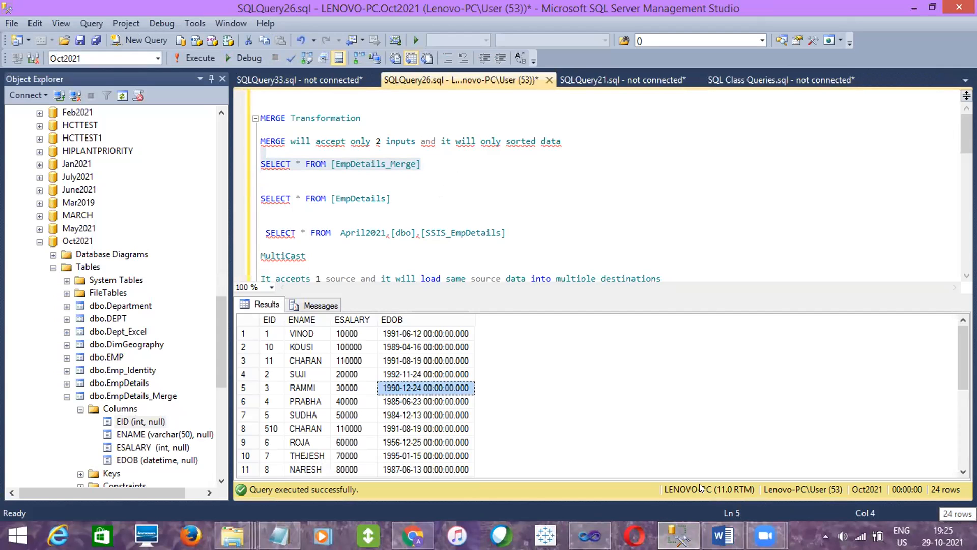
- Switch back to Visual Studio, stop debugging, and execute BasicDataLoad.dtsx again
{"action": "left_click", "coordinate": [590, 537]}
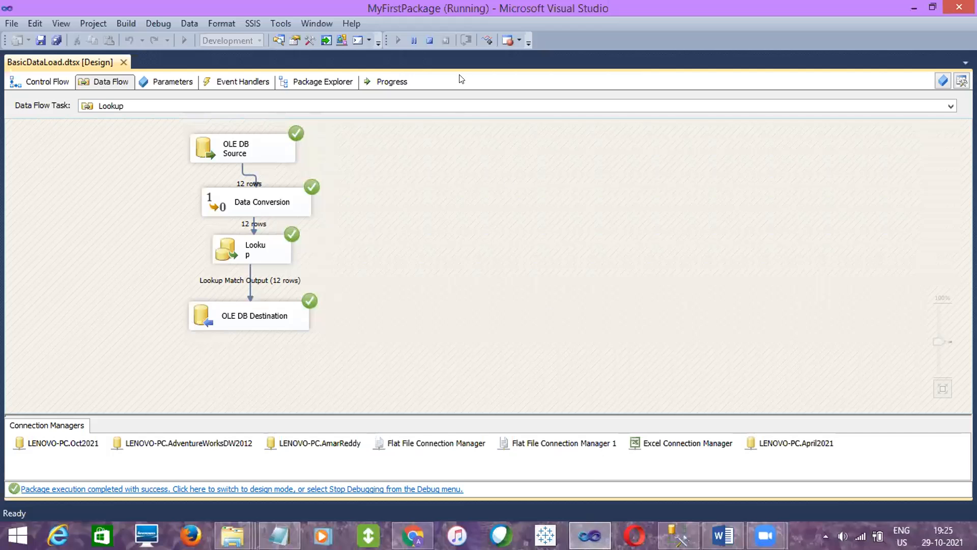
{"action": "left_click", "coordinate": [429, 40]}
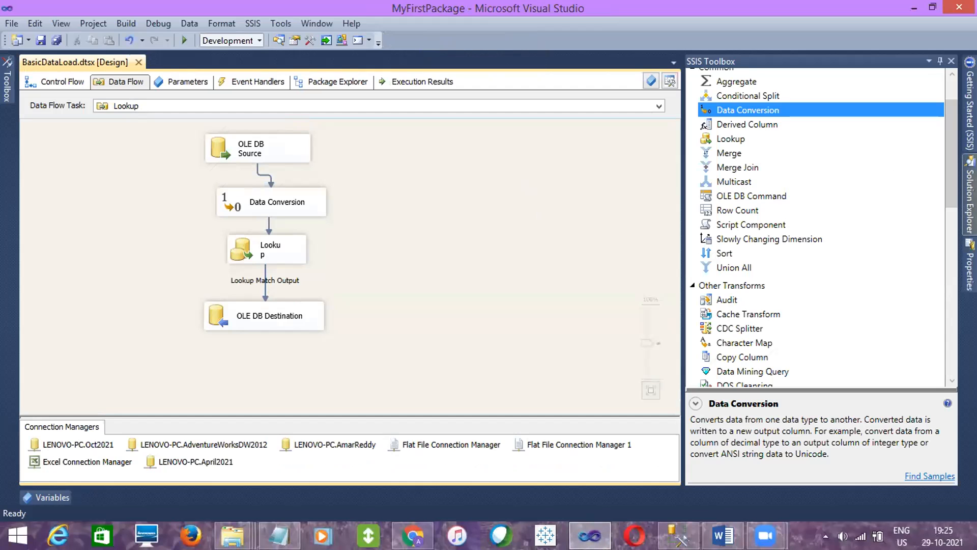
{"action": "left_click", "coordinate": [969, 201]}
{"action": "left_click", "coordinate": [797, 147]}
{"action": "right_click", "coordinate": [797, 146]}
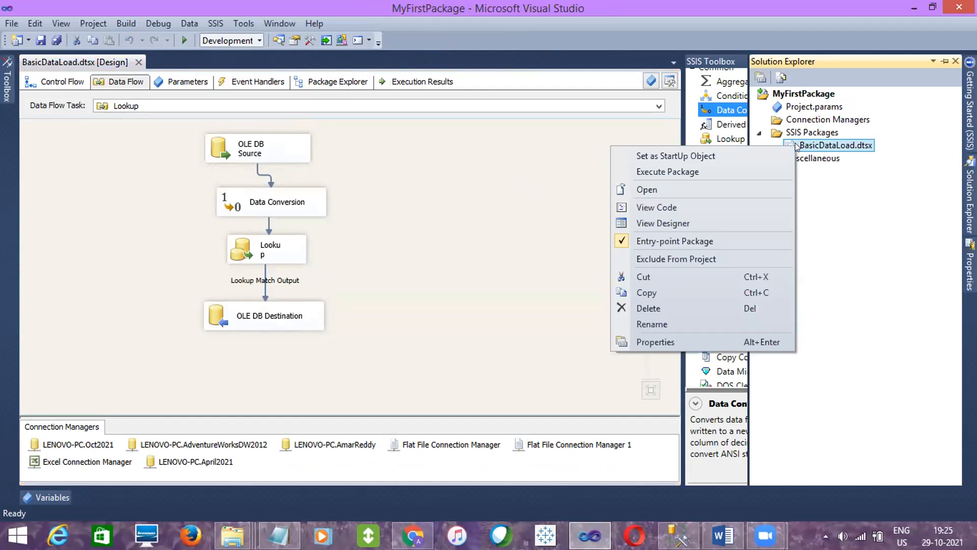
{"action": "left_click", "coordinate": [709, 165]}
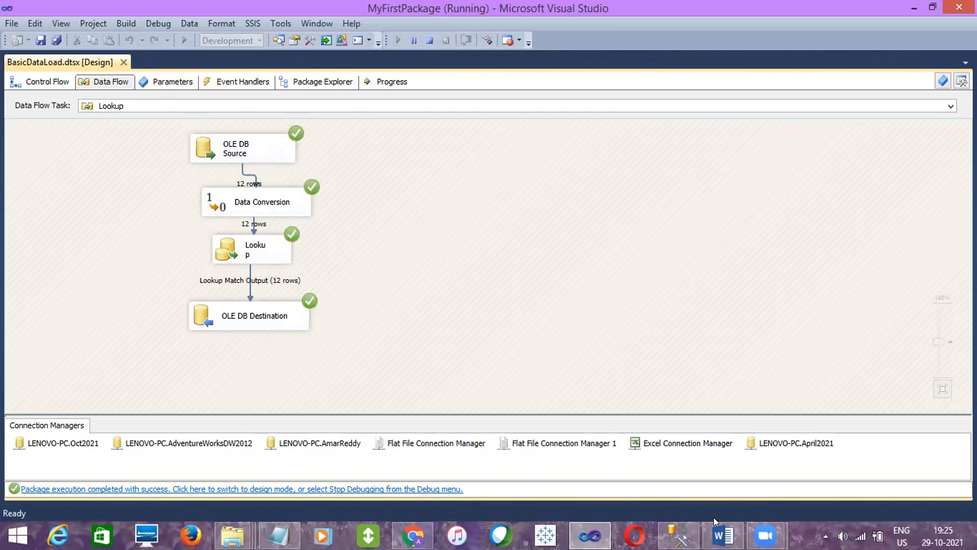
- Rerun the EmpDetails_Merge SELECT query in SQL Server Management Studio to check the rows after the second load
{"action": "left_click", "coordinate": [678, 535]}
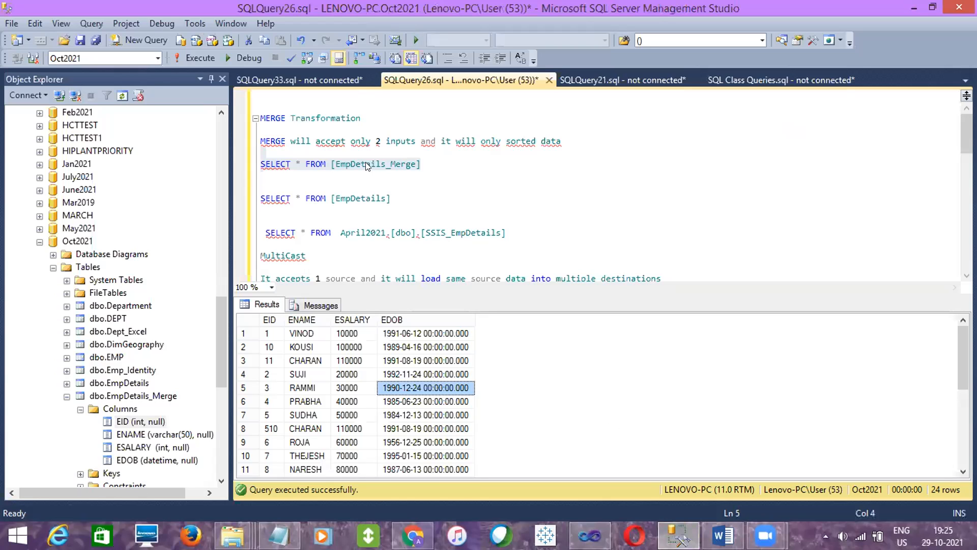
{"action": "left_click", "coordinate": [406, 176]}
{"action": "left_click", "coordinate": [429, 150], "text": "shift"}
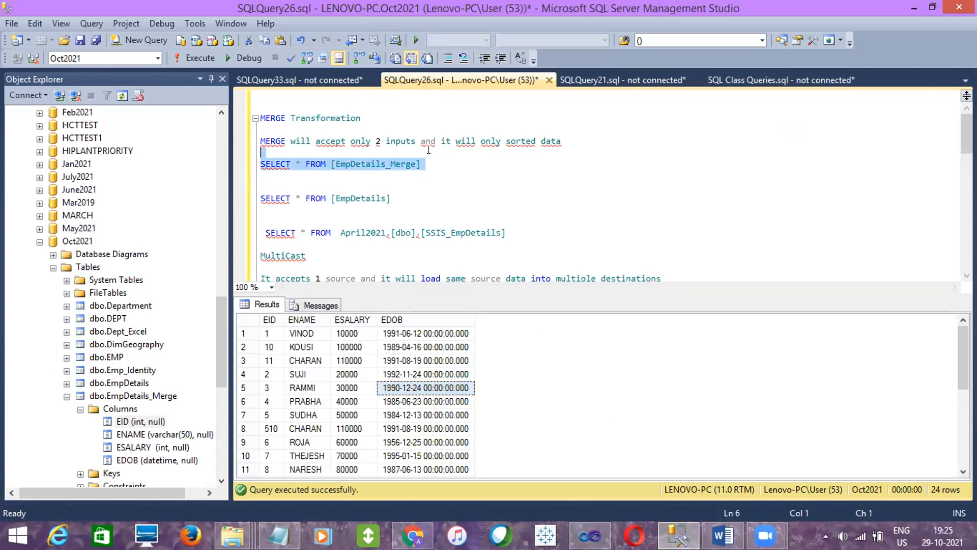
{"action": "left_click", "coordinate": [186, 57]}
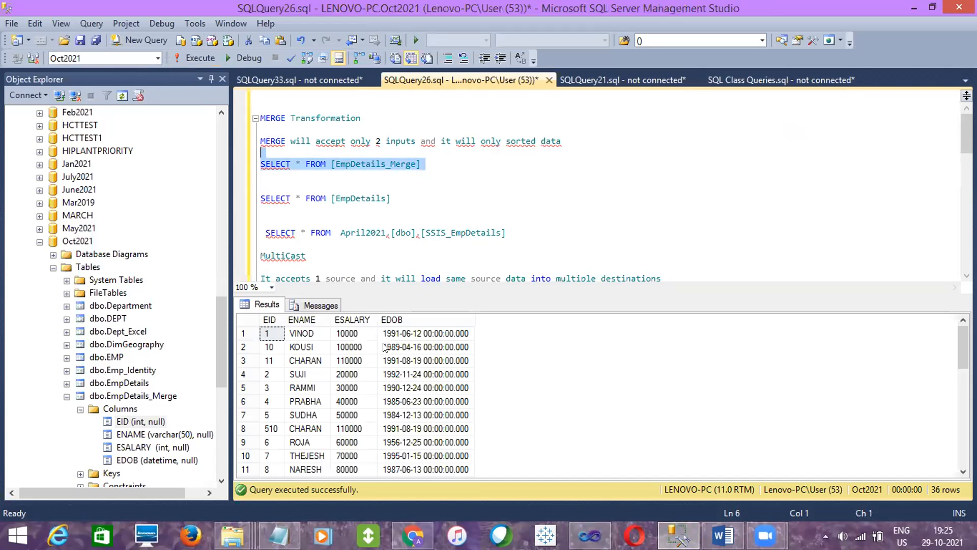
{"action": "left_click", "coordinate": [397, 388]}
- Return to Visual Studio and stop debugging so the Lookup data flow is back in design mode
{"action": "left_click", "coordinate": [598, 522]}
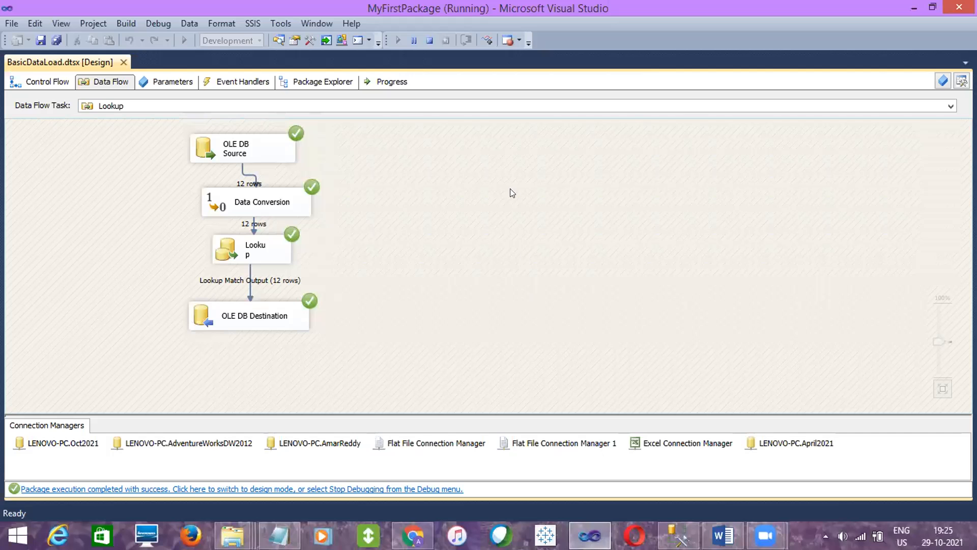
{"action": "left_click", "coordinate": [428, 41]}
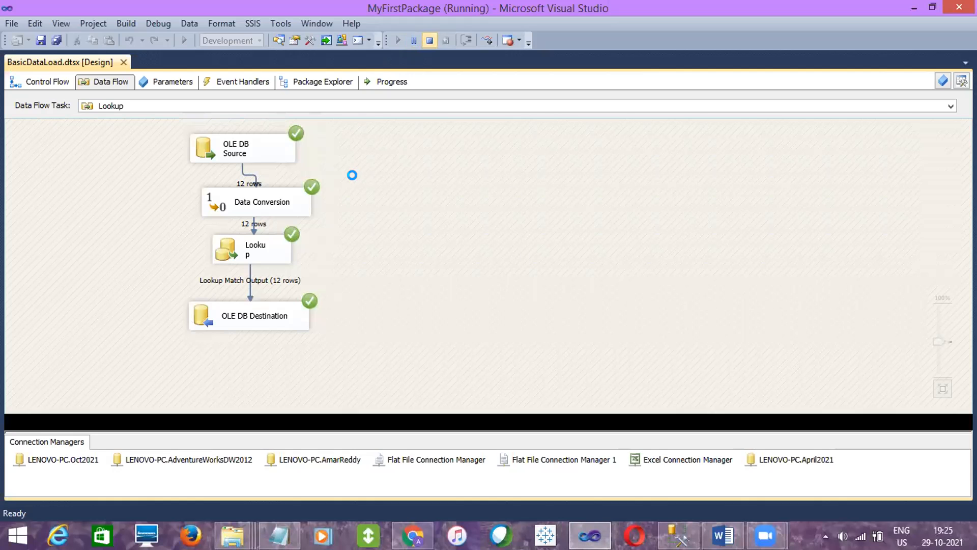
{"action": "left_click", "coordinate": [260, 279]}
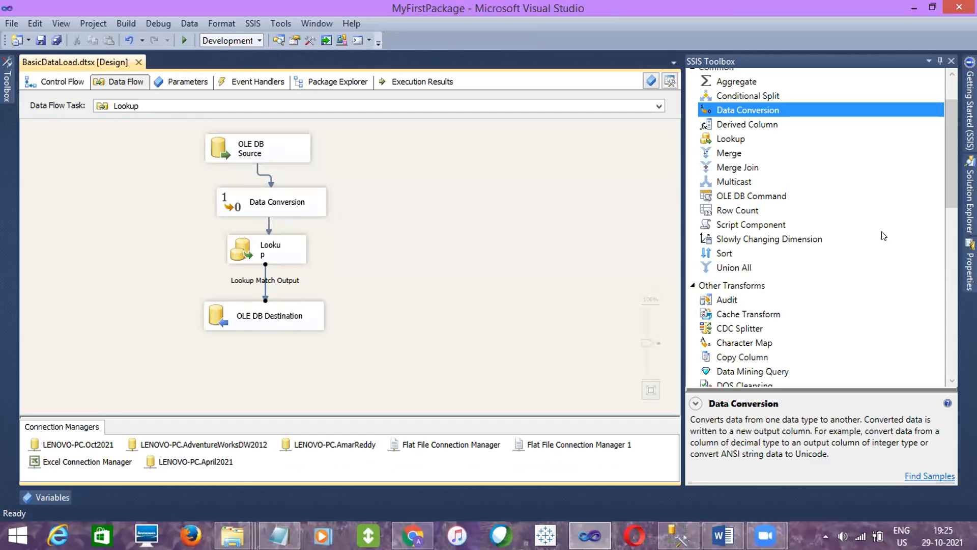
- Add a second OLE DB Destination fed by the Lookup No Match Output, and move the match destination aside
{"action": "left_click_drag", "start_coordinate": [952, 186], "coordinate": [952, 350]}
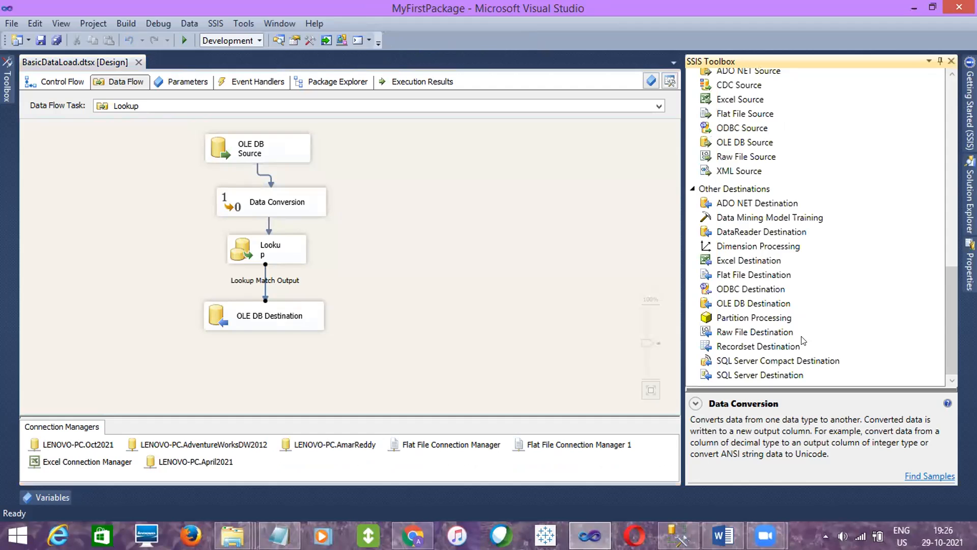
{"action": "left_click_drag", "start_coordinate": [748, 304], "coordinate": [389, 308]}
{"action": "left_click", "coordinate": [288, 252]}
{"action": "left_click_drag", "start_coordinate": [283, 266], "coordinate": [453, 326]}
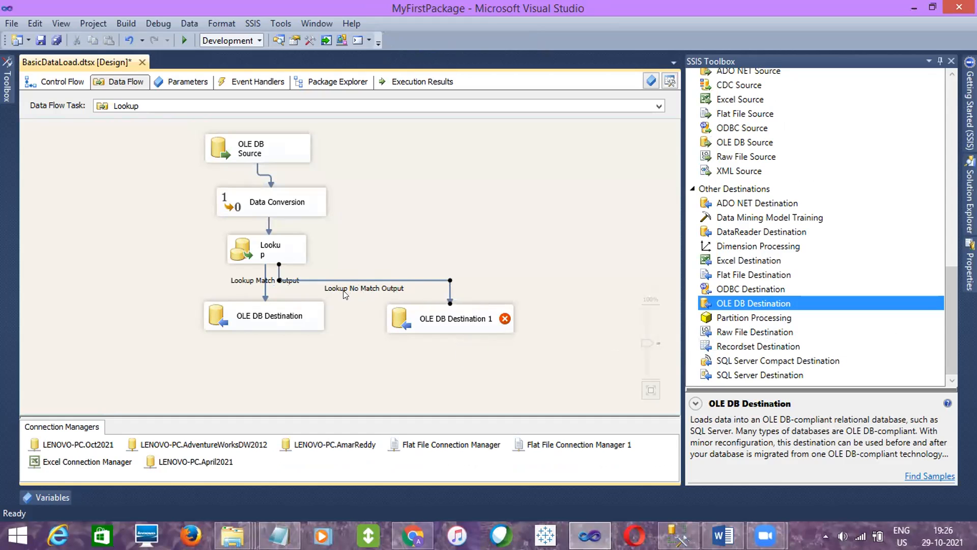
{"action": "left_click_drag", "start_coordinate": [294, 308], "coordinate": [188, 319]}
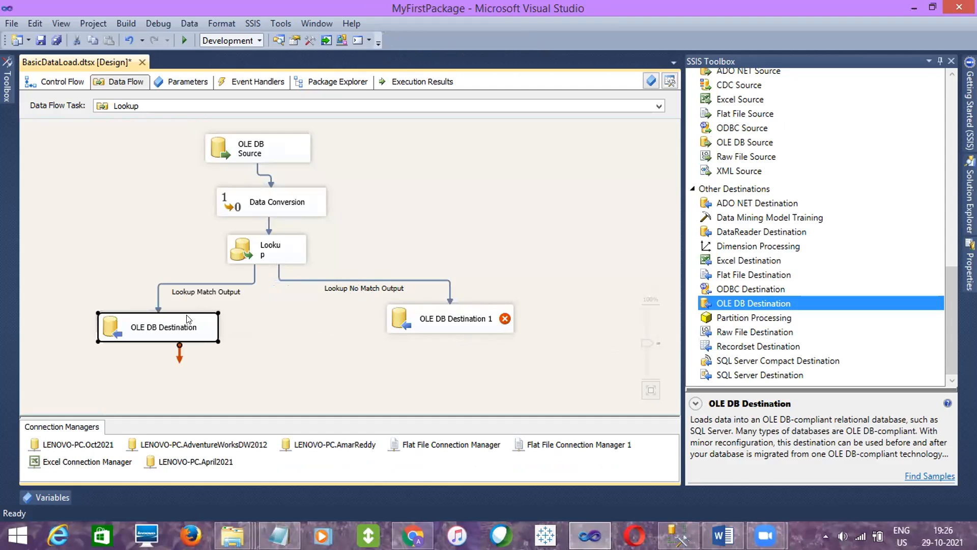
{"action": "left_click", "coordinate": [304, 278]}
{"action": "left_click", "coordinate": [137, 340]}
{"action": "left_click", "coordinate": [416, 330]}
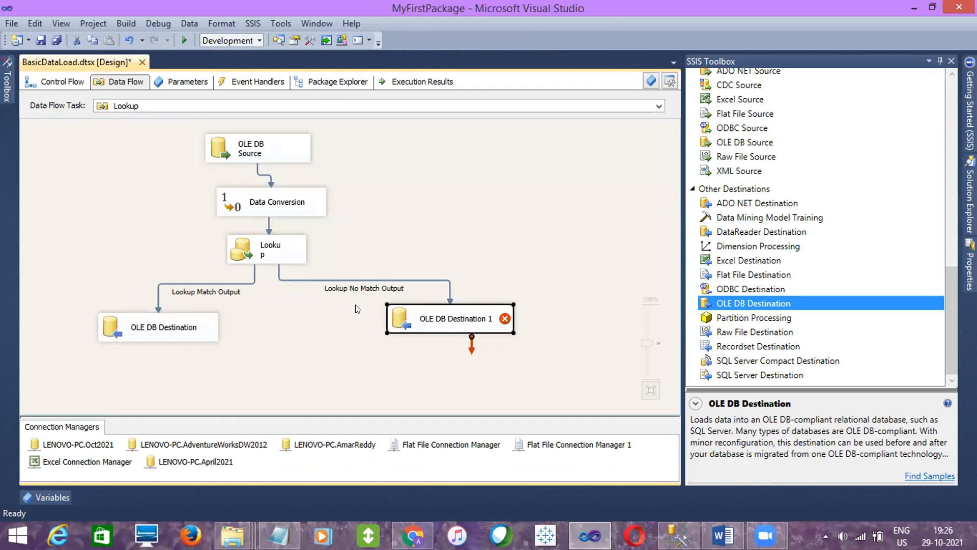
{"action": "left_click", "coordinate": [268, 262]}
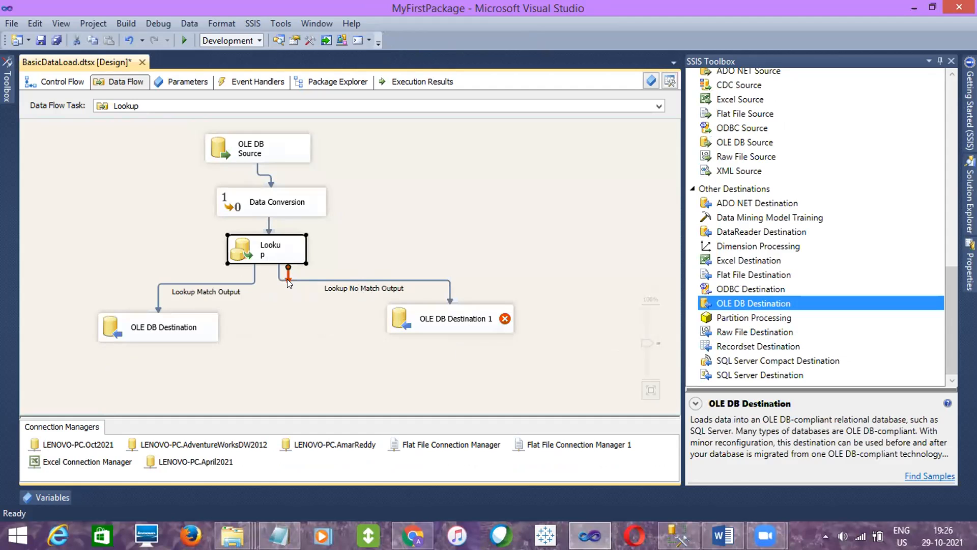
{"action": "left_click_drag", "start_coordinate": [288, 283], "coordinate": [326, 272]}
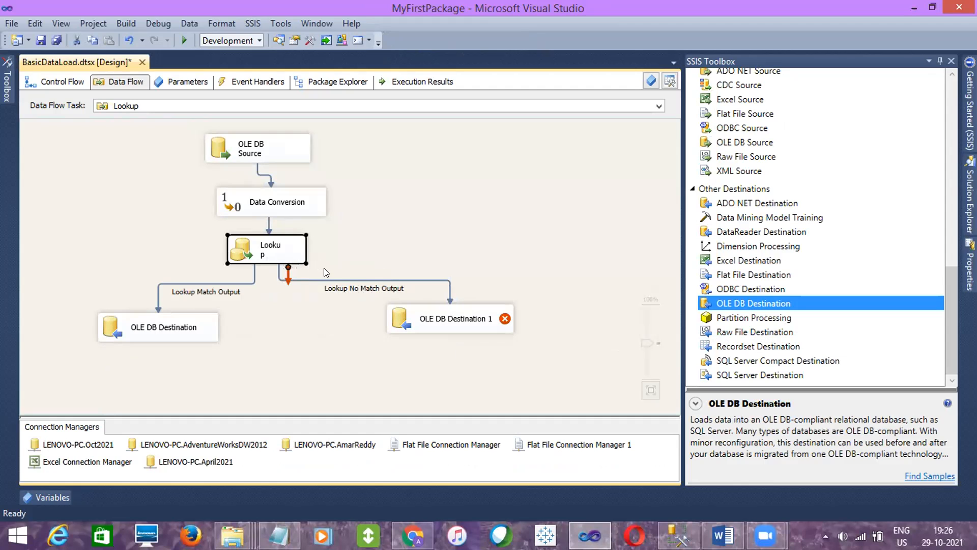
{"action": "left_click", "coordinate": [304, 317]}
{"action": "left_click", "coordinate": [425, 318]}
{"action": "left_click", "coordinate": [200, 332]}
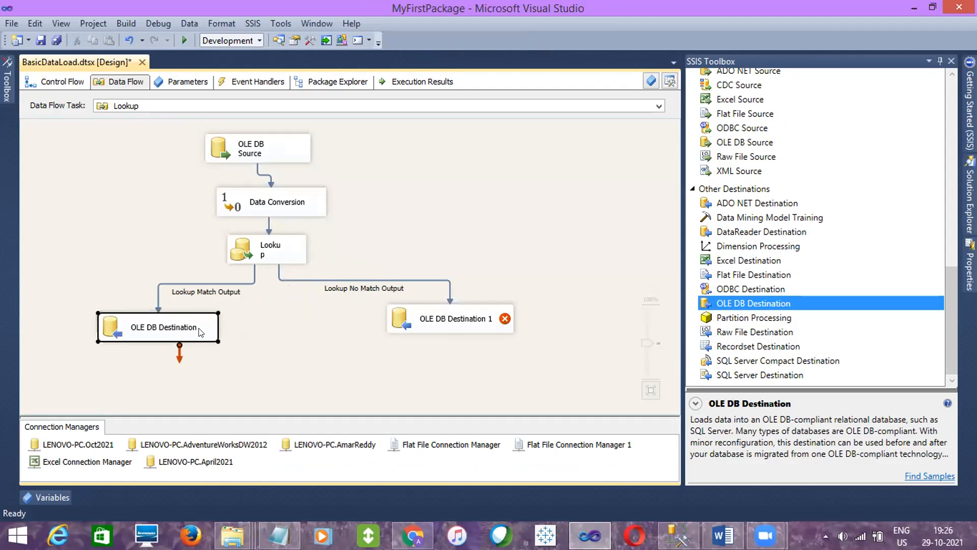
{"action": "left_click", "coordinate": [441, 327]}
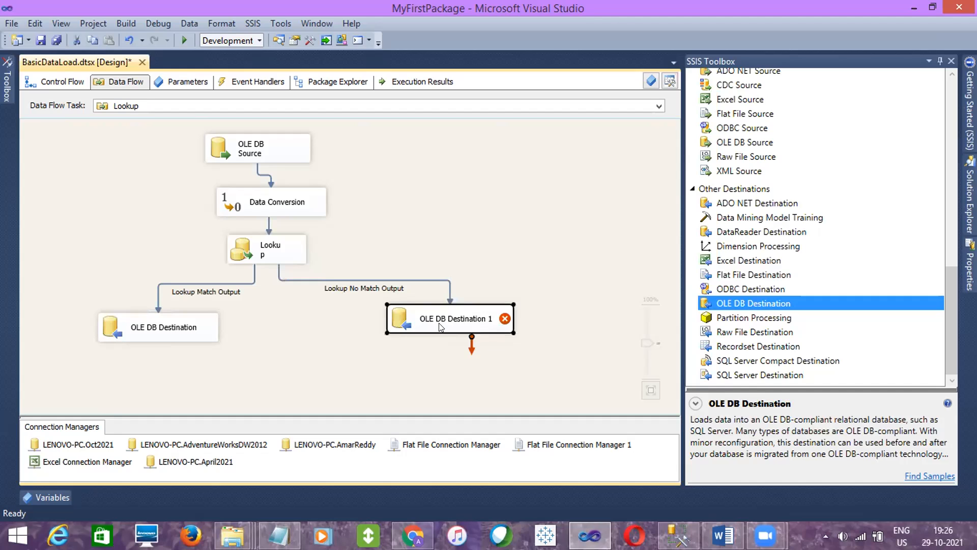
{"action": "left_click", "coordinate": [199, 319]}
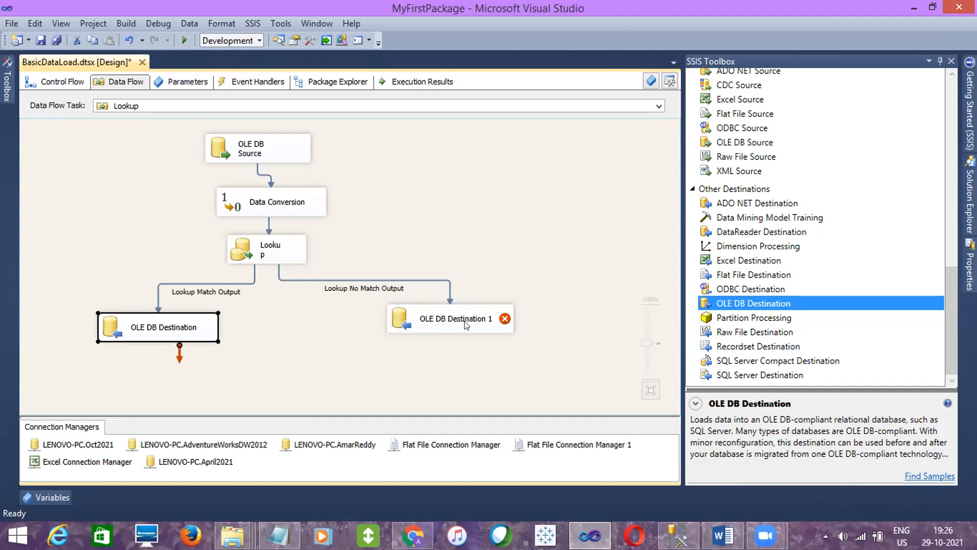
- Point OLE DB Destination 1 to the [dbo].[EmpDetails] table on the LENOVO-PC.Oct2021 connection
{"action": "mouse_move", "coordinate": [466, 324]}
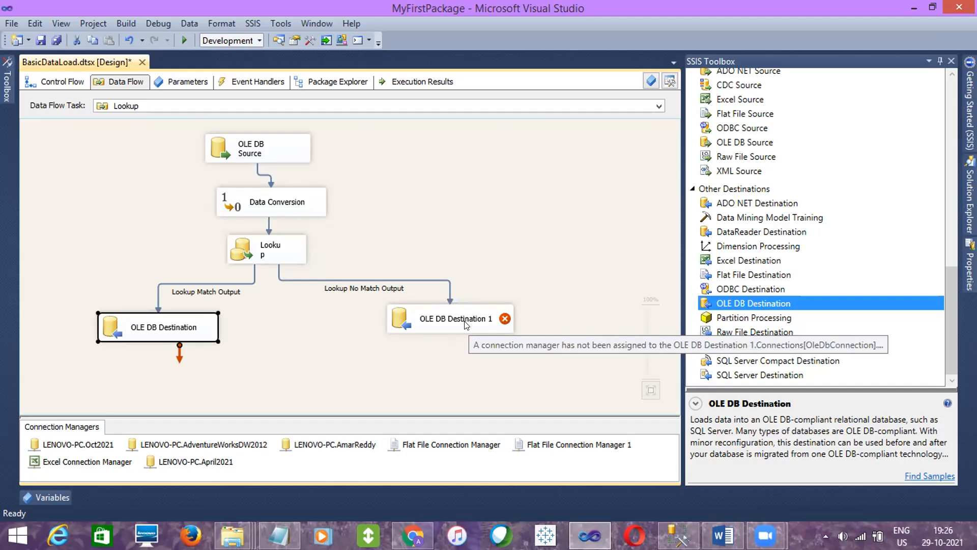
{"action": "double_click", "coordinate": [478, 319]}
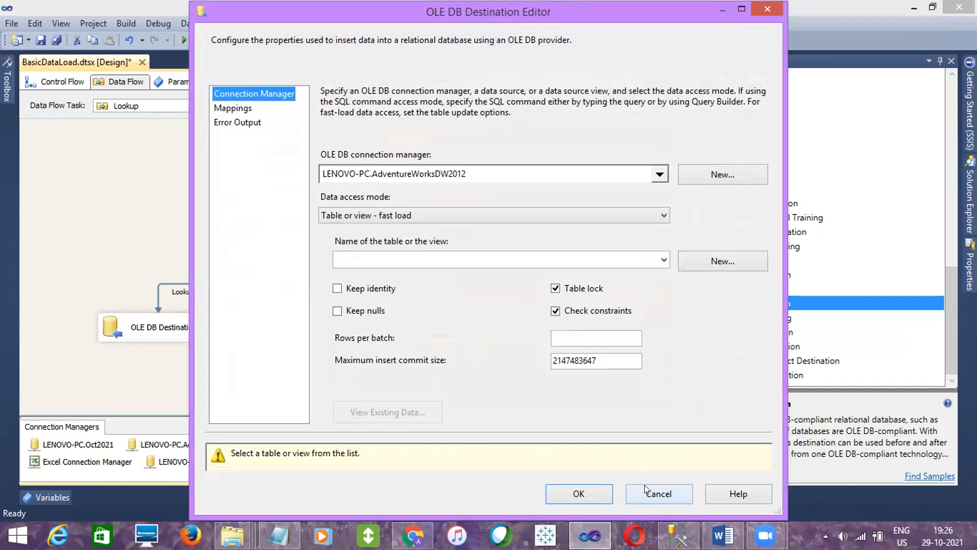
{"action": "left_click", "coordinate": [414, 237]}
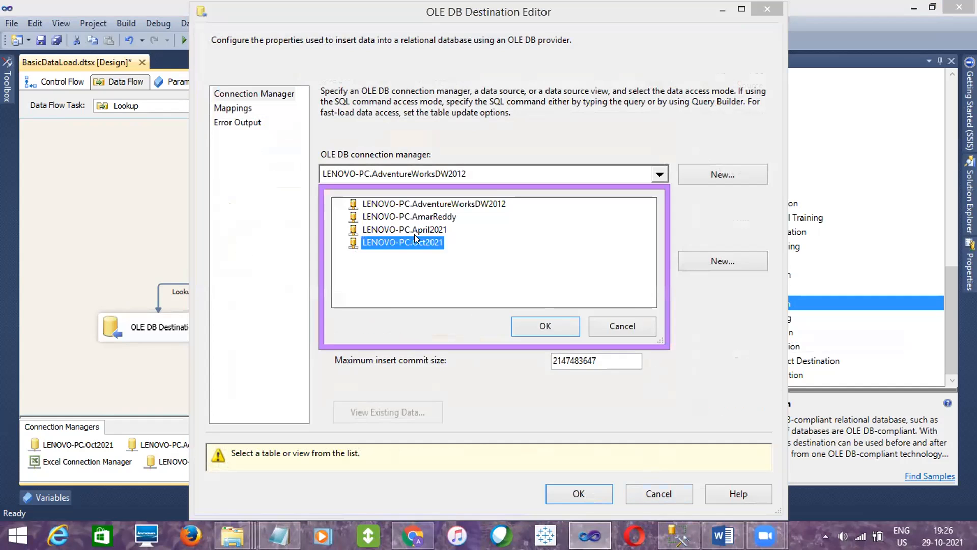
{"action": "left_click", "coordinate": [527, 322]}
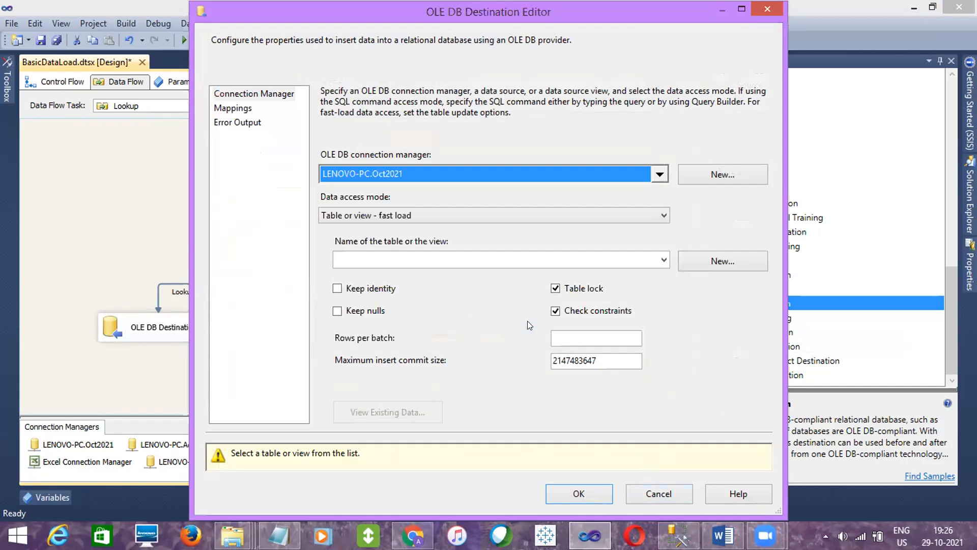
{"action": "left_click", "coordinate": [664, 259]}
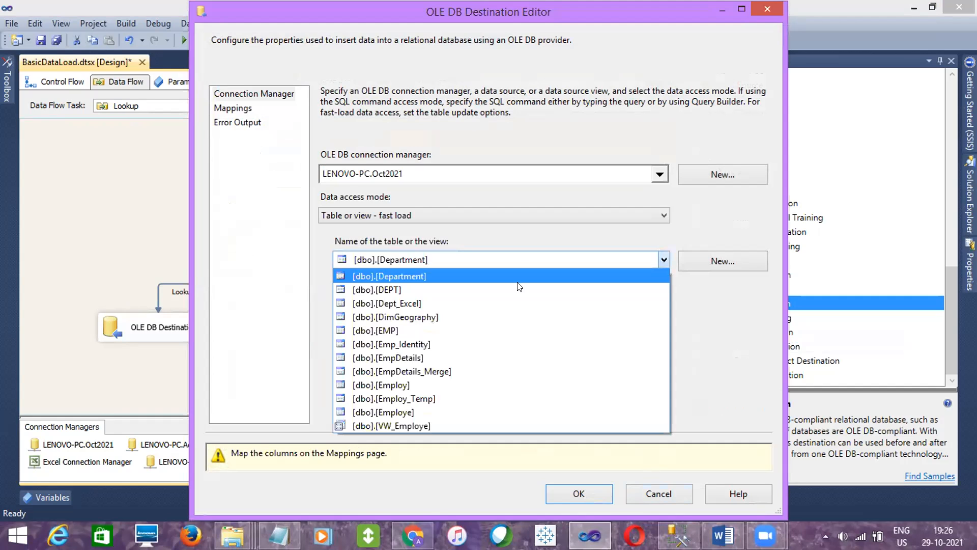
{"action": "left_click", "coordinate": [405, 357]}
- Map Copy of EmpID to EID and EmpNAME to ENAME in OLE DB Destination 1
{"action": "left_click", "coordinate": [240, 109]}
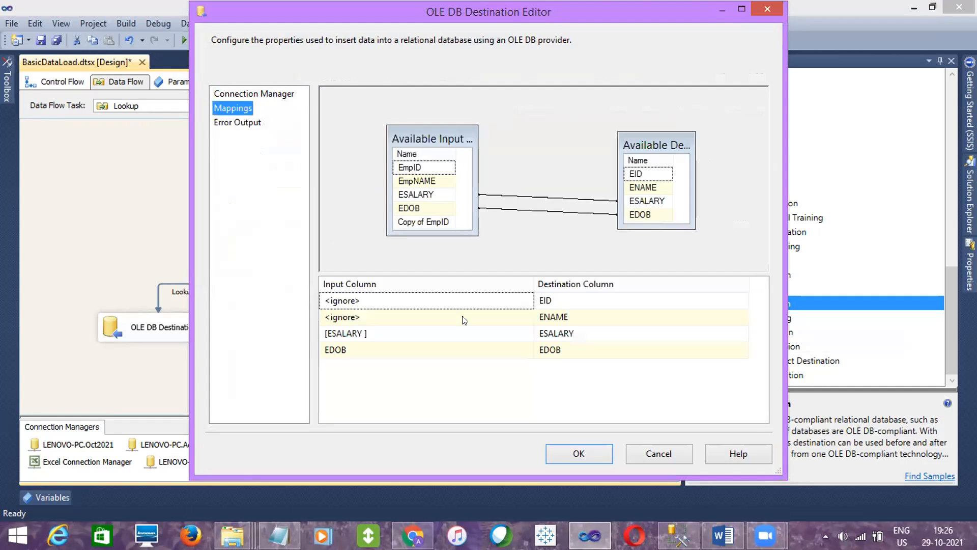
{"action": "left_click", "coordinate": [519, 301]}
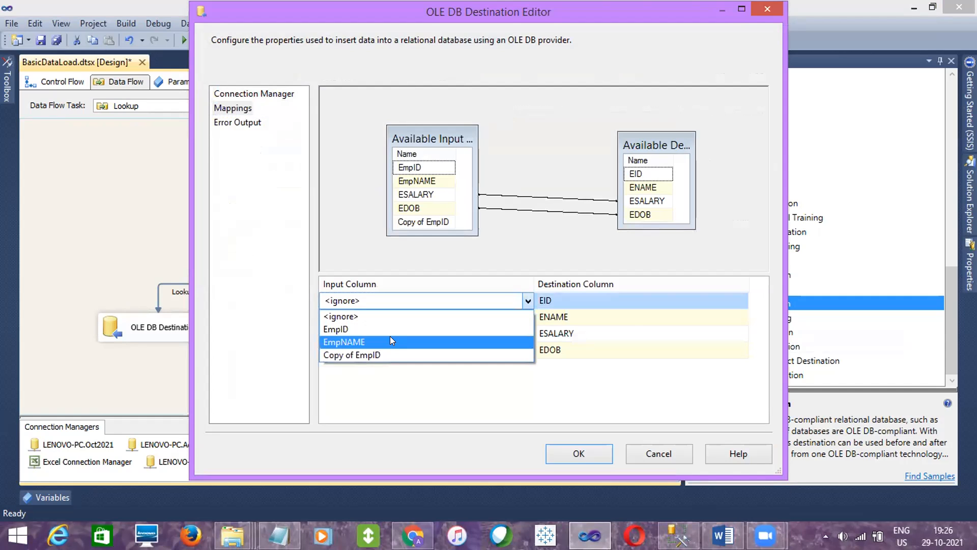
{"action": "left_click", "coordinate": [380, 353]}
{"action": "left_click", "coordinate": [483, 316]}
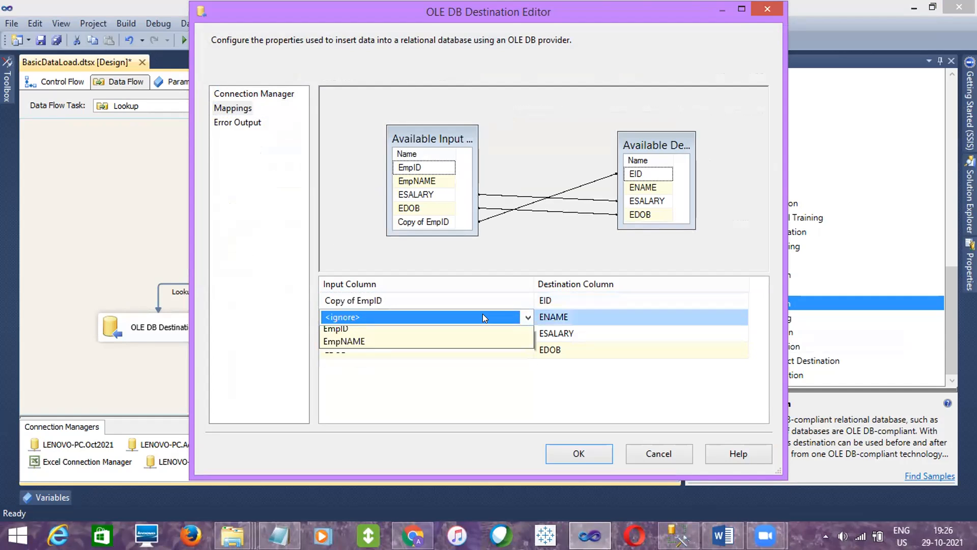
{"action": "left_click", "coordinate": [395, 358]}
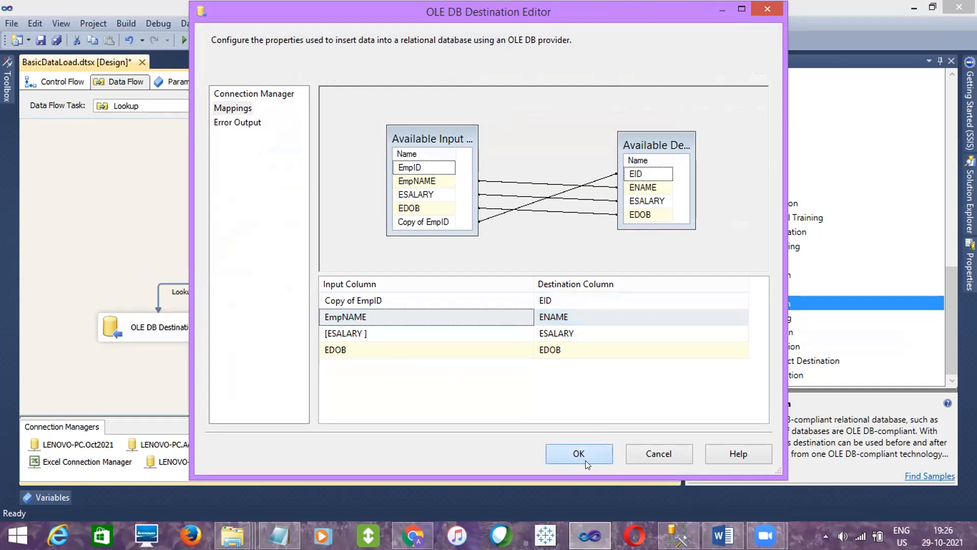
- Confirm the OLE DB Destination 1 column mappings and save the BasicDataLoad.dtsx package
{"action": "left_click", "coordinate": [583, 457]}
{"action": "left_click", "coordinate": [540, 398]}
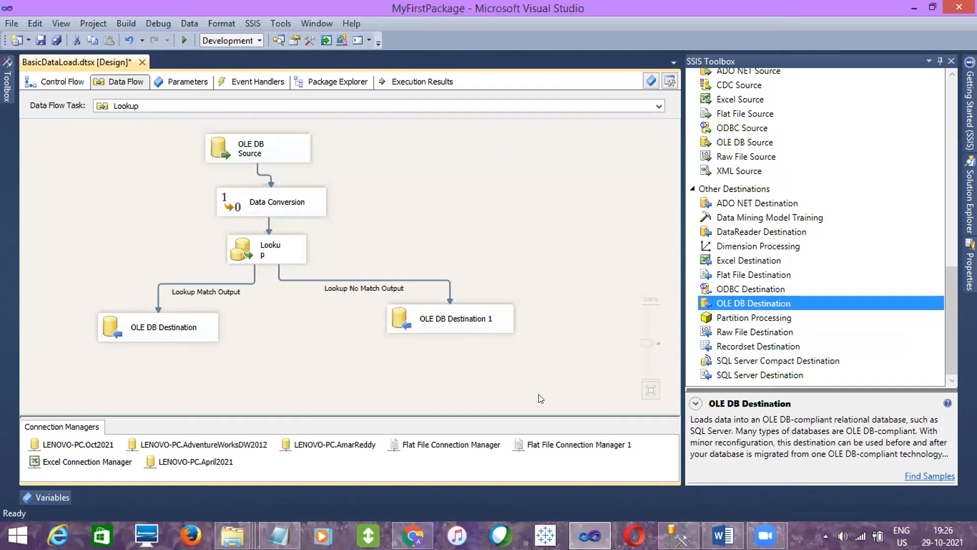
{"action": "left_click", "coordinate": [278, 262]}
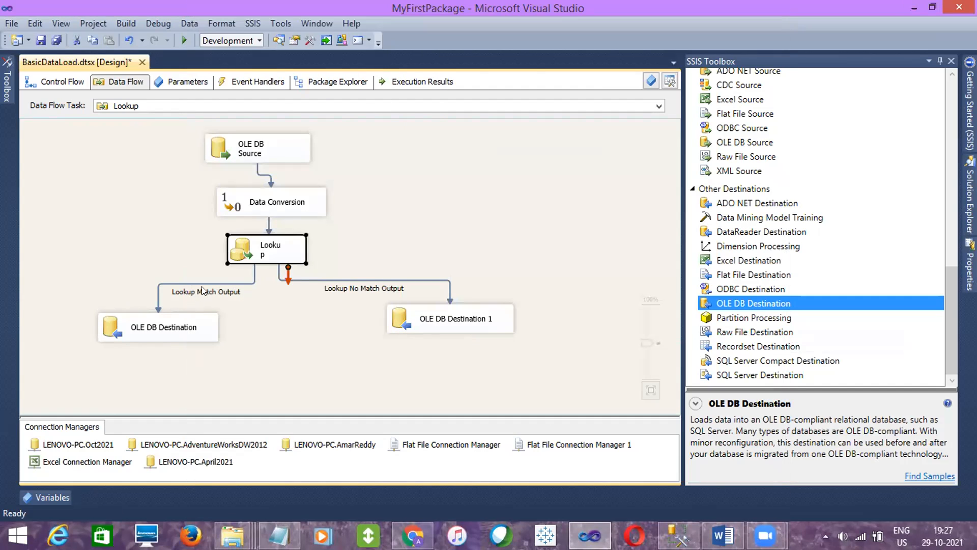
{"action": "left_click", "coordinate": [168, 315]}
{"action": "left_click", "coordinate": [426, 317]}
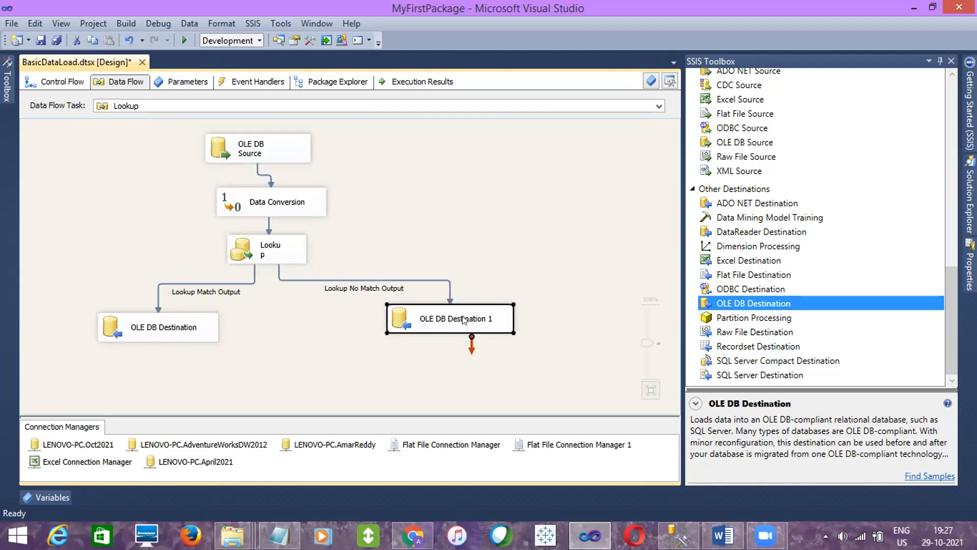
{"action": "left_click", "coordinate": [415, 352]}
{"action": "left_click", "coordinate": [41, 40]}
{"action": "left_click", "coordinate": [257, 244]}
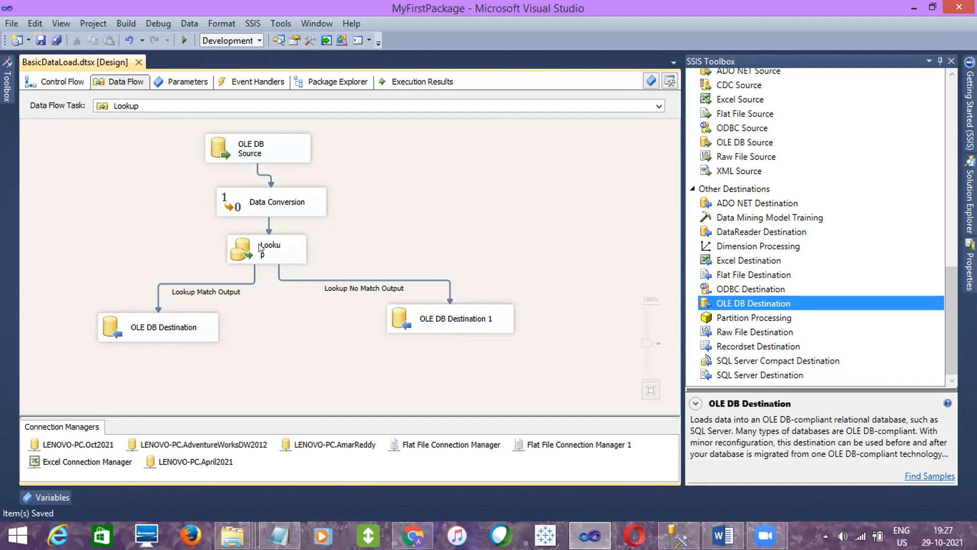
{"action": "left_click", "coordinate": [515, 448]}
- Switch to SQL Server Management Studio and query all rows of [EmpDetails]
{"action": "left_click", "coordinate": [678, 534]}
{"action": "left_click", "coordinate": [388, 187]}
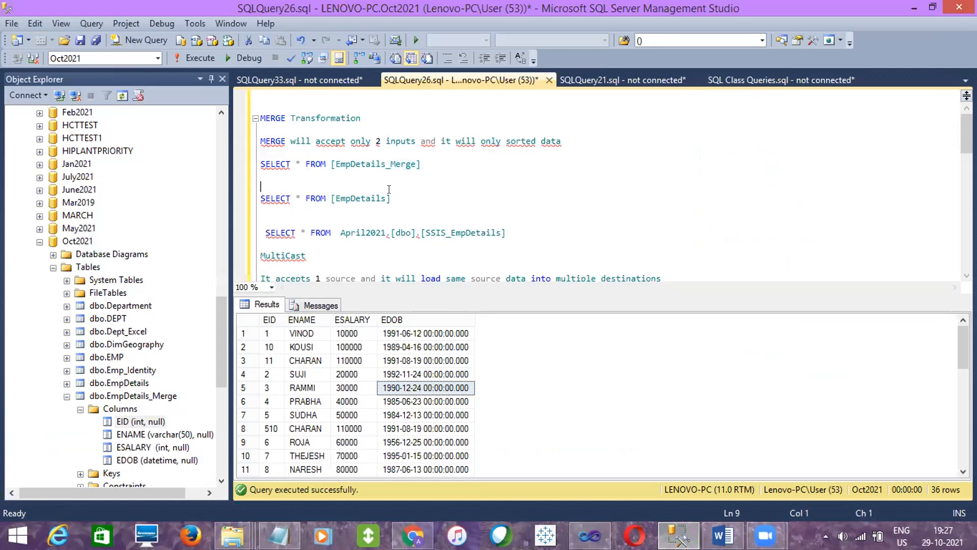
{"action": "left_click_drag", "start_coordinate": [394, 196], "coordinate": [261, 186]}
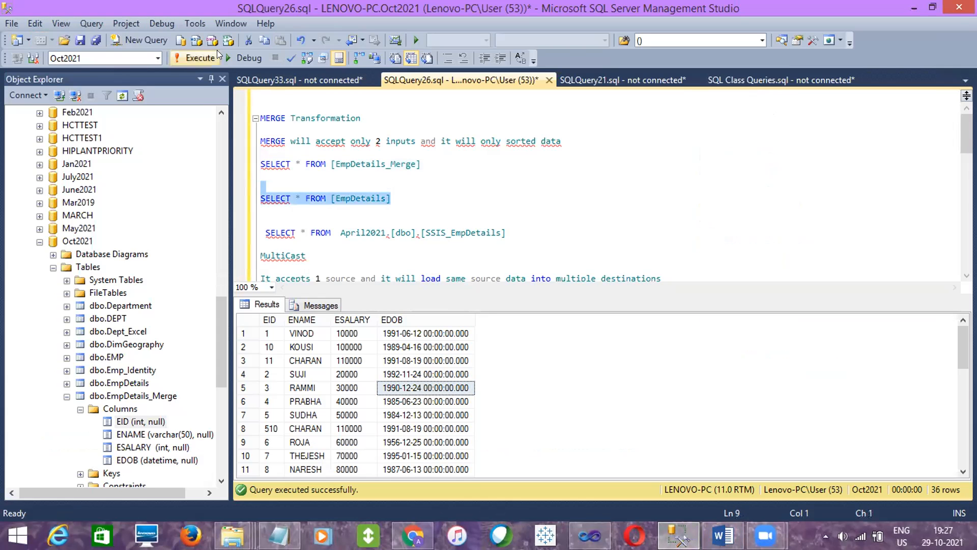
{"action": "left_click", "coordinate": [196, 58]}
{"action": "left_click", "coordinate": [420, 360]}
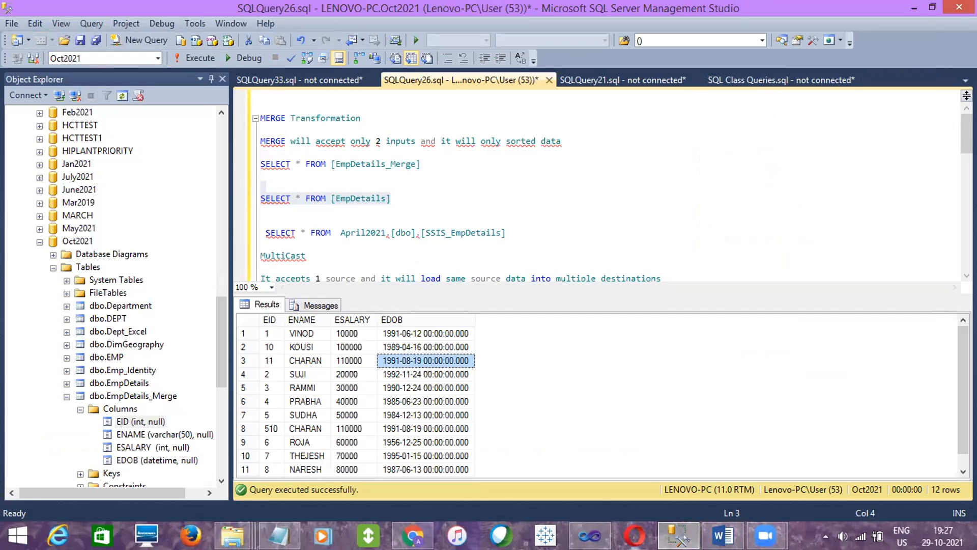
- Return to Visual Studio and execute the BasicDataLoad.dtsx package
{"action": "left_click", "coordinate": [590, 536]}
{"action": "mouse_move", "coordinate": [969, 201]}
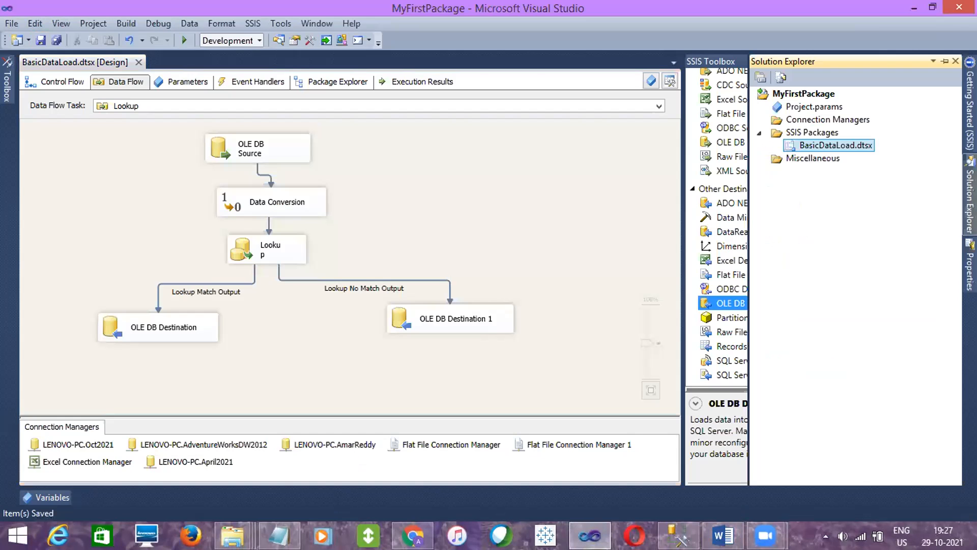
{"action": "right_click", "coordinate": [833, 145]}
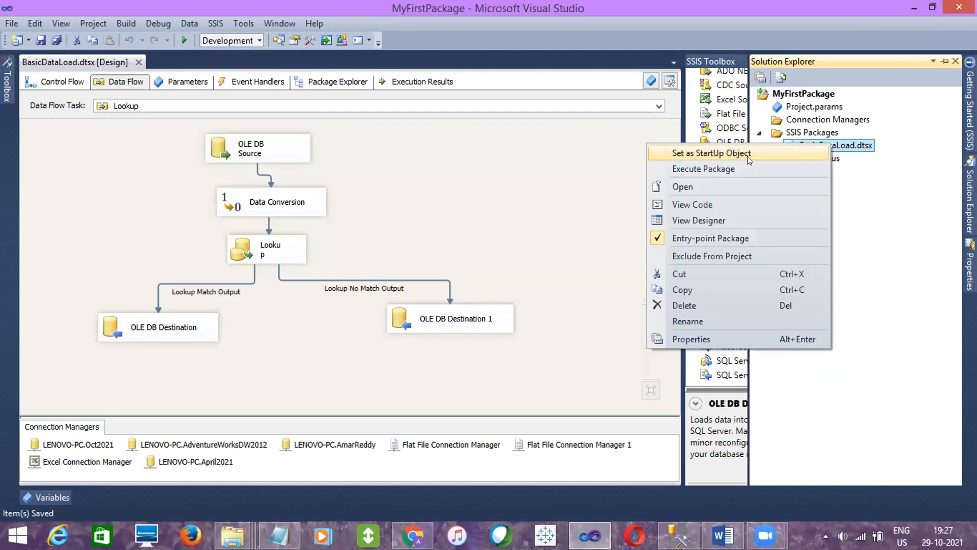
{"action": "left_click", "coordinate": [739, 169]}
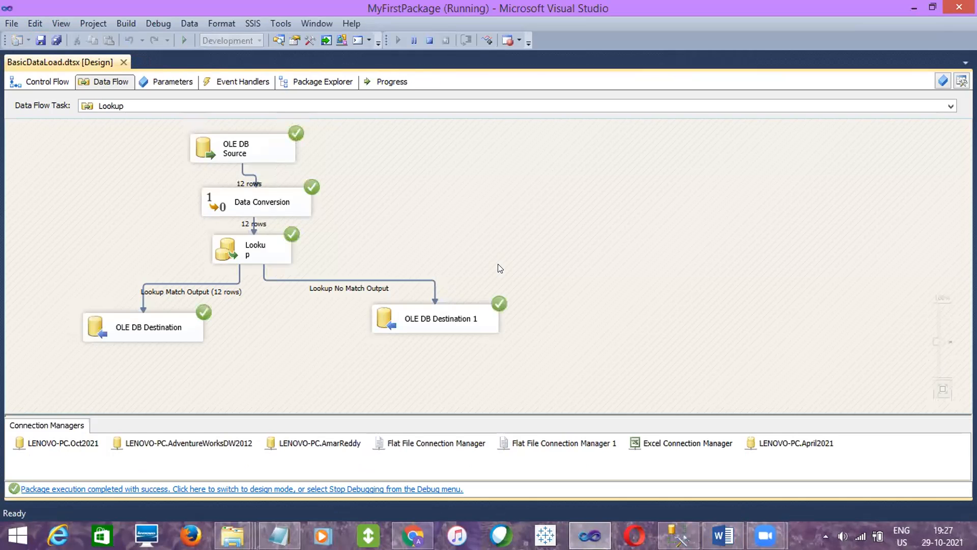
- Review the rows sent to the match and no-match destinations, and stop debugging the package
{"action": "left_click", "coordinate": [95, 327]}
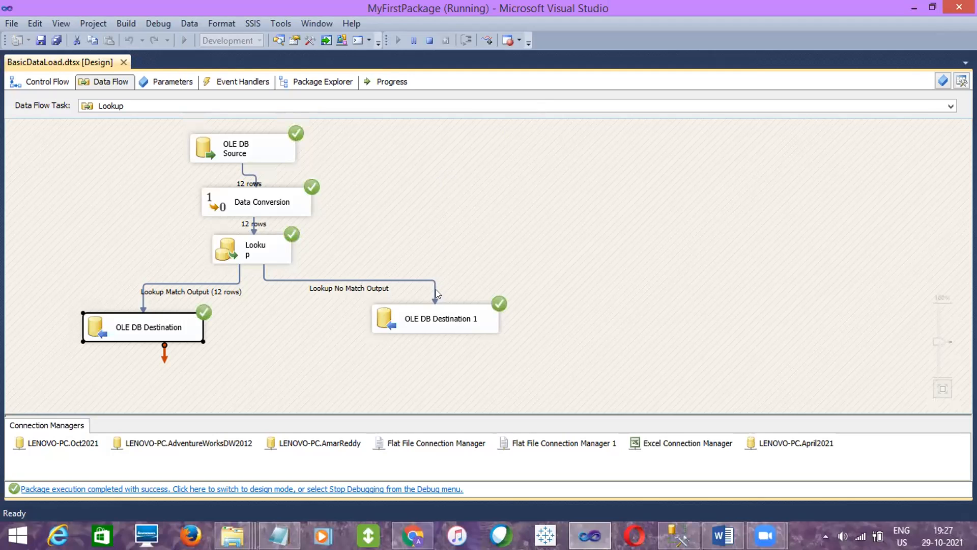
{"action": "left_click", "coordinate": [430, 318]}
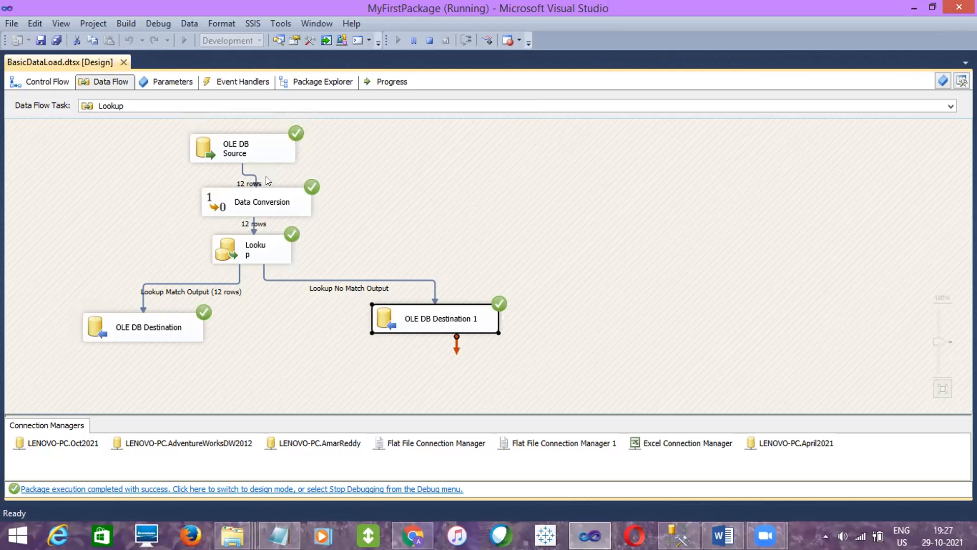
{"action": "left_click", "coordinate": [258, 159]}
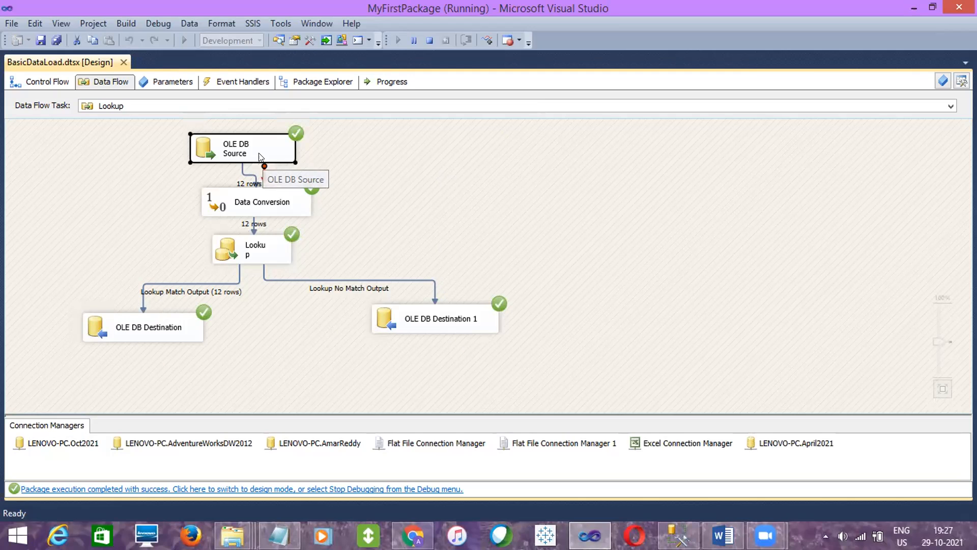
{"action": "left_click", "coordinate": [175, 320]}
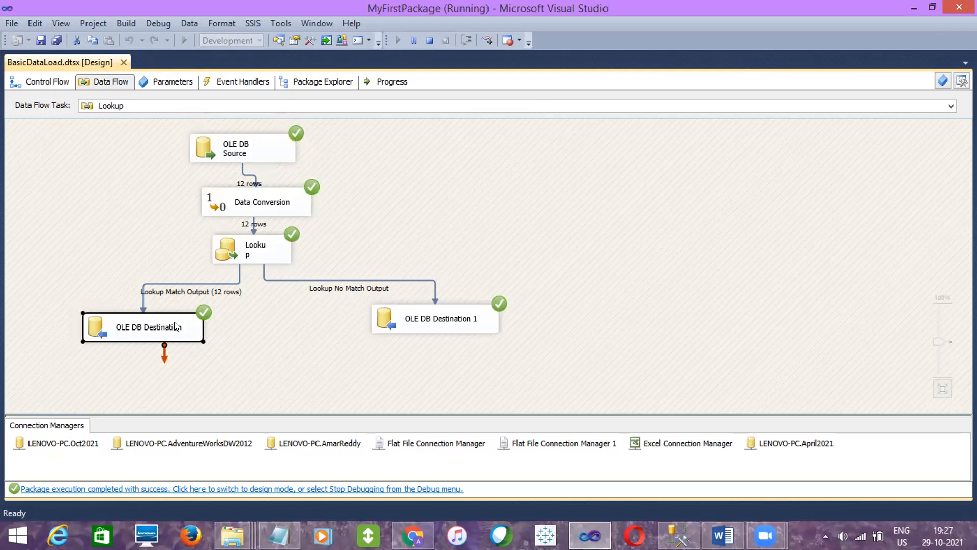
{"action": "left_click", "coordinate": [447, 306]}
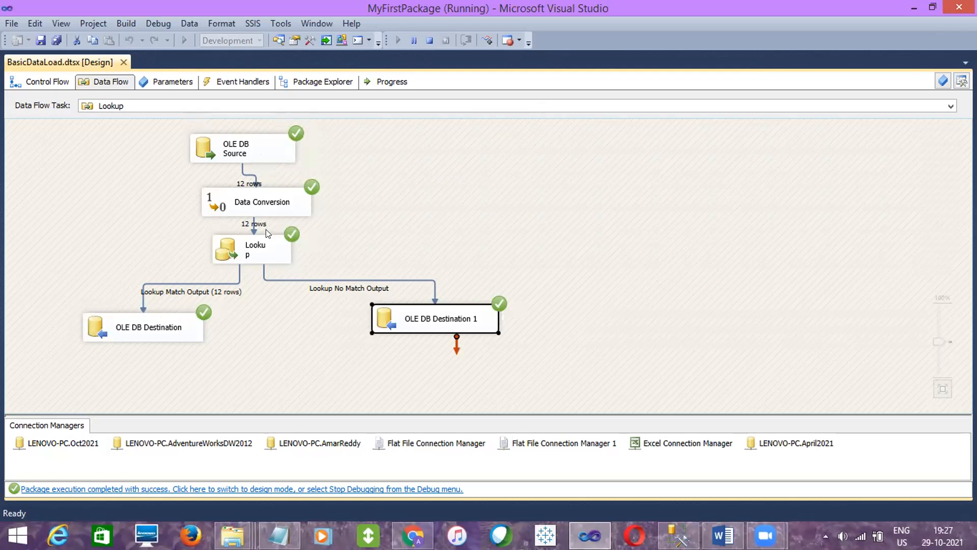
{"action": "left_click", "coordinate": [301, 294]}
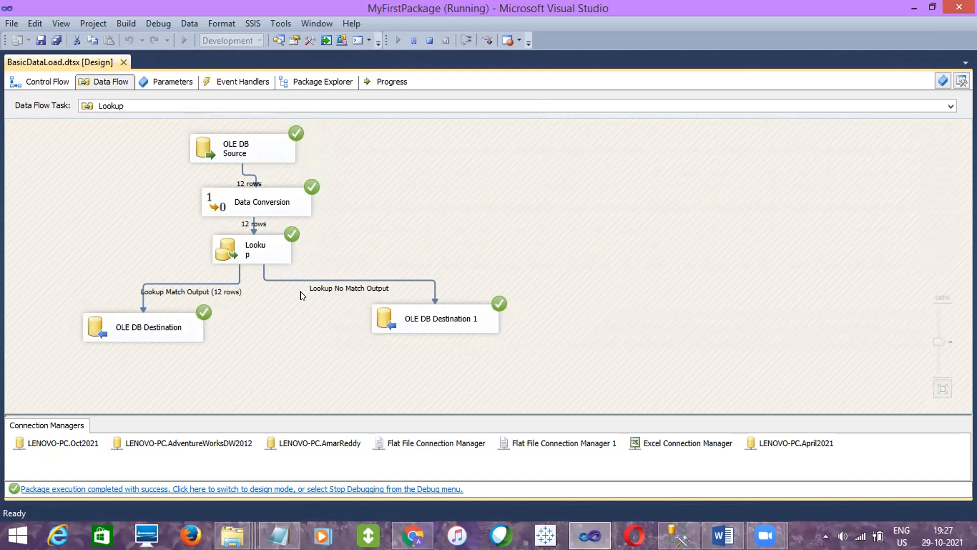
{"action": "left_click", "coordinate": [426, 45]}
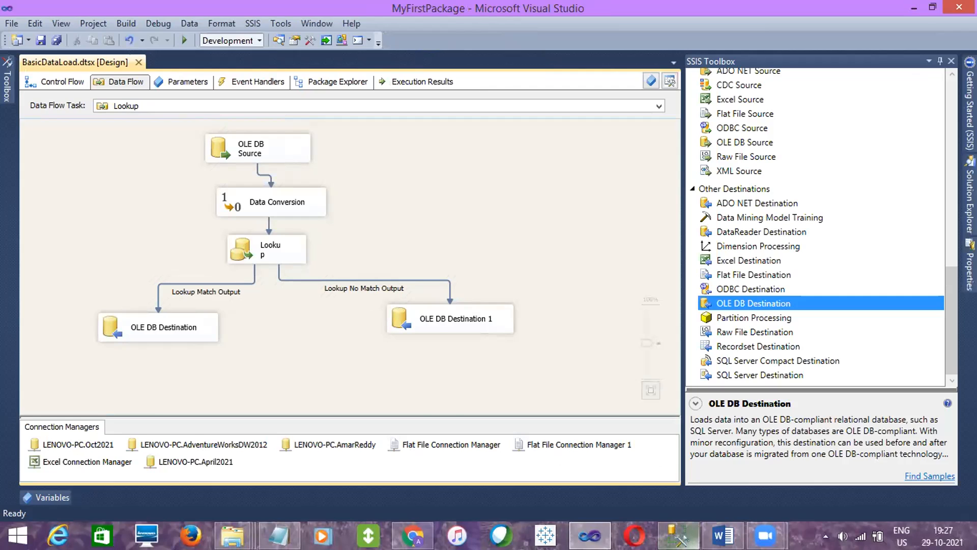
- In SQL Server Management Studio, copy the table name April2021.[dbo].[SSIS_EmpDetails] and query all of its rows
{"action": "left_click", "coordinate": [680, 537]}
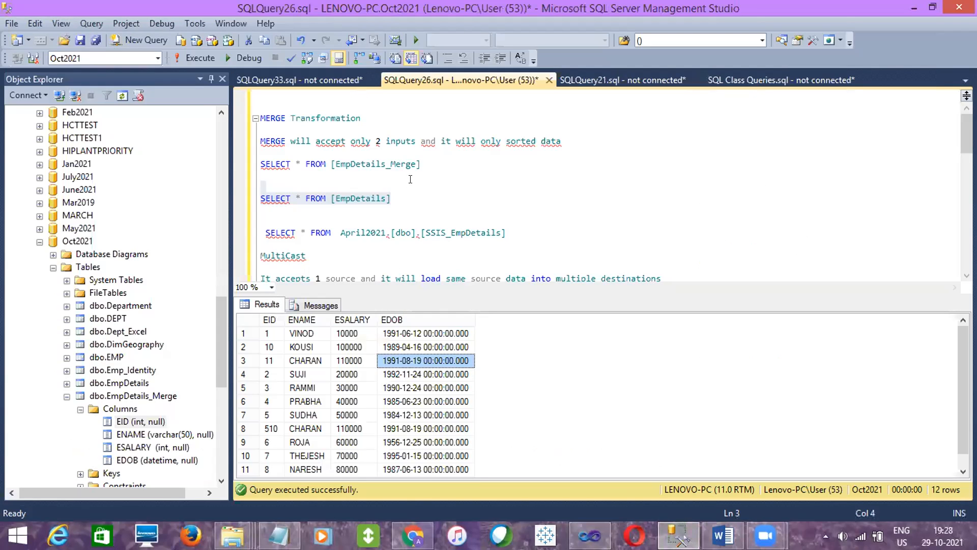
{"action": "left_click_drag", "start_coordinate": [512, 236], "coordinate": [340, 239]}
{"action": "key", "text": "ctrl+c"}
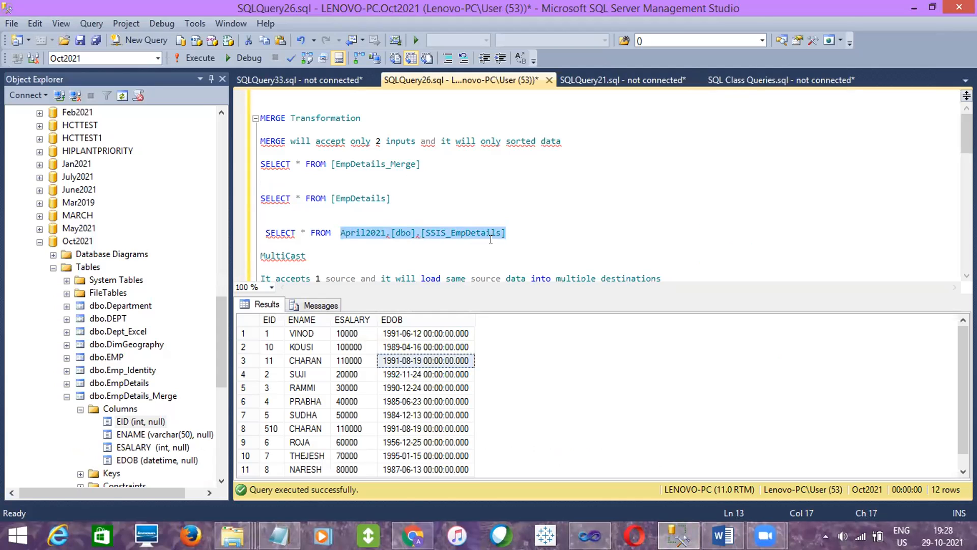
{"action": "left_click", "coordinate": [520, 233]}
{"action": "left_click_drag", "start_coordinate": [513, 230], "coordinate": [504, 217]}
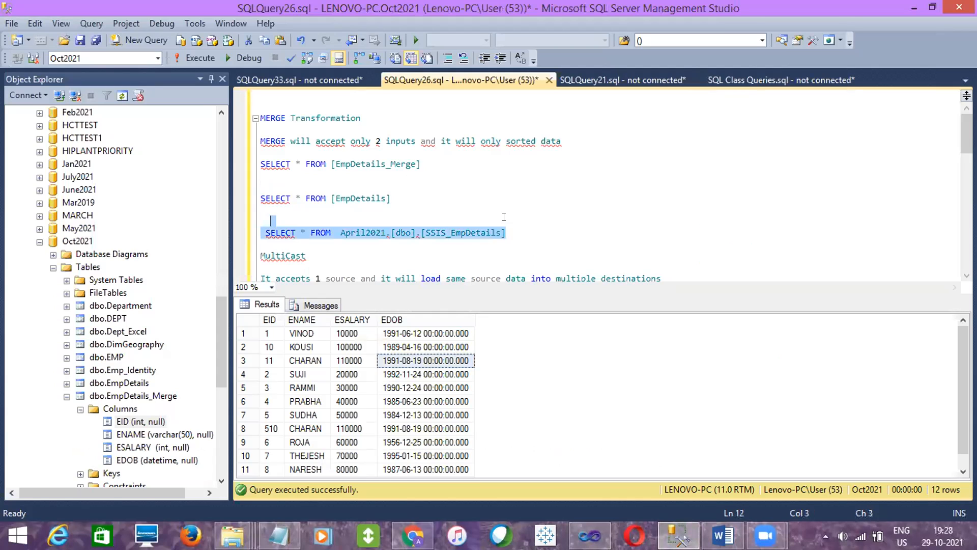
{"action": "left_click", "coordinate": [200, 60]}
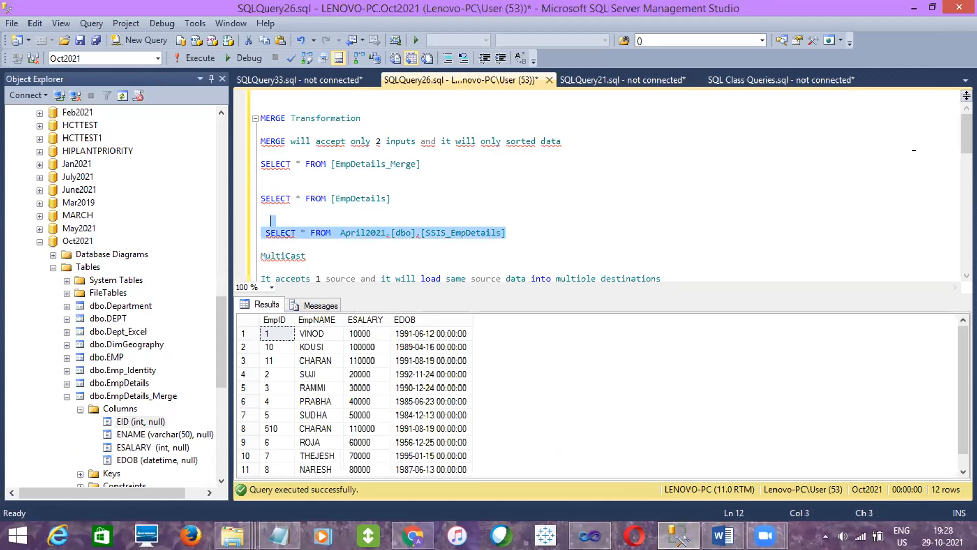
- Below the SSIS_EmpDetails query, write an INSERT INTO April2021.[dbo].[SSIS_EmpDetails] statement with a VALUES clause on the following line
{"action": "scroll", "coordinate": [964, 145], "scroll_direction": "down", "scroll_amount": 2}
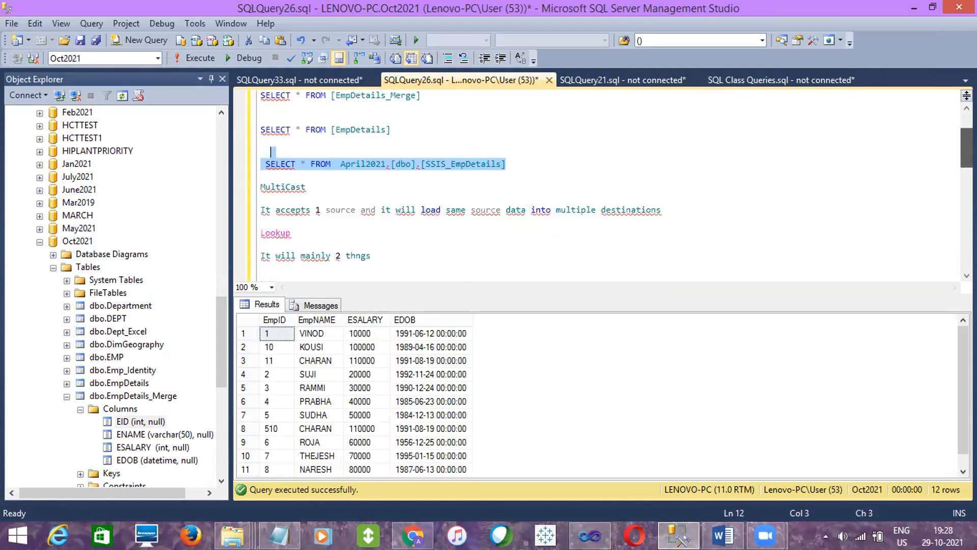
{"action": "key", "text": "Down"}
{"action": "key", "text": "Return"}
{"action": "key", "text": "Return"}
{"action": "key", "text": "Return"}
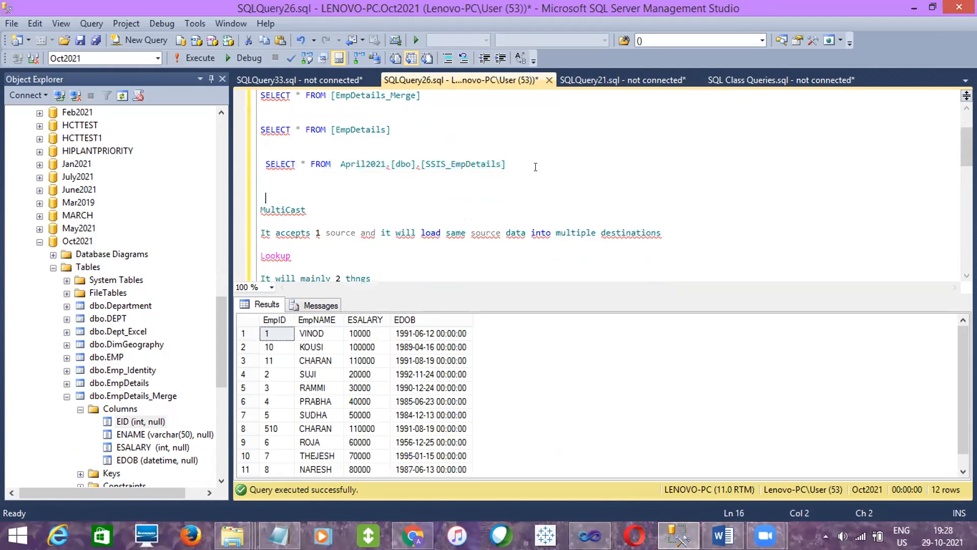
{"action": "key", "text": "Up"}
{"action": "key", "text": "Up"}
{"action": "type", "text": "INSERT INTO"}
{"action": "key", "text": "ctrl+v"}
{"action": "key", "text": "Return"}
{"action": "type", "text": "VALUES "}
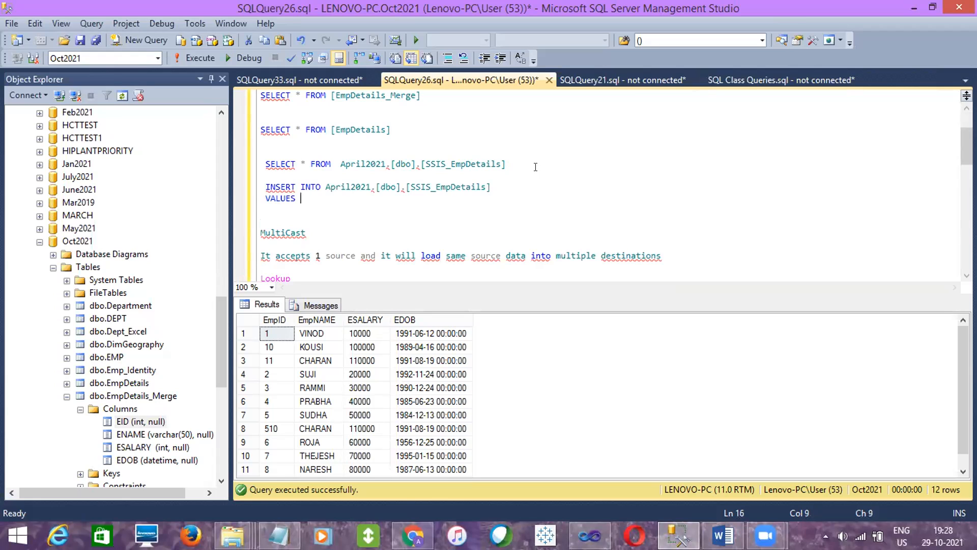
{"action": "type", "text": "("}
- Fill the VALUES list with the employee's ID, first name, a salary of 30000 and the date of birth
{"action": "left_click", "coordinate": [306, 402]}
{"action": "mouse_move", "coordinate": [957, 337]}
{"action": "left_mouse_down"}
{"action": "mouse_move", "coordinate": [955, 395]}
{"action": "mouse_move", "coordinate": [959, 340]}
{"action": "left_mouse_up"}
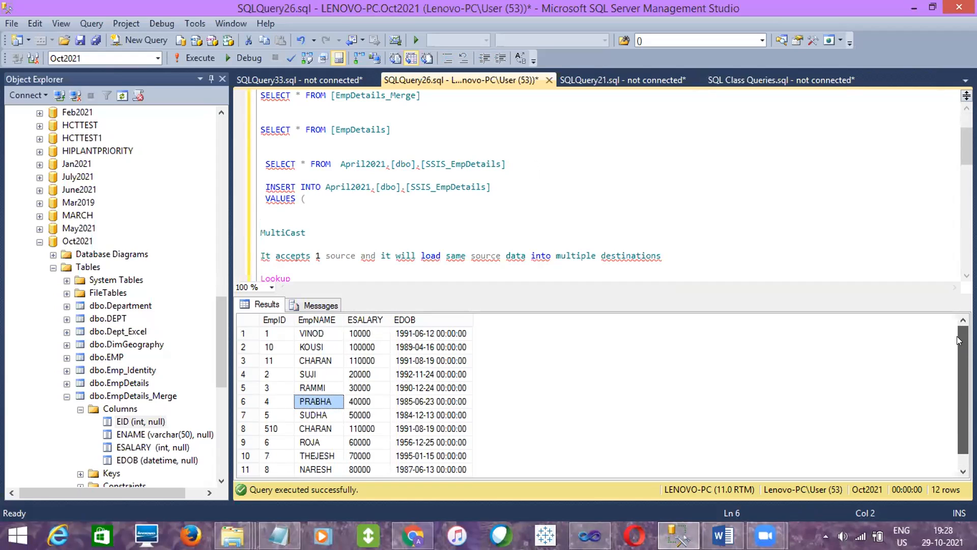
{"action": "left_click", "coordinate": [319, 200]}
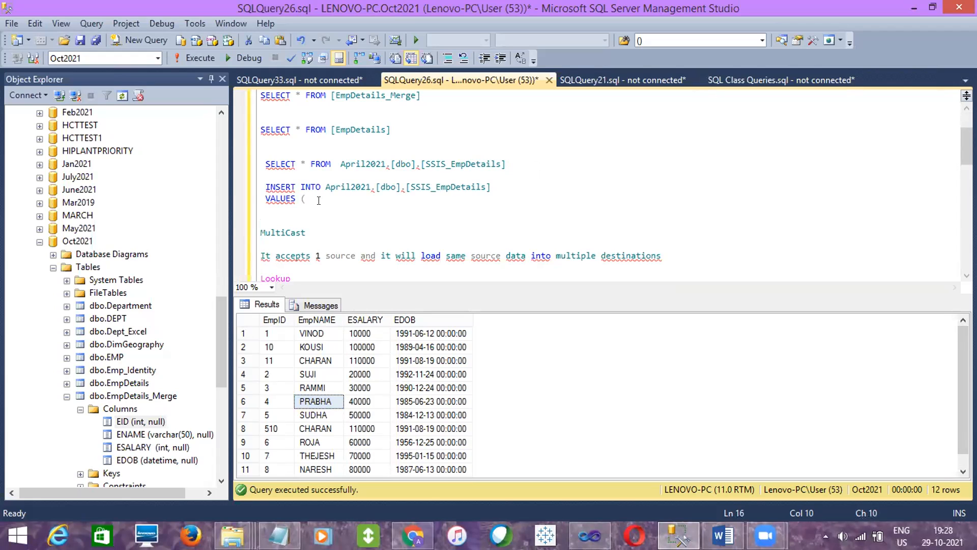
{"action": "type", "text": "500,'Am"}
{"action": "type", "text": "',30000,'1999-09"}
{"action": "key", "text": "BackSpace"}
{"action": "key", "text": "BackSpace"}
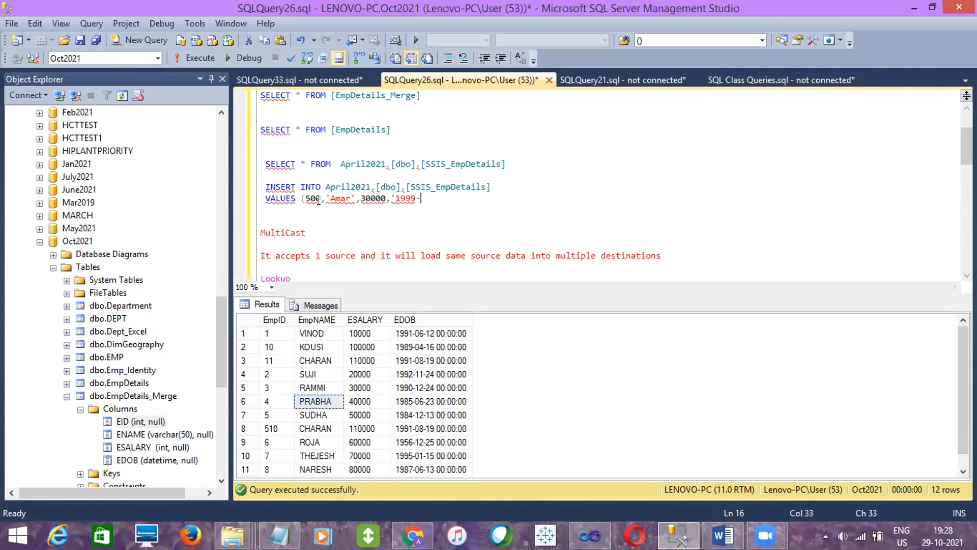
{"action": "type", "text": "01-01')"}
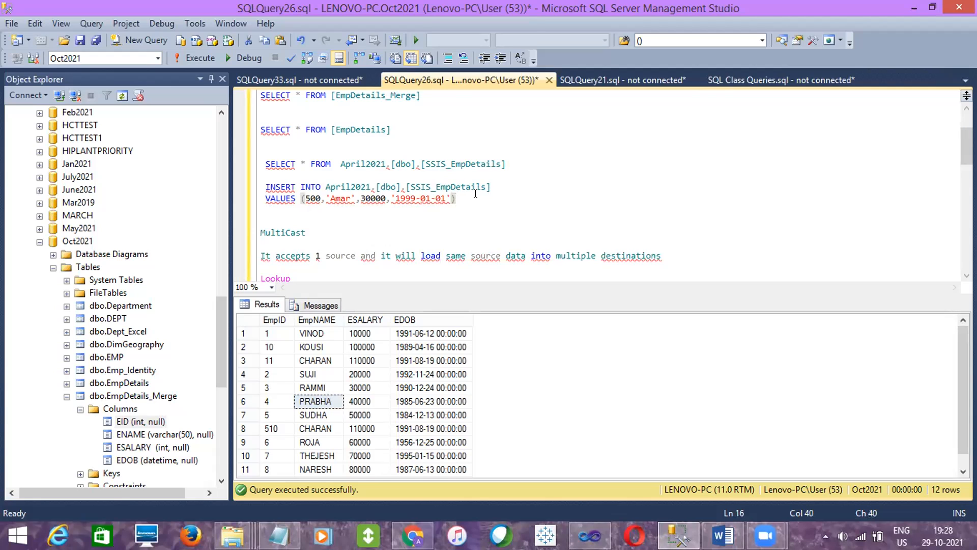
- Run the INSERT statement and query April2021.[dbo].[SSIS_EmpDetails] to check the newly added row
{"action": "left_click", "coordinate": [457, 176], "text": "shift"}
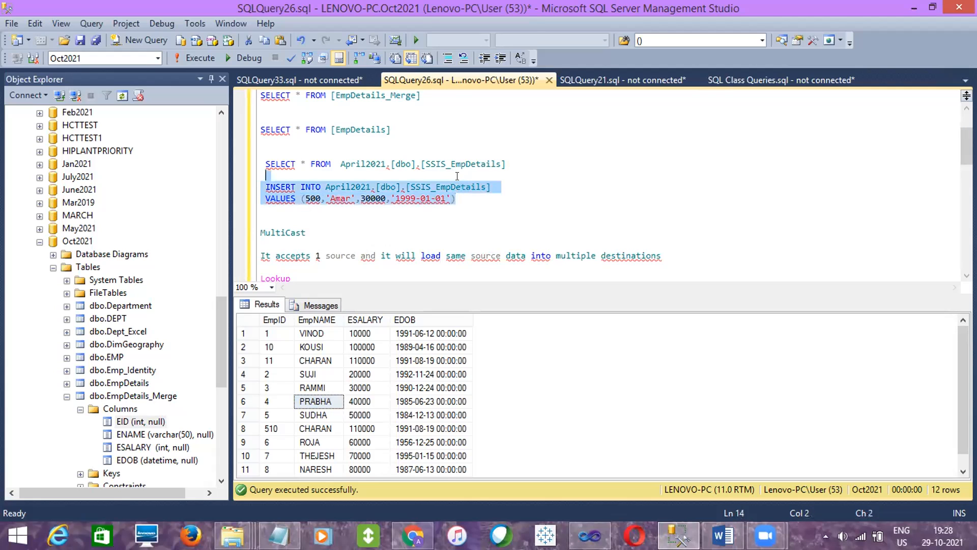
{"action": "left_click", "coordinate": [199, 57]}
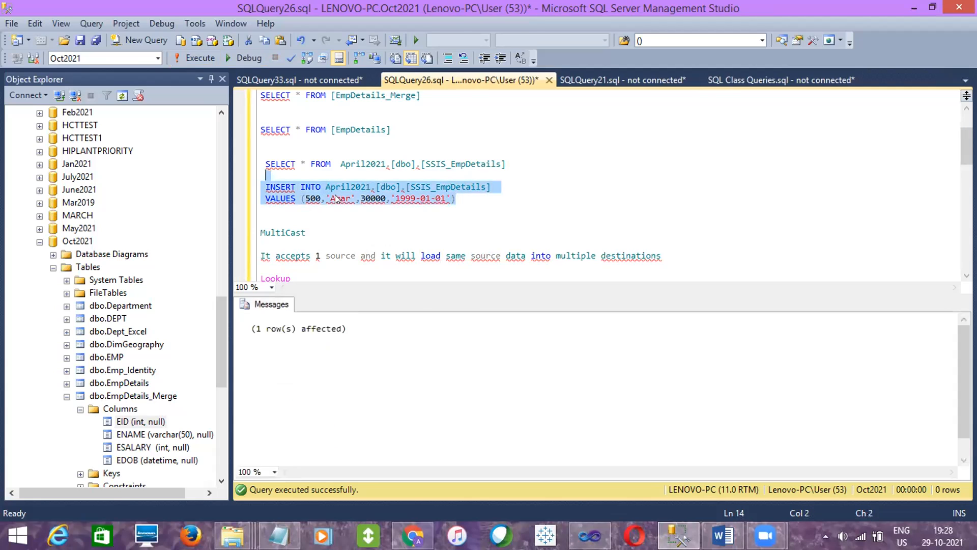
{"action": "left_click", "coordinate": [504, 164]}
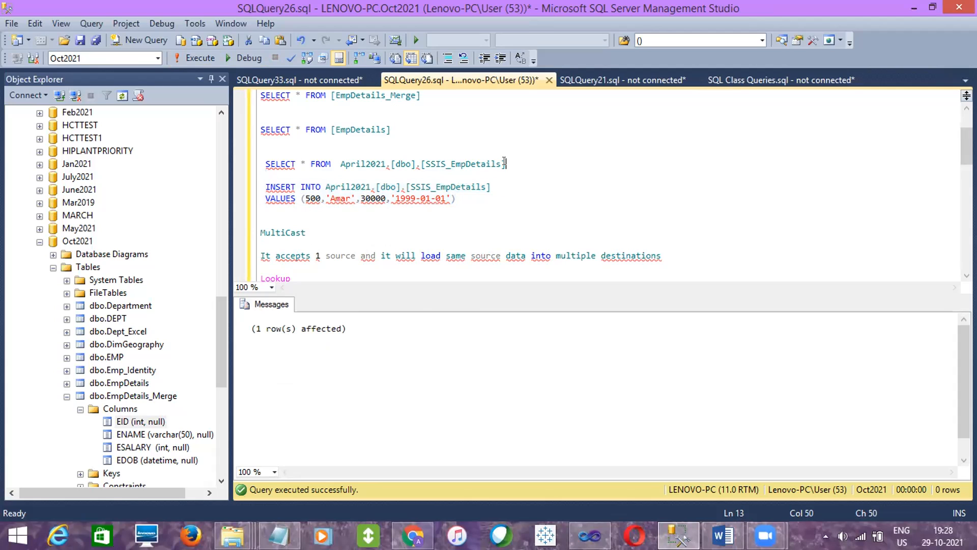
{"action": "left_click_drag", "start_coordinate": [505, 162], "coordinate": [498, 148]}
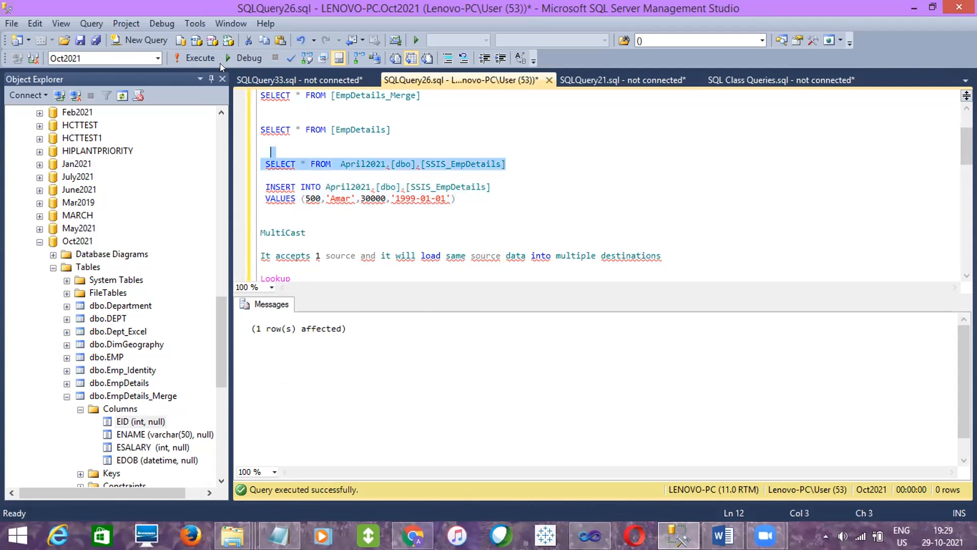
{"action": "left_click", "coordinate": [201, 58]}
{"action": "left_click", "coordinate": [319, 388]}
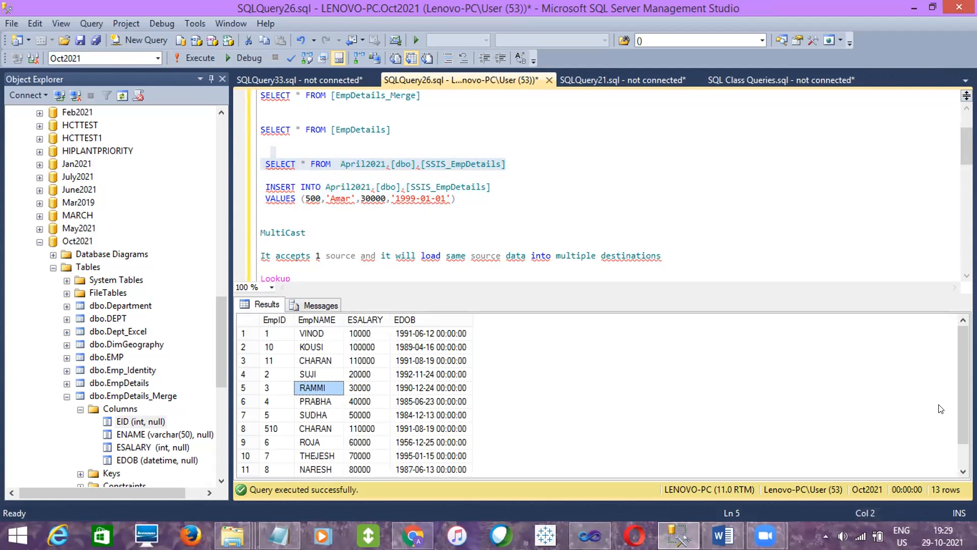
{"action": "left_click_drag", "start_coordinate": [962, 420], "coordinate": [958, 442]}
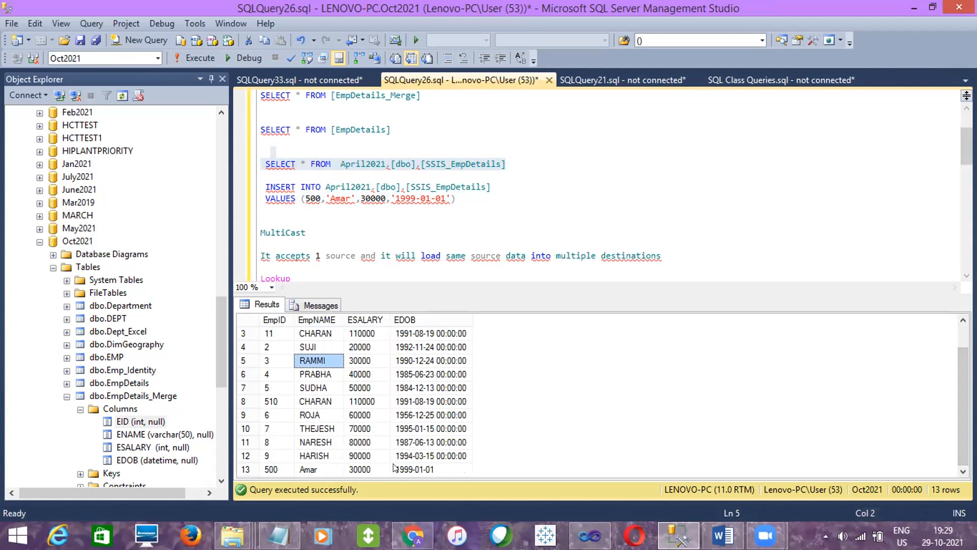
{"action": "left_click", "coordinate": [248, 471]}
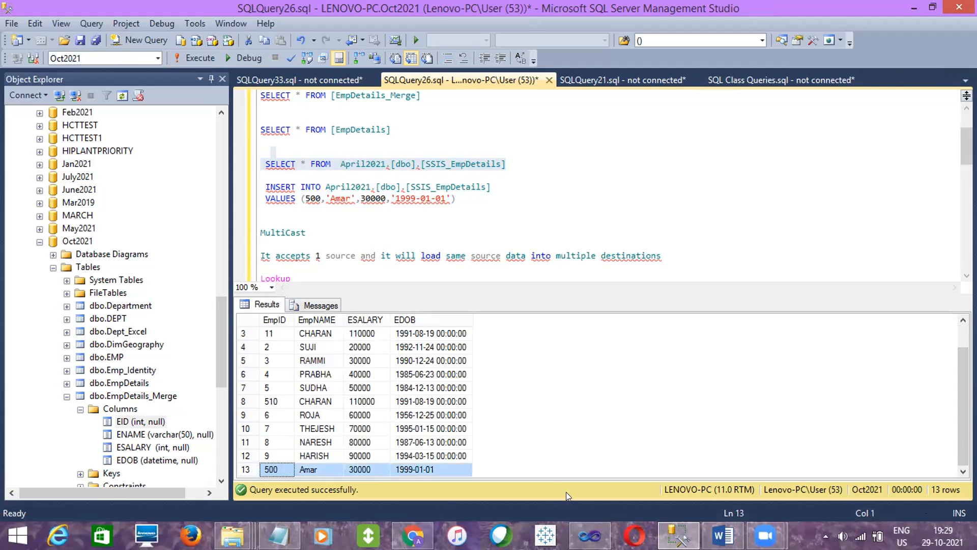
- Switch to Visual Studio, save the BasicDataLoad.dtsx package and execute it from the project's SSIS packages
{"action": "left_click", "coordinate": [326, 431]}
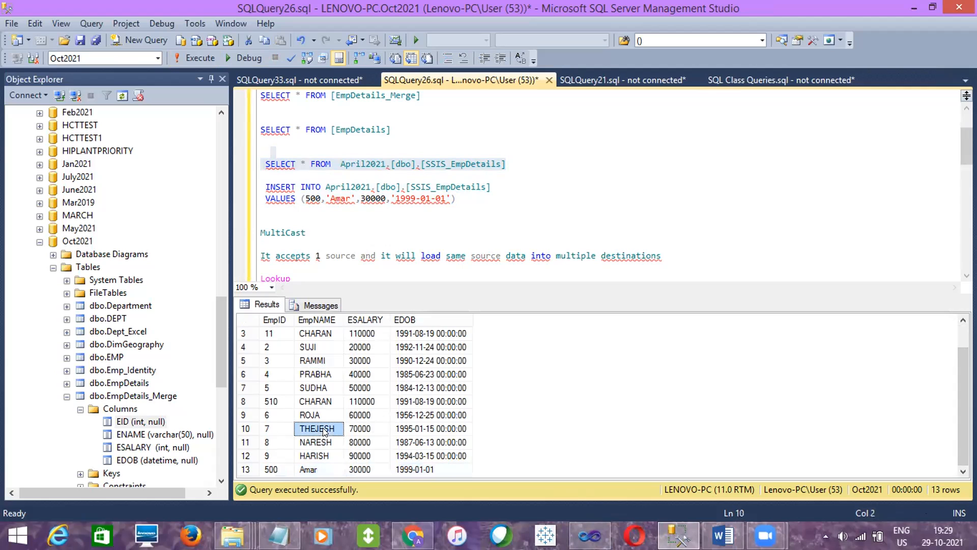
{"action": "left_click", "coordinate": [590, 536]}
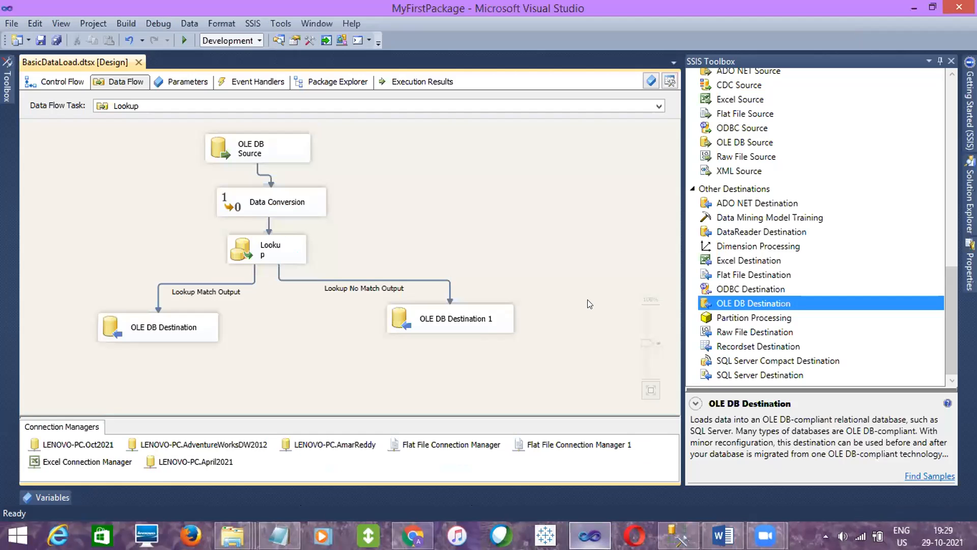
{"action": "left_click", "coordinate": [41, 39]}
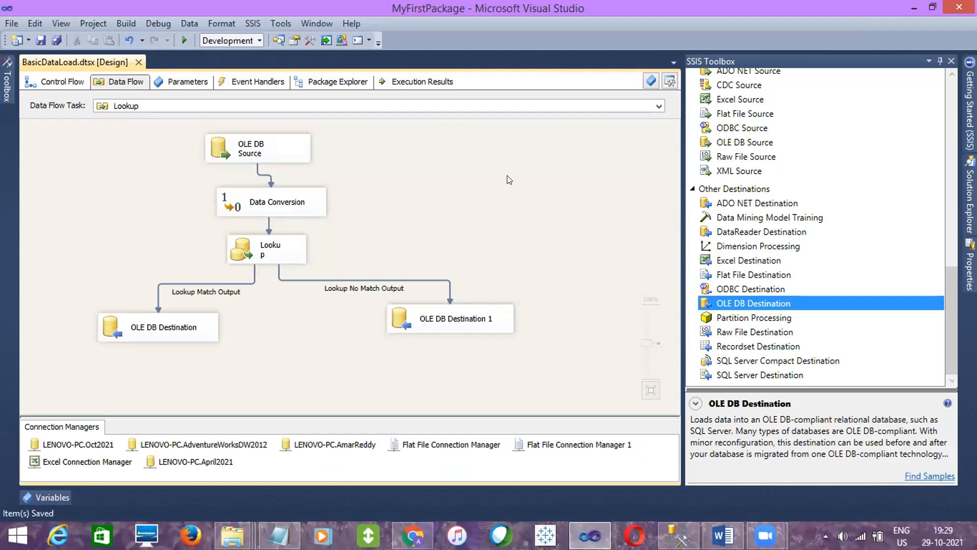
{"action": "left_click", "coordinate": [970, 199]}
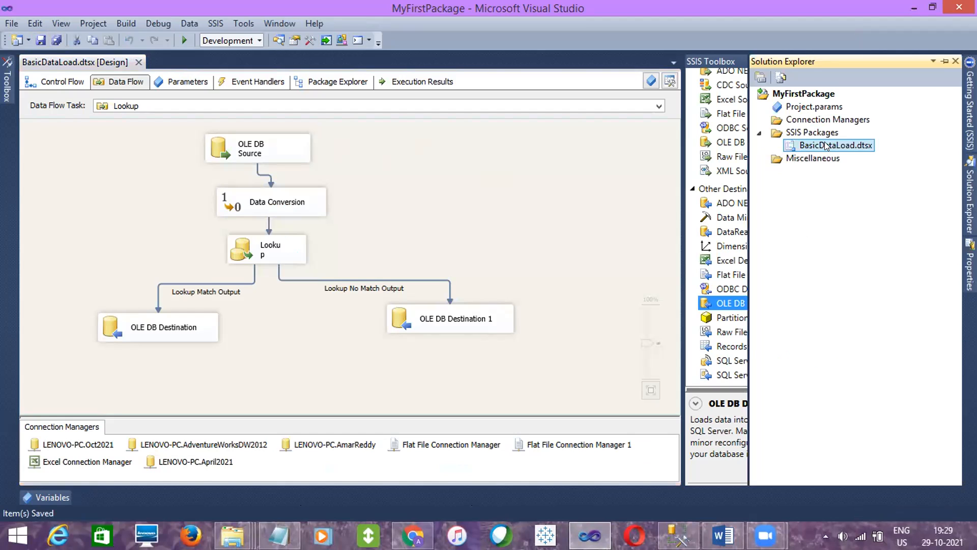
{"action": "right_click", "coordinate": [826, 147]}
{"action": "left_click", "coordinate": [714, 171]}
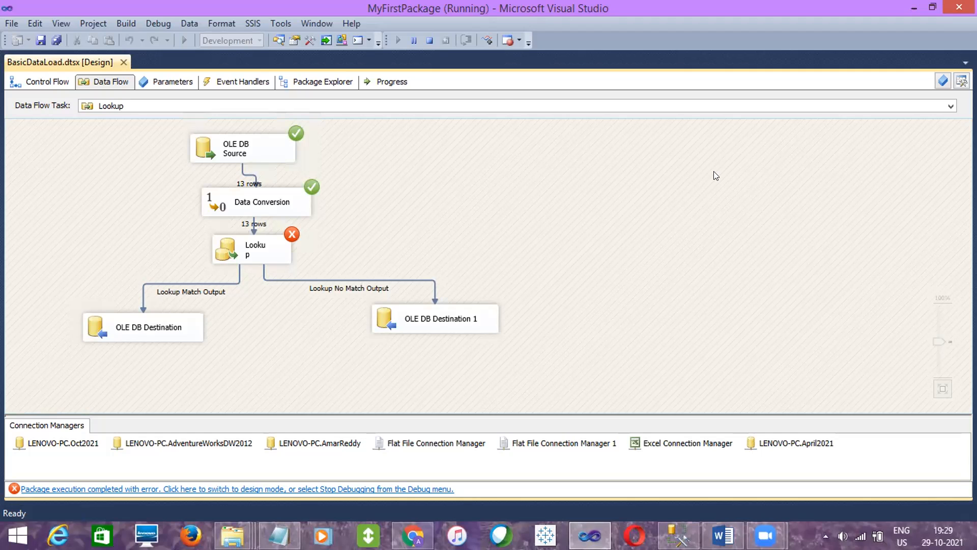
- Examine the run's progress log for the Lookup warnings and the error details behind the failed execution
{"action": "left_click", "coordinate": [392, 82]}
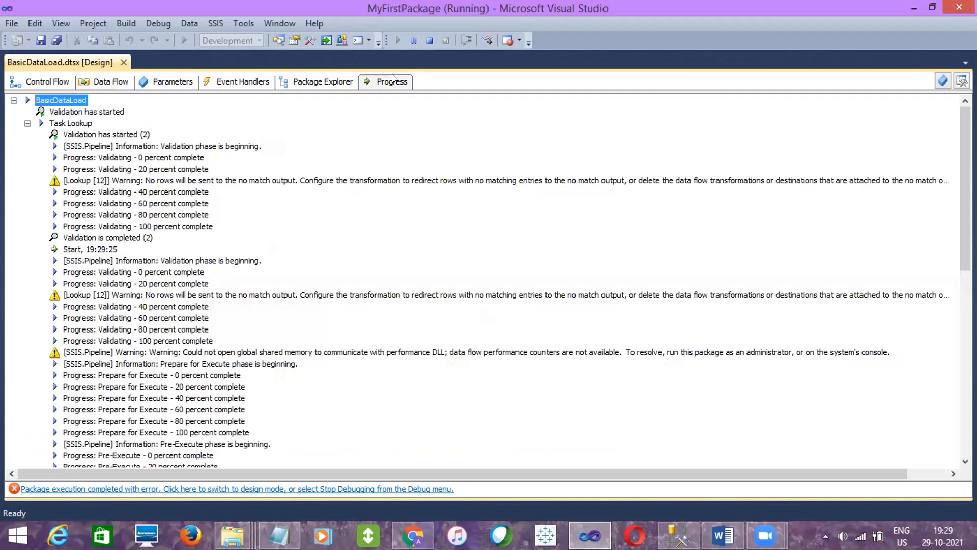
{"action": "left_click", "coordinate": [287, 298]}
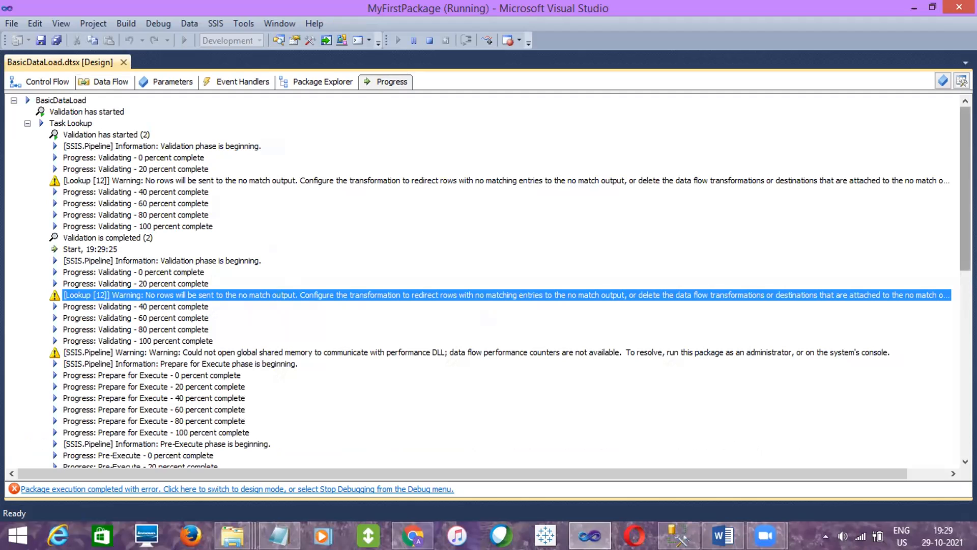
{"action": "scroll", "coordinate": [946, 326], "scroll_direction": "down", "scroll_amount": 8}
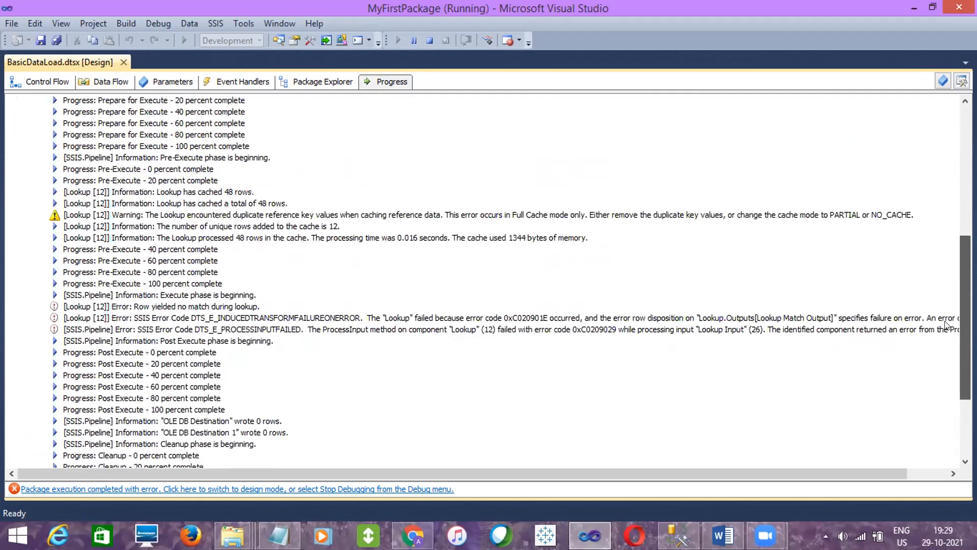
{"action": "scroll", "coordinate": [946, 326], "scroll_direction": "down", "scroll_amount": 3}
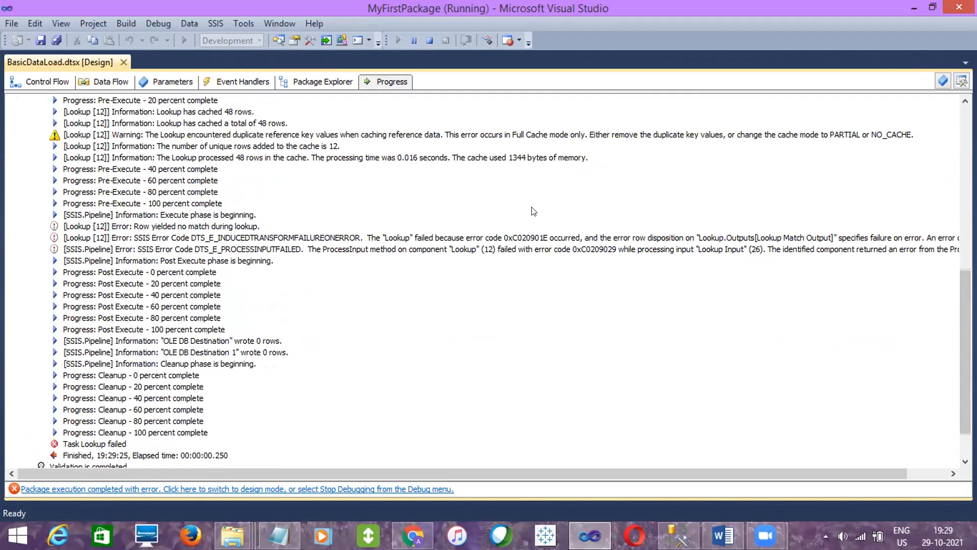
{"action": "left_click", "coordinate": [530, 237]}
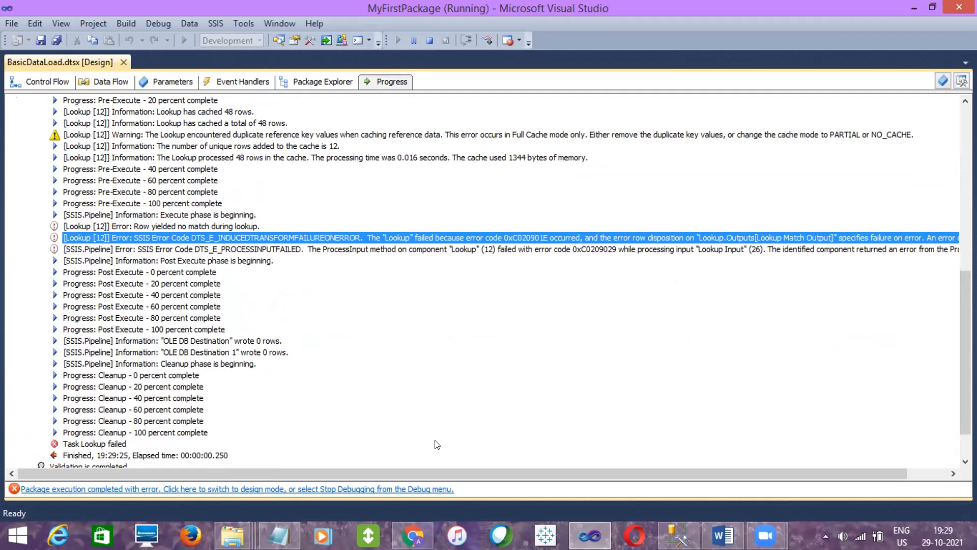
{"action": "left_click_drag", "start_coordinate": [437, 474], "coordinate": [609, 487]}
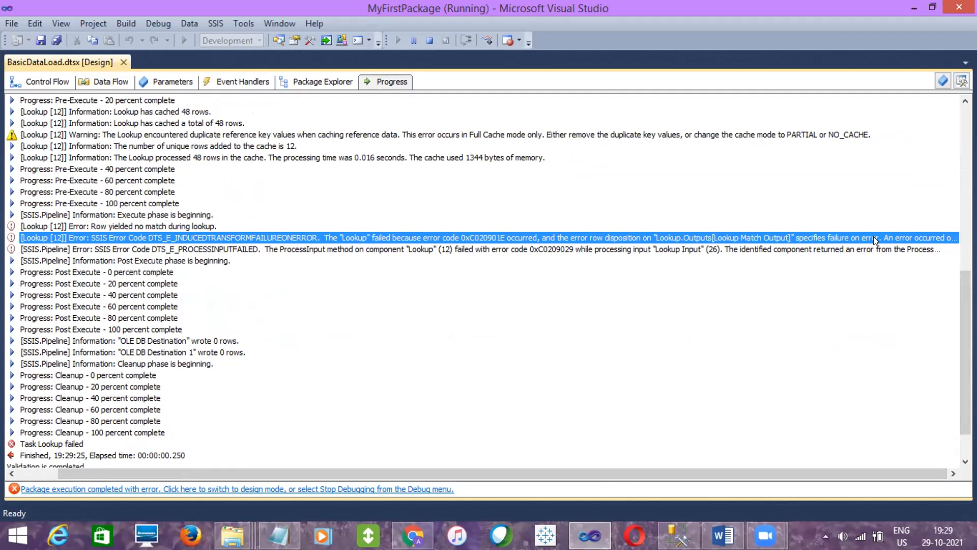
- Stop the package run from the data flow and open the Lookup transformation for editing
{"action": "left_click", "coordinate": [103, 83]}
{"action": "left_click", "coordinate": [430, 41]}
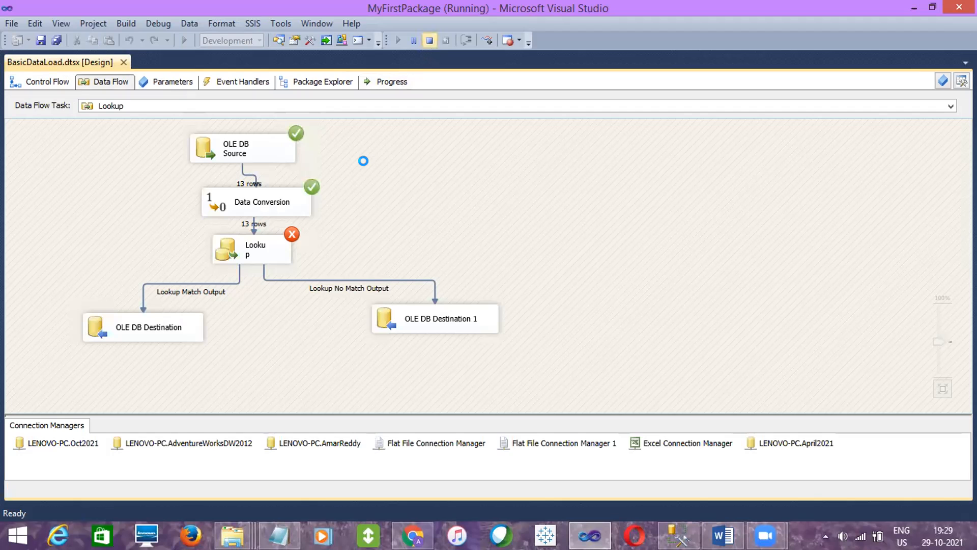
{"action": "double_click", "coordinate": [283, 239]}
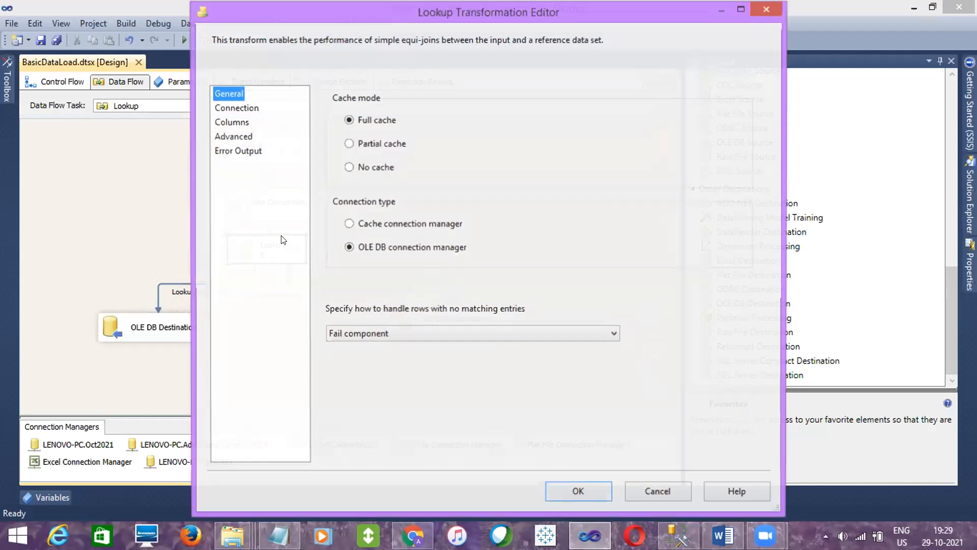
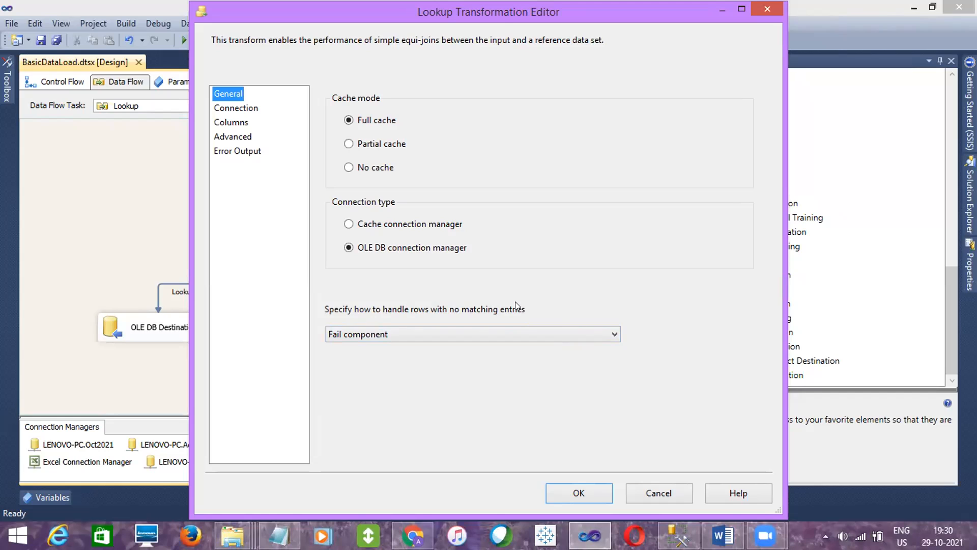
{"action": "left_click", "coordinate": [429, 328]}
{"action": "left_click", "coordinate": [458, 334]}
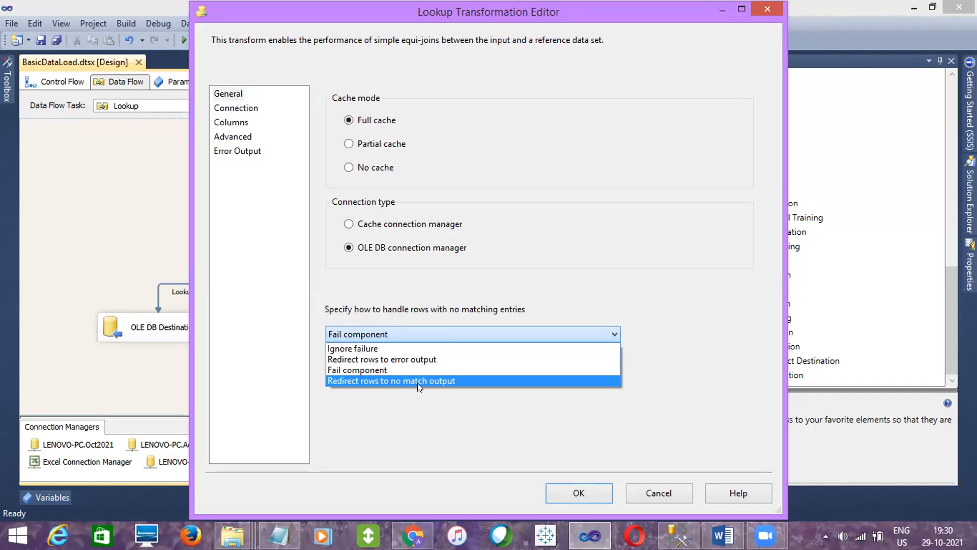
{"action": "left_click", "coordinate": [370, 382]}
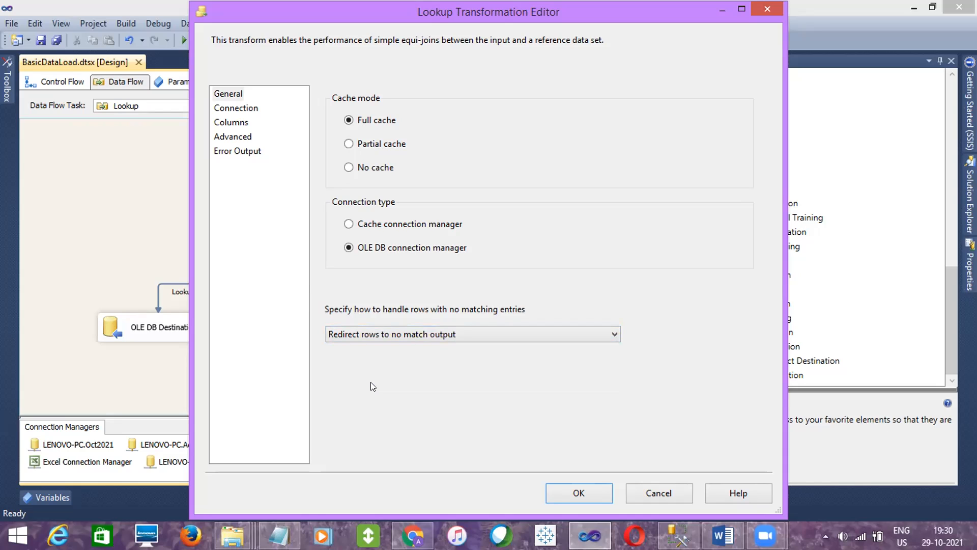
{"action": "left_click", "coordinate": [439, 332]}
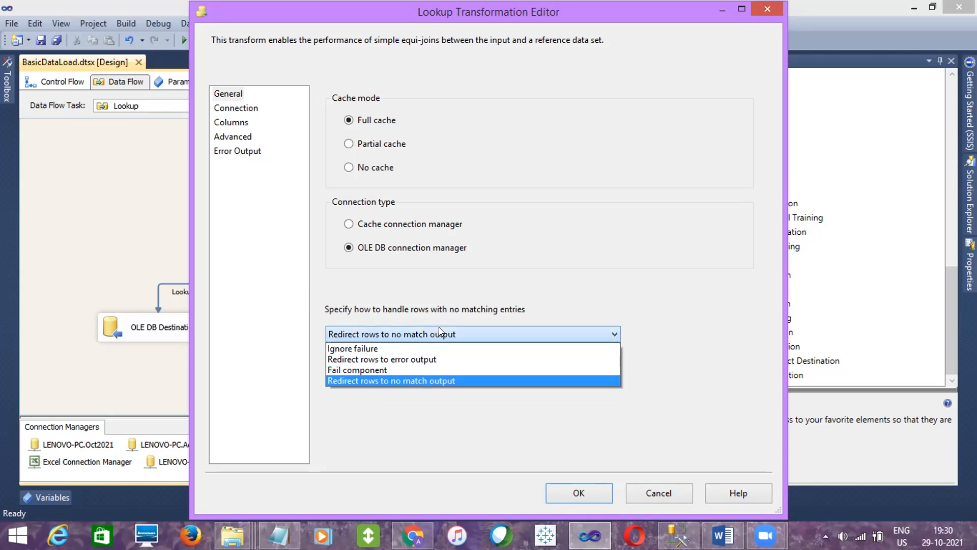
{"action": "left_click", "coordinate": [370, 364]}
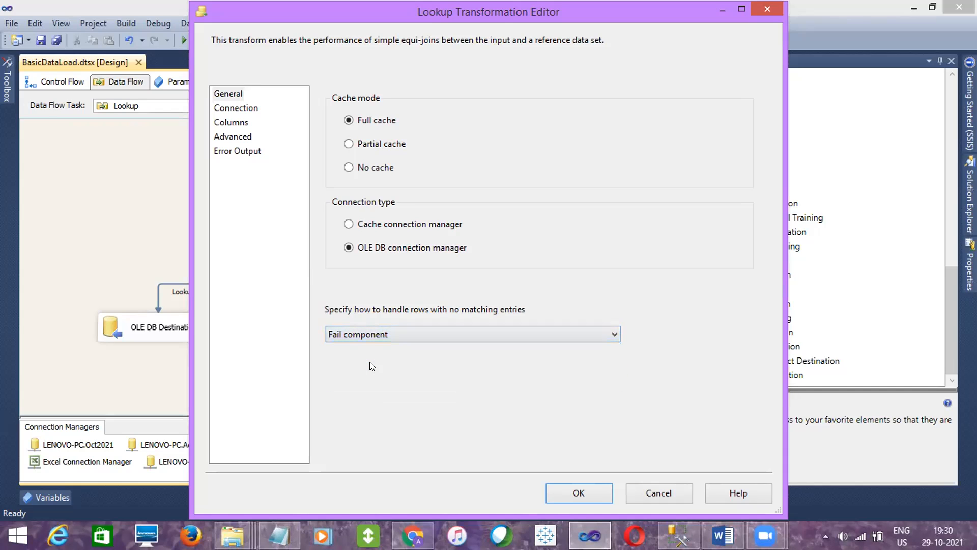
{"action": "left_click", "coordinate": [361, 328]}
{"action": "left_click", "coordinate": [339, 428]}
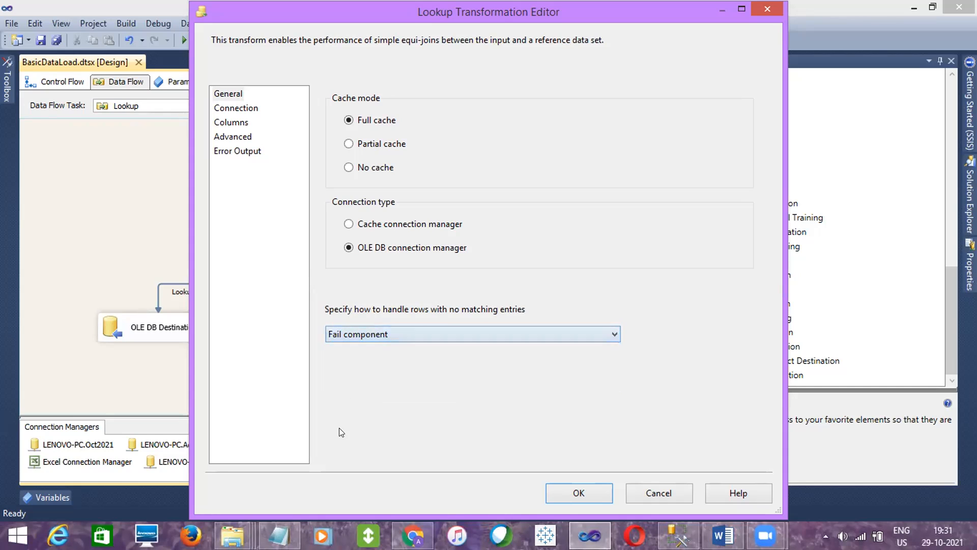
{"action": "left_click", "coordinate": [365, 331]}
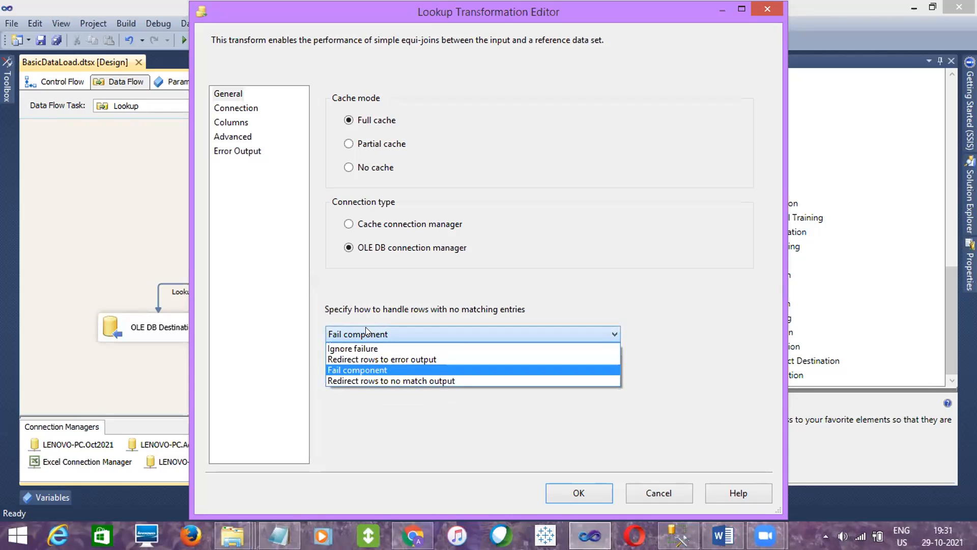
{"action": "left_click", "coordinate": [356, 439]}
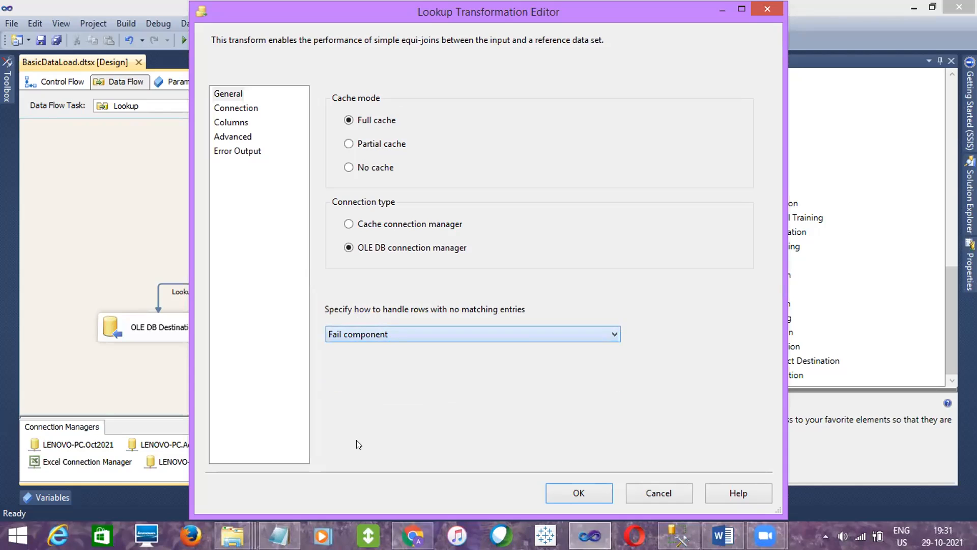
- Set the Lookup's handling of rows with no matching entries to Redirect rows to no match output and apply the change
{"action": "left_click", "coordinate": [380, 327]}
{"action": "left_click", "coordinate": [372, 380]}
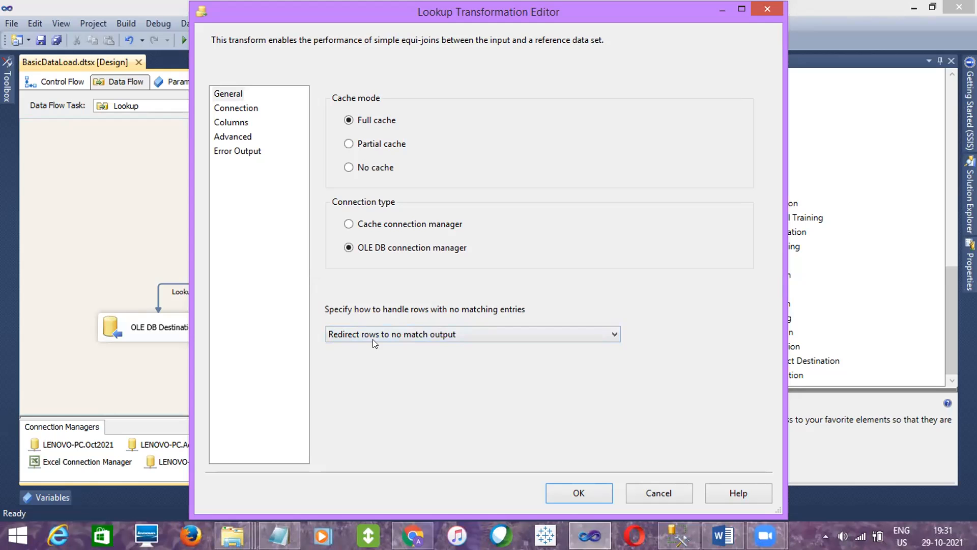
{"action": "left_click", "coordinate": [563, 486]}
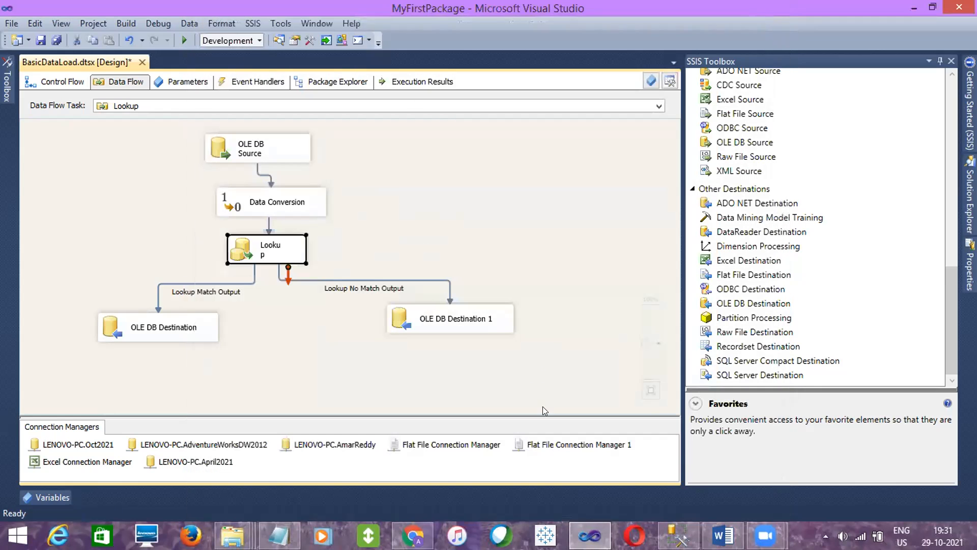
{"action": "left_click", "coordinate": [454, 326]}
{"action": "left_click", "coordinate": [578, 235]}
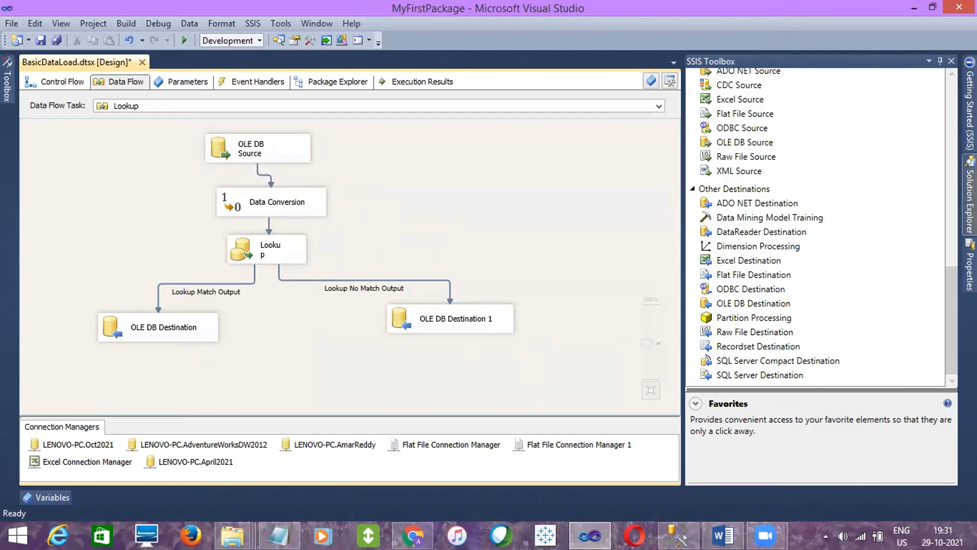
- Execute the BasicDataLoad.dtsx package from the project's SSIS packages and check both OLE DB destinations in the data flow
{"action": "left_click", "coordinate": [969, 201]}
{"action": "right_click", "coordinate": [821, 148]}
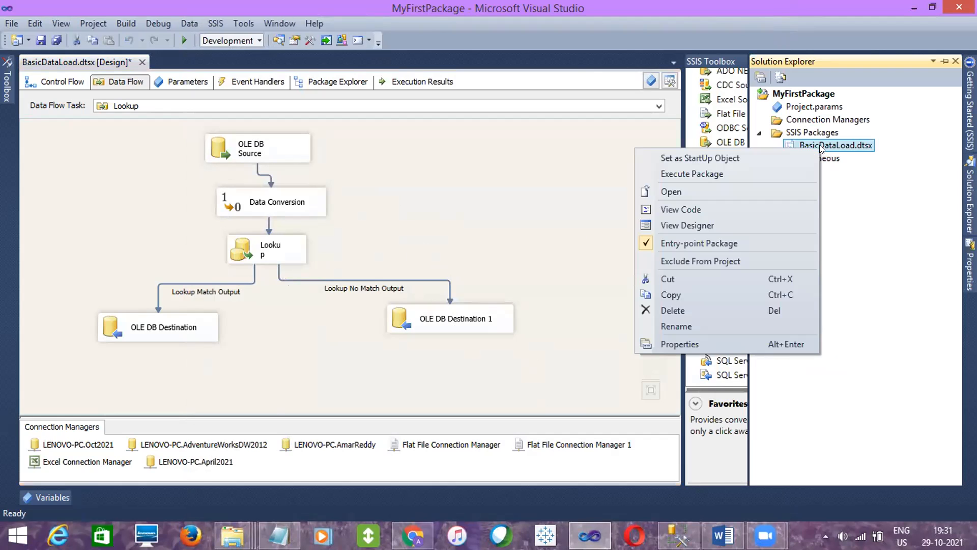
{"action": "left_click", "coordinate": [713, 172]}
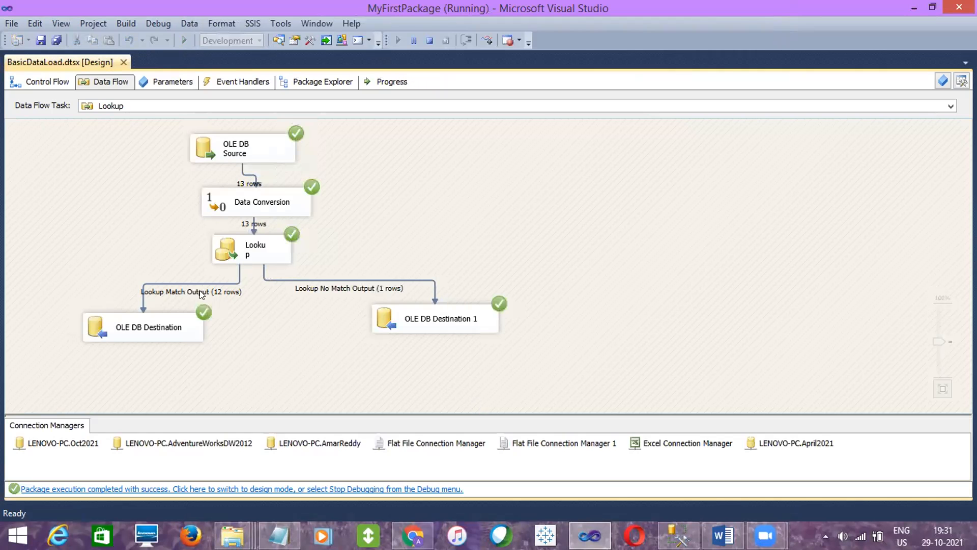
{"action": "left_click", "coordinate": [174, 331]}
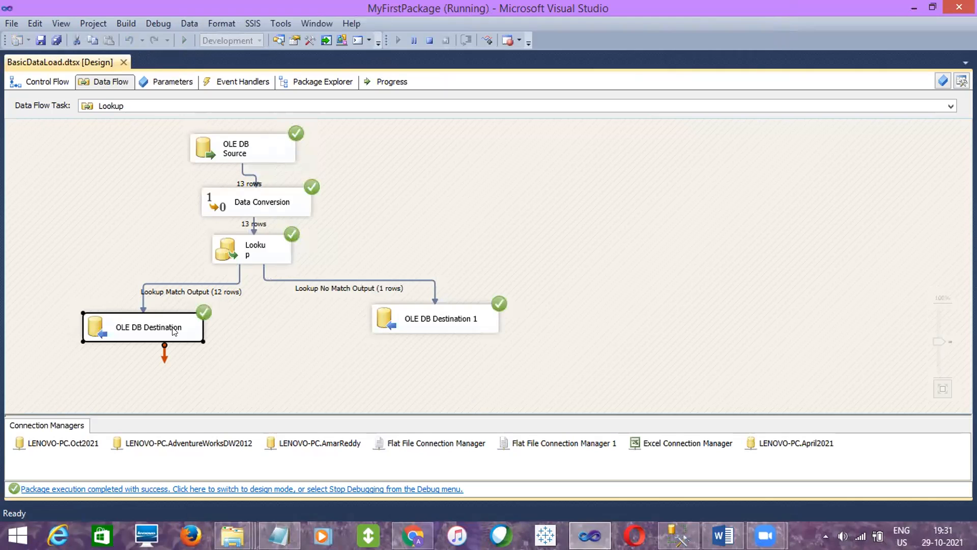
{"action": "left_click", "coordinate": [438, 318]}
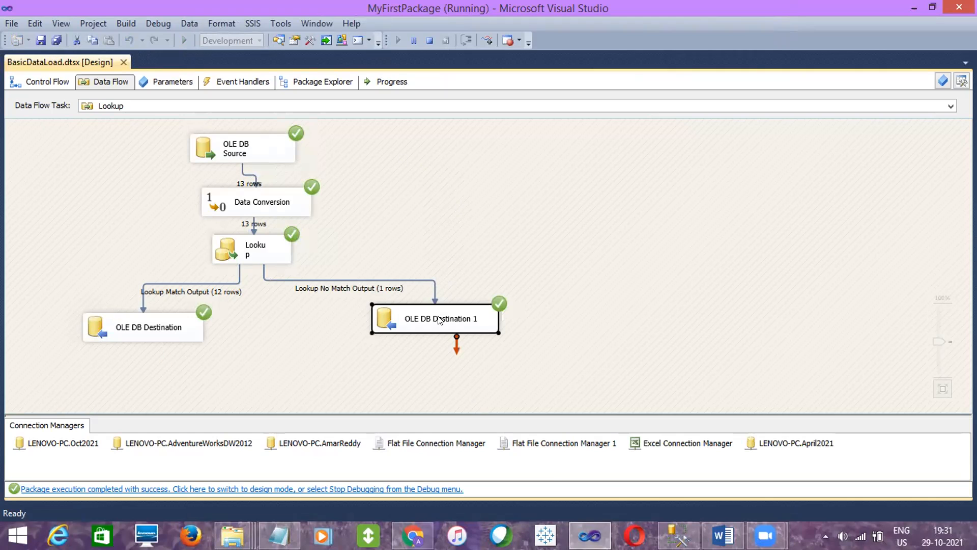
- Switch to SQL Server Management Studio, query the EmpDetails table and inspect the first returned row
{"action": "left_click", "coordinate": [675, 524]}
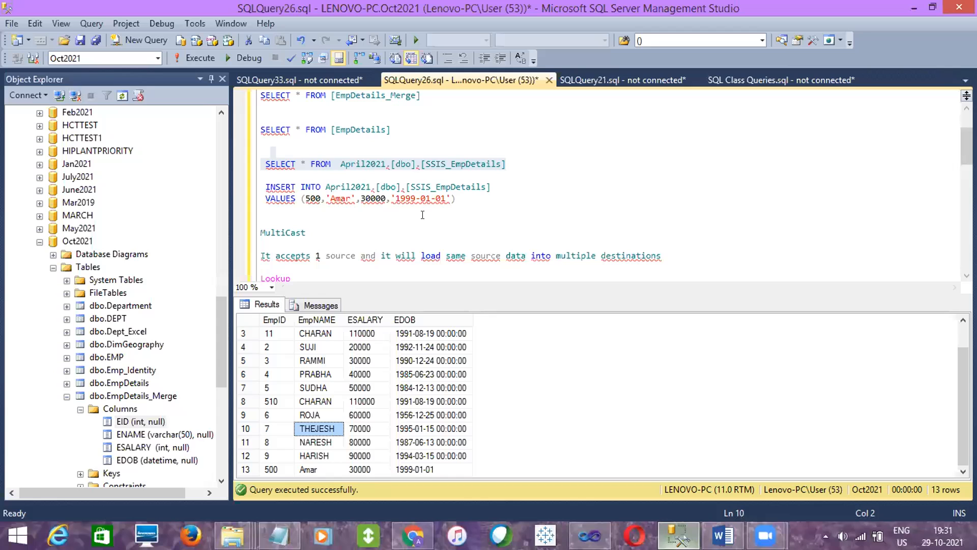
{"action": "left_click_drag", "start_coordinate": [391, 130], "coordinate": [260, 106]}
{"action": "key", "text": "F5"}
{"action": "left_click", "coordinate": [293, 441]}
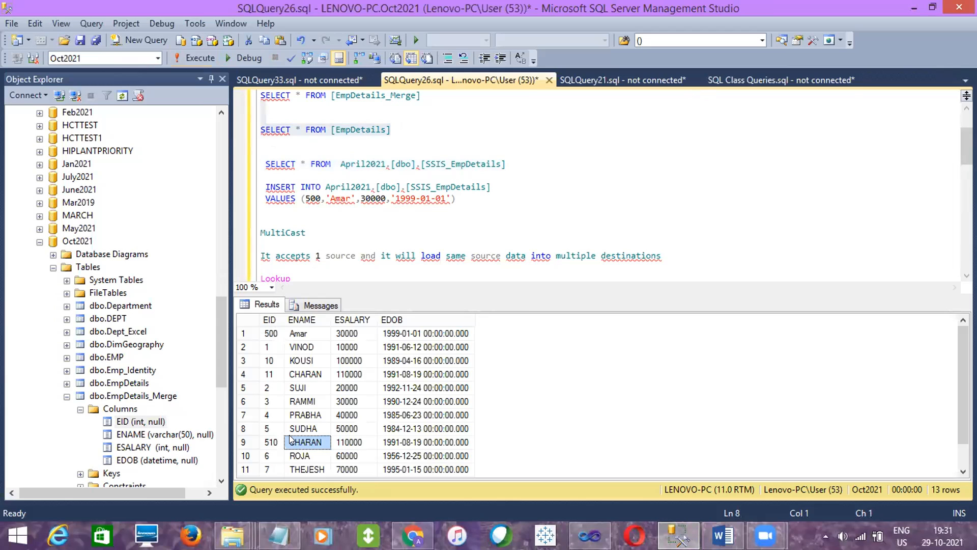
{"action": "left_click", "coordinate": [245, 336]}
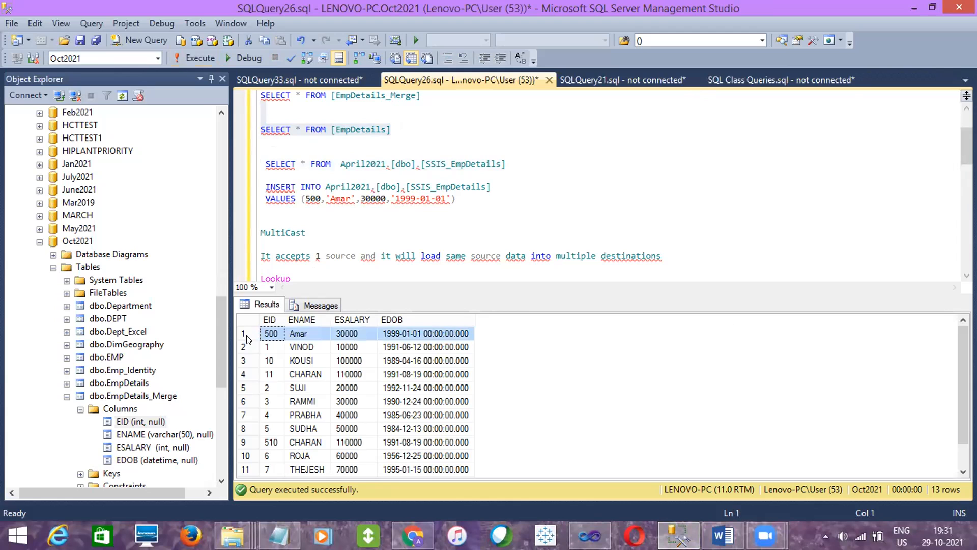
- Change the employee ID in the INSERT statement for April2021.[dbo].[SSIS_EmpDetails] to 5000 and run the statement
{"action": "left_click_drag", "start_coordinate": [344, 199], "coordinate": [335, 196]}
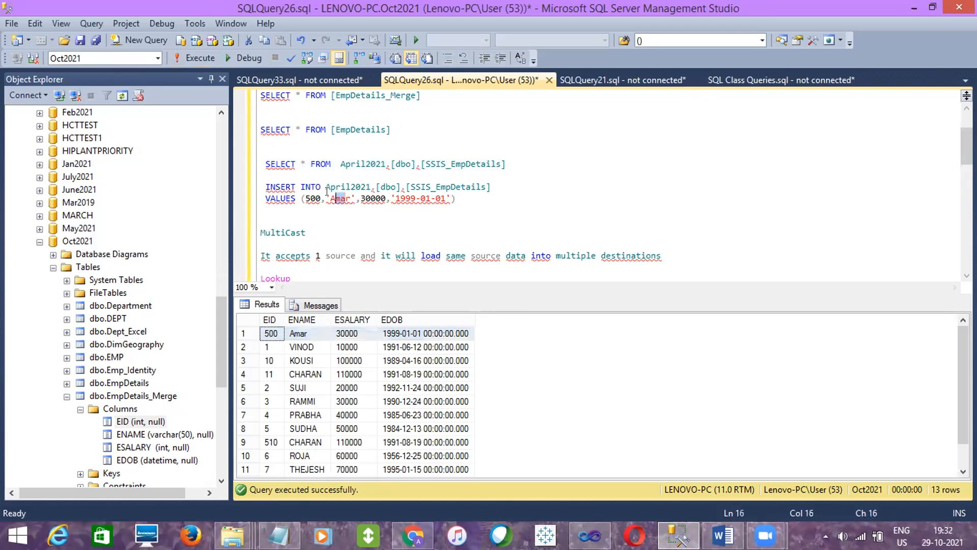
{"action": "left_click", "coordinate": [313, 196]}
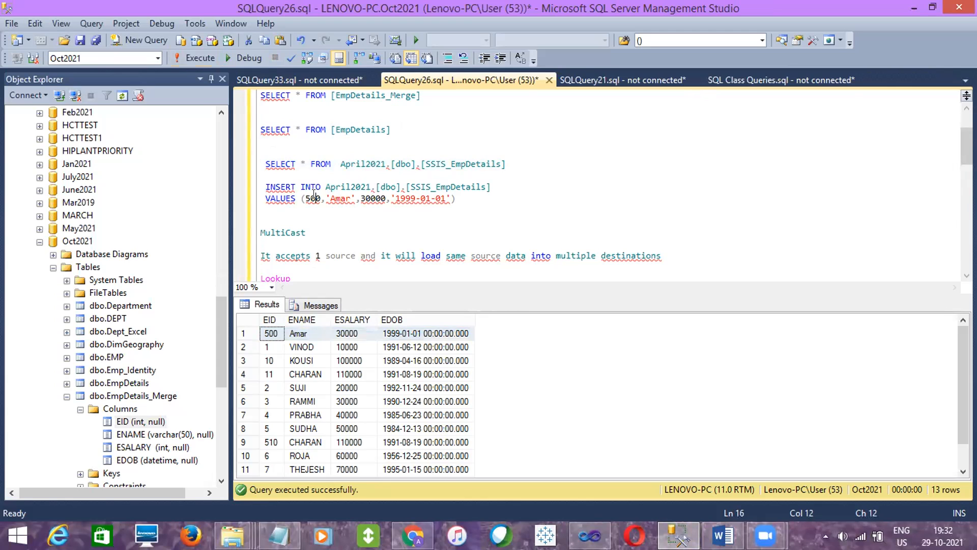
{"action": "key", "text": "Right"}
{"action": "type", "text": "0"}
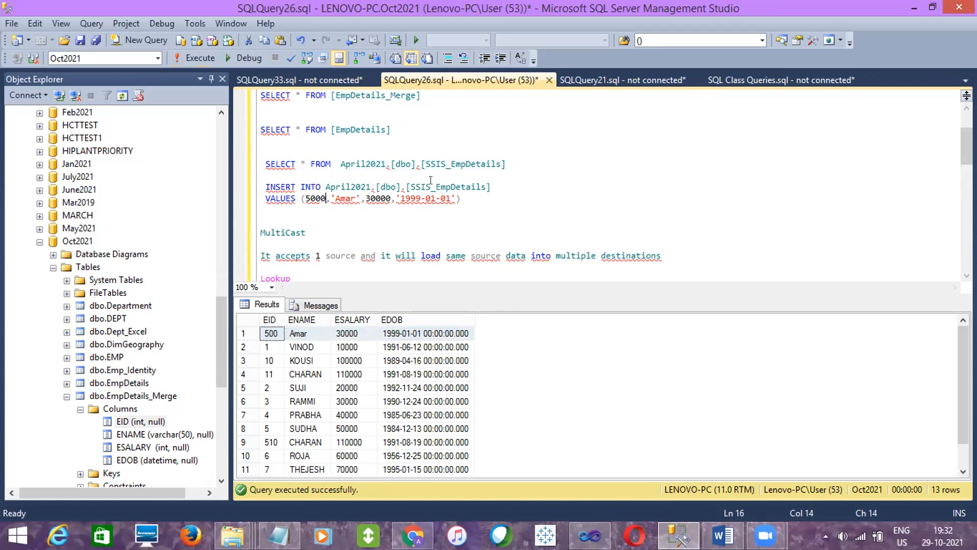
{"action": "left_click_drag", "start_coordinate": [461, 200], "coordinate": [266, 175]}
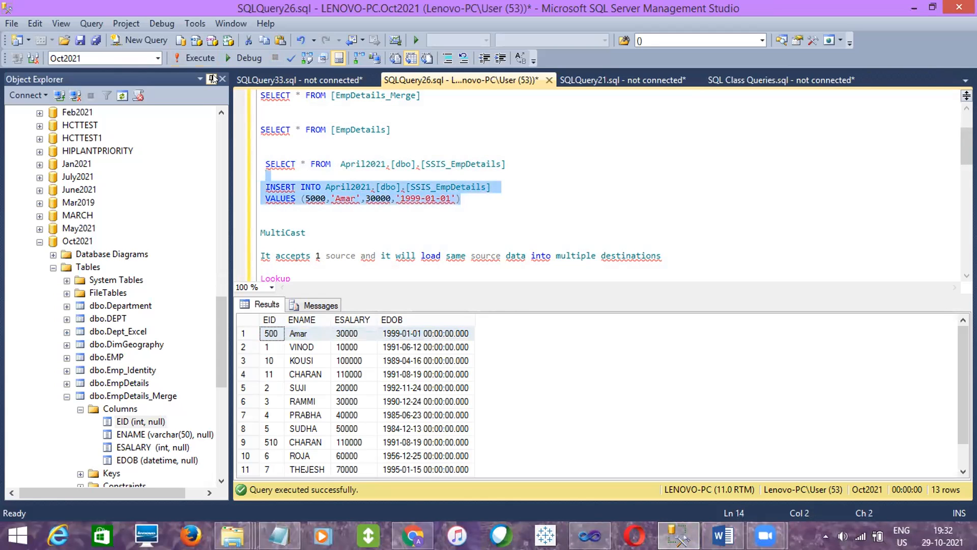
{"action": "left_click", "coordinate": [207, 60]}
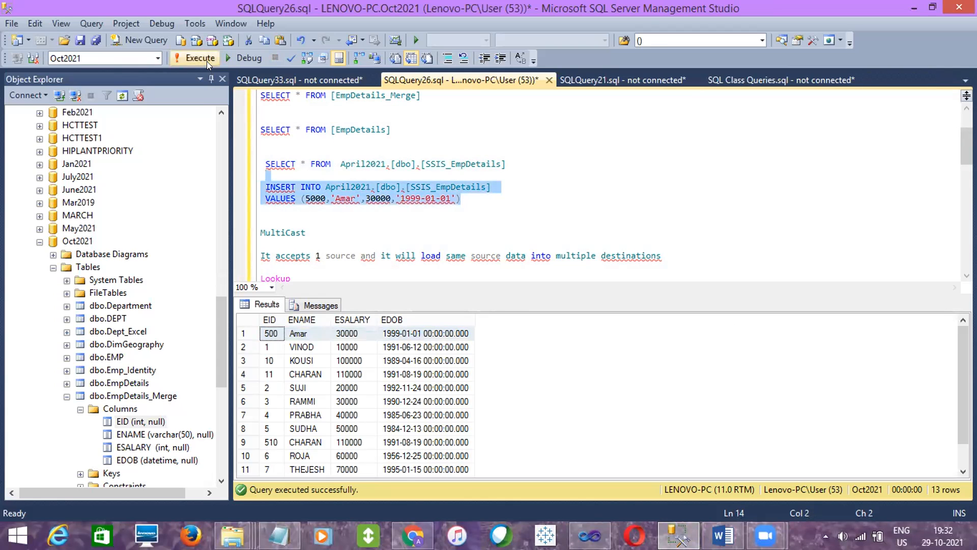
{"action": "left_click", "coordinate": [387, 199]}
{"action": "left_click", "coordinate": [353, 215]}
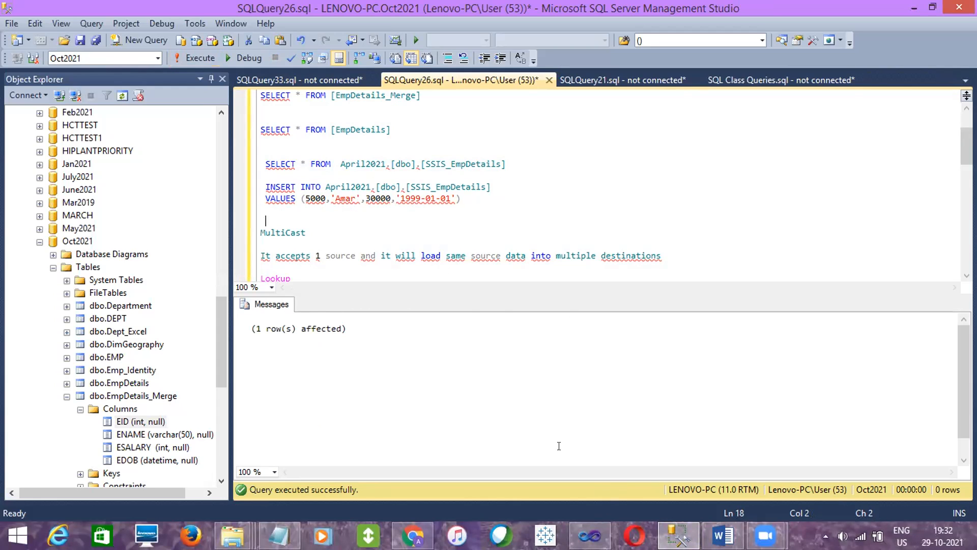
- Switch to Visual Studio and stop the package run to return the Lookup data flow to design mode
{"action": "left_click", "coordinate": [590, 536]}
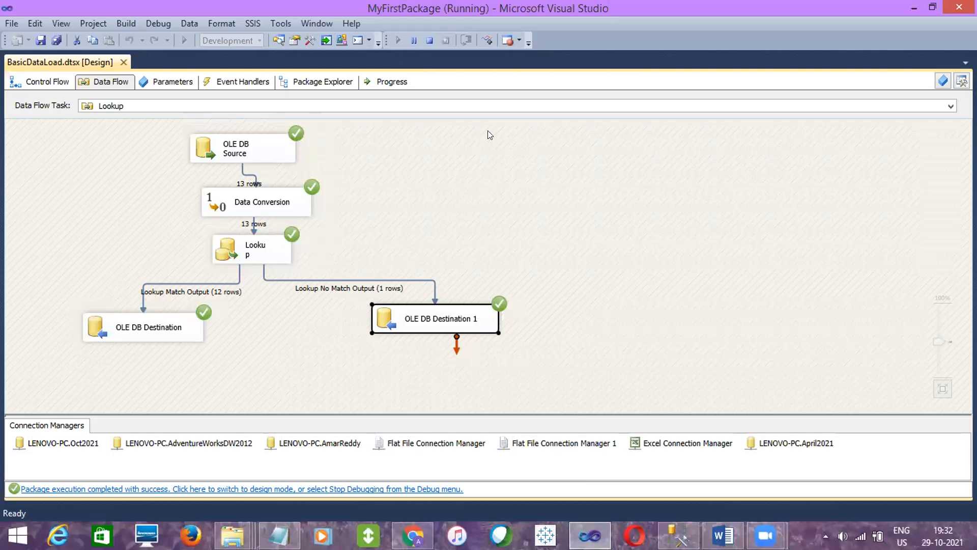
{"action": "left_click", "coordinate": [430, 40]}
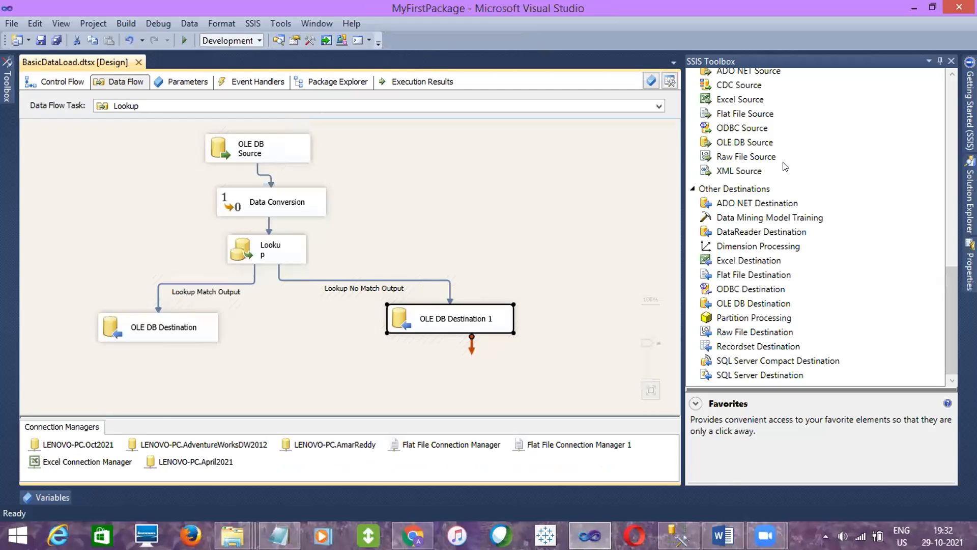
{"action": "left_click", "coordinate": [969, 198]}
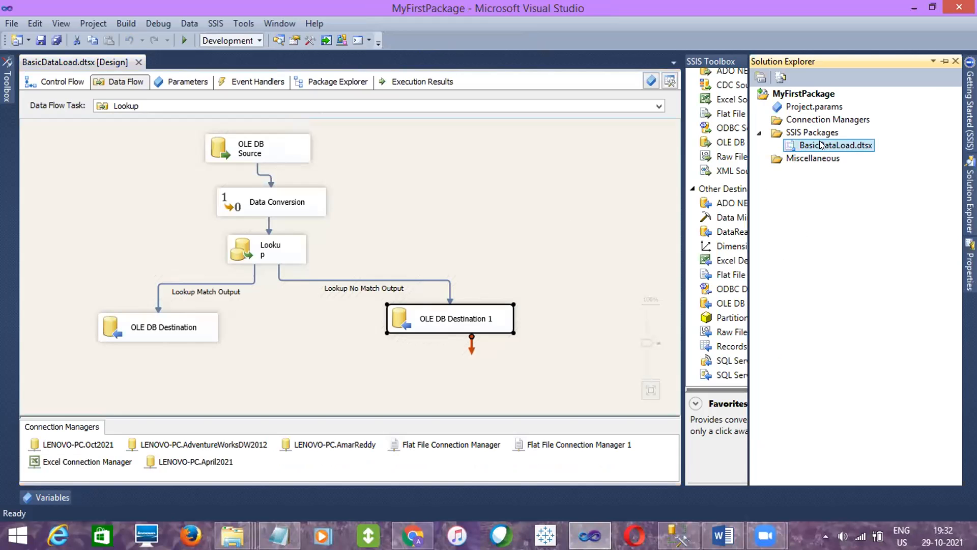
{"action": "left_click", "coordinate": [545, 199]}
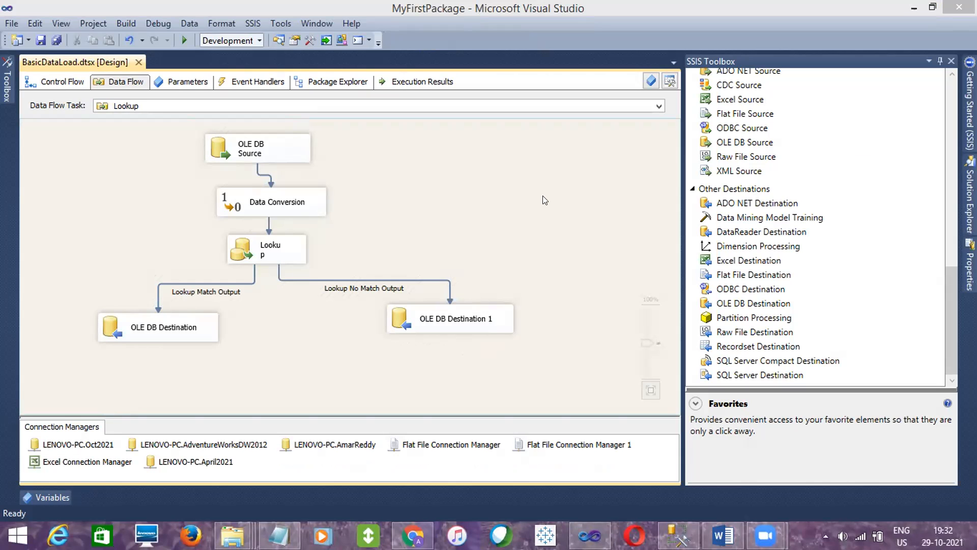
- Execute the BasicDataLoad.dtsx package again with the added source row and check OLE DB Destination 1 on the no match output
{"action": "left_click", "coordinate": [678, 534]}
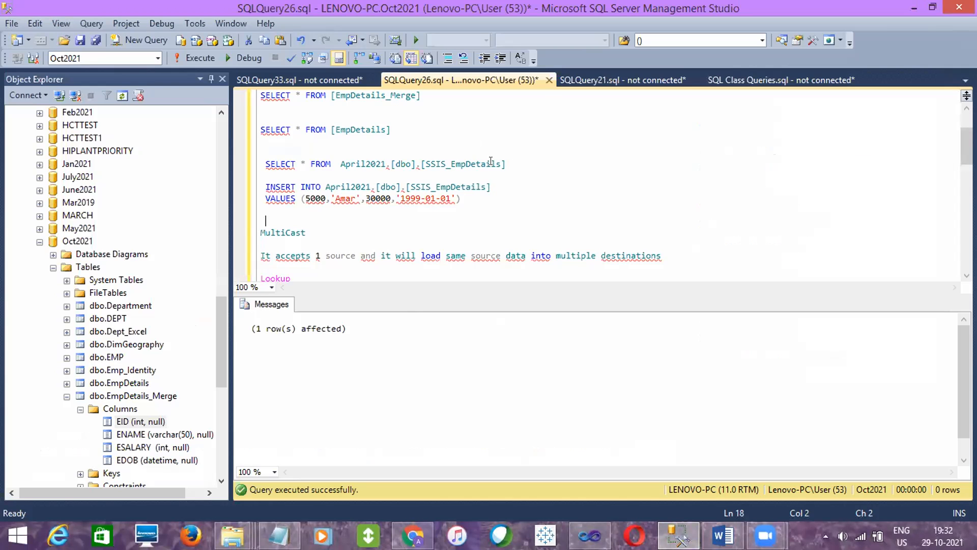
{"action": "left_click", "coordinate": [590, 535]}
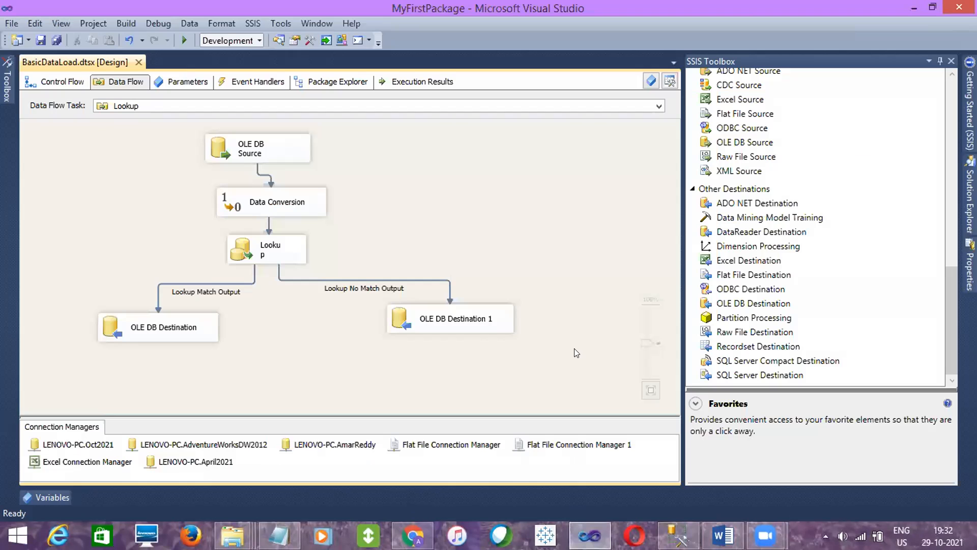
{"action": "left_click", "coordinate": [970, 196]}
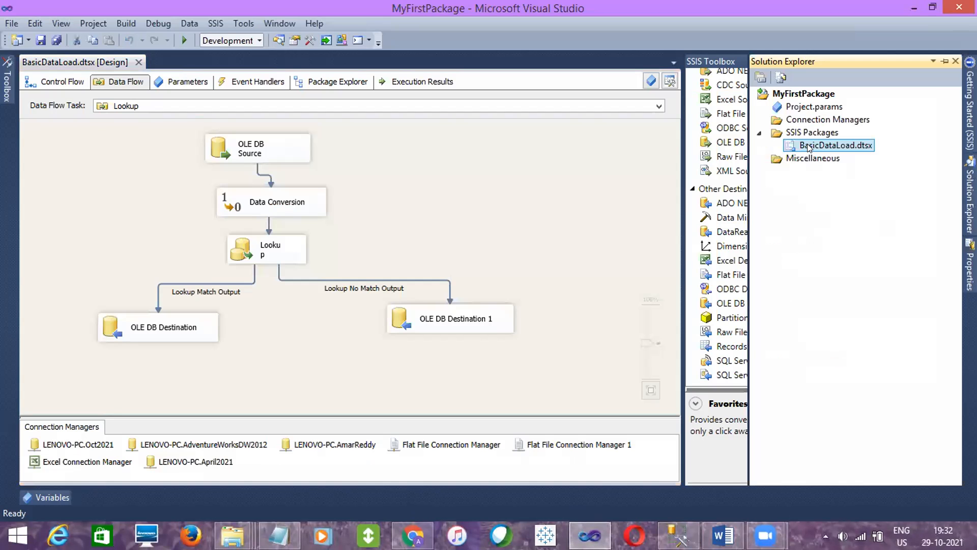
{"action": "right_click", "coordinate": [807, 143]}
{"action": "left_click", "coordinate": [712, 172]}
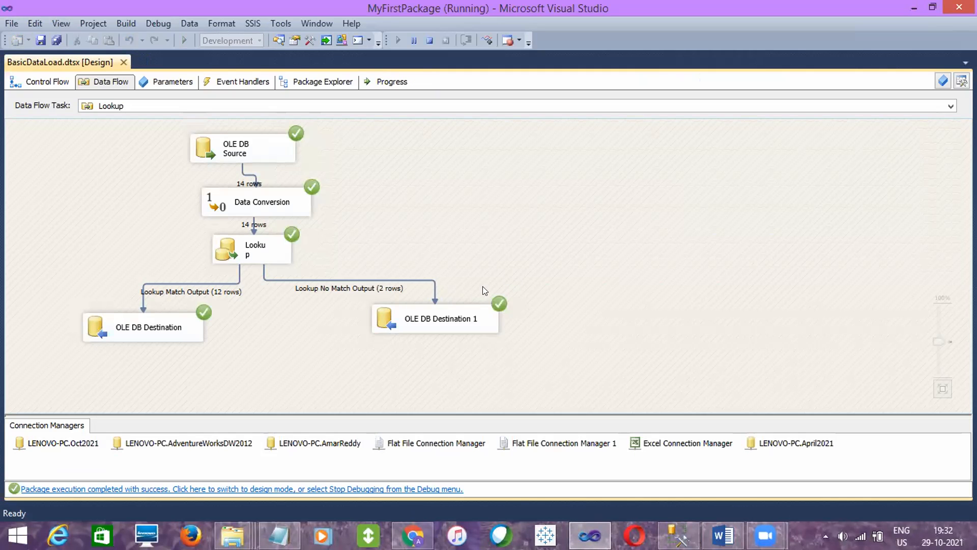
{"action": "left_click", "coordinate": [442, 311]}
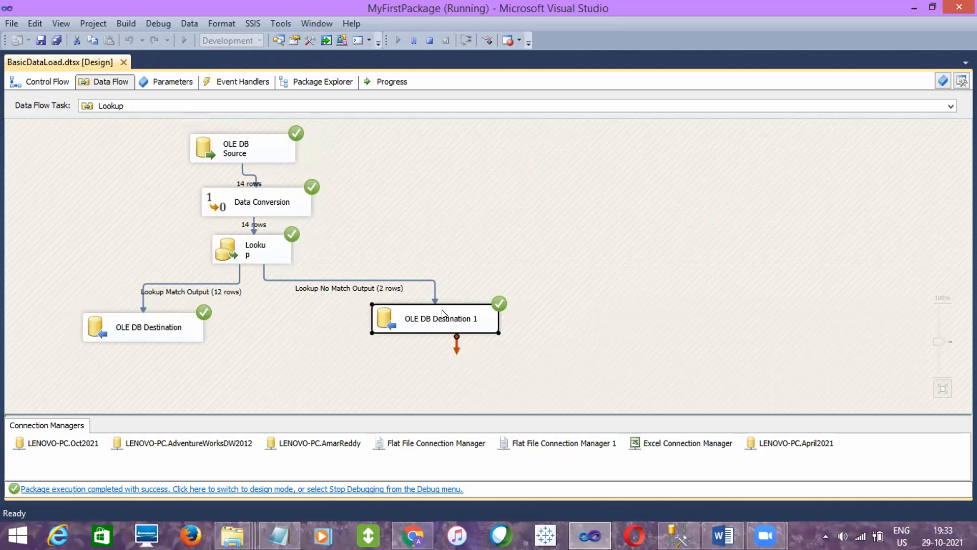
- Switch to SQL Server Management Studio, rerun the EmpDetails query and examine the last rows of the results
{"action": "left_click", "coordinate": [678, 535]}
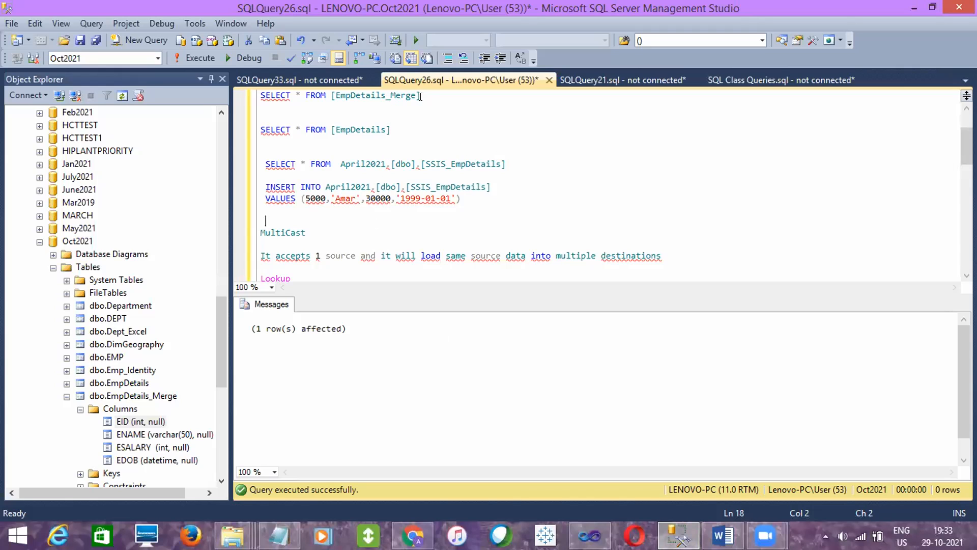
{"action": "left_click_drag", "start_coordinate": [399, 144], "coordinate": [261, 118]}
{"action": "left_click", "coordinate": [188, 58]}
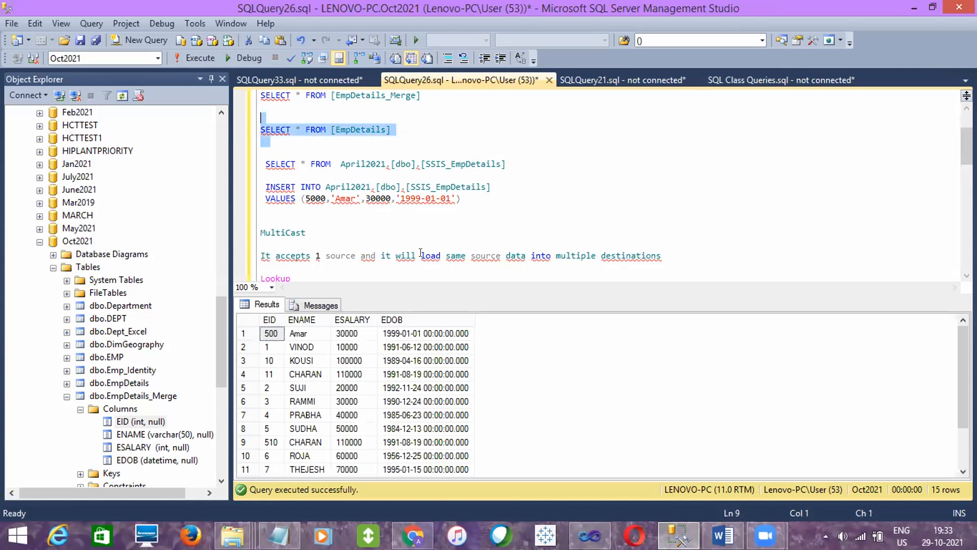
{"action": "left_click", "coordinate": [426, 387]}
{"action": "left_click", "coordinate": [271, 334]}
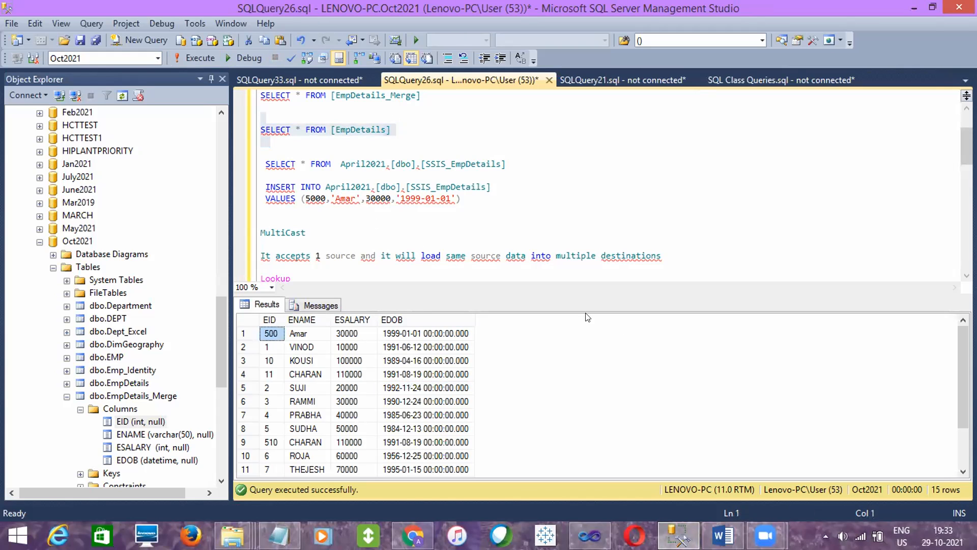
{"action": "left_click_drag", "start_coordinate": [959, 366], "coordinate": [959, 404]}
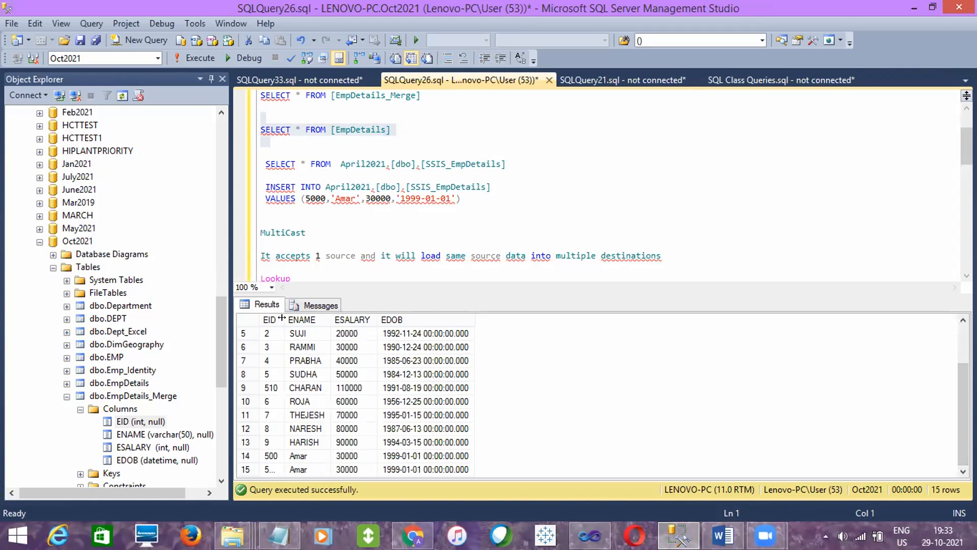
- Widen the EID column in the EmpDetails results and compare the employee IDs of the last two rows with the earlier ones
{"action": "left_click_drag", "start_coordinate": [281, 317], "coordinate": [338, 318]}
{"action": "left_click", "coordinate": [278, 456]}
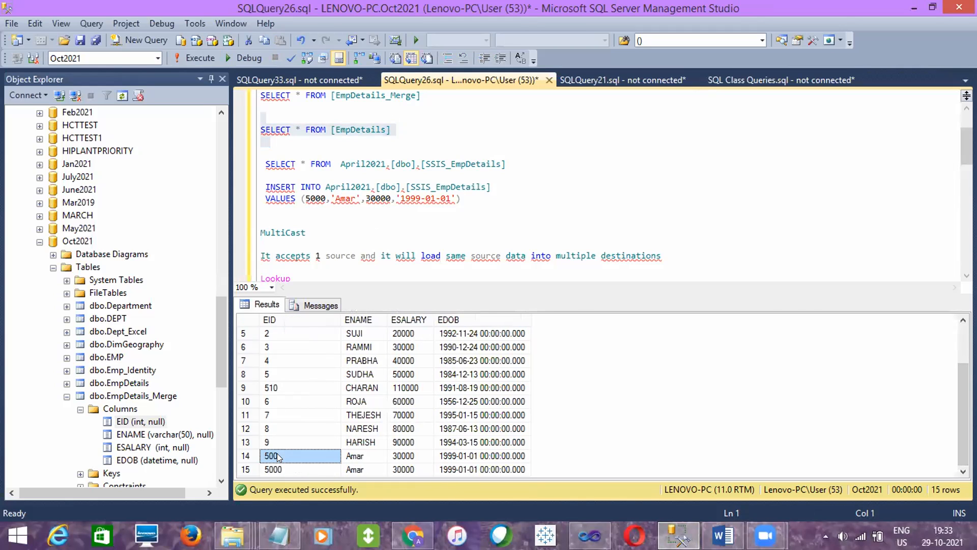
{"action": "left_click", "coordinate": [282, 468]}
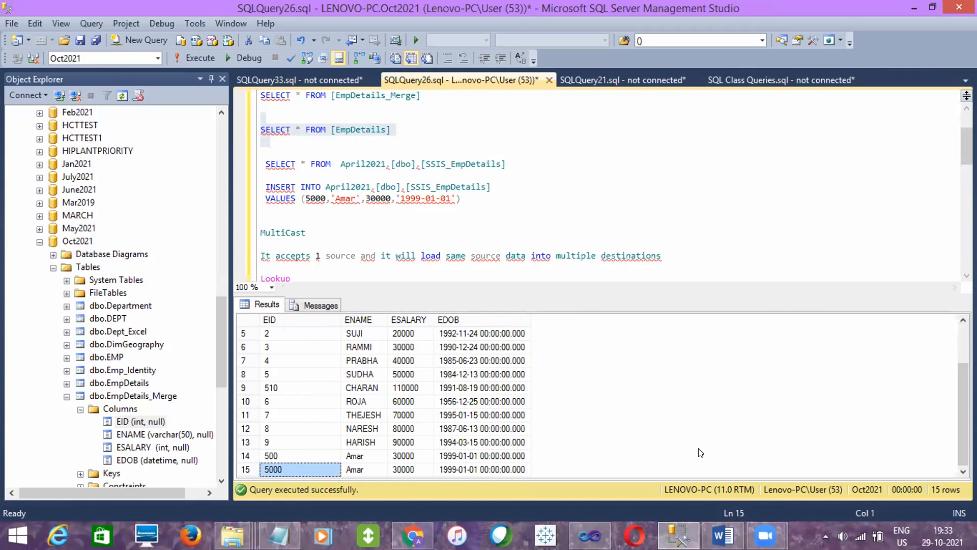
{"action": "mouse_move", "coordinate": [955, 413]}
{"action": "left_mouse_down"}
{"action": "mouse_move", "coordinate": [955, 379]}
{"action": "mouse_move", "coordinate": [955, 432]}
{"action": "left_mouse_up"}
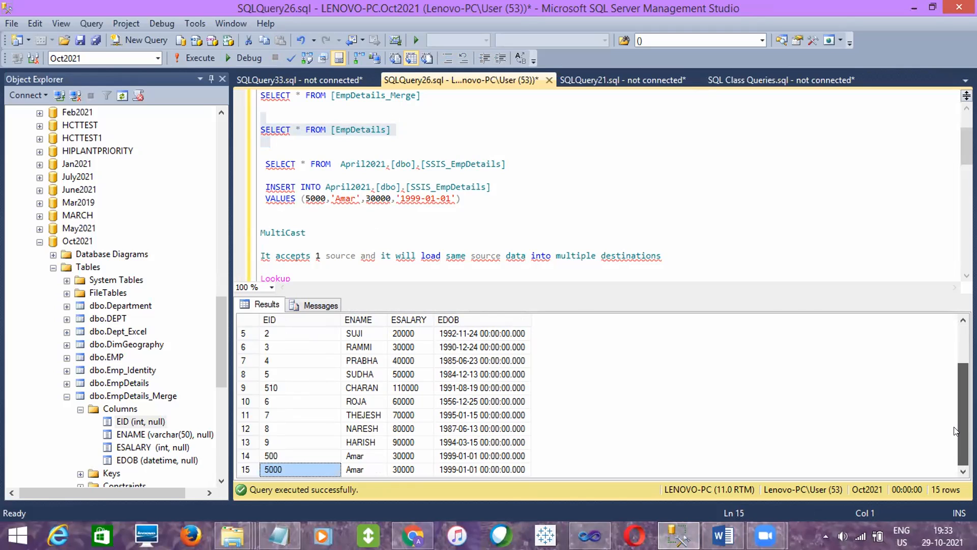
{"action": "left_click_drag", "start_coordinate": [956, 432], "coordinate": [956, 395]}
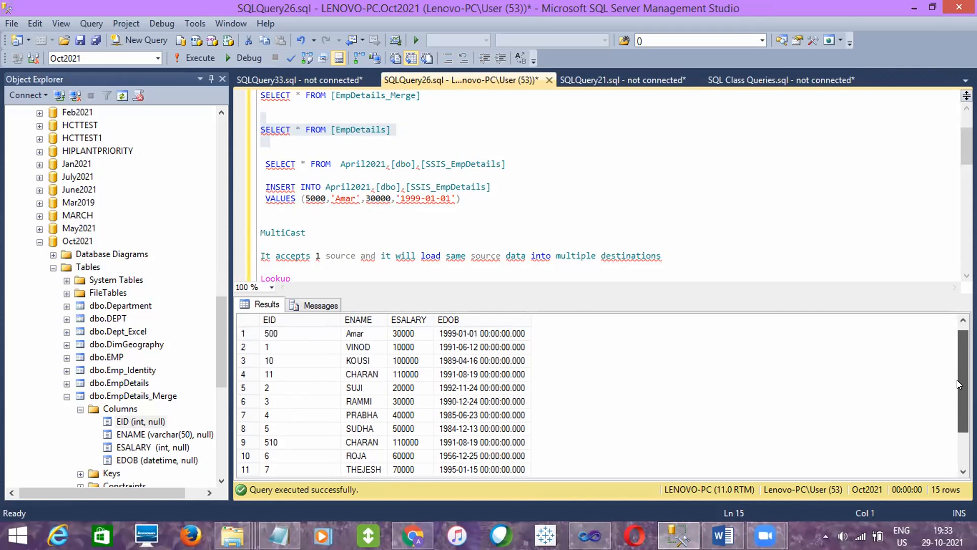
- Change the employee ID in the INSERT statement for April2021.[dbo].[SSIS_EmpDetails] to 12 and run the statement
{"action": "double_click", "coordinate": [314, 197]}
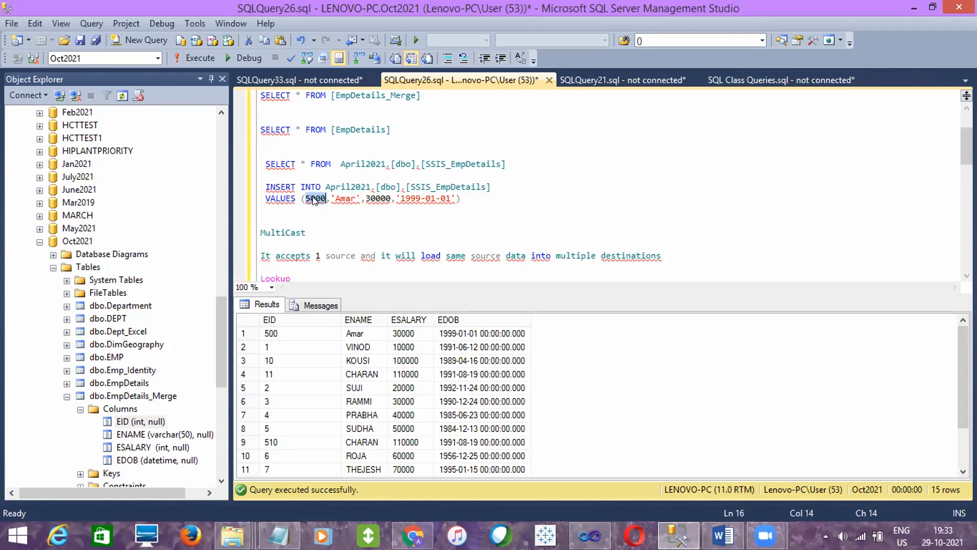
{"action": "type", "text": "12"}
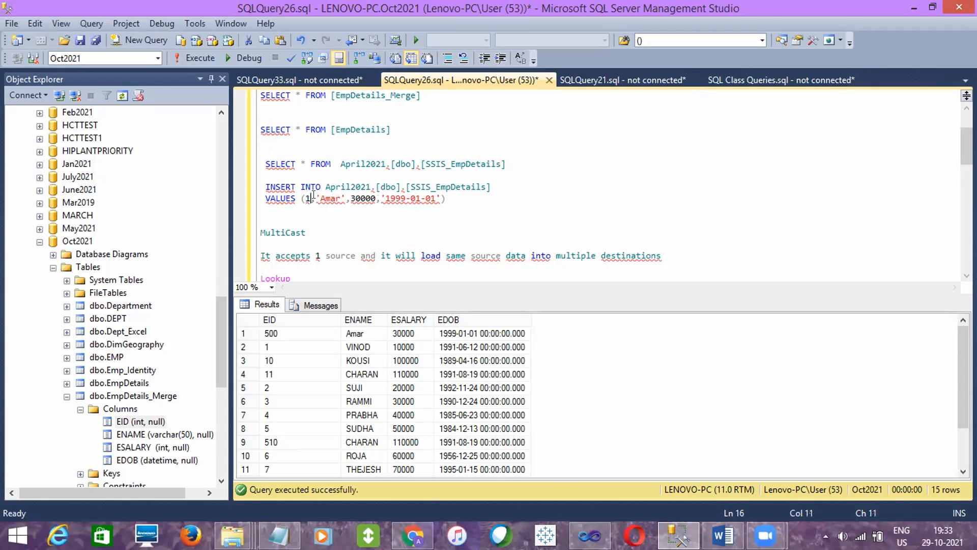
{"action": "mouse_move", "coordinate": [963, 337]}
{"action": "left_mouse_down"}
{"action": "mouse_move", "coordinate": [963, 379]}
{"action": "mouse_move", "coordinate": [963, 336]}
{"action": "left_mouse_up"}
{"action": "left_click_drag", "start_coordinate": [451, 198], "coordinate": [266, 175]}
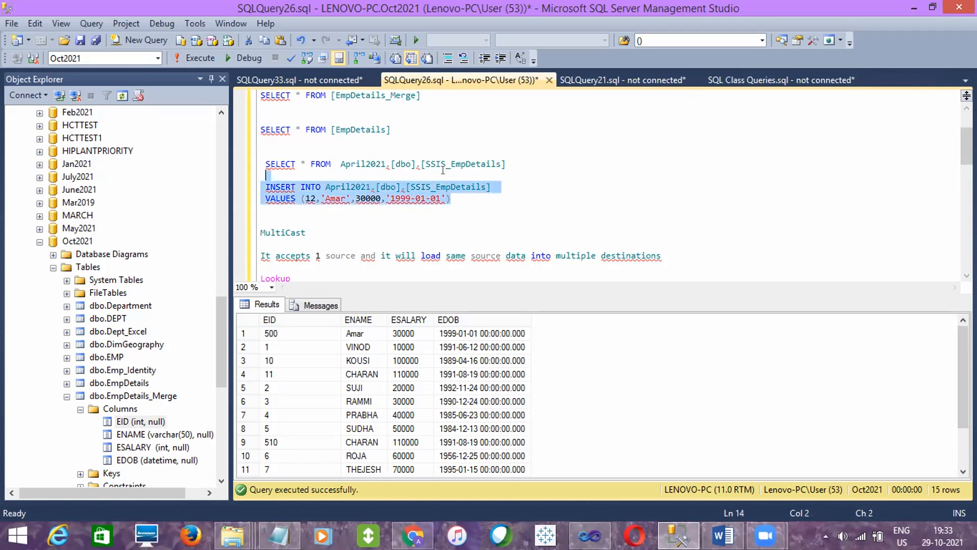
{"action": "left_click", "coordinate": [198, 58]}
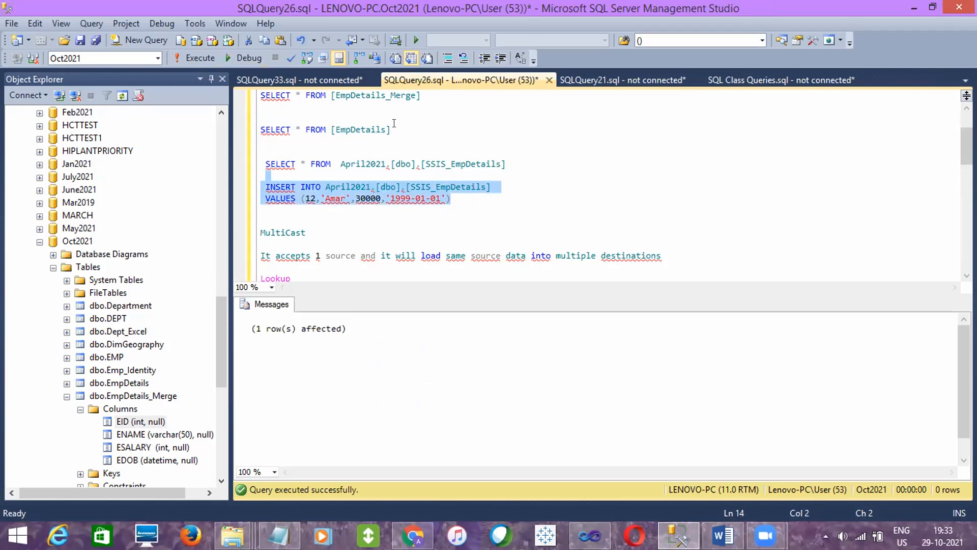
- Run the SELECT query on EmpDetails and examine the returned employee rows
{"action": "left_click_drag", "start_coordinate": [390, 130], "coordinate": [263, 118]}
{"action": "left_click", "coordinate": [213, 58]}
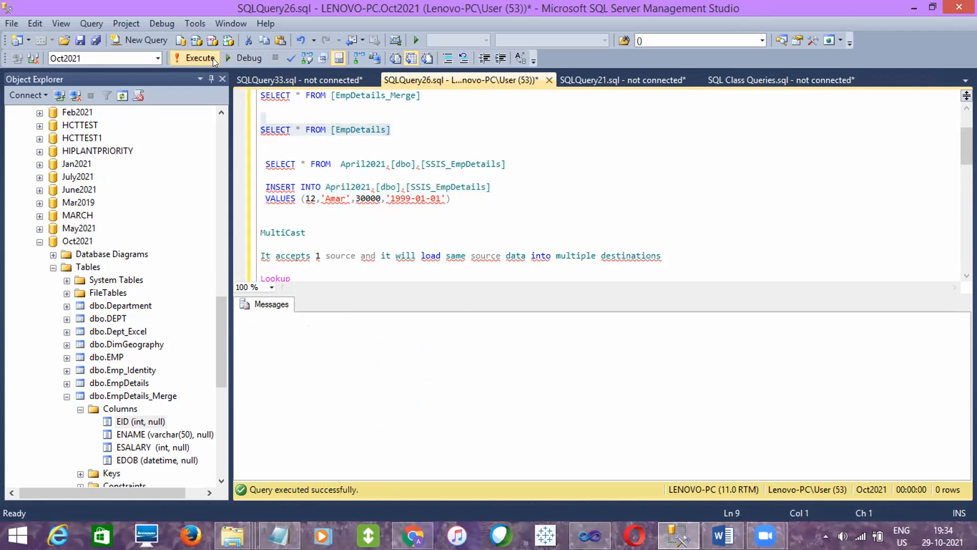
{"action": "left_click", "coordinate": [269, 401]}
{"action": "left_click_drag", "start_coordinate": [958, 374], "coordinate": [958, 411]}
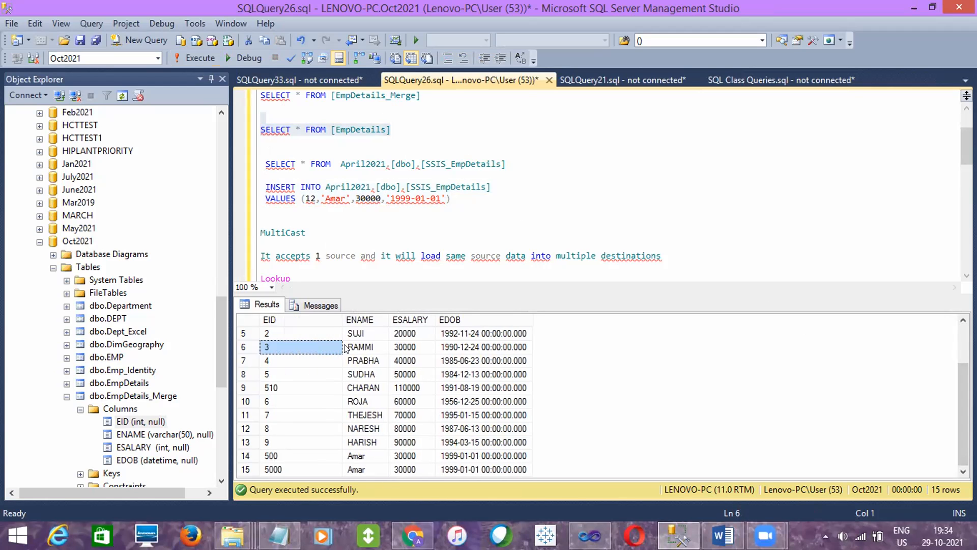
- Switch to Visual Studio, stop the previous run and execute the BasicDataLoad.dtsx package with the newly inserted source row
{"action": "left_click", "coordinate": [589, 536]}
{"action": "left_click", "coordinate": [429, 41]}
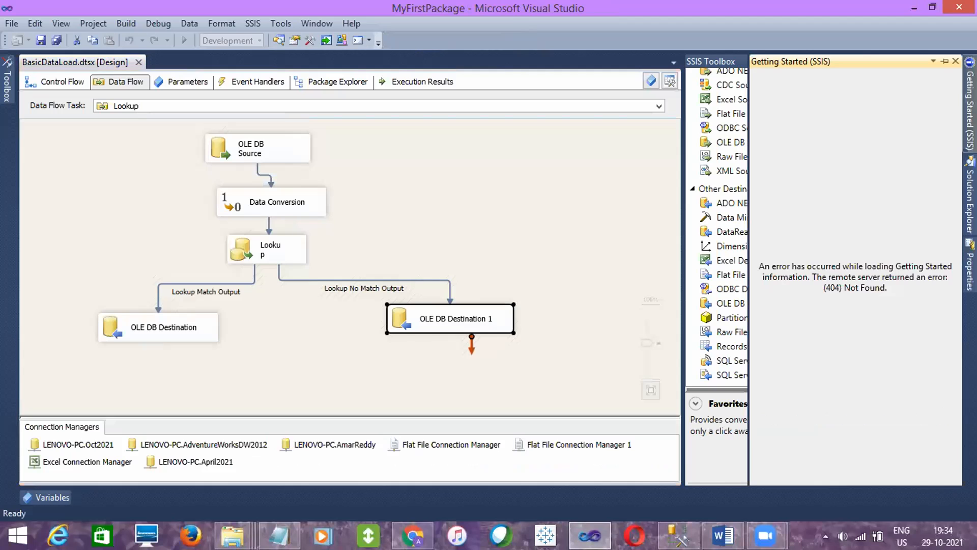
{"action": "left_click", "coordinate": [970, 201]}
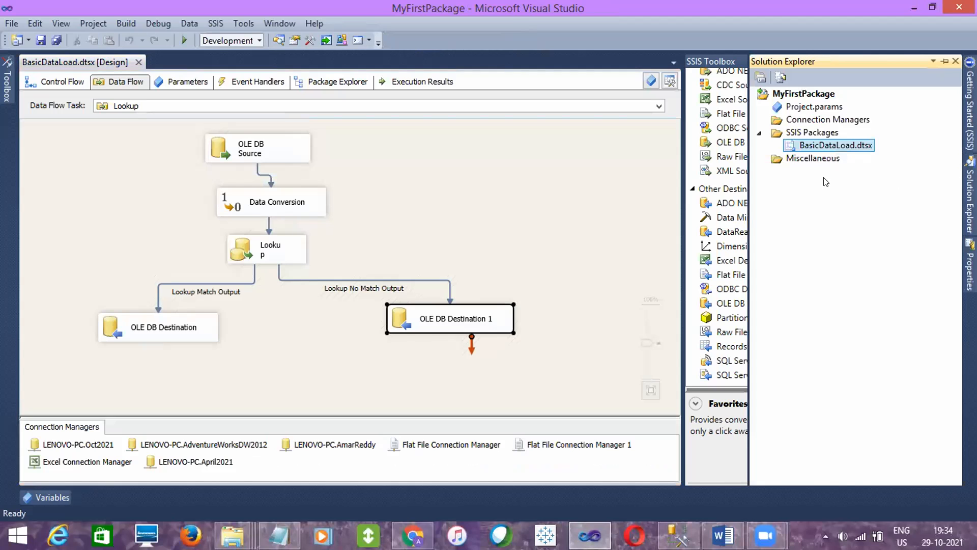
{"action": "right_click", "coordinate": [815, 148]}
{"action": "left_click", "coordinate": [728, 171]}
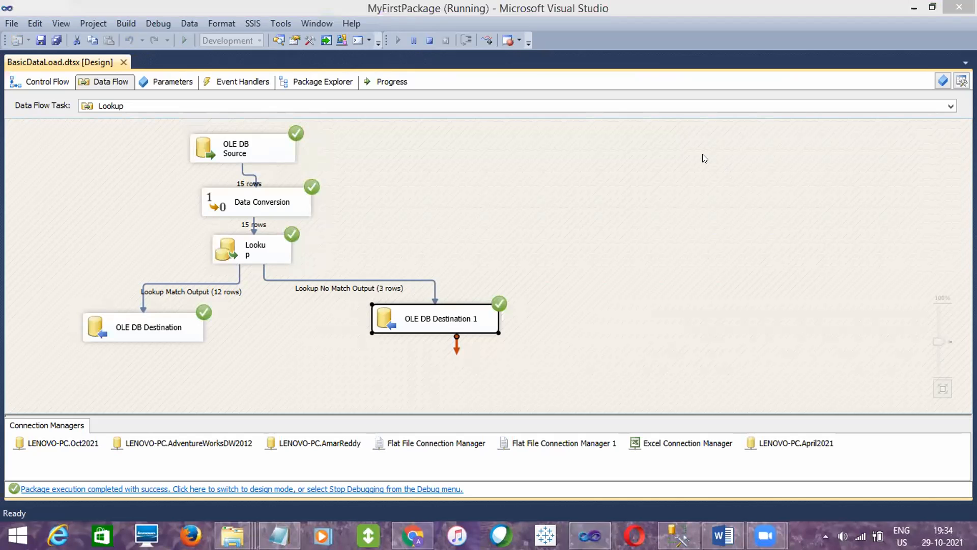
{"action": "left_click", "coordinate": [540, 171]}
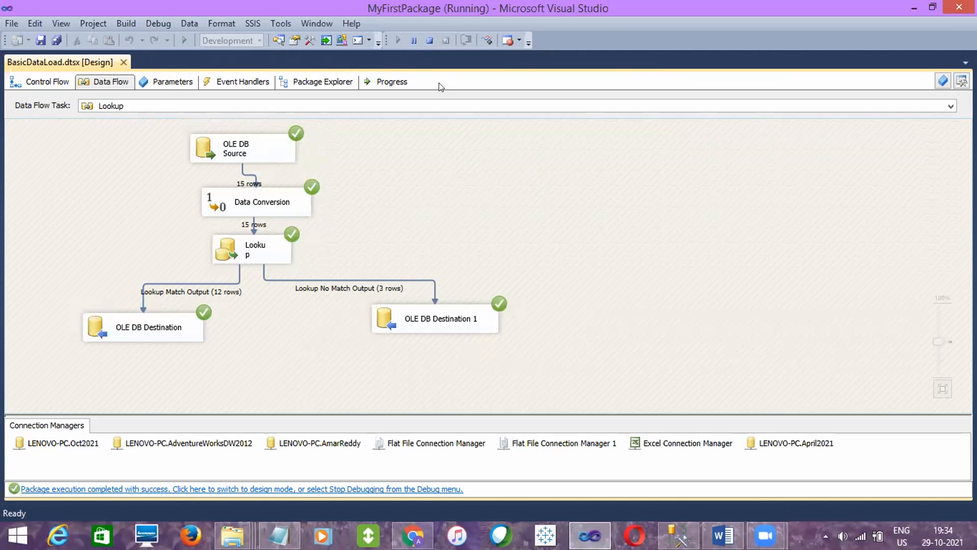
- Stop the run, execute BasicDataLoad.dtsx once more and return the Lookup data flow to design mode
{"action": "left_click", "coordinate": [430, 40]}
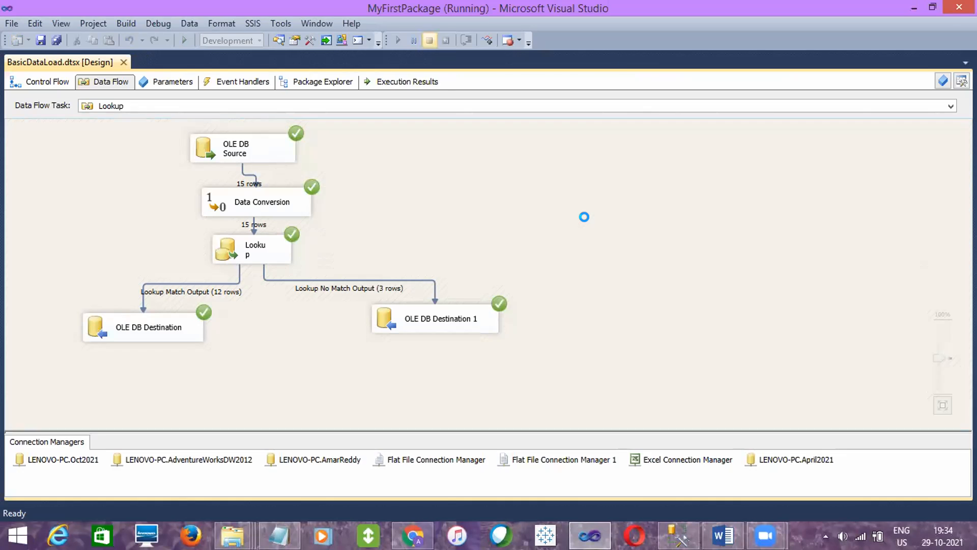
{"action": "left_click", "coordinate": [970, 201]}
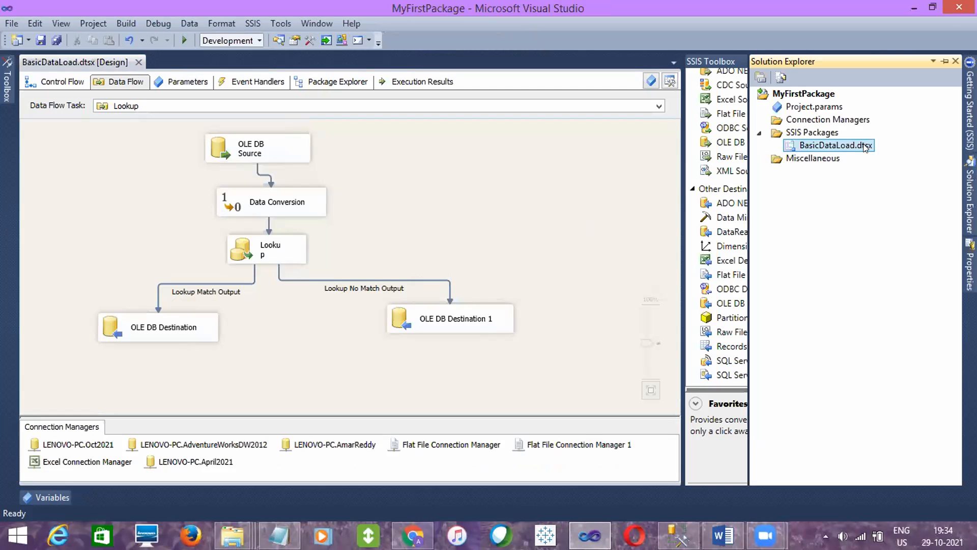
{"action": "right_click", "coordinate": [855, 147]}
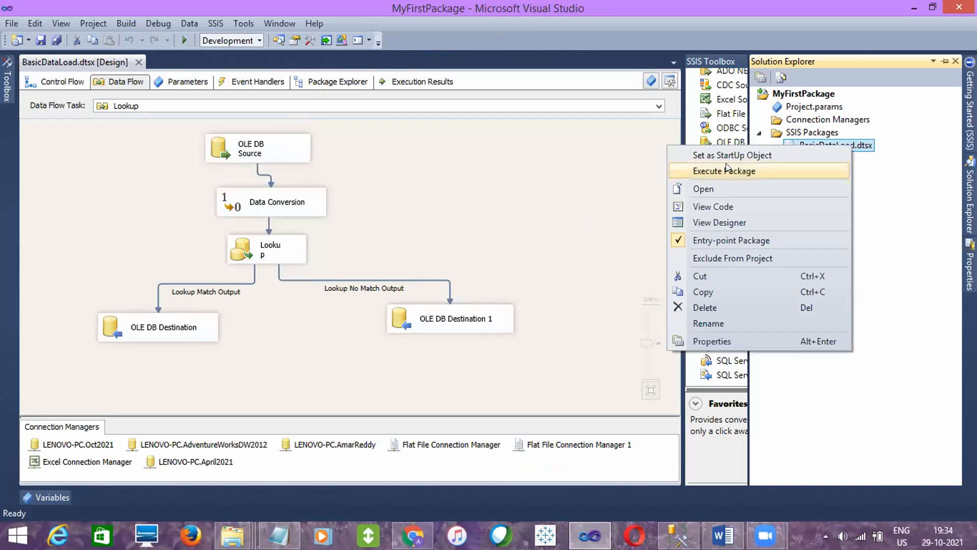
{"action": "left_click", "coordinate": [726, 163]}
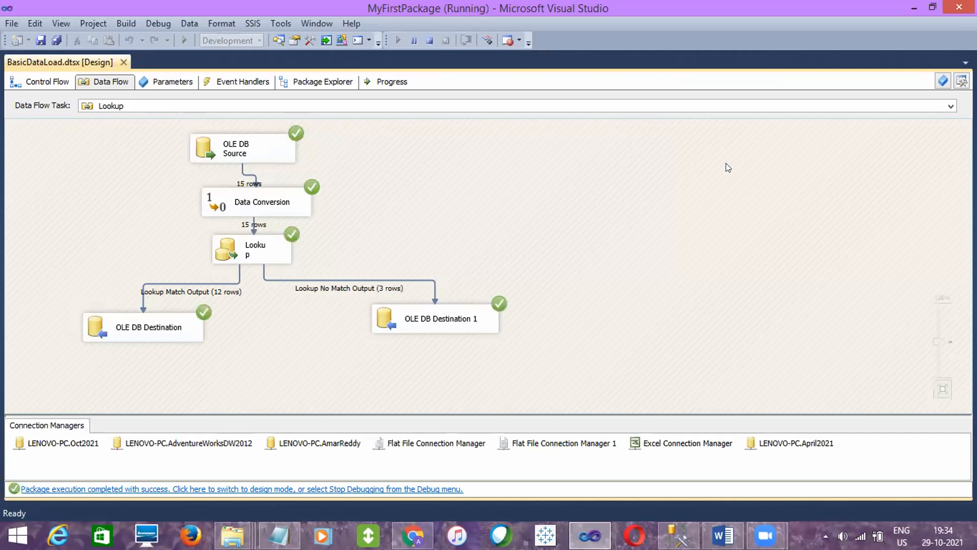
{"action": "left_click", "coordinate": [429, 41]}
- Set the Lookup transformation's cache mode to Partial cache
{"action": "left_click", "coordinate": [278, 240]}
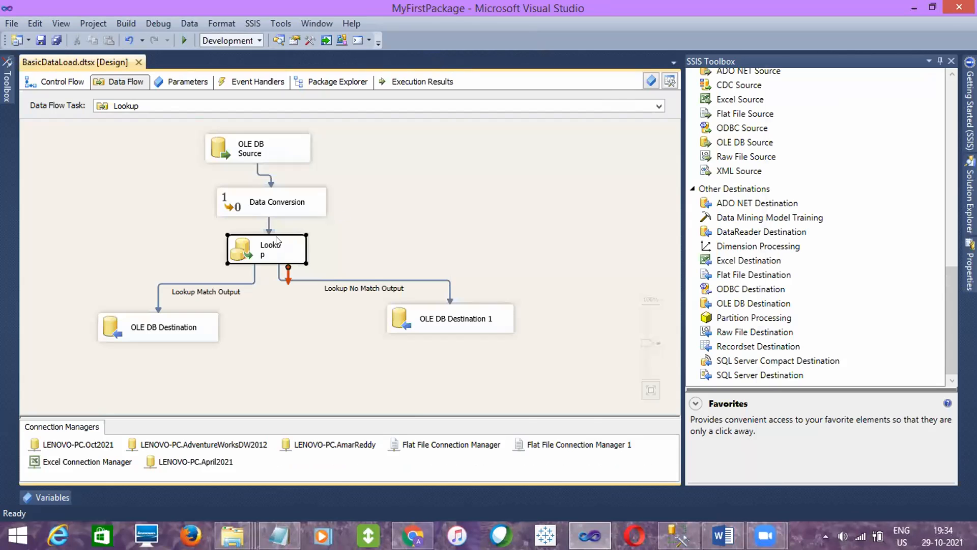
{"action": "double_click", "coordinate": [278, 241]}
{"action": "left_click", "coordinate": [359, 143]}
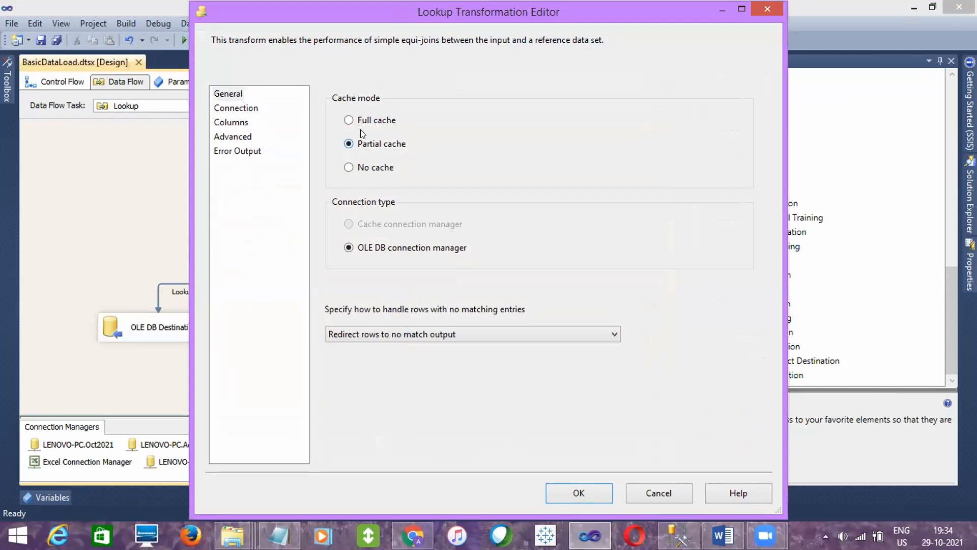
{"action": "left_click", "coordinate": [586, 487]}
{"action": "left_click", "coordinate": [575, 347]}
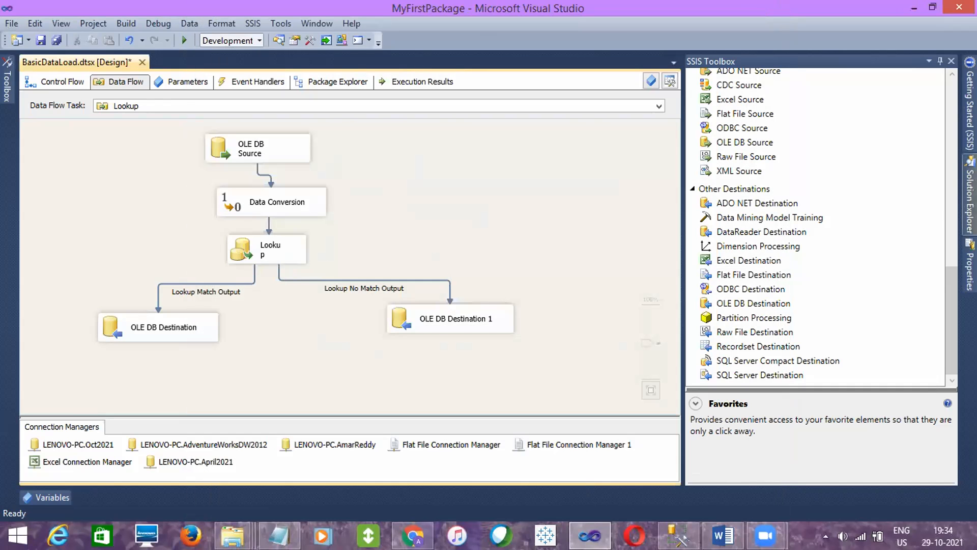
- Execute the BasicDataLoad.dtsx package with the partial cache Lookup, then stop the run
{"action": "left_click", "coordinate": [969, 201]}
{"action": "right_click", "coordinate": [816, 147]}
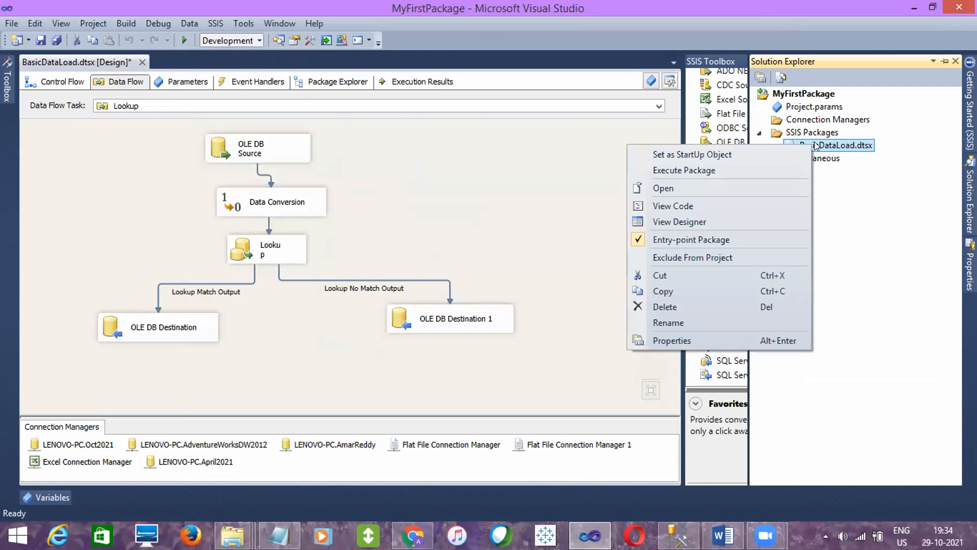
{"action": "left_click", "coordinate": [698, 168]}
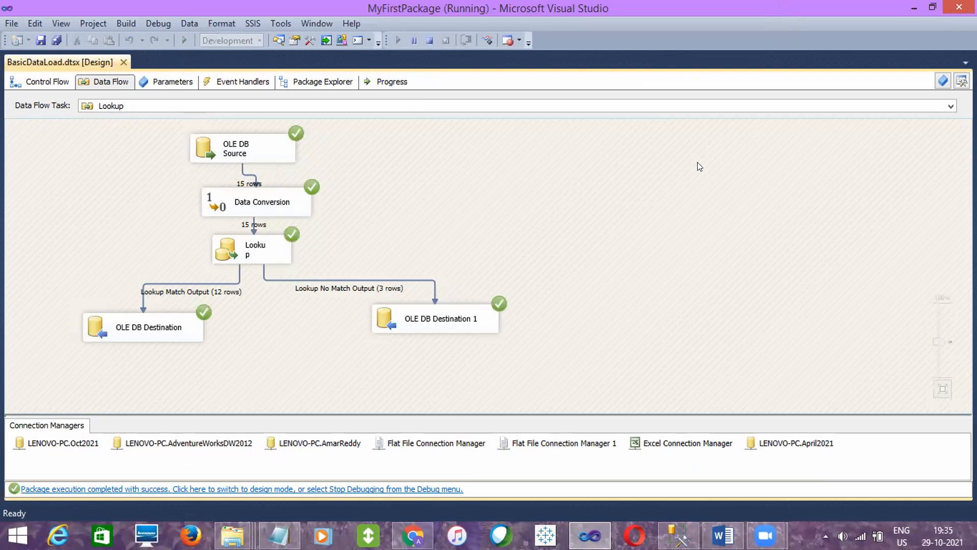
{"action": "left_click", "coordinate": [425, 45]}
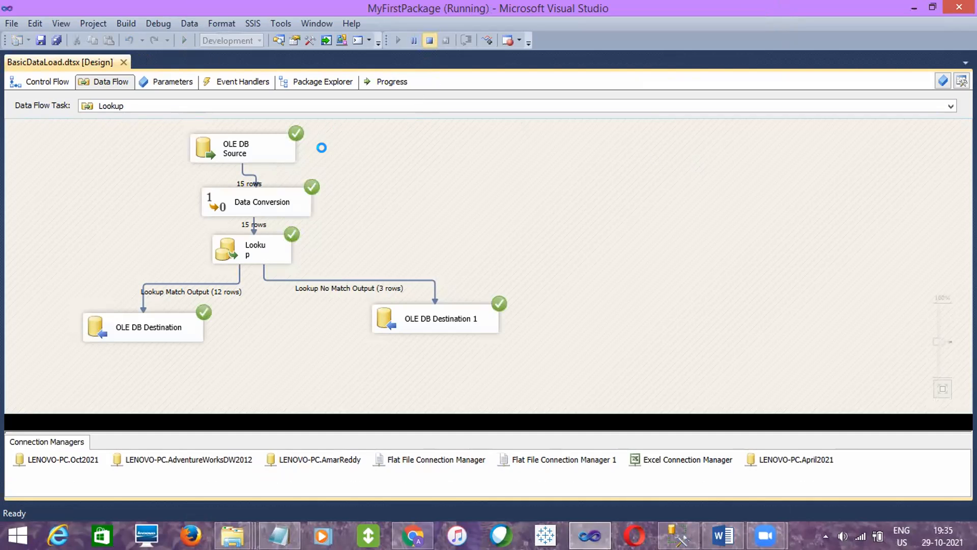
- Set the Lookup transformation's cache mode to No cache and save the package
{"action": "double_click", "coordinate": [278, 245]}
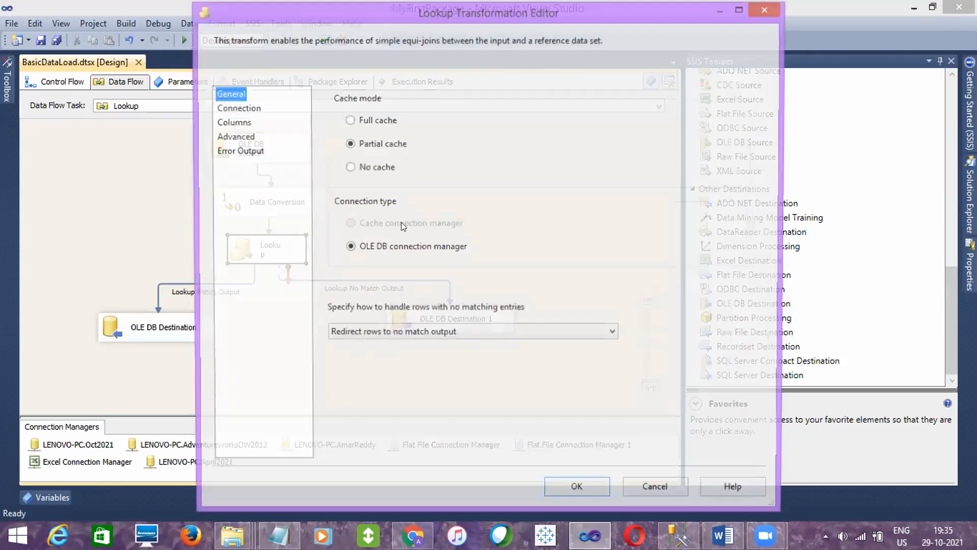
{"action": "left_click", "coordinate": [369, 169]}
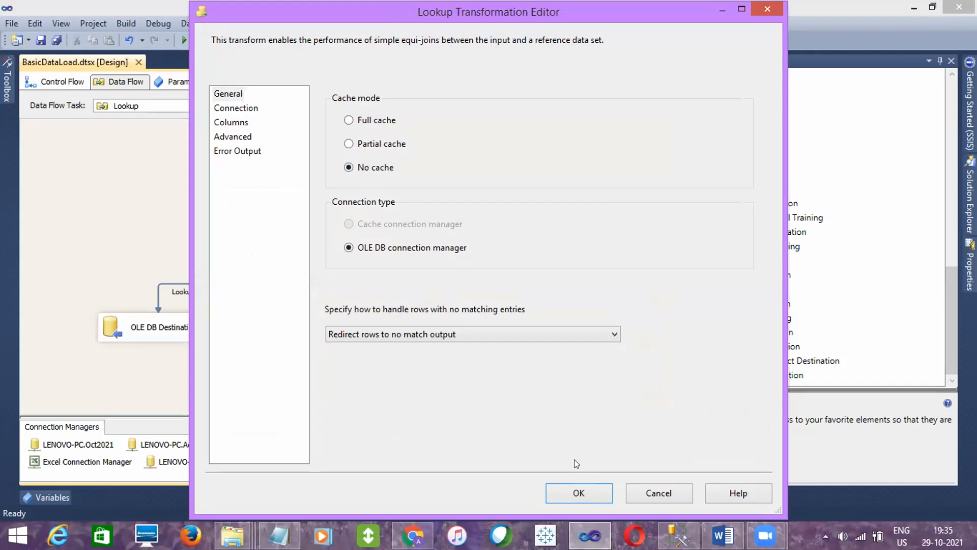
{"action": "left_click", "coordinate": [577, 482]}
{"action": "left_click", "coordinate": [510, 376]}
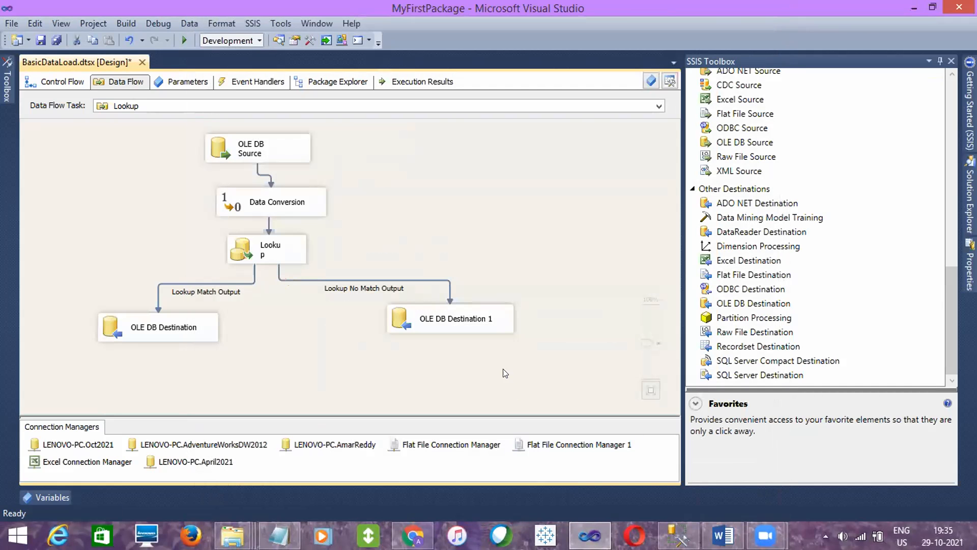
{"action": "left_click", "coordinate": [55, 42]}
- Execute the BasicDataLoad.dtsx package with the uncached Lookup and return to design mode
{"action": "mouse_move", "coordinate": [969, 199]}
{"action": "left_click", "coordinate": [849, 146]}
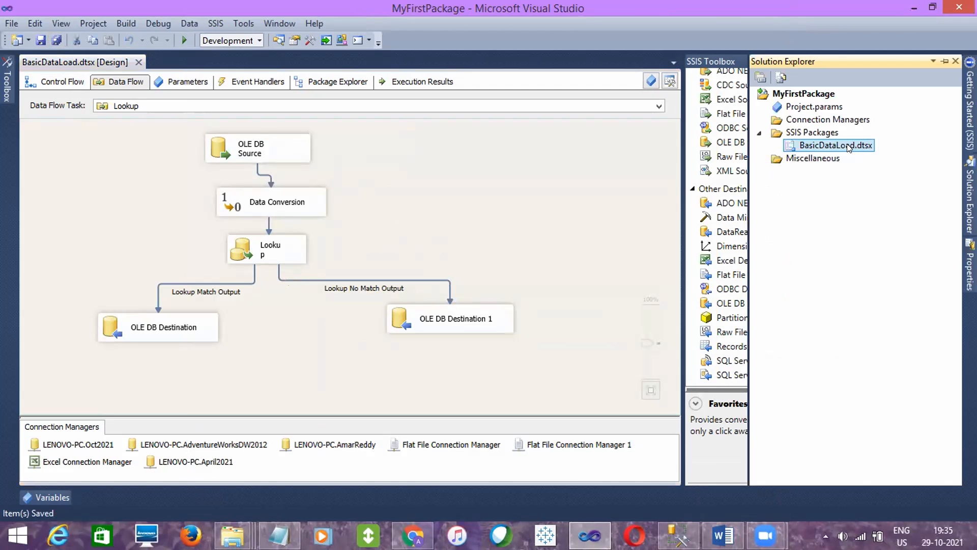
{"action": "right_click", "coordinate": [849, 147]}
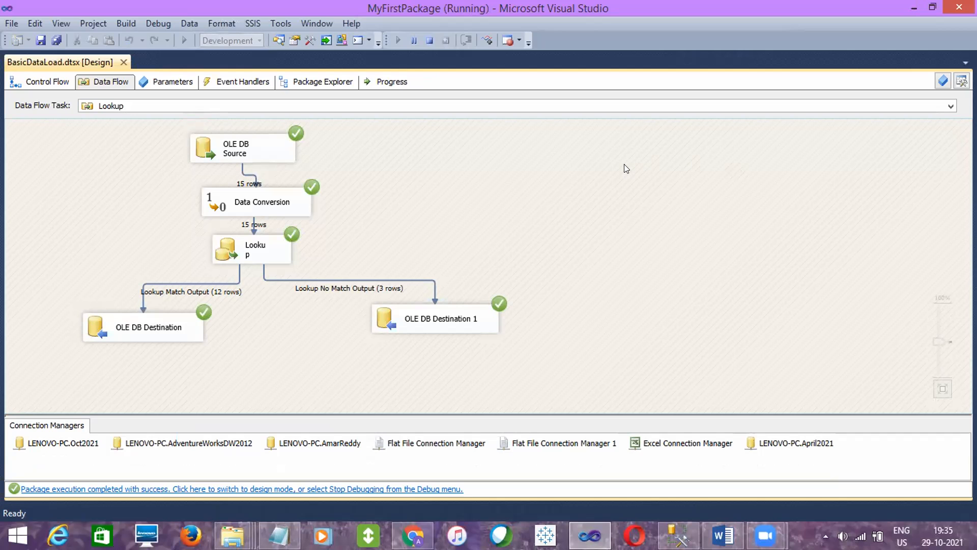
{"action": "left_click", "coordinate": [430, 40]}
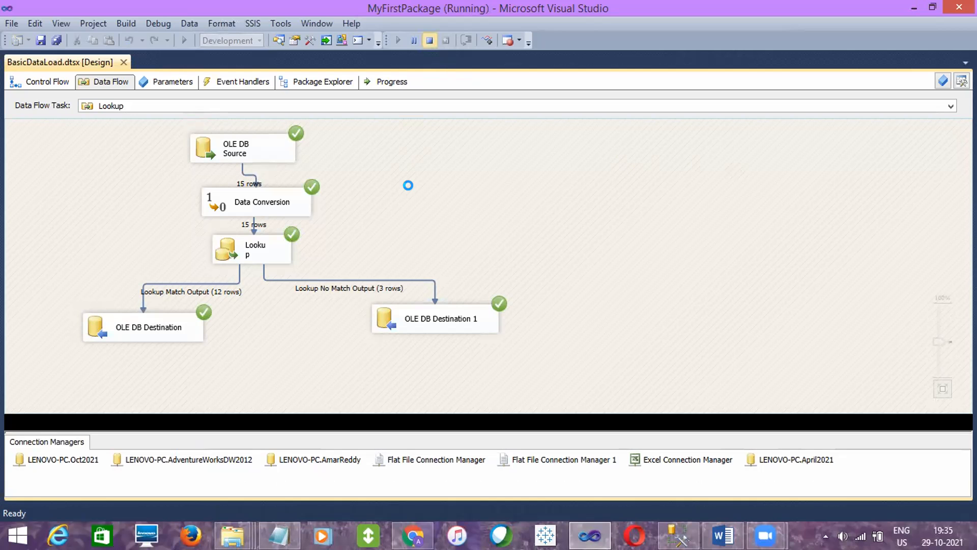
- Widen the Lookup component in the data flow so its name fits on one line and save the package
{"action": "left_click", "coordinate": [254, 203]}
{"action": "left_click", "coordinate": [268, 243]}
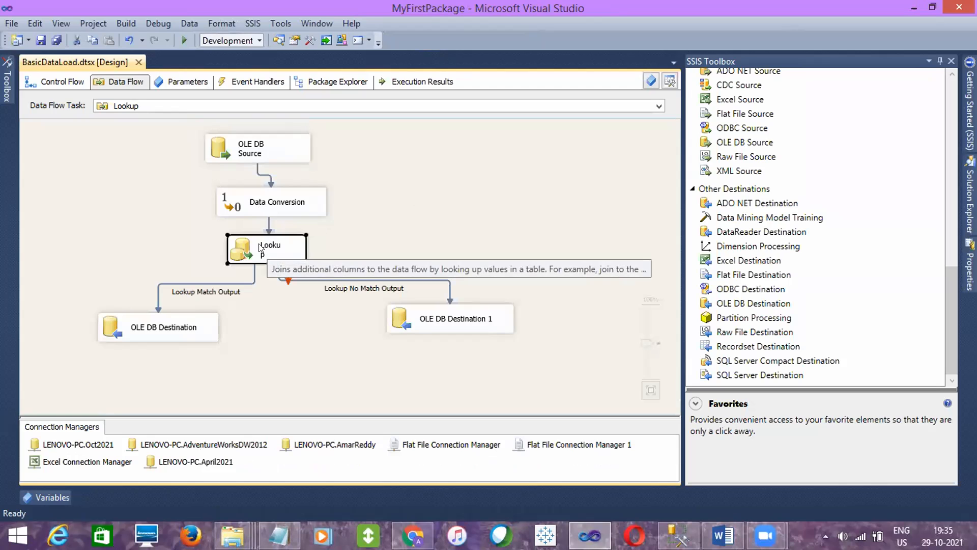
{"action": "left_click_drag", "start_coordinate": [303, 247], "coordinate": [322, 247]}
{"action": "left_click", "coordinate": [348, 245]}
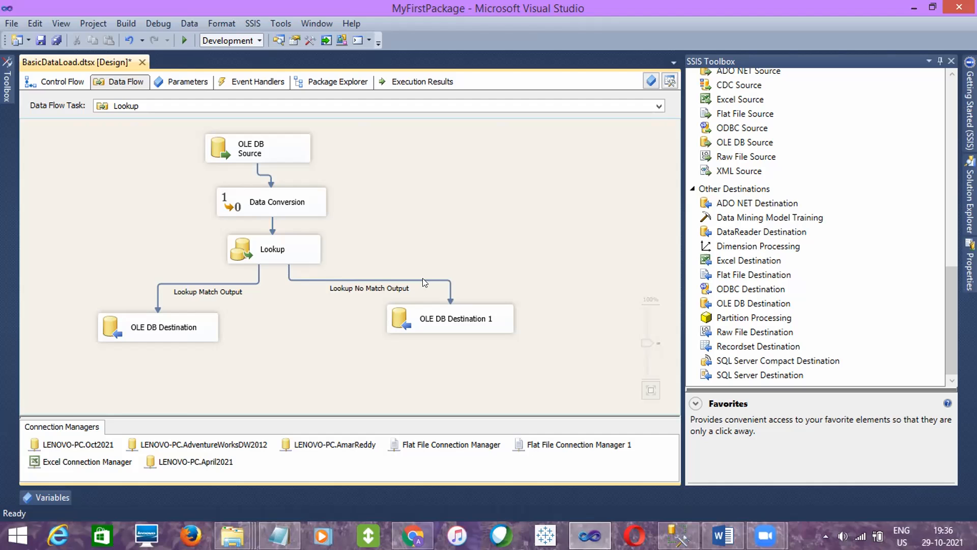
{"action": "left_click", "coordinate": [41, 39]}
- Show the package's control flow and locate the Lookup data flow task
{"action": "left_click", "coordinate": [56, 82]}
{"action": "left_click", "coordinate": [281, 241]}
{"action": "left_click_drag", "start_coordinate": [249, 256], "coordinate": [248, 244]}
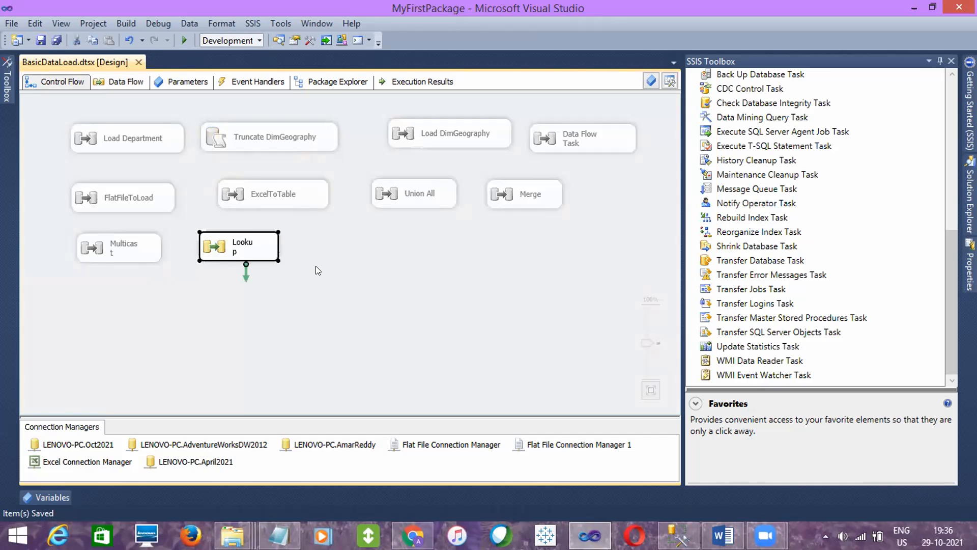
{"action": "left_click", "coordinate": [316, 265]}
- Set the Lookup transformation to Full cache with the OLE DB connection manager in the Lookup data flow and save the package
{"action": "double_click", "coordinate": [266, 253]}
{"action": "left_click", "coordinate": [264, 249]}
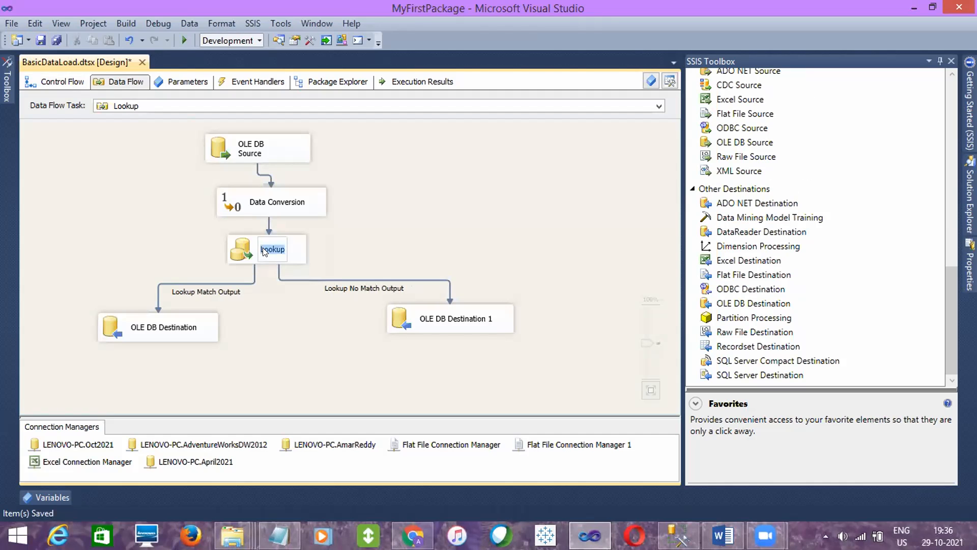
{"action": "left_click", "coordinate": [369, 269]}
{"action": "double_click", "coordinate": [283, 256]}
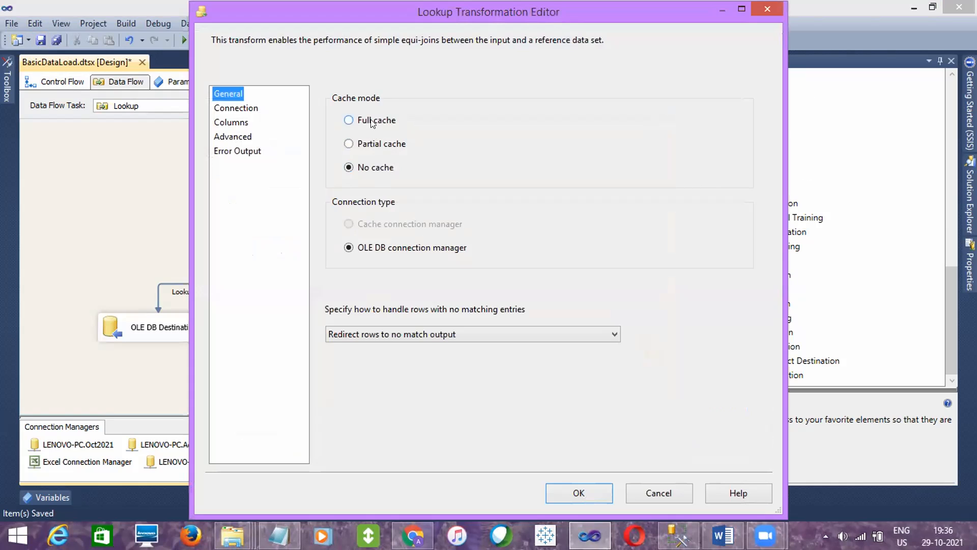
{"action": "left_click", "coordinate": [375, 122]}
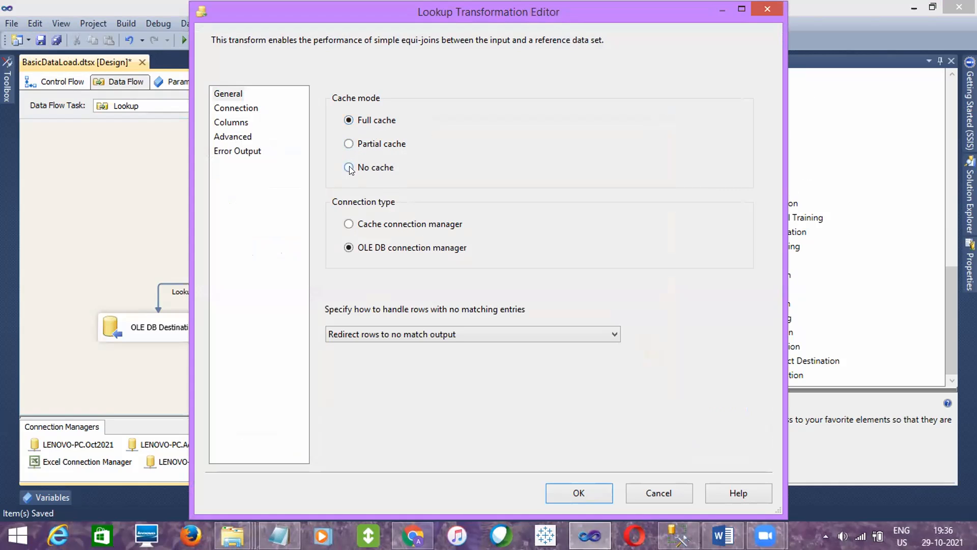
{"action": "left_click", "coordinate": [370, 222]}
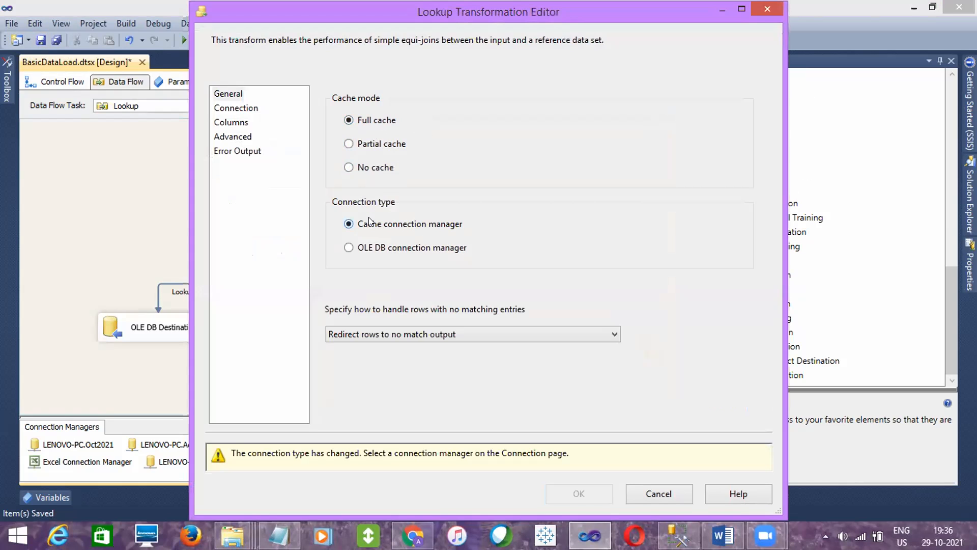
{"action": "left_click", "coordinate": [370, 248]}
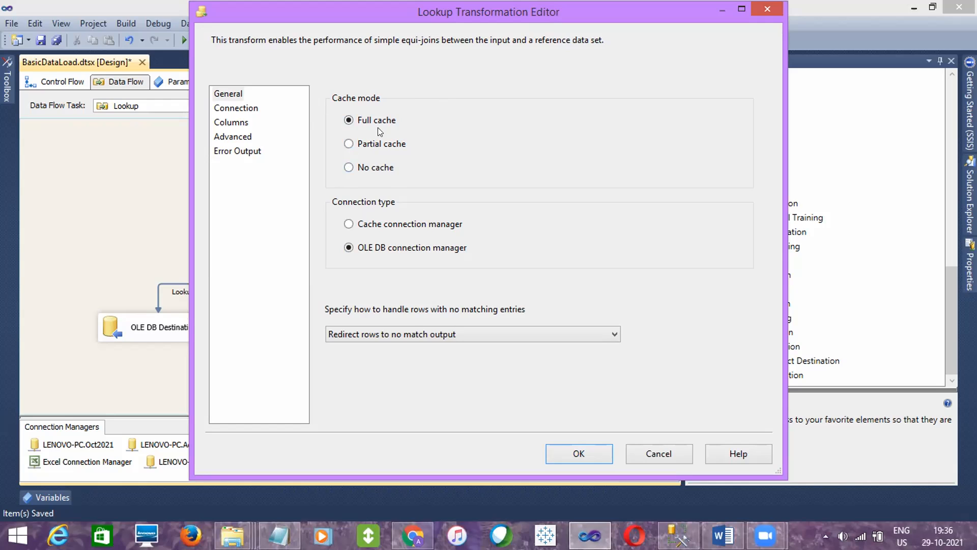
{"action": "left_click", "coordinate": [568, 453]}
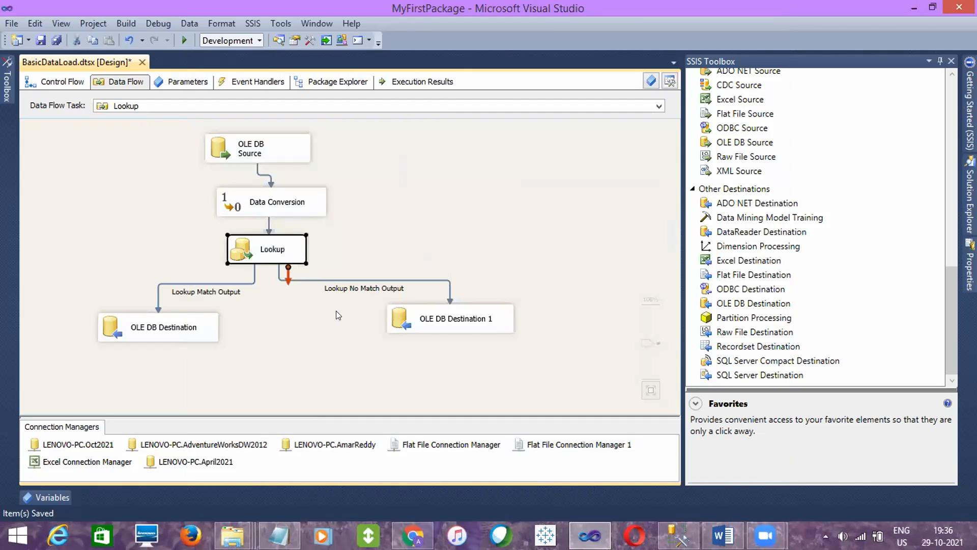
{"action": "left_click", "coordinate": [336, 310]}
{"action": "left_click", "coordinate": [427, 320]}
{"action": "left_click", "coordinate": [343, 330]}
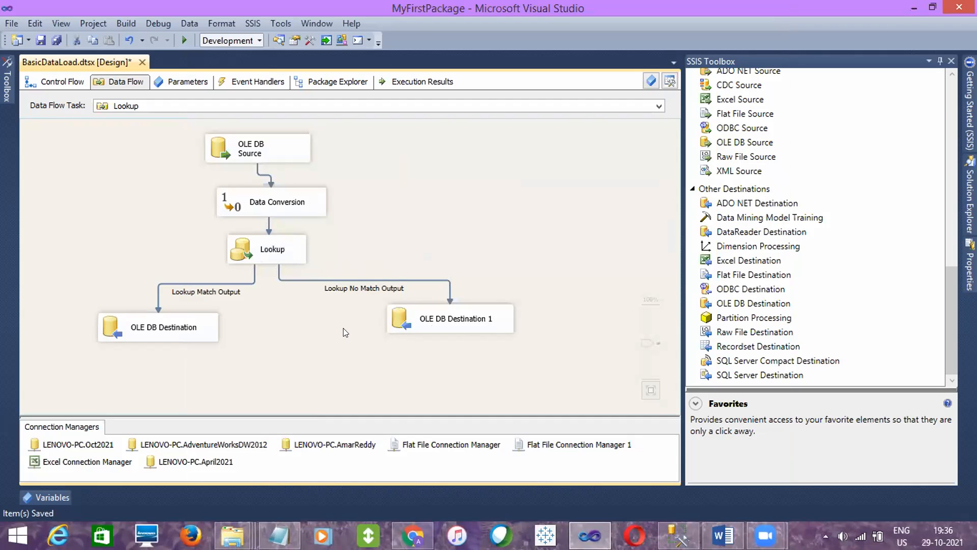
{"action": "left_click", "coordinate": [41, 40]}
- Disable the Lookup data flow task in the control flow and save the package
{"action": "left_click", "coordinate": [61, 82]}
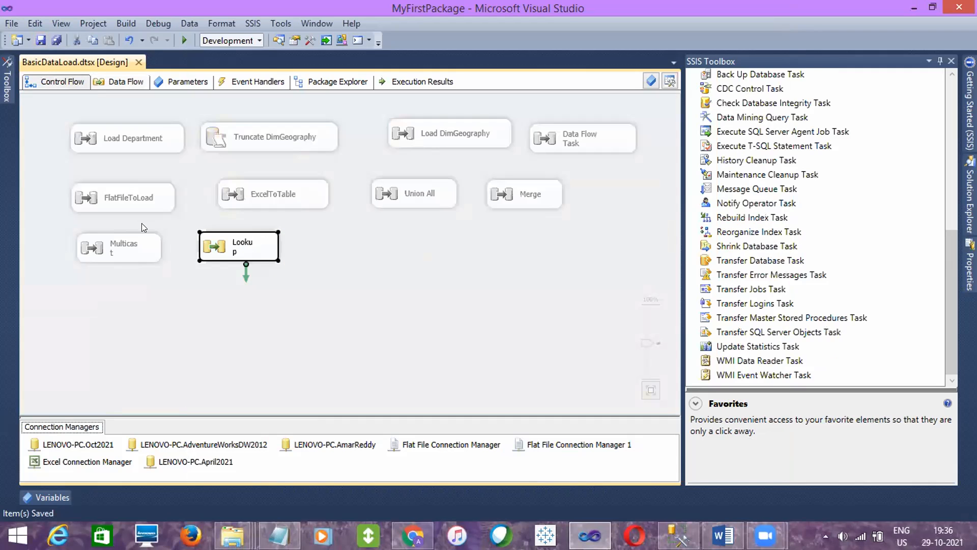
{"action": "left_click", "coordinate": [191, 293]}
{"action": "left_click", "coordinate": [233, 252]}
{"action": "right_click", "coordinate": [254, 245]}
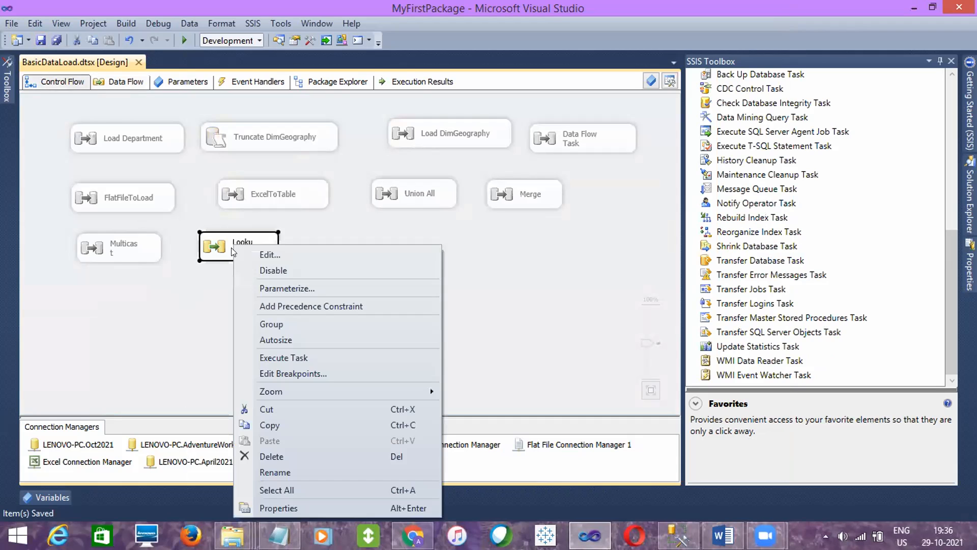
{"action": "left_click", "coordinate": [277, 269]}
{"action": "left_click", "coordinate": [231, 292]}
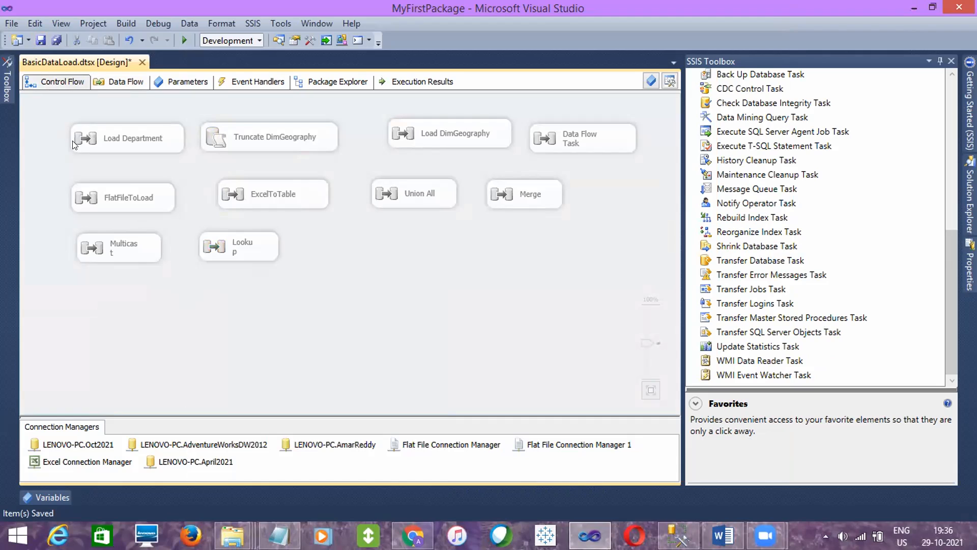
{"action": "left_click", "coordinate": [41, 42]}
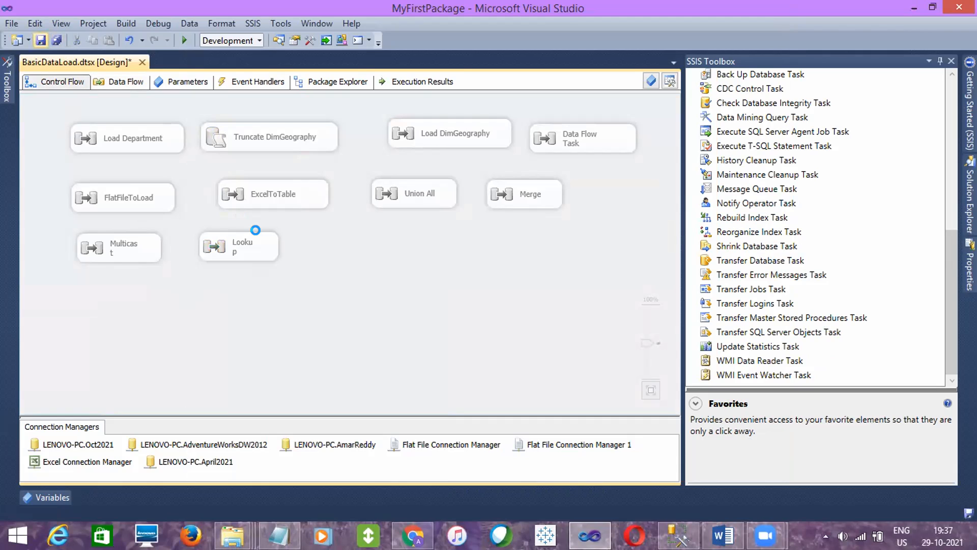
- Widen the Lookup task in the control flow so its name fits on one line and save the package
{"action": "left_click", "coordinate": [269, 251]}
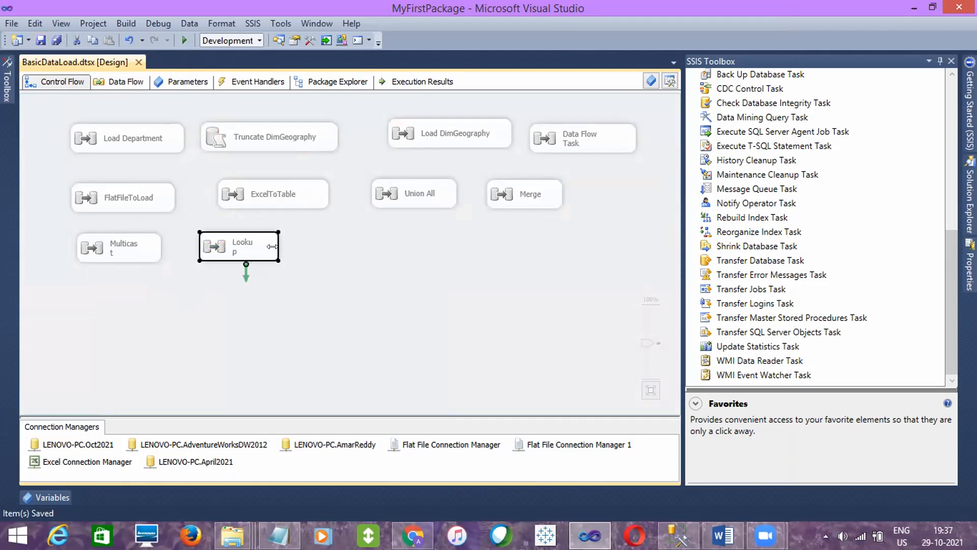
{"action": "left_click_drag", "start_coordinate": [272, 247], "coordinate": [288, 246]}
{"action": "left_click", "coordinate": [302, 249]}
{"action": "left_click", "coordinate": [265, 246]}
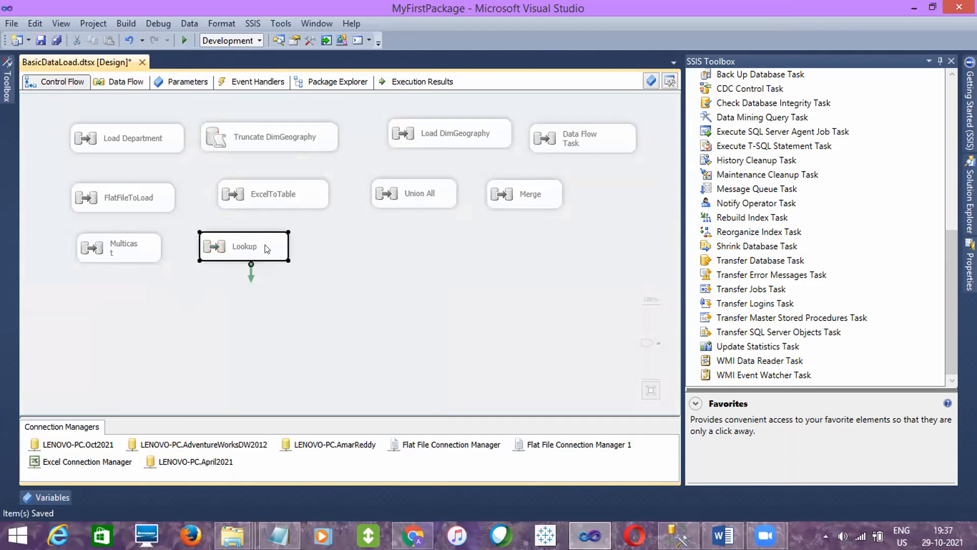
{"action": "left_click", "coordinate": [310, 244]}
{"action": "left_click", "coordinate": [258, 254]}
{"action": "double_click", "coordinate": [258, 254]}
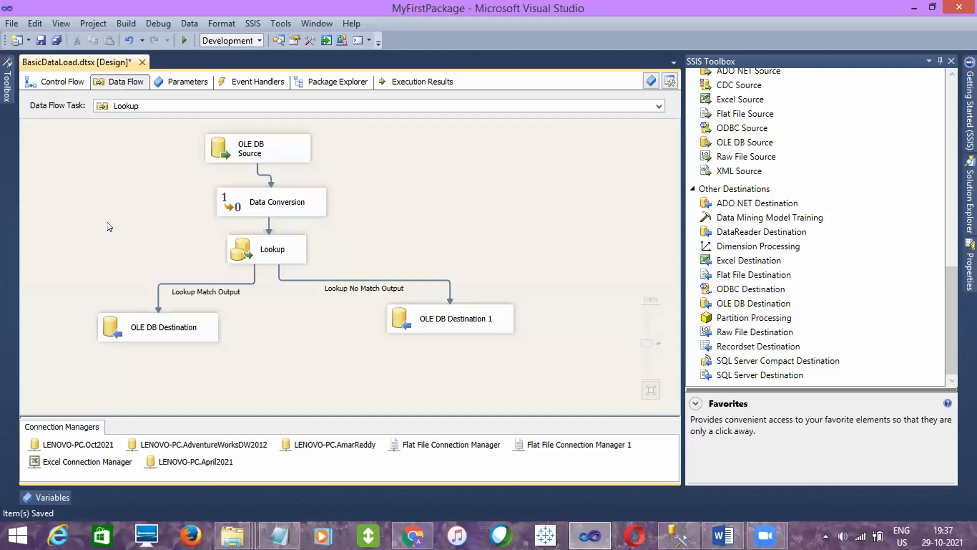
{"action": "left_click", "coordinate": [60, 81]}
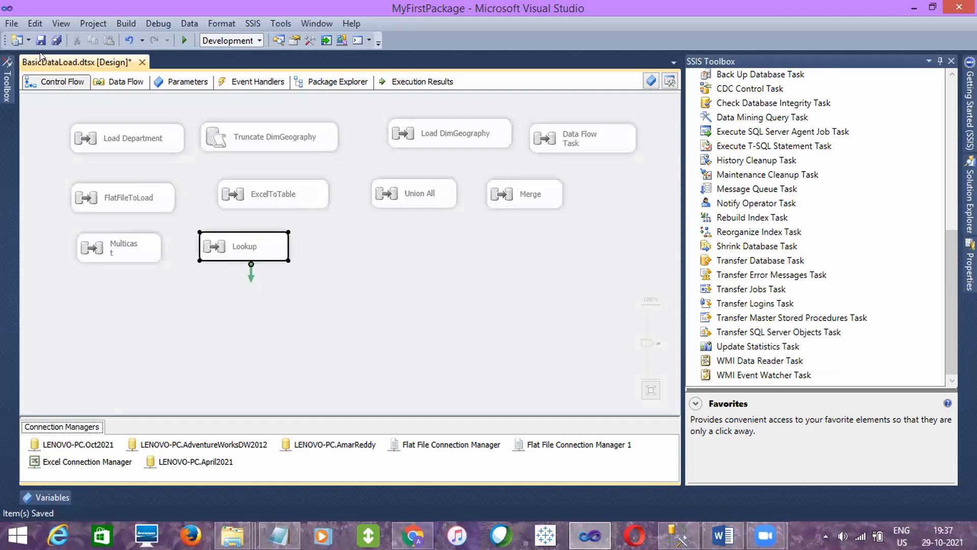
{"action": "left_click", "coordinate": [41, 41]}
{"action": "left_click", "coordinate": [334, 258]}
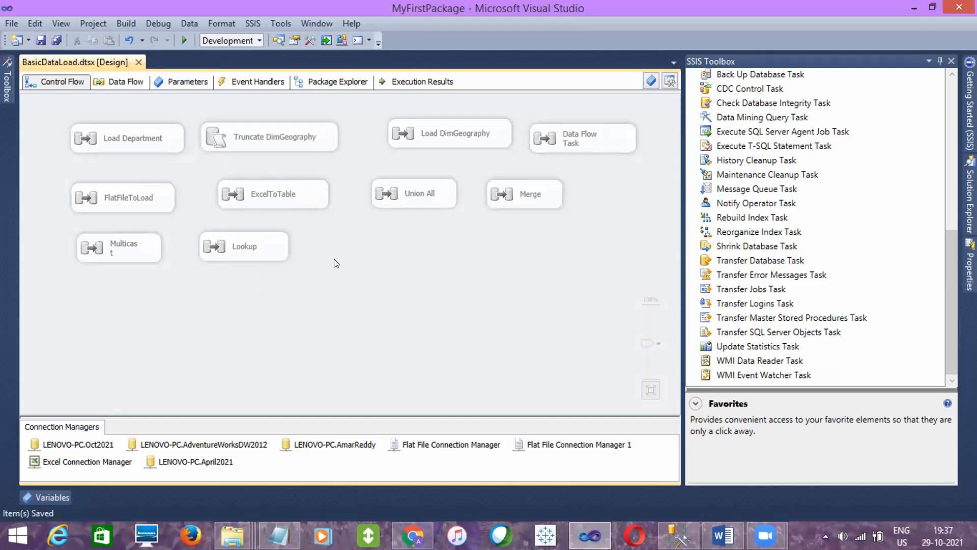
- Review the Lookup data flow's no-match destination and the Incremental Load note in SQL Class Queries.sql in SQL Server Management Studio
{"action": "double_click", "coordinate": [257, 248]}
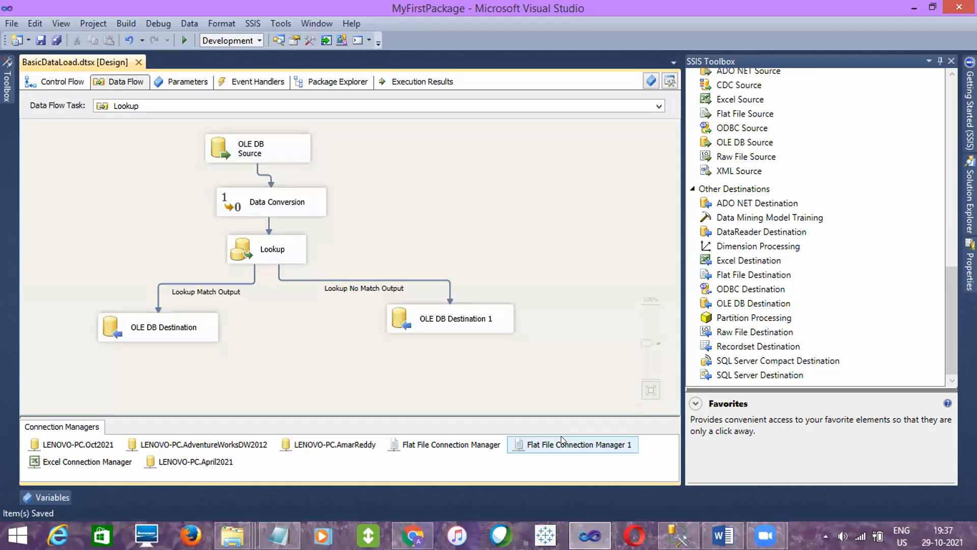
{"action": "left_click", "coordinate": [459, 319]}
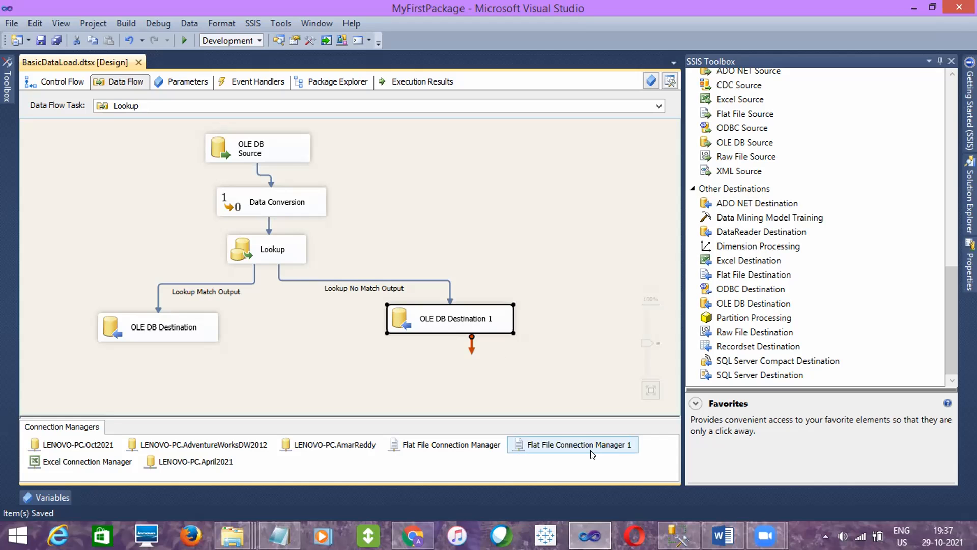
{"action": "left_click", "coordinate": [678, 535]}
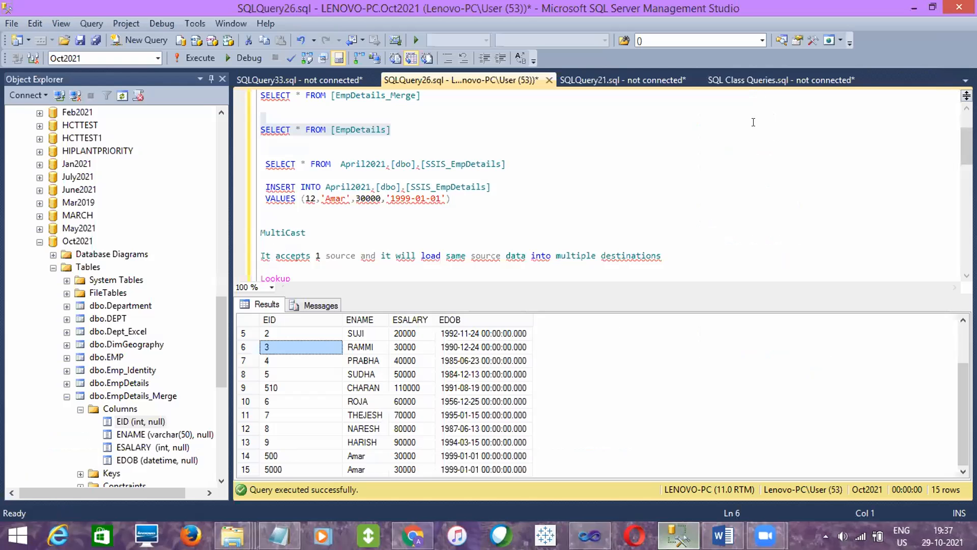
{"action": "left_click", "coordinate": [795, 78]}
{"action": "left_click_drag", "start_coordinate": [966, 441], "coordinate": [967, 376]}
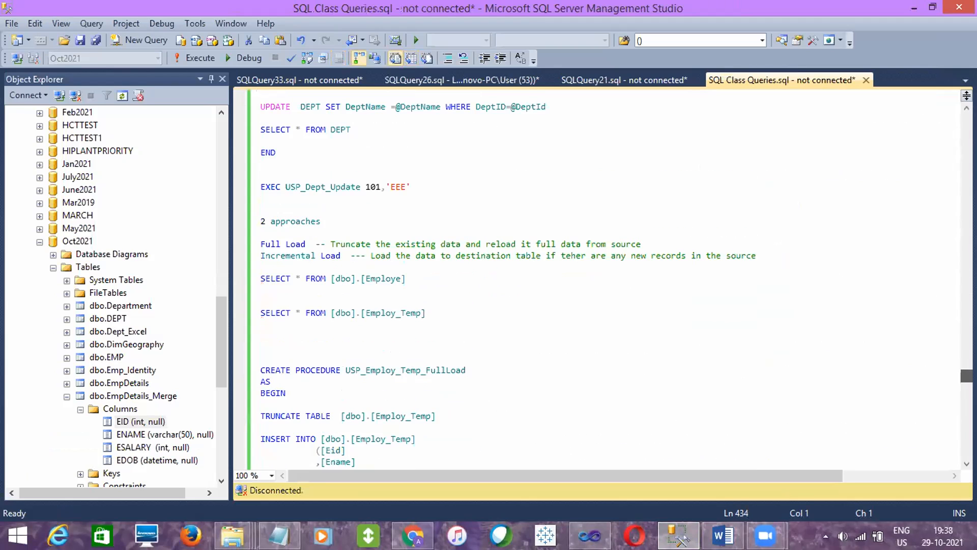
{"action": "left_click_drag", "start_coordinate": [771, 255], "coordinate": [238, 255]}
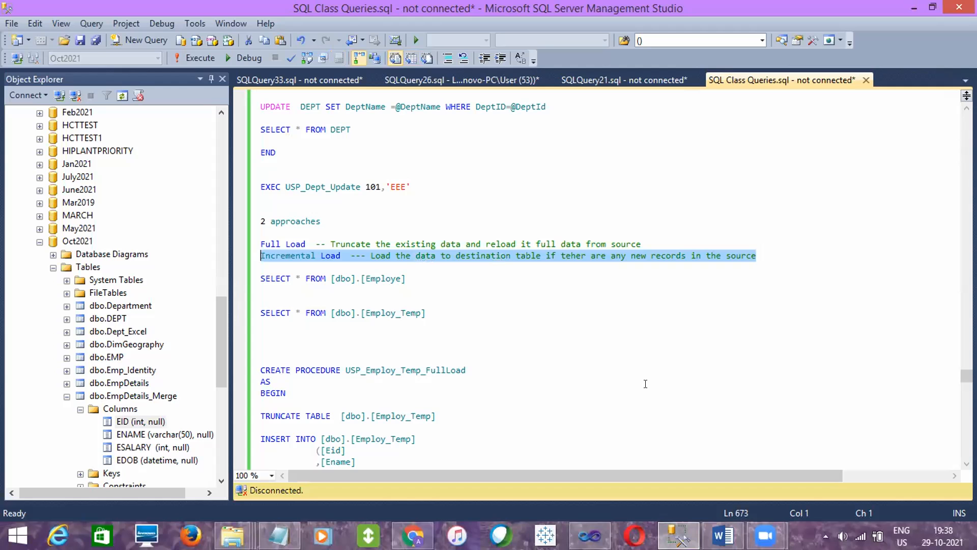
{"action": "left_click_drag", "start_coordinate": [967, 375], "coordinate": [966, 441]}
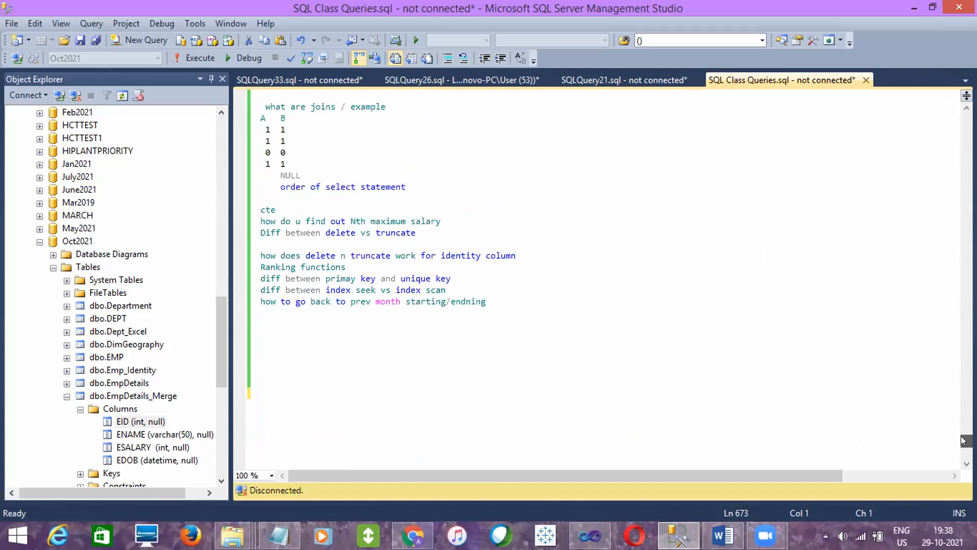
- Back in Visual Studio, set the Lookup's non-matching rows to Redirect rows to no match output, save the package and show the control flow
{"action": "left_click", "coordinate": [589, 535]}
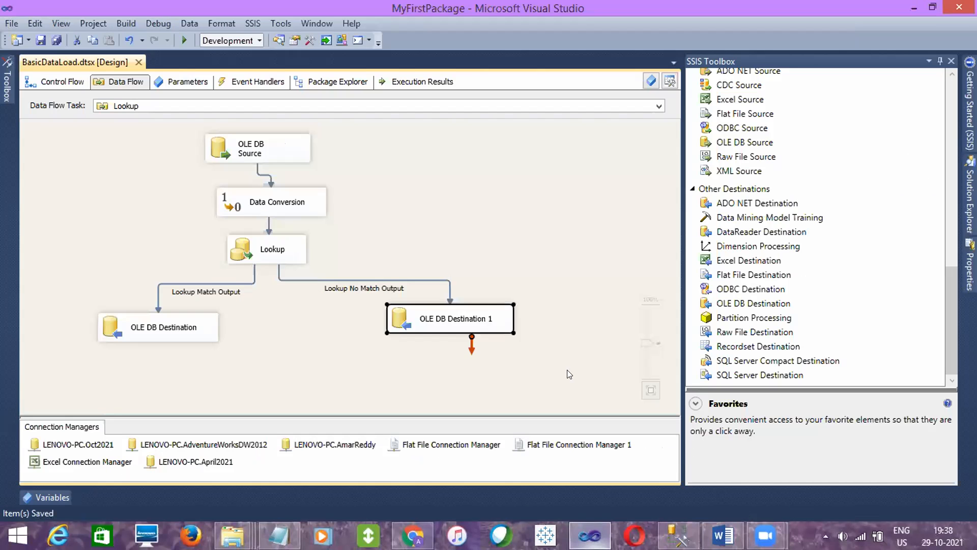
{"action": "left_click", "coordinate": [268, 249]}
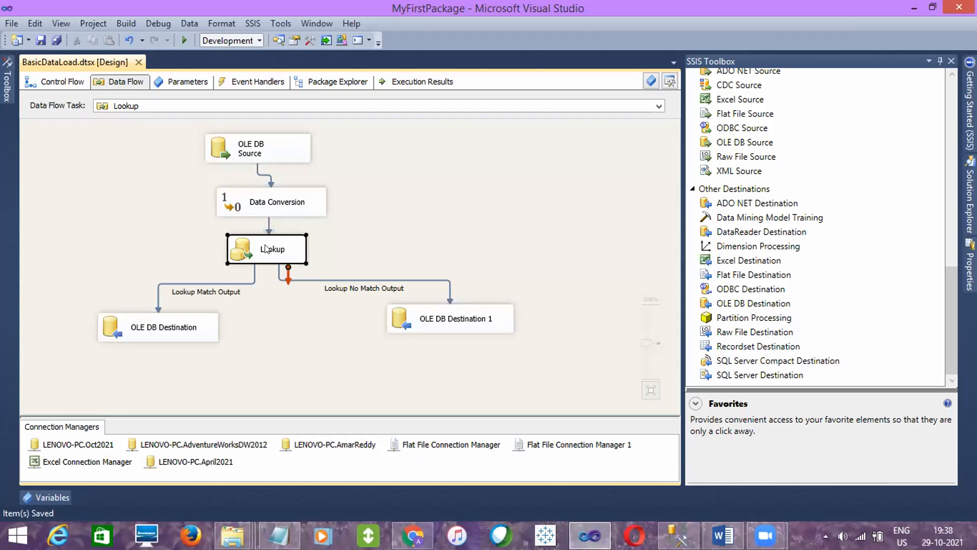
{"action": "left_click", "coordinate": [371, 278]}
{"action": "double_click", "coordinate": [269, 256]}
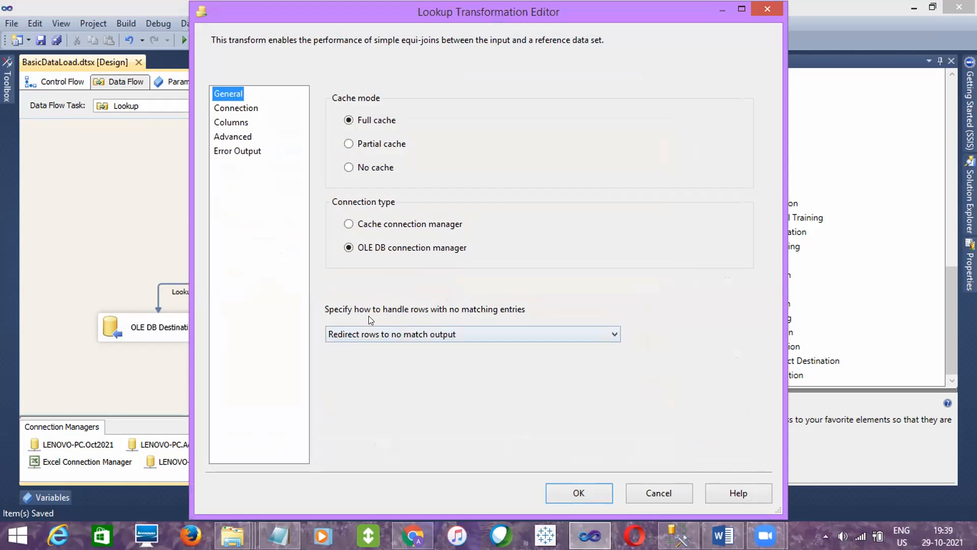
{"action": "left_click", "coordinate": [395, 332]}
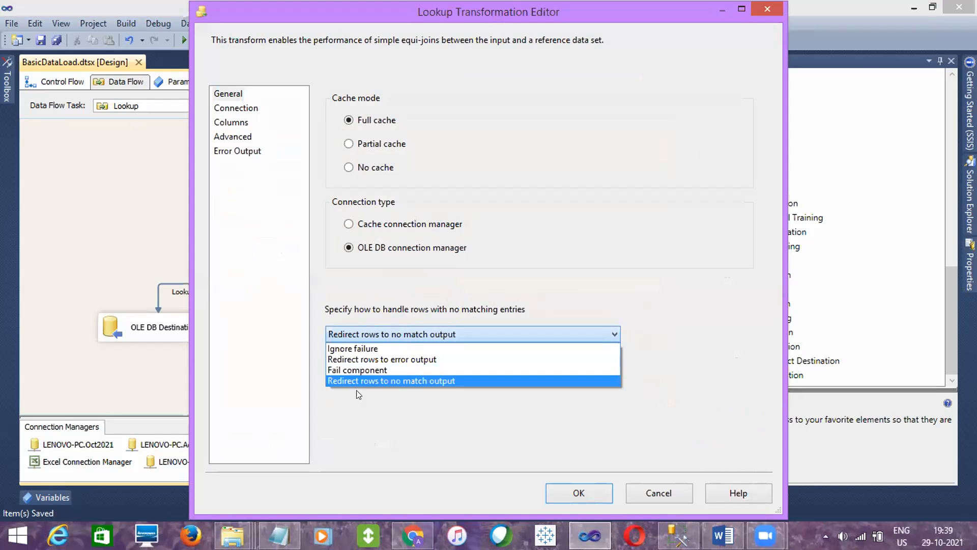
{"action": "left_click", "coordinate": [357, 381]}
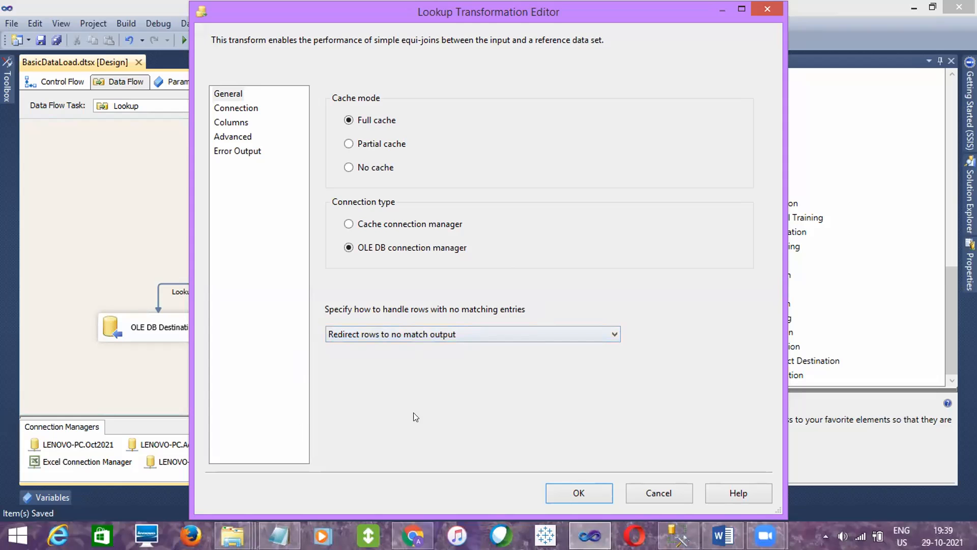
{"action": "left_click", "coordinate": [567, 486]}
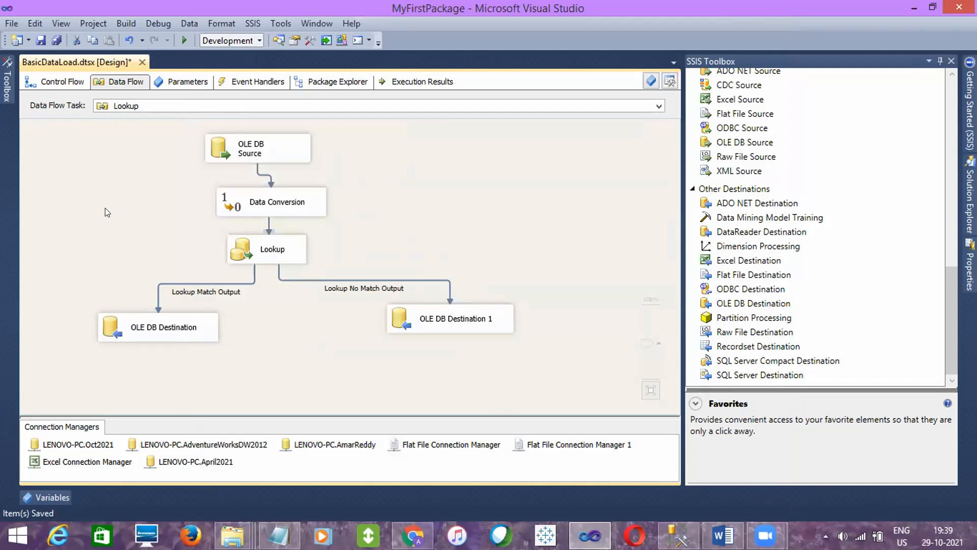
{"action": "left_click", "coordinate": [41, 40]}
{"action": "left_click", "coordinate": [65, 82]}
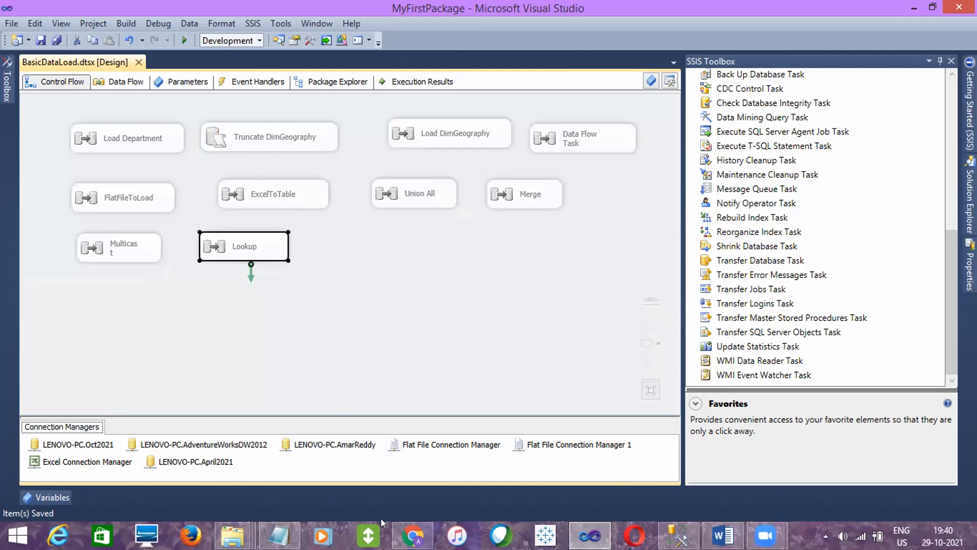
- Switch to Gmail in Chrome and send the reply with zoom_0.mp4 to the recipients, turning link sharing on
{"action": "left_click", "coordinate": [413, 536]}
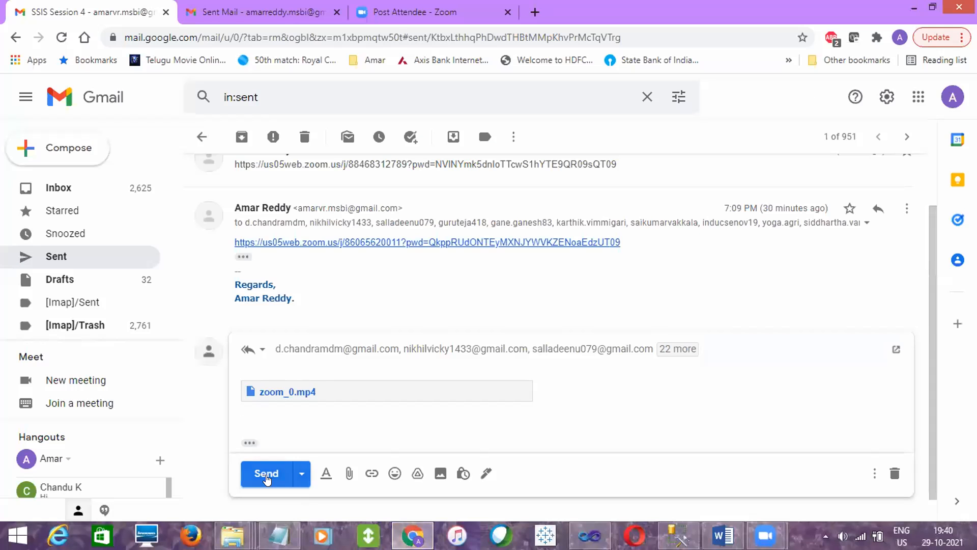
{"action": "left_click", "coordinate": [266, 475]}
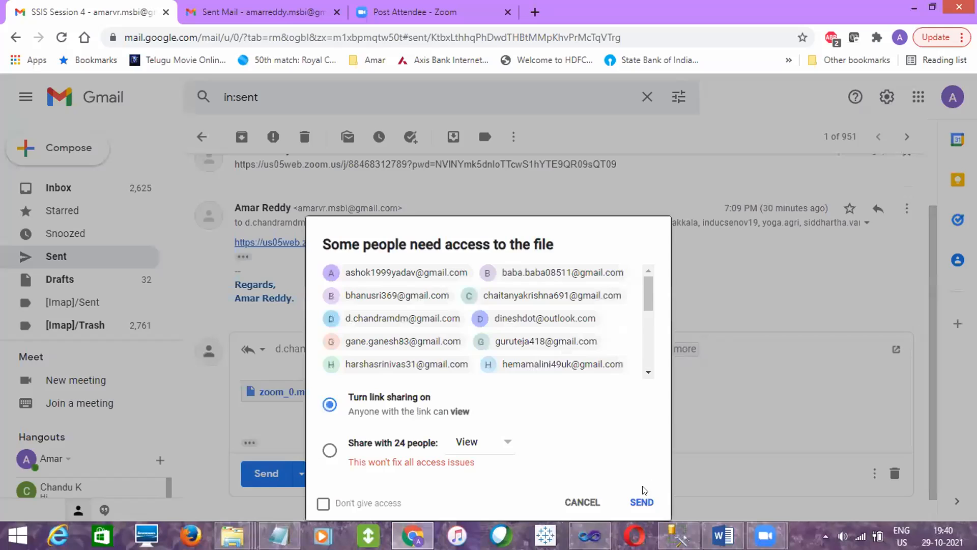
{"action": "left_click", "coordinate": [640, 501]}
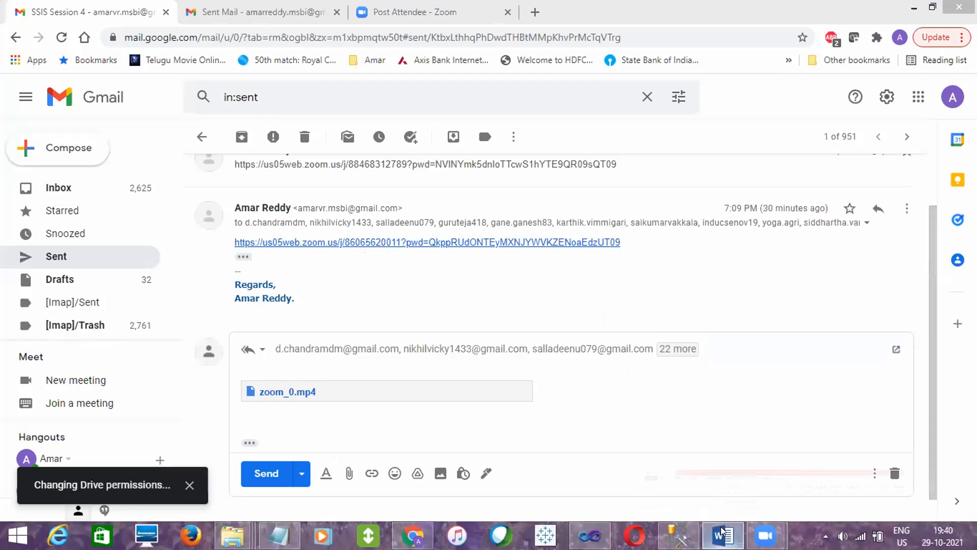
- Switch to the MSBI Course Content document in Word and locate Merge Join in the Transformations list
{"action": "left_click", "coordinate": [722, 531]}
{"action": "left_click", "coordinate": [971, 340]}
{"action": "left_click", "coordinate": [971, 340]}
{"action": "left_click_drag", "start_coordinate": [971, 329], "coordinate": [971, 311]}
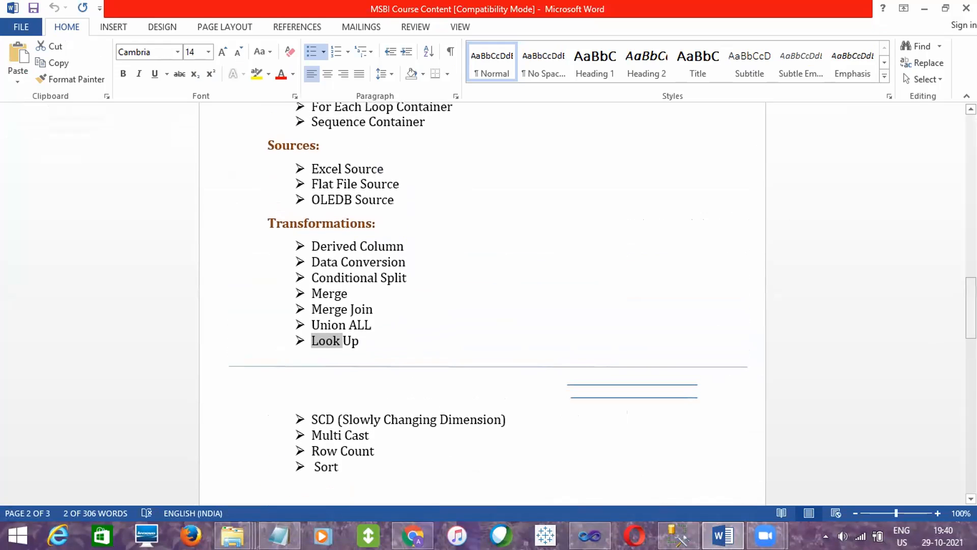
{"action": "left_click", "coordinate": [332, 308]}
{"action": "double_click", "coordinate": [331, 308]}
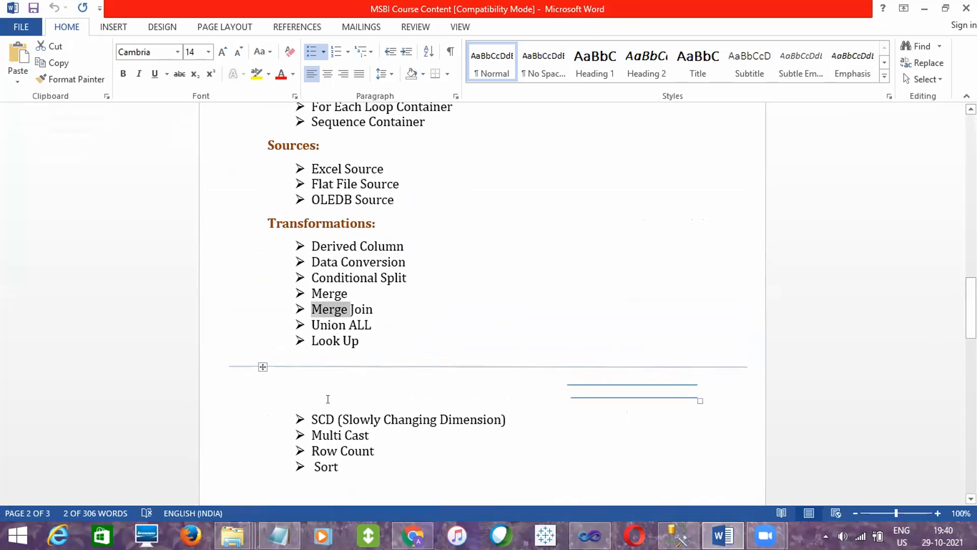
- Examine the Transformations list in the MSBI Course Content document, from Derived Column through SCD and Row Count
{"action": "double_click", "coordinate": [327, 429]}
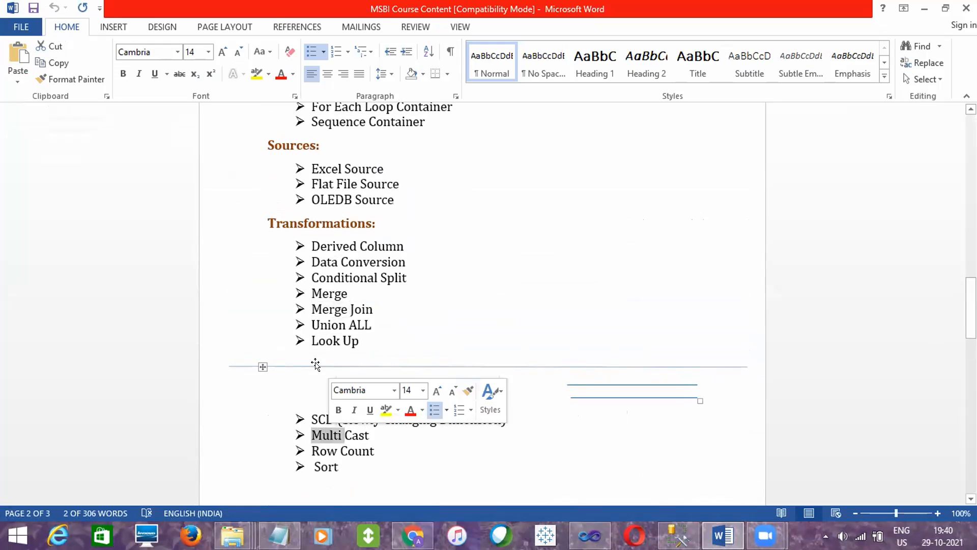
{"action": "double_click", "coordinate": [324, 340]}
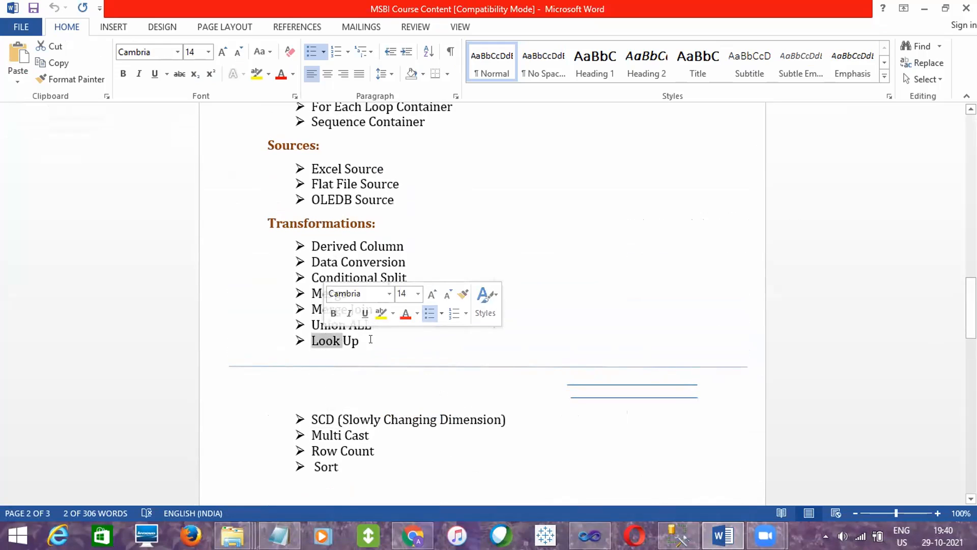
{"action": "double_click", "coordinate": [350, 342]}
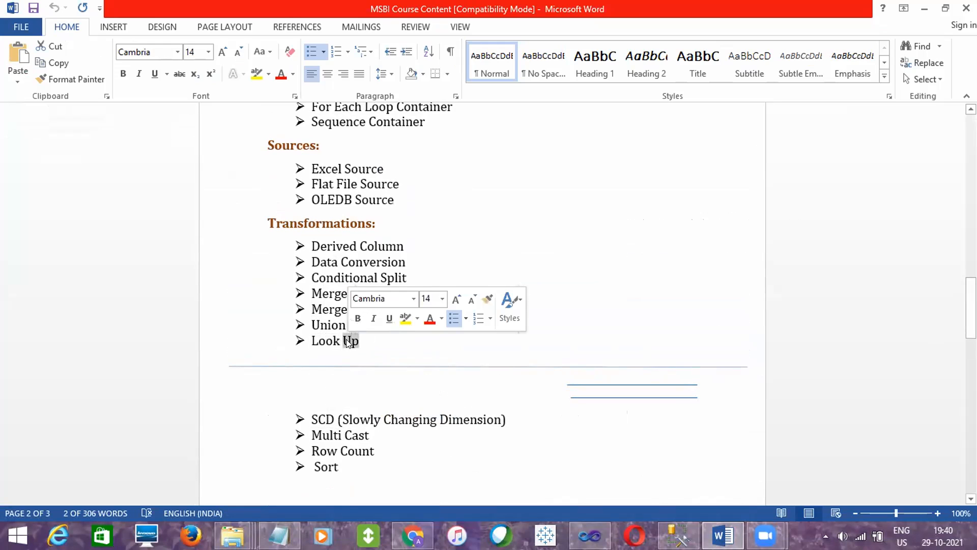
{"action": "left_click", "coordinate": [364, 342]}
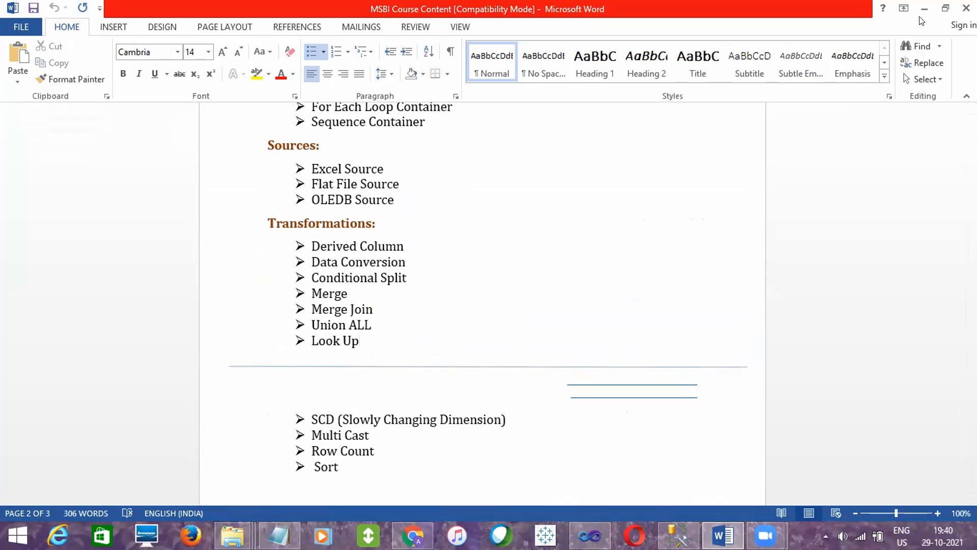
{"action": "double_click", "coordinate": [373, 279]}
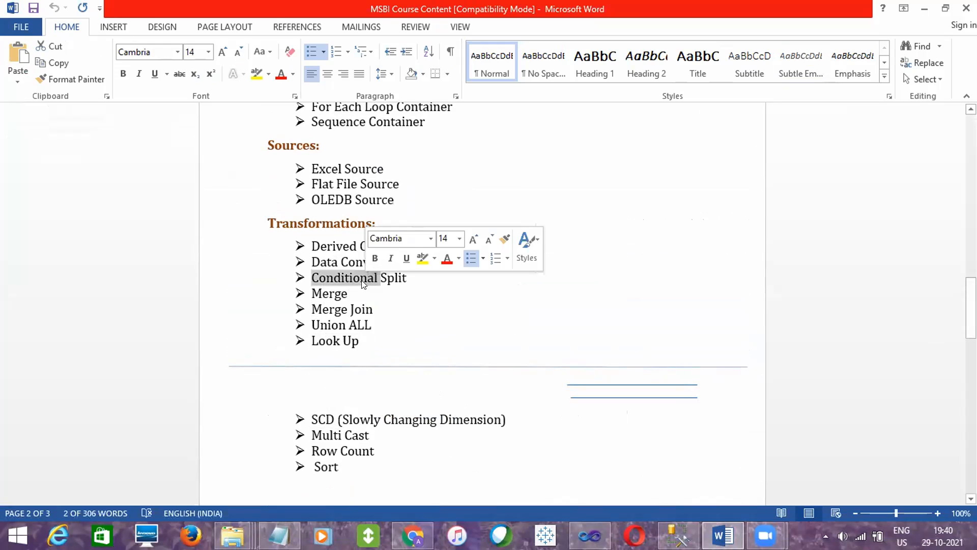
{"action": "double_click", "coordinate": [336, 247]}
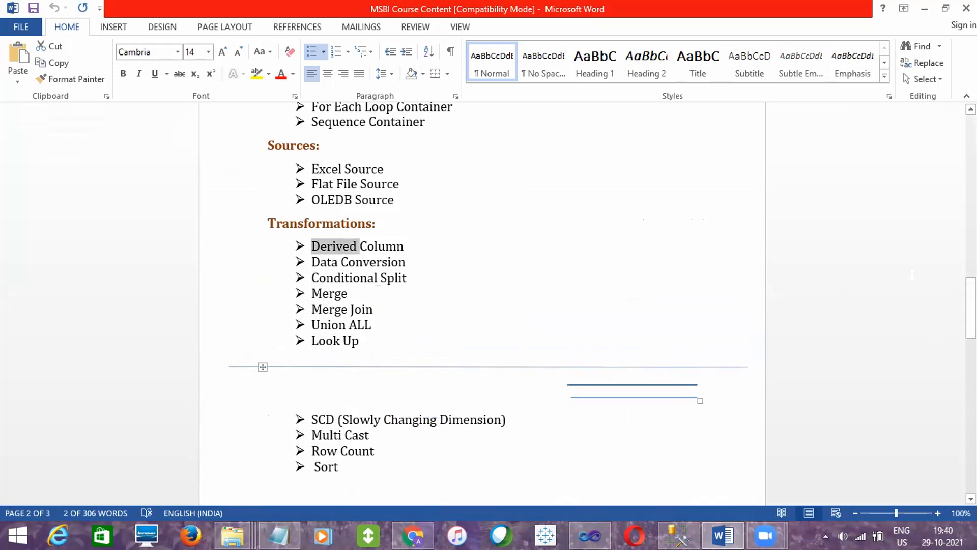
{"action": "left_click_drag", "start_coordinate": [971, 306], "coordinate": [971, 329]}
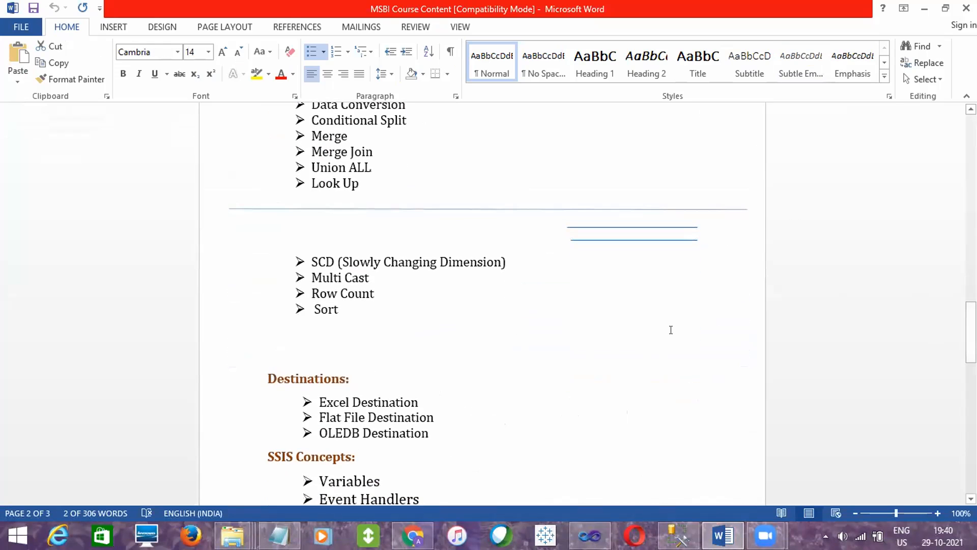
{"action": "double_click", "coordinate": [322, 261]}
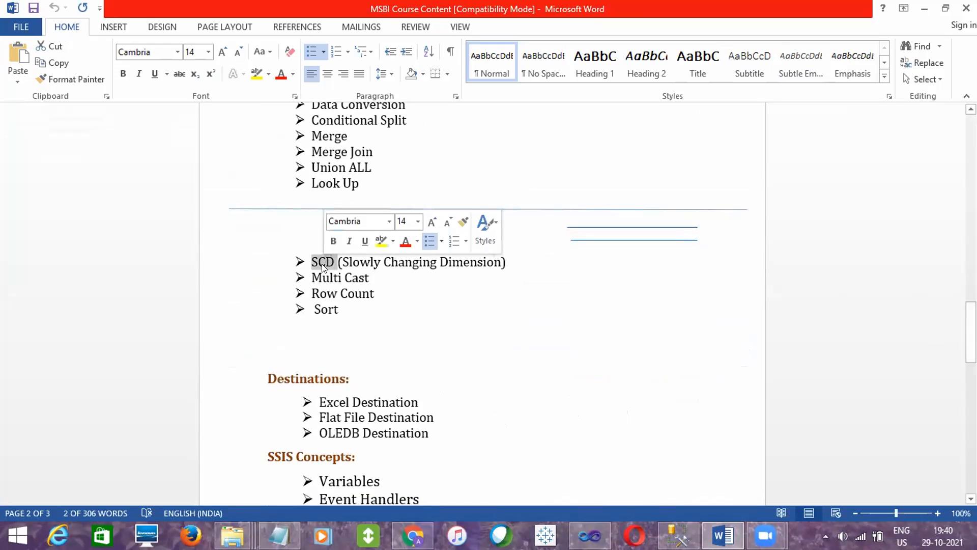
{"action": "left_click", "coordinate": [362, 293]}
{"action": "left_click_drag", "start_coordinate": [971, 331], "coordinate": [971, 144]}
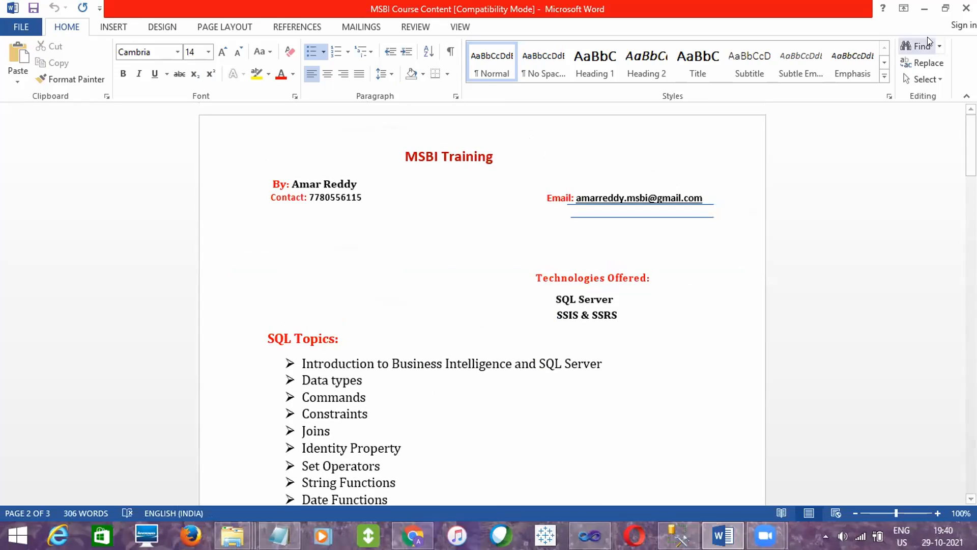
- Put Word and Chrome away, return to the BasicDataLoad.dtsx control flow in Visual Studio and select the Union All task
{"action": "left_click", "coordinate": [925, 8]}
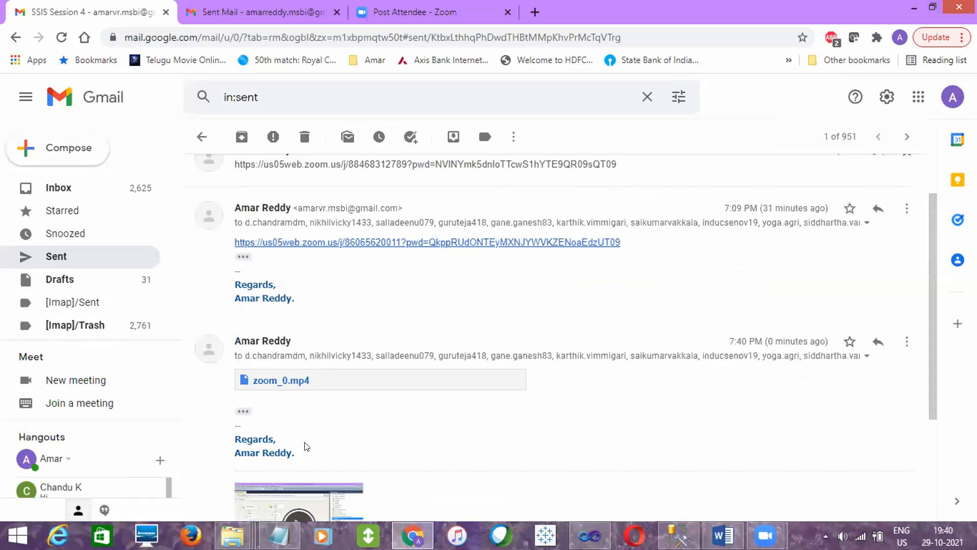
{"action": "left_click", "coordinate": [907, 10]}
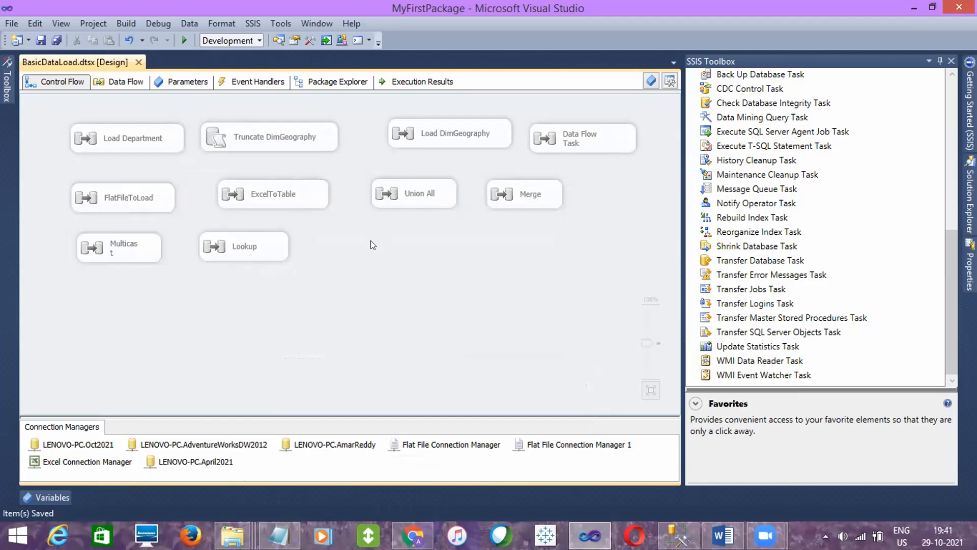
{"action": "left_click", "coordinate": [407, 193]}
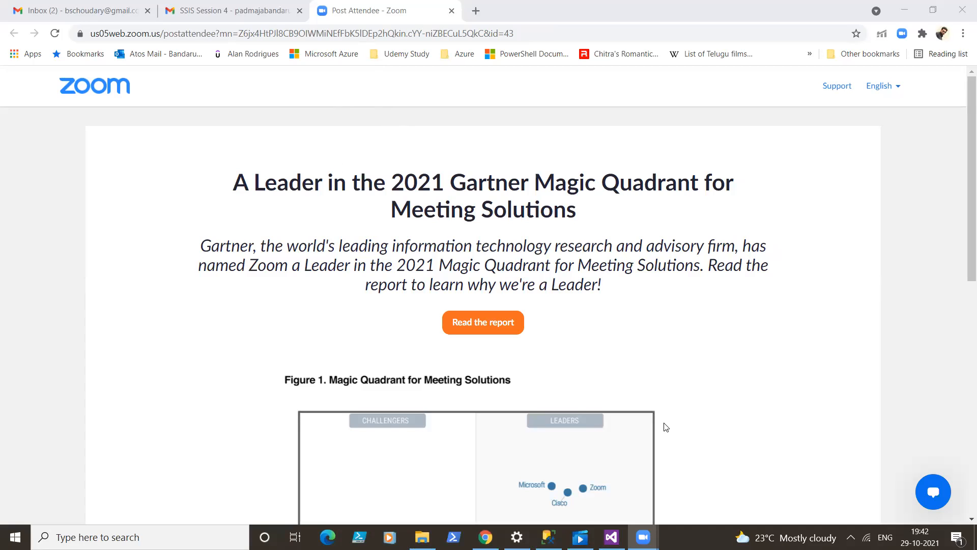
- Switch to the FirstPackage project in Visual Studio, stop debugging and show the loadtableflatfiles data flow
{"action": "left_click", "coordinate": [611, 537]}
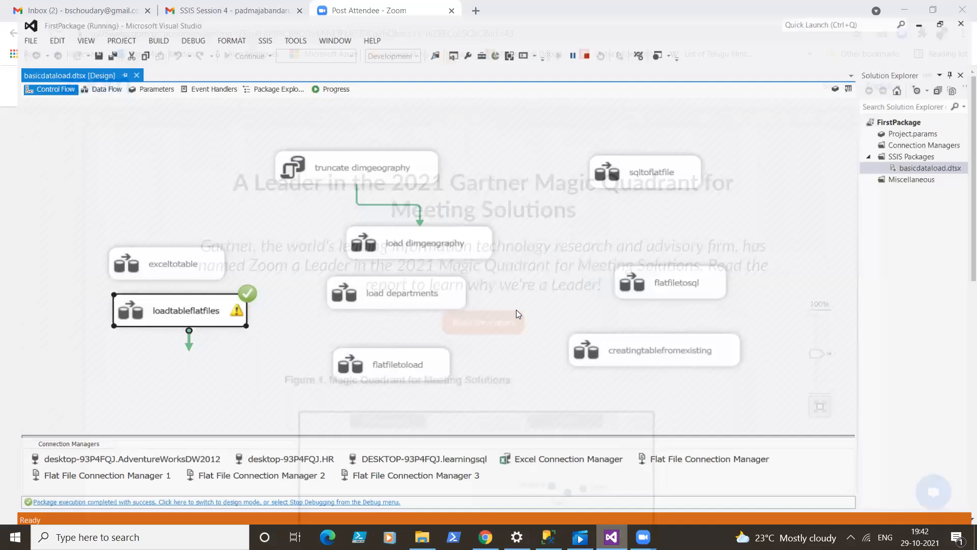
{"action": "left_click", "coordinate": [584, 42]}
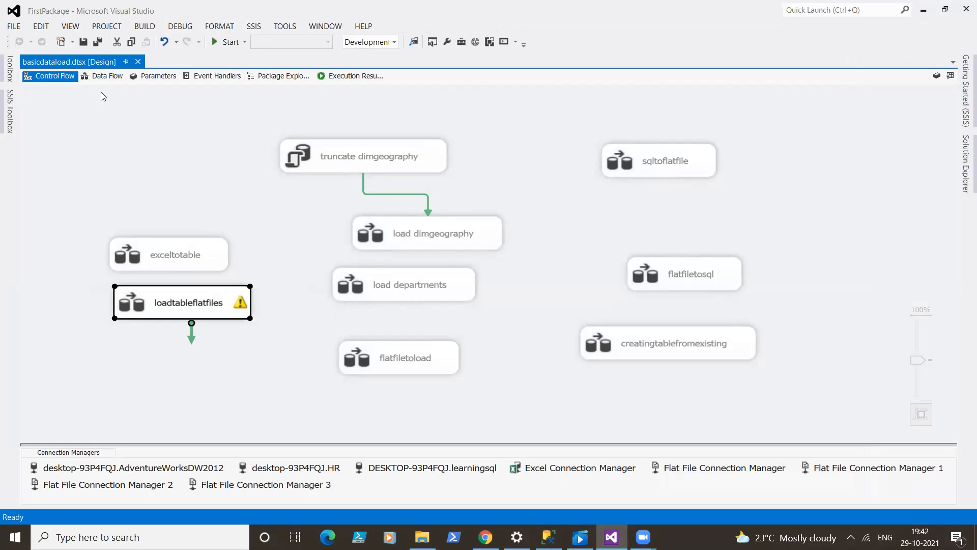
{"action": "left_click", "coordinate": [106, 78]}
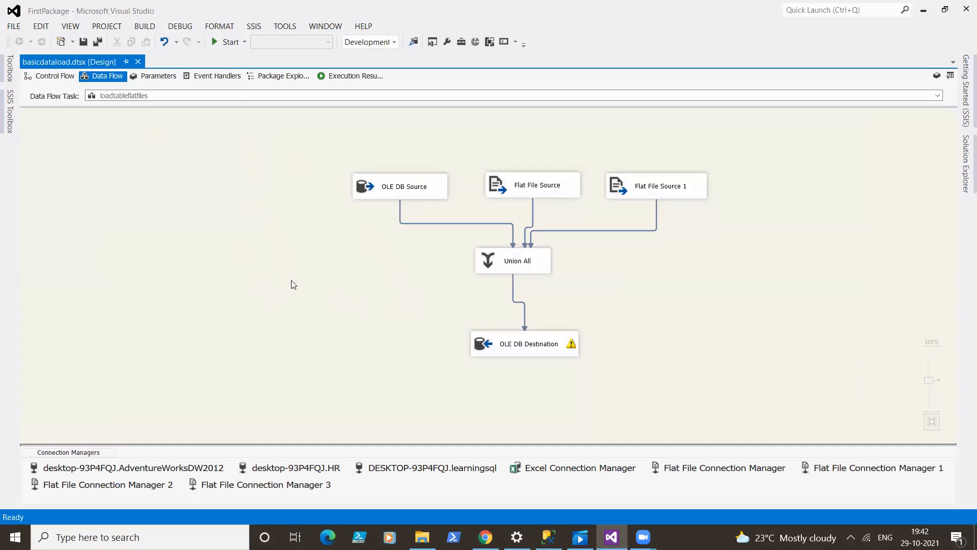
{"action": "left_click", "coordinate": [959, 154]}
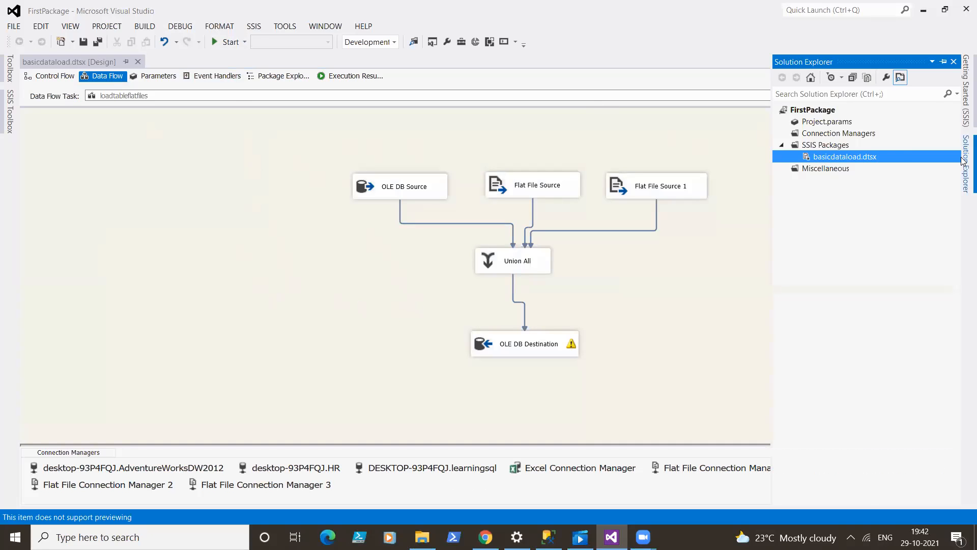
{"action": "right_click", "coordinate": [895, 156]}
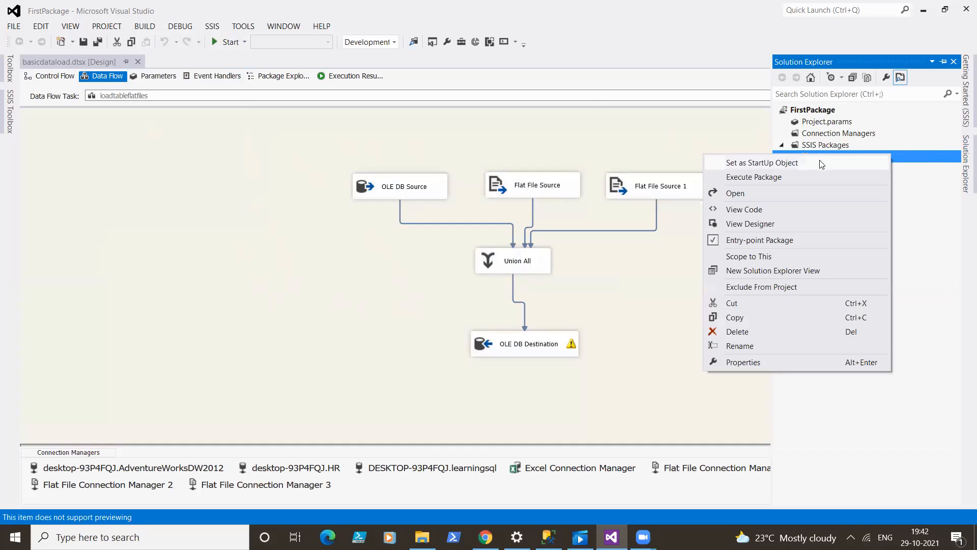
{"action": "left_click", "coordinate": [385, 277]}
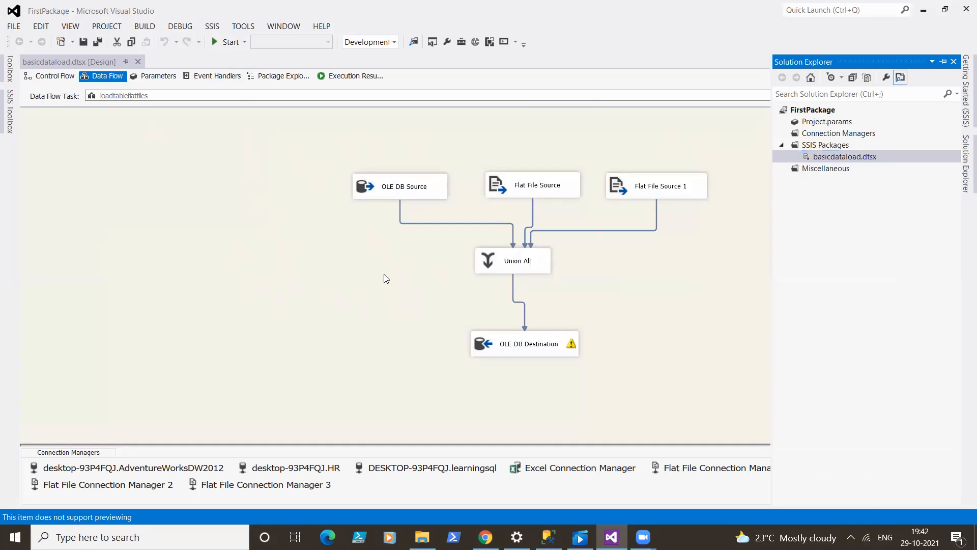
- Try to map deptid from Union All Input 2 to the deptid output column, and cancel the Union All editor
{"action": "double_click", "coordinate": [528, 260]}
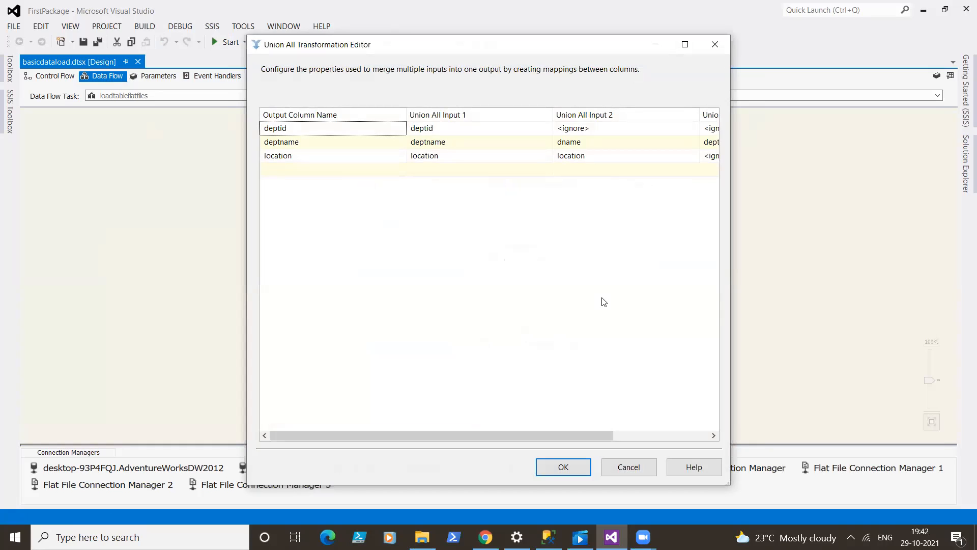
{"action": "left_click_drag", "start_coordinate": [586, 433], "coordinate": [660, 434]}
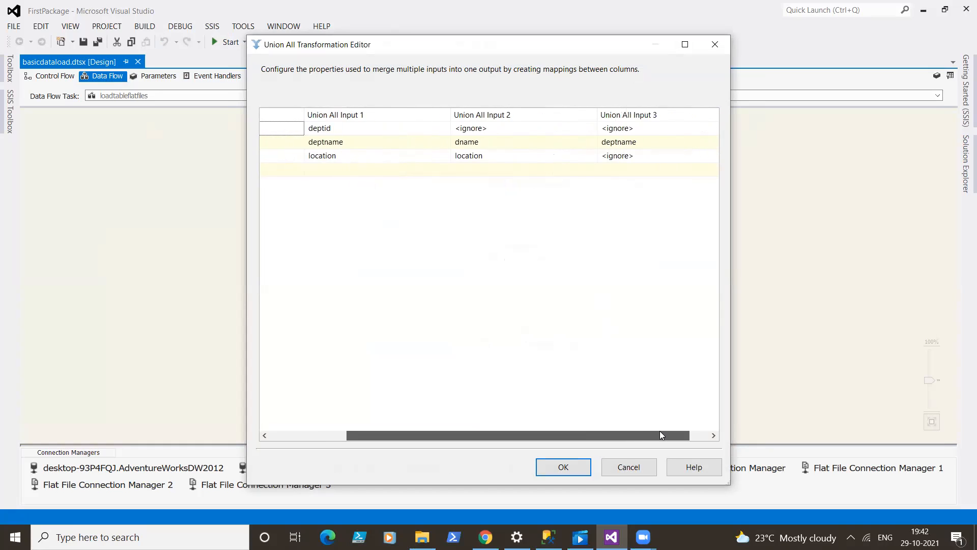
{"action": "left_click", "coordinate": [530, 124]}
{"action": "left_click", "coordinate": [591, 130]}
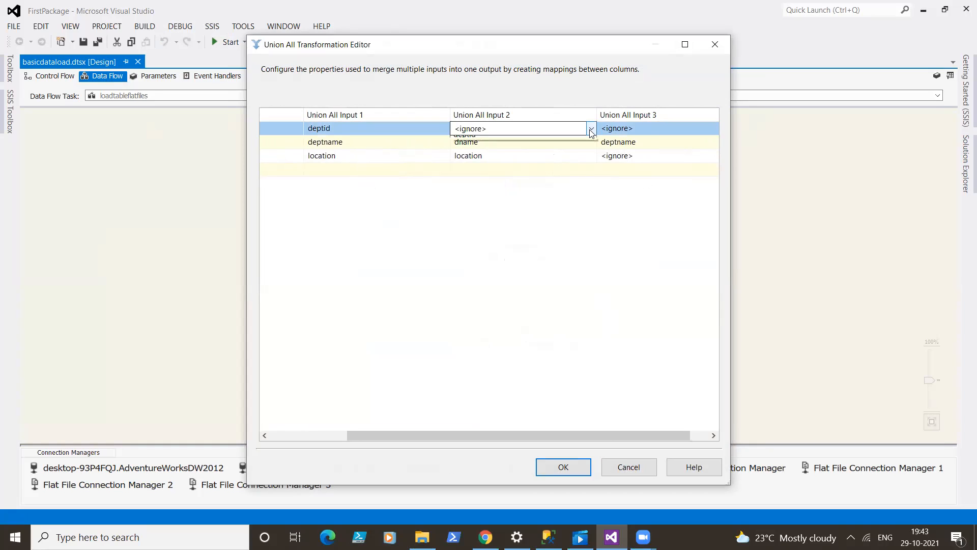
{"action": "left_click", "coordinate": [581, 152]}
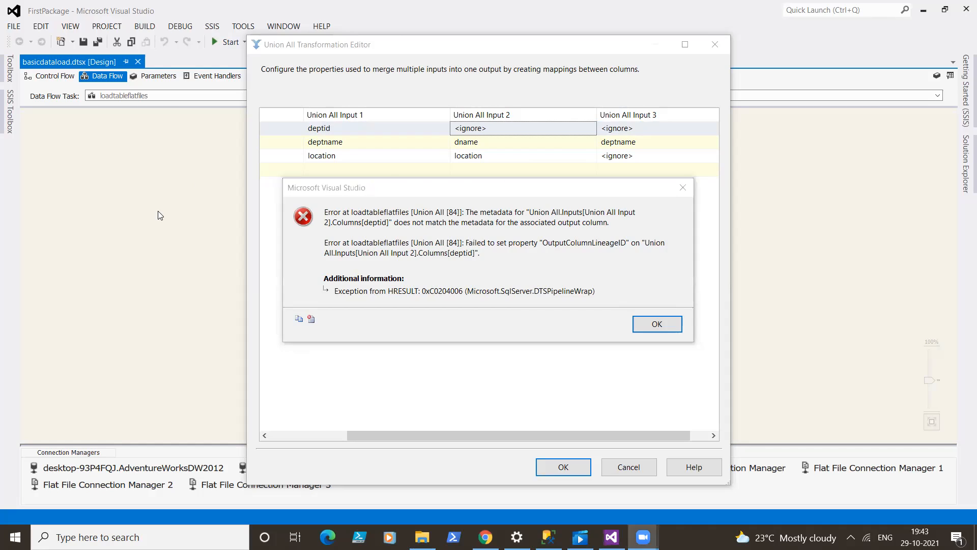
{"action": "left_click", "coordinate": [321, 312]}
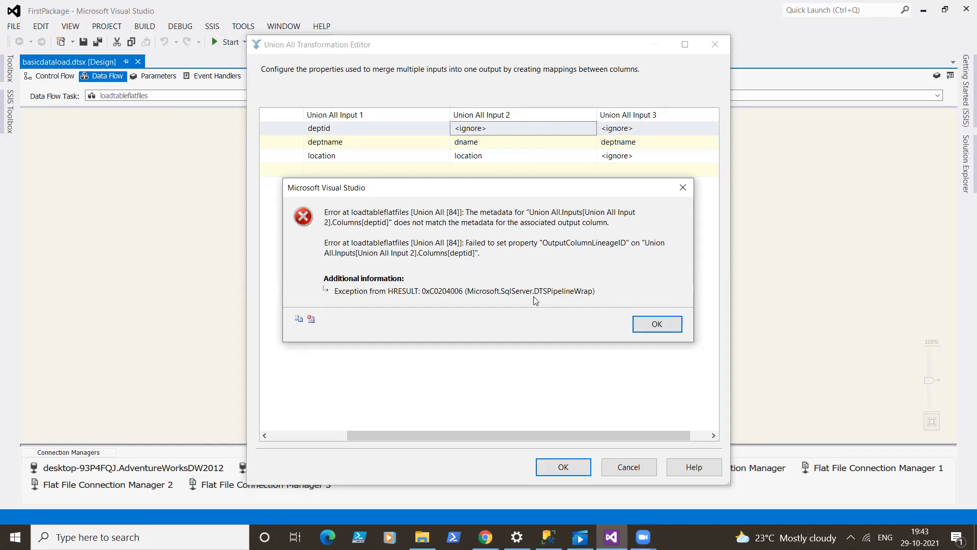
{"action": "left_click", "coordinate": [666, 324]}
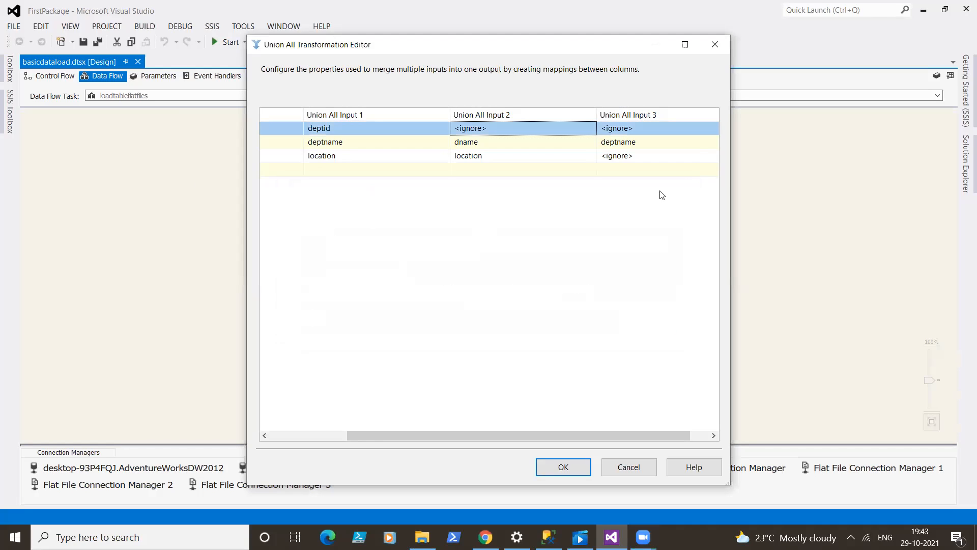
{"action": "left_click", "coordinate": [619, 467]}
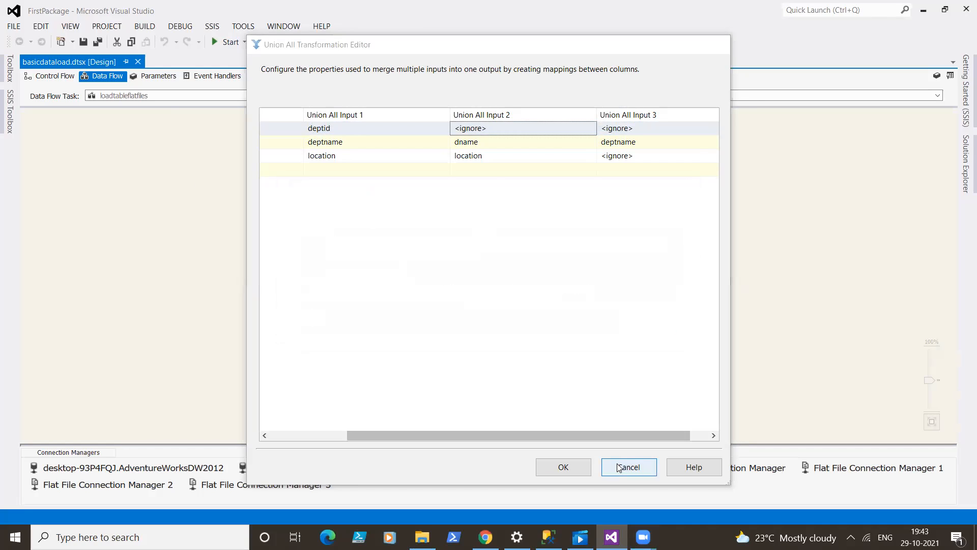
{"action": "left_click", "coordinate": [631, 349]}
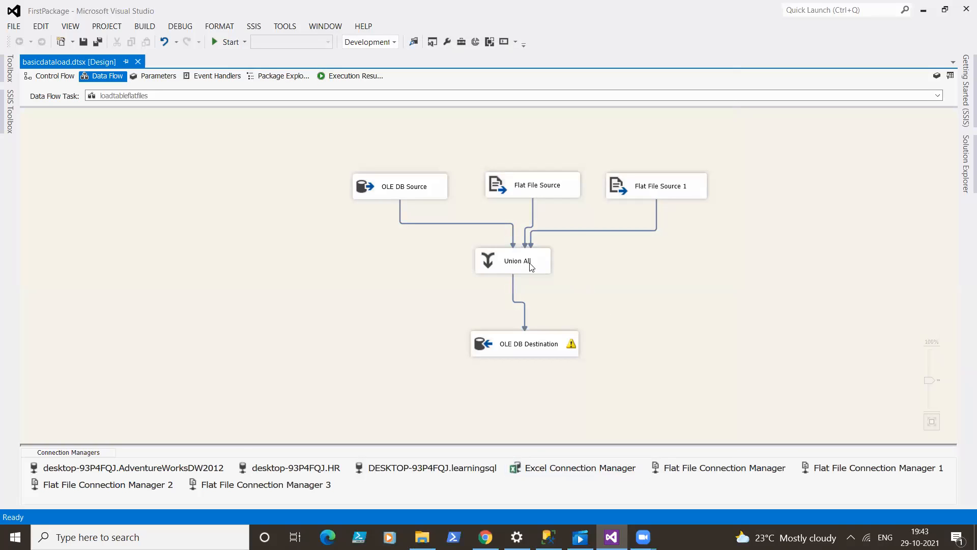
- Check the OLE DB Source's connection and table, and inspect the deptid column of dbo.depts in SQL Server Management Studio
{"action": "left_click", "coordinate": [437, 186]}
{"action": "double_click", "coordinate": [437, 186]}
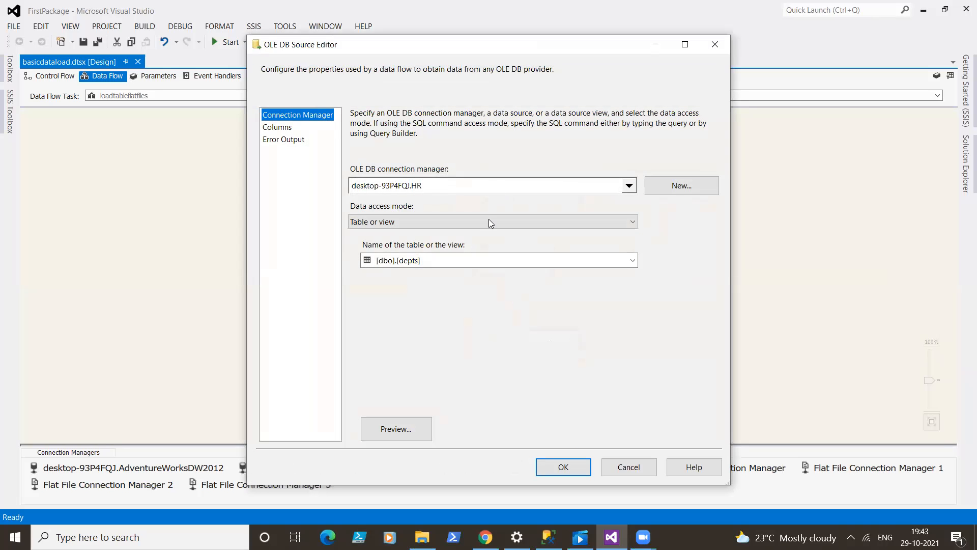
{"action": "left_click", "coordinate": [628, 467]}
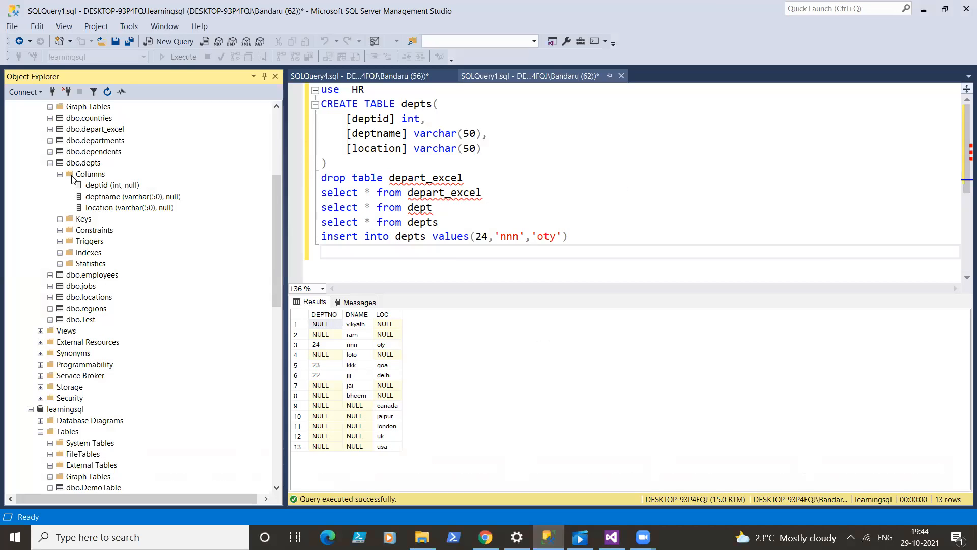
{"action": "left_click", "coordinate": [93, 186]}
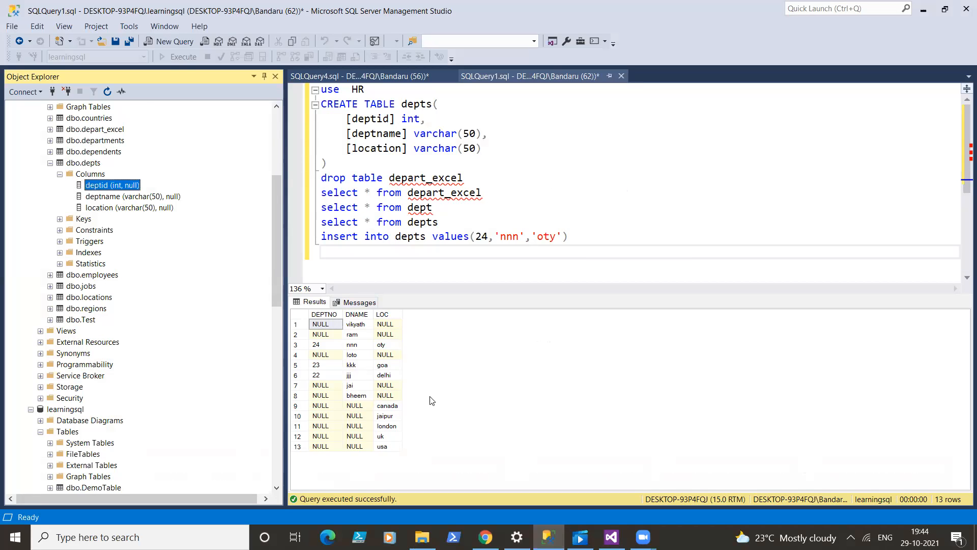
- Back in Visual Studio, delete the data flow path between the middle Flat File Source and Union All
{"action": "left_click", "coordinate": [612, 535]}
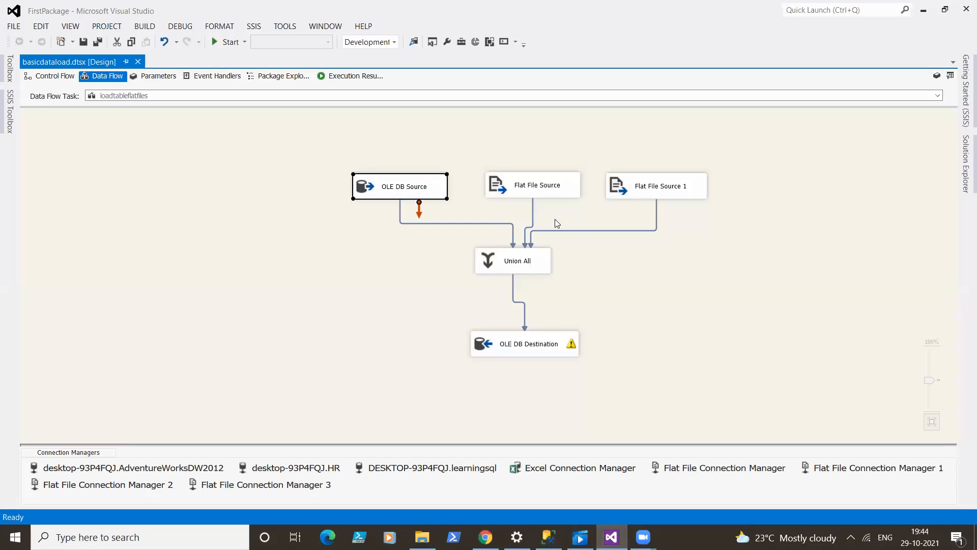
{"action": "left_click", "coordinate": [532, 212]}
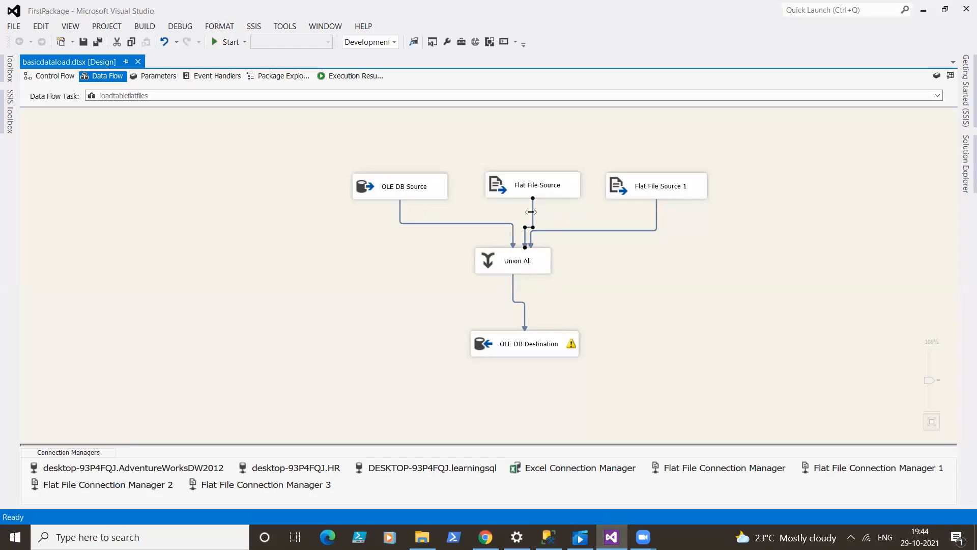
{"action": "key", "text": "Delete"}
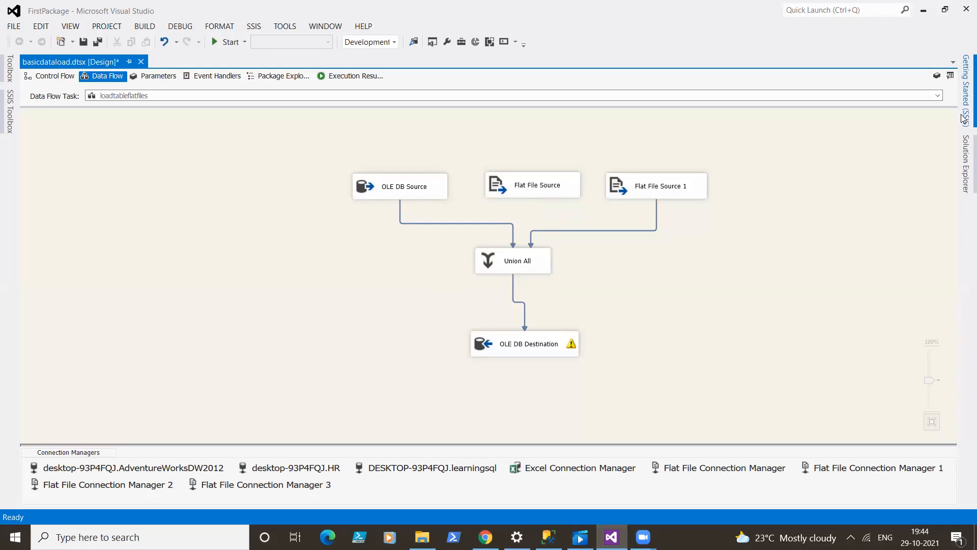
- Add a Data Conversion transformation above Union All and position the middle Flat File Source above it
{"action": "left_click", "coordinate": [2, 120]}
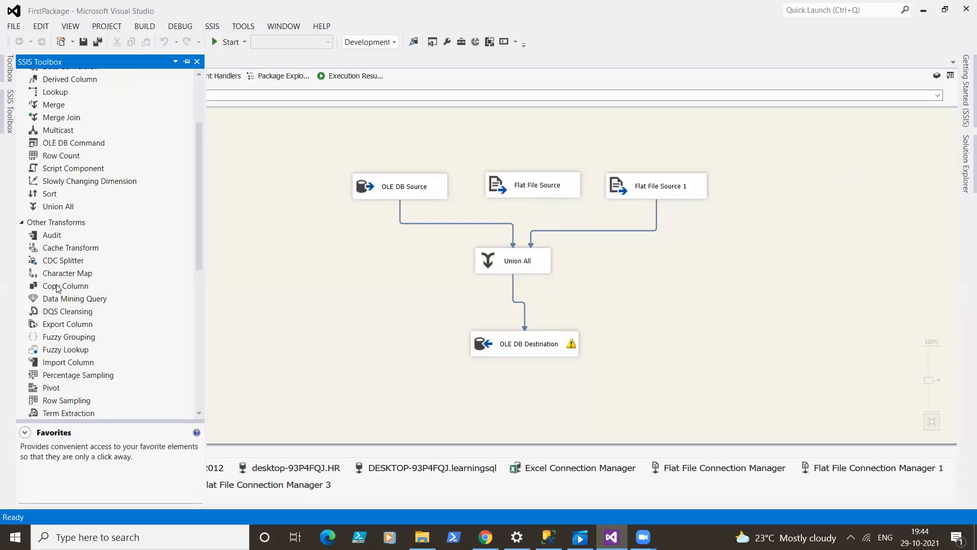
{"action": "left_click_drag", "start_coordinate": [200, 195], "coordinate": [192, 117]}
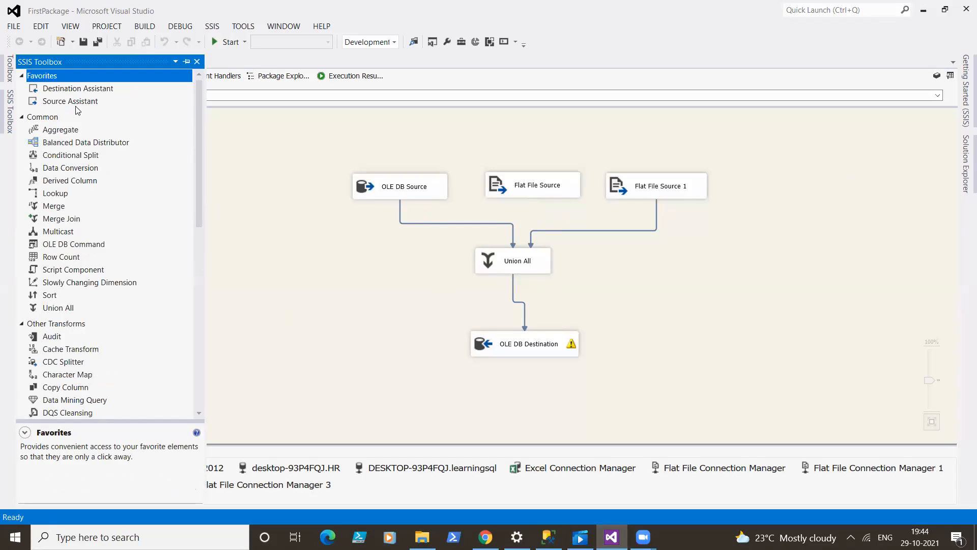
{"action": "left_click_drag", "start_coordinate": [68, 168], "coordinate": [515, 155]}
{"action": "left_click_drag", "start_coordinate": [529, 210], "coordinate": [523, 198]}
{"action": "left_click", "coordinate": [528, 153]}
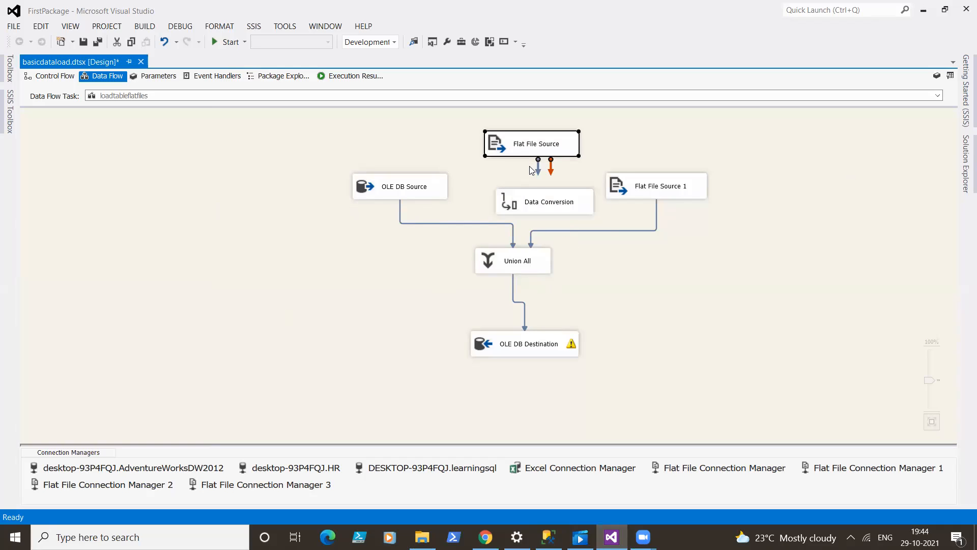
- Connect Flat File Source to Data Conversion and convert its deptid column to four-byte signed integer [DT_I4]
{"action": "left_click_drag", "start_coordinate": [537, 172], "coordinate": [538, 206]}
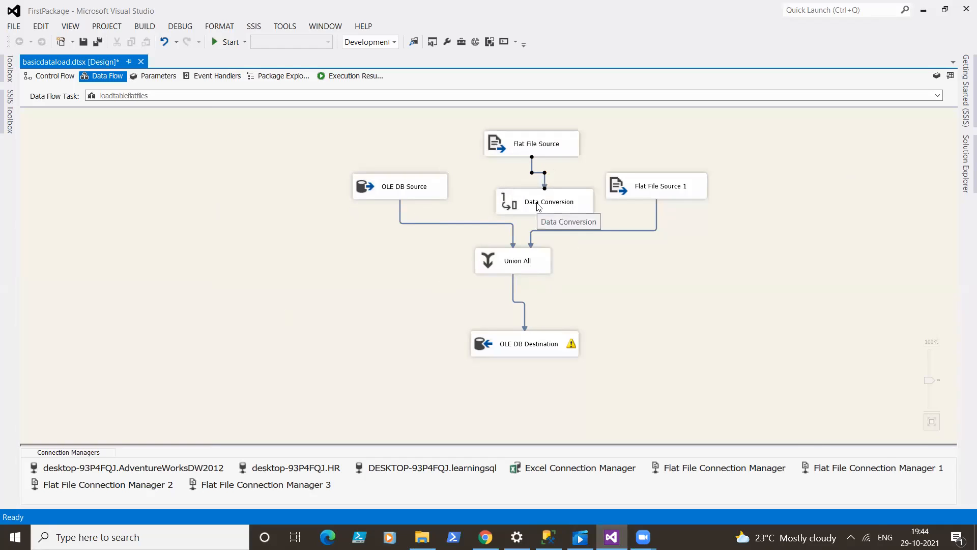
{"action": "double_click", "coordinate": [538, 204]}
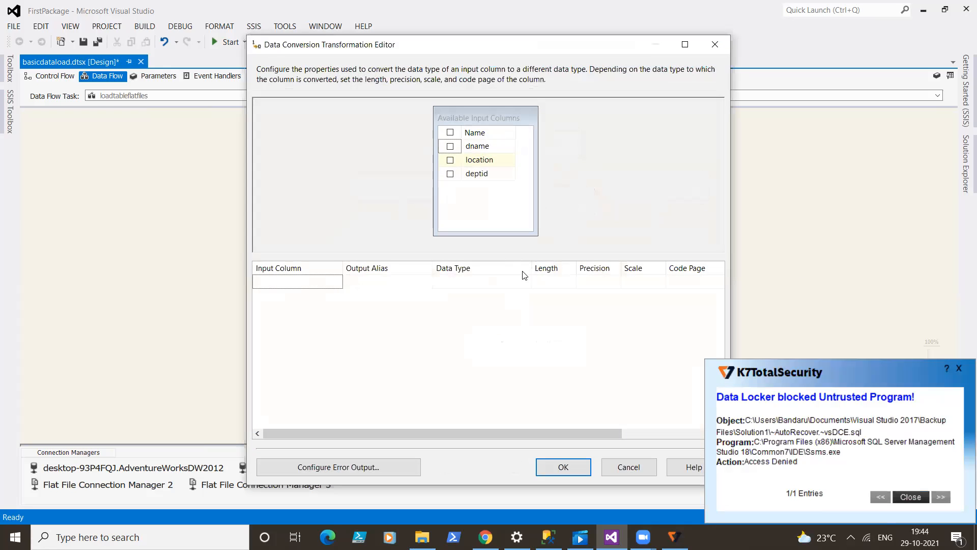
{"action": "left_click", "coordinate": [450, 174]}
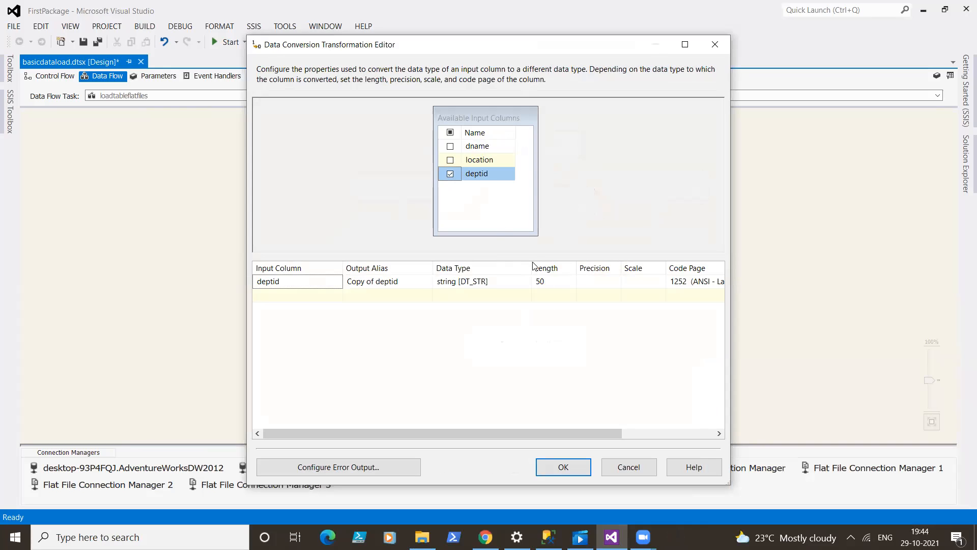
{"action": "left_click_drag", "start_coordinate": [531, 265], "coordinate": [605, 265]}
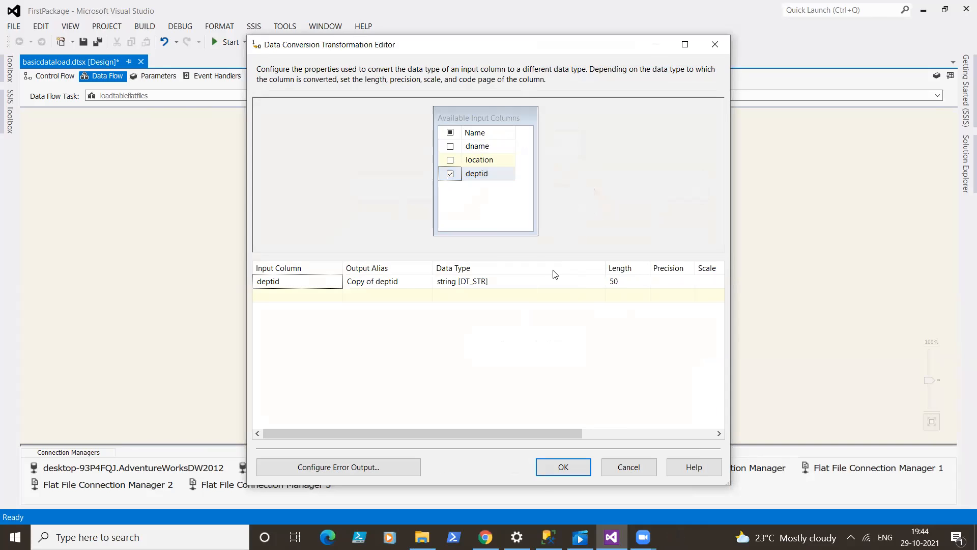
{"action": "left_click", "coordinate": [585, 285]}
{"action": "left_click", "coordinate": [589, 286]}
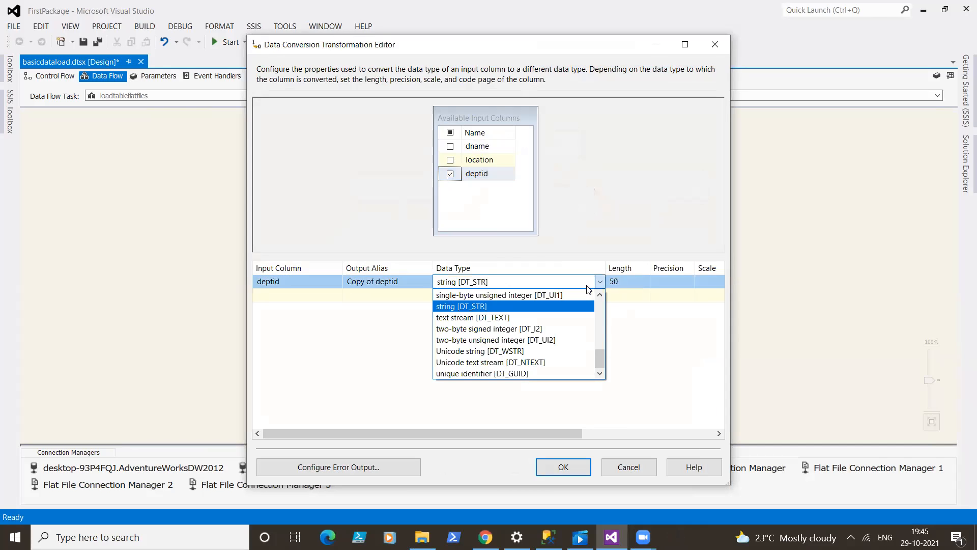
{"action": "left_click_drag", "start_coordinate": [599, 356], "coordinate": [599, 348]}
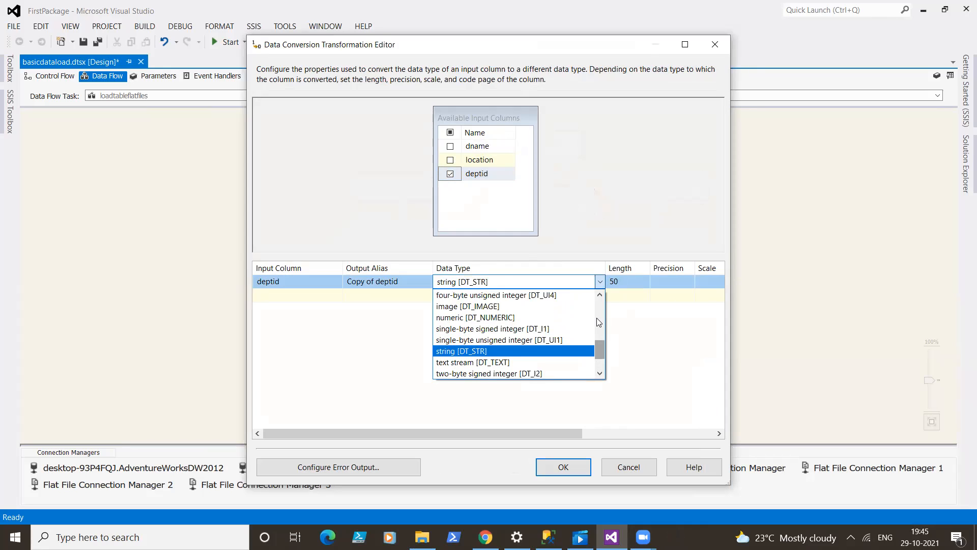
{"action": "scroll", "coordinate": [539, 320], "scroll_direction": "up", "scroll_amount": 3}
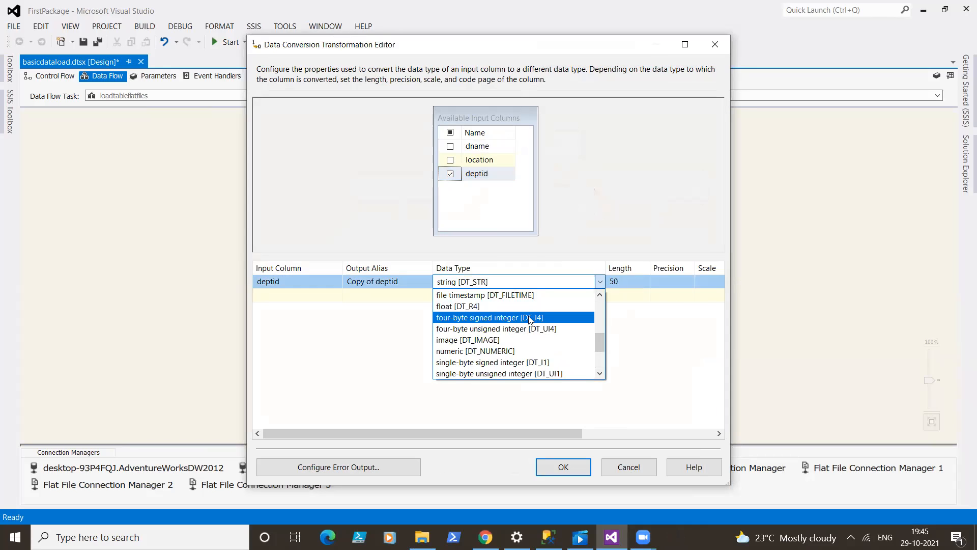
{"action": "left_click", "coordinate": [530, 319]}
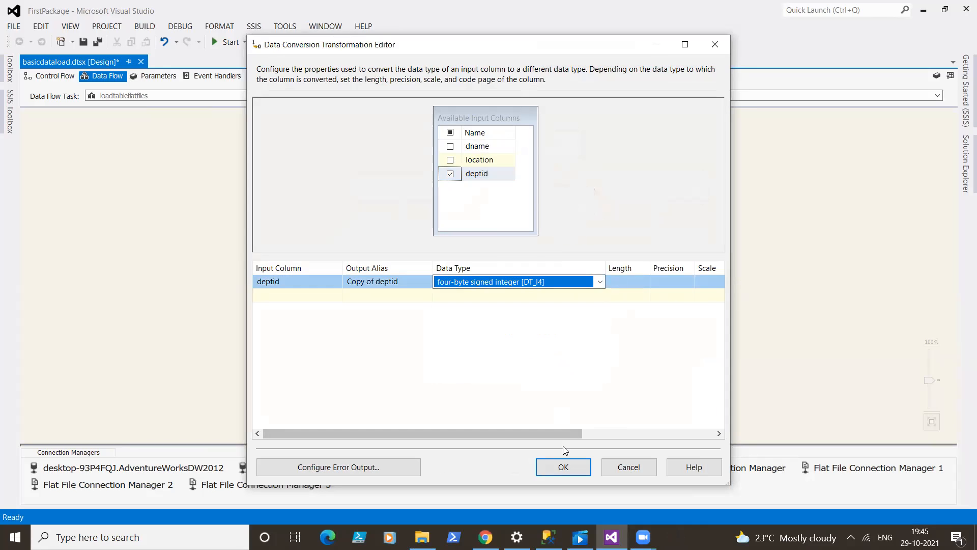
{"action": "left_click", "coordinate": [563, 467]}
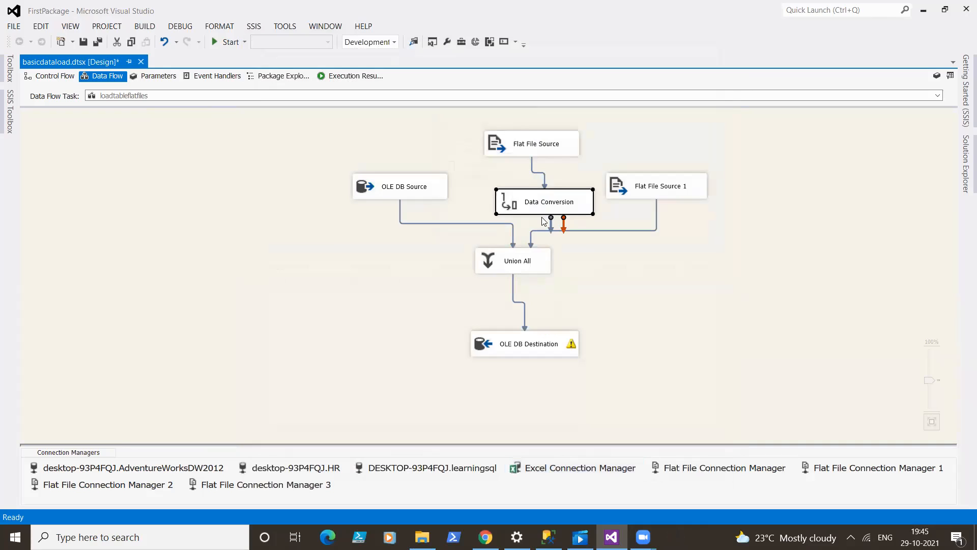
- Connect Data Conversion to Union All and map Copy of deptid from Union All Input 4 to the deptid output column
{"action": "left_click_drag", "start_coordinate": [551, 233], "coordinate": [522, 251]}
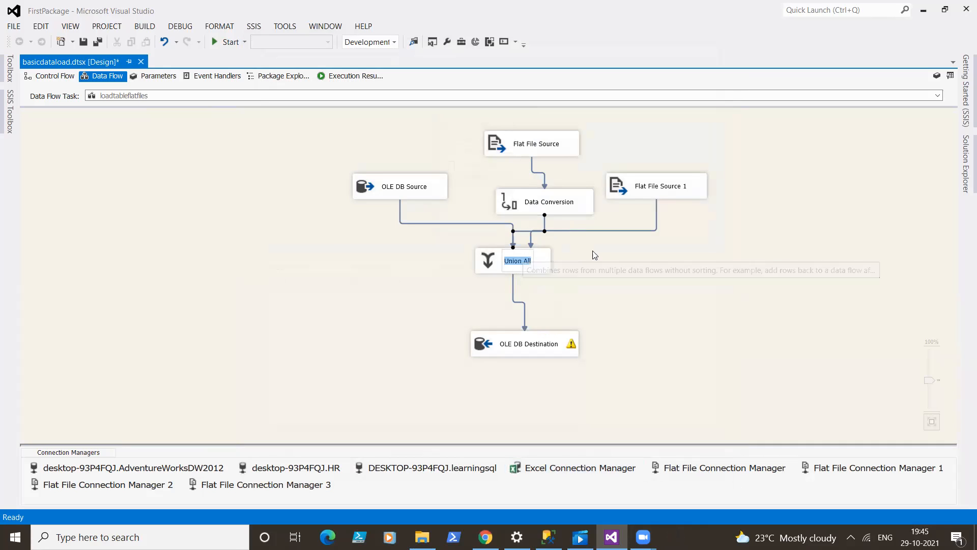
{"action": "left_click", "coordinate": [530, 270]}
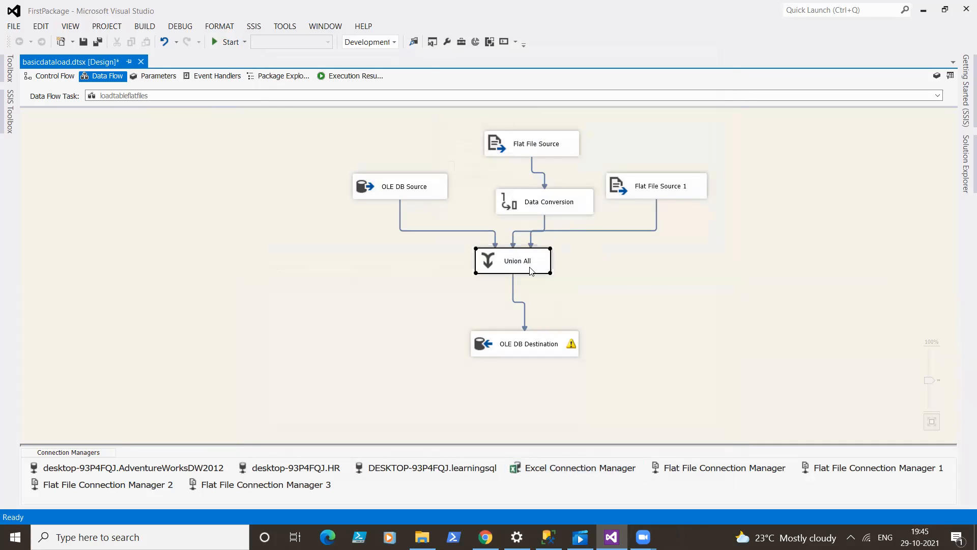
{"action": "double_click", "coordinate": [530, 270]}
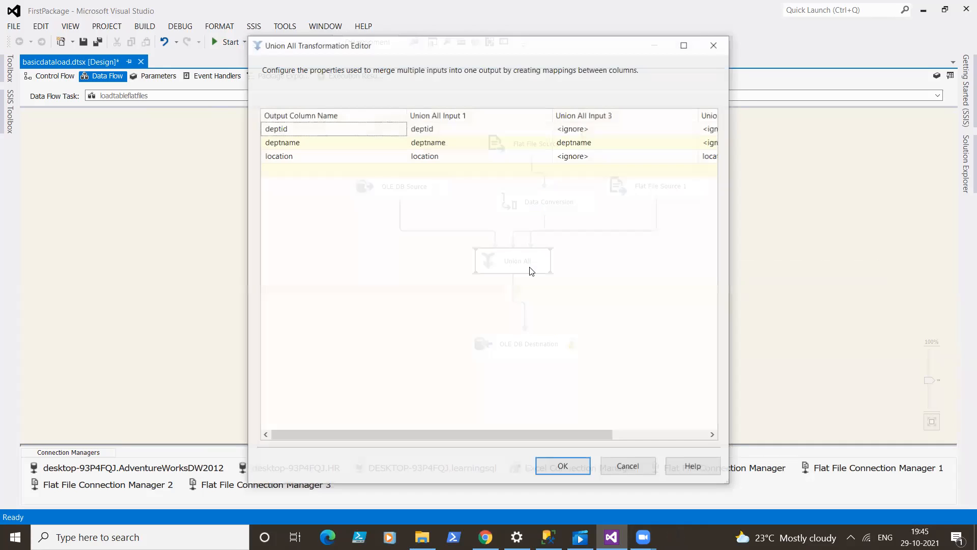
{"action": "left_click", "coordinate": [630, 128]}
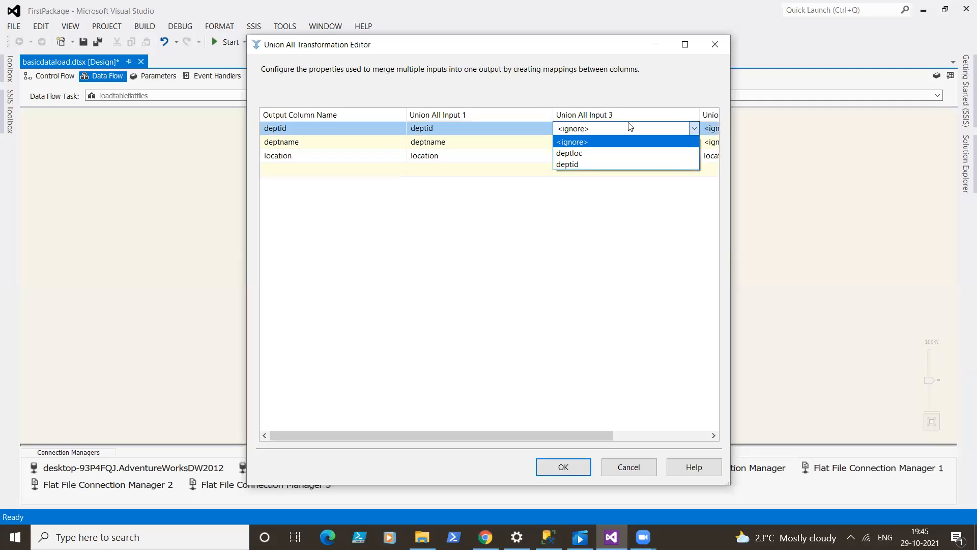
{"action": "left_click", "coordinate": [590, 194]}
{"action": "left_click_drag", "start_coordinate": [458, 432], "coordinate": [575, 430]}
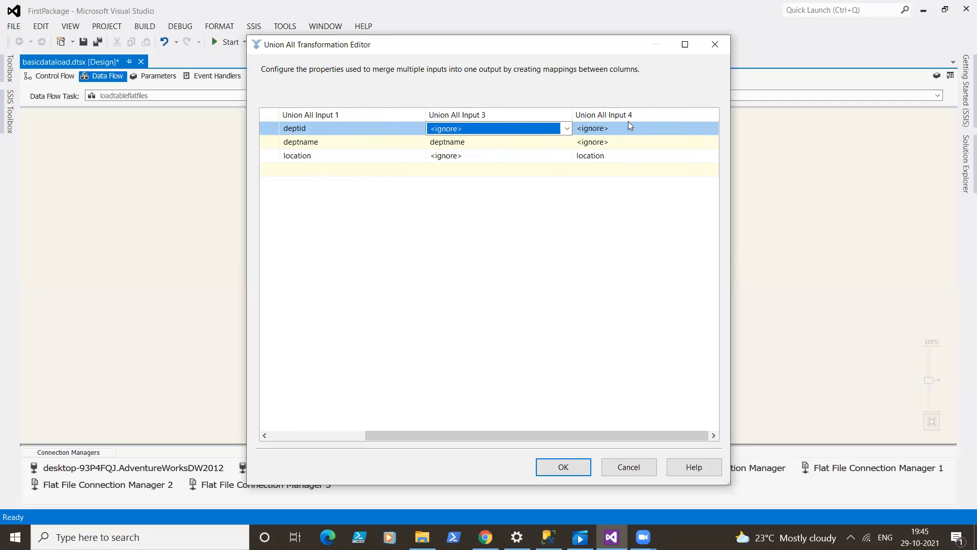
{"action": "left_click", "coordinate": [630, 126]}
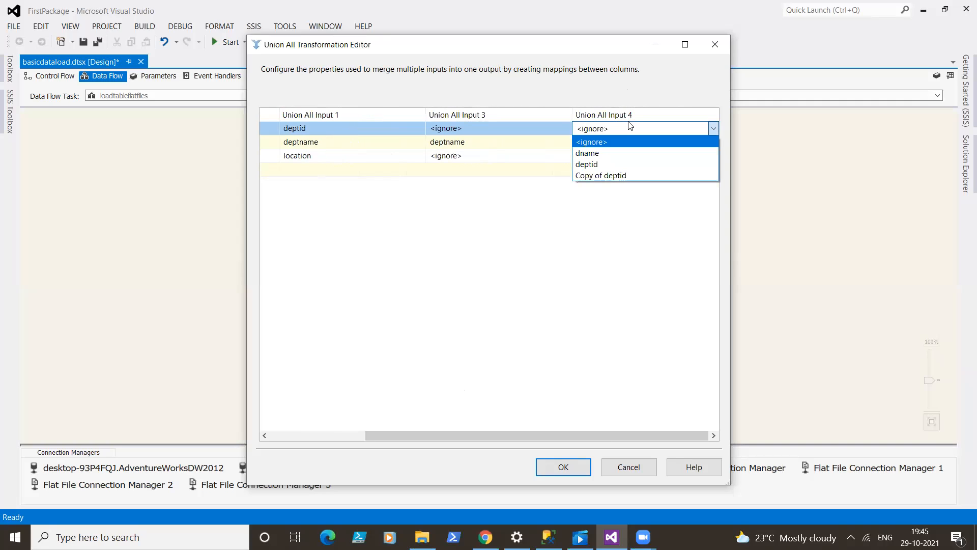
{"action": "left_click", "coordinate": [610, 175]}
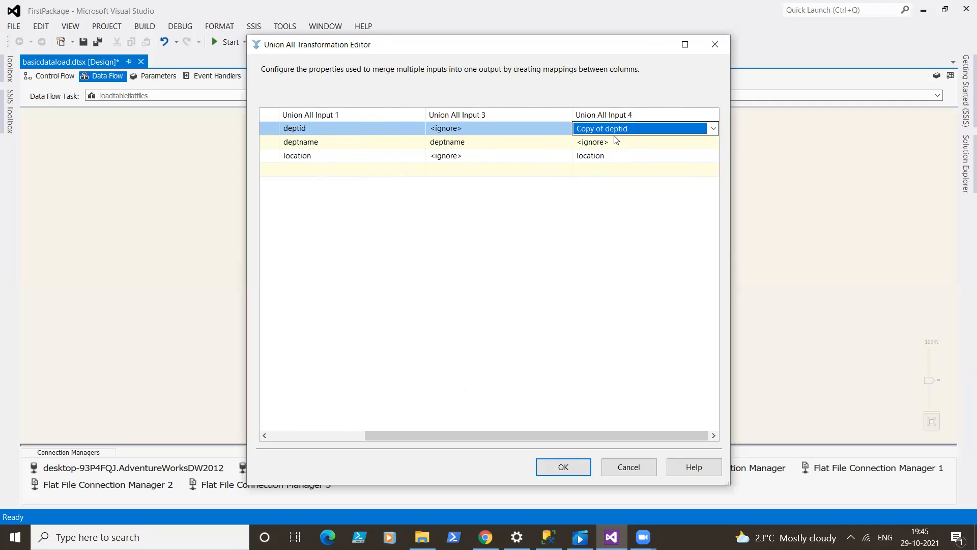
- Try to map deptid from Union All Input 3 to the deptid output column, and save the Union All mappings
{"action": "left_click", "coordinate": [535, 131]}
{"action": "left_click", "coordinate": [535, 132]}
{"action": "left_click", "coordinate": [536, 131]}
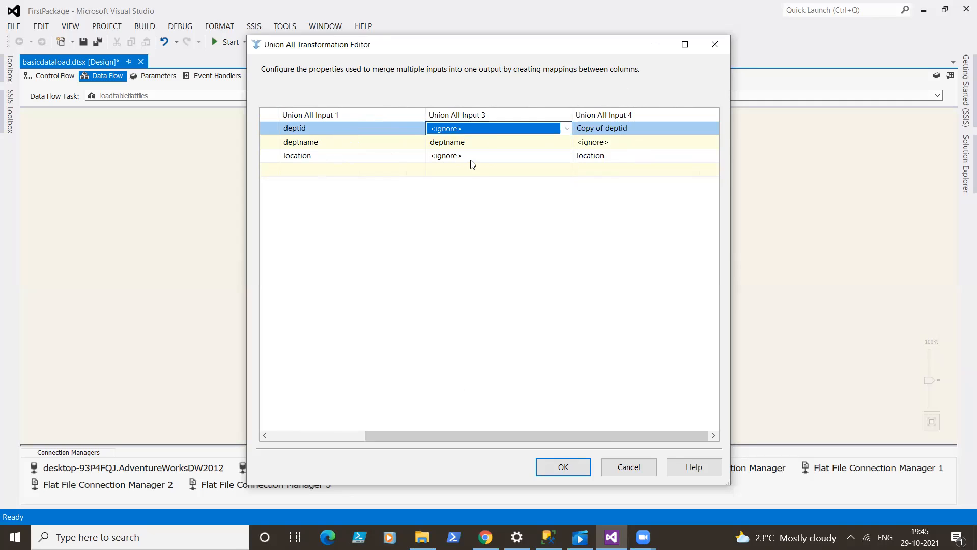
{"action": "left_click", "coordinate": [489, 128]}
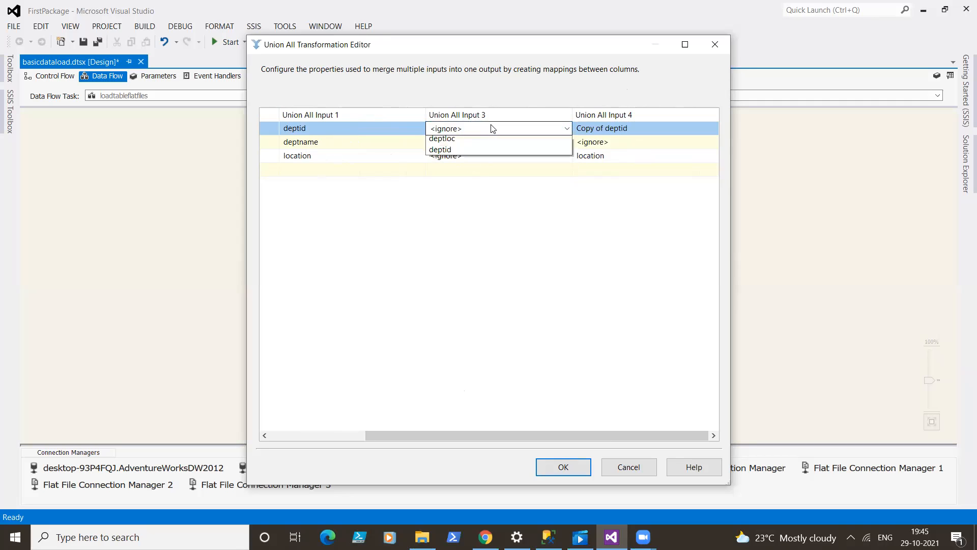
{"action": "left_click", "coordinate": [451, 163]}
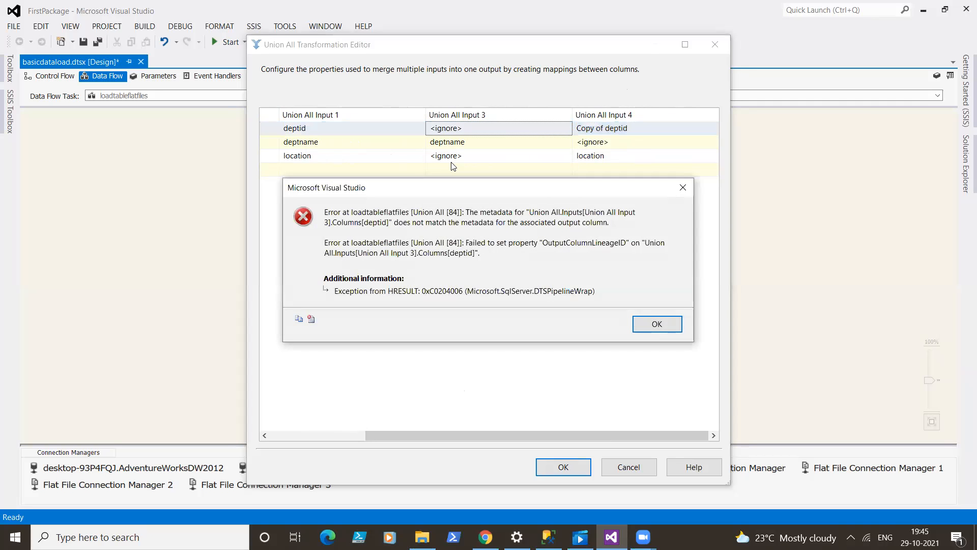
{"action": "left_click", "coordinate": [643, 324]}
{"action": "left_click", "coordinate": [564, 466]}
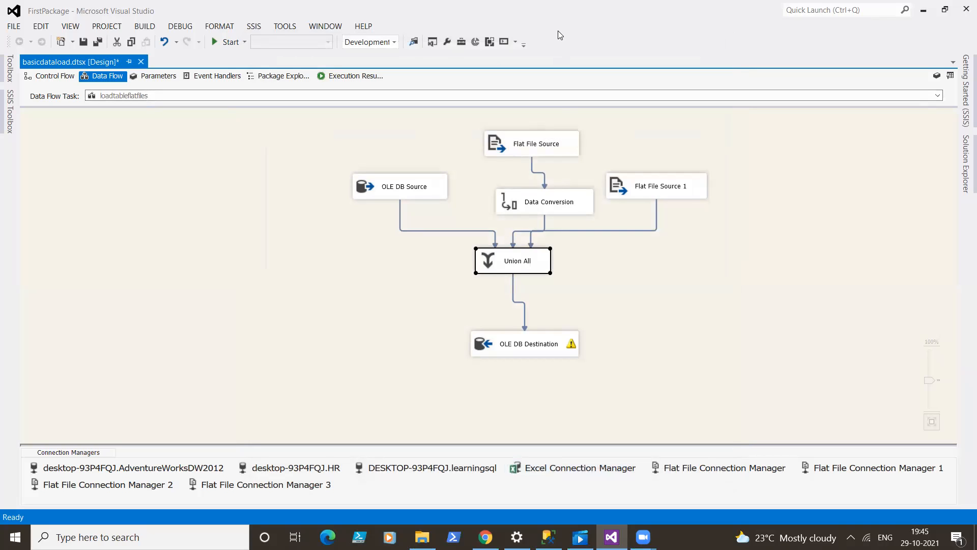
- Move Flat File Source 1 up level with Flat File Source and delete its data flow path to Union All
{"action": "left_click_drag", "start_coordinate": [637, 181], "coordinate": [657, 140]}
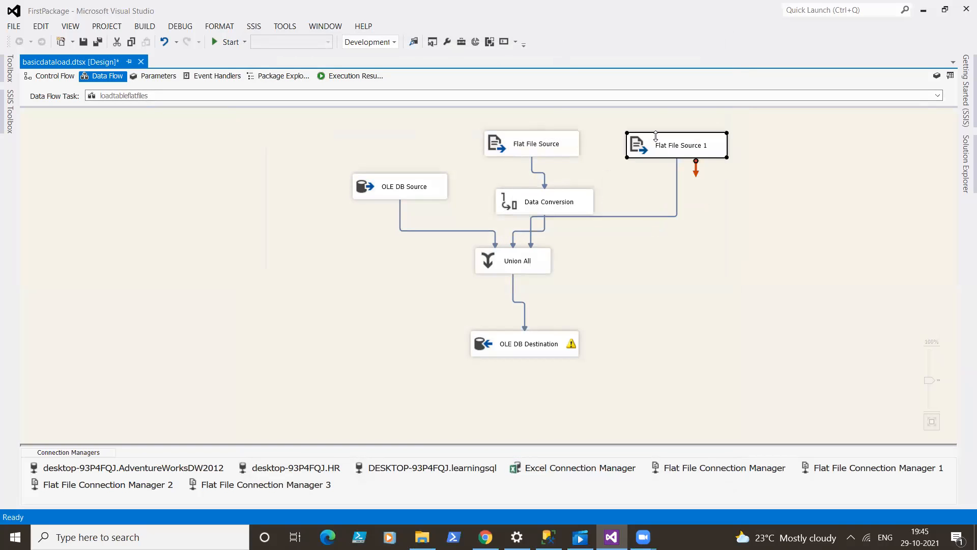
{"action": "left_click", "coordinate": [677, 201]}
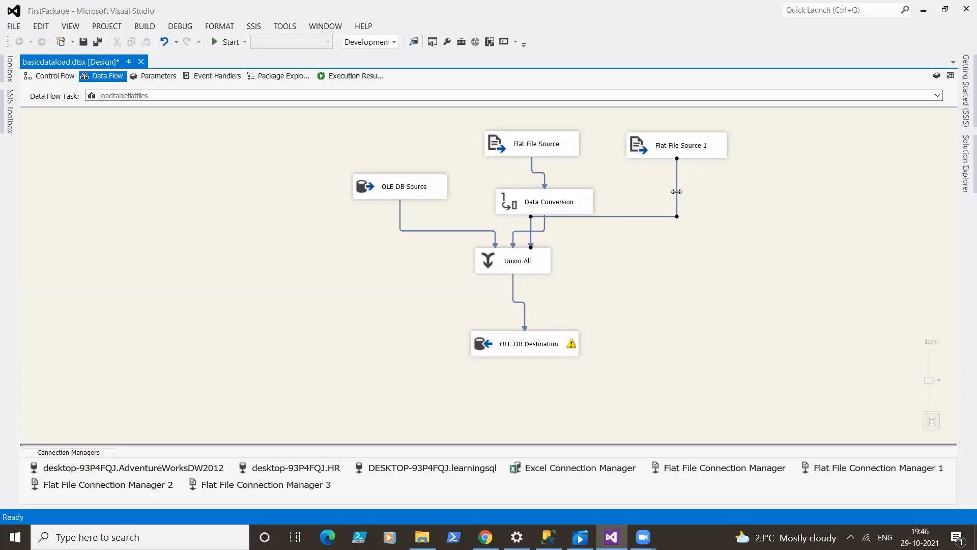
{"action": "key", "text": "Delete"}
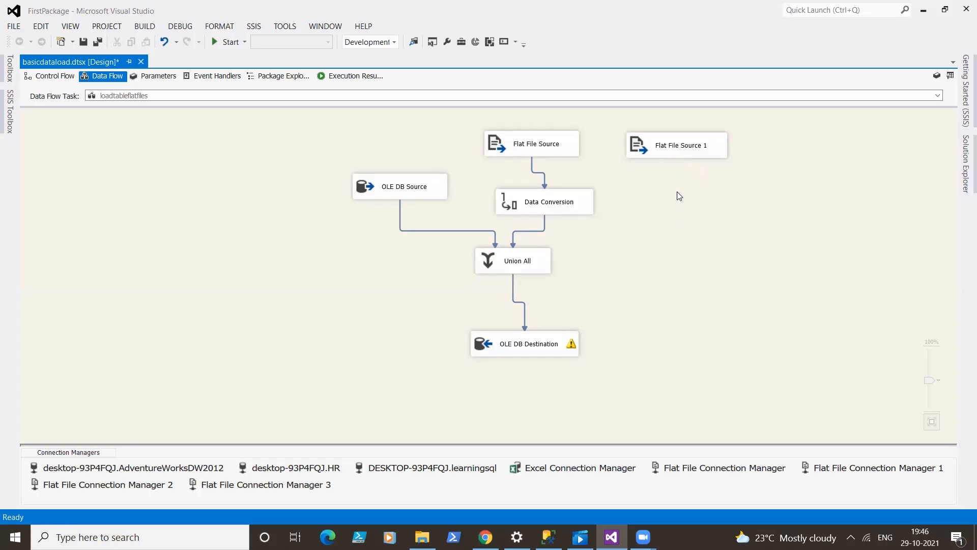
- Add a second Data Conversion transformation below Flat File Source 1 and connect that source to it
{"action": "left_click", "coordinate": [1, 127]}
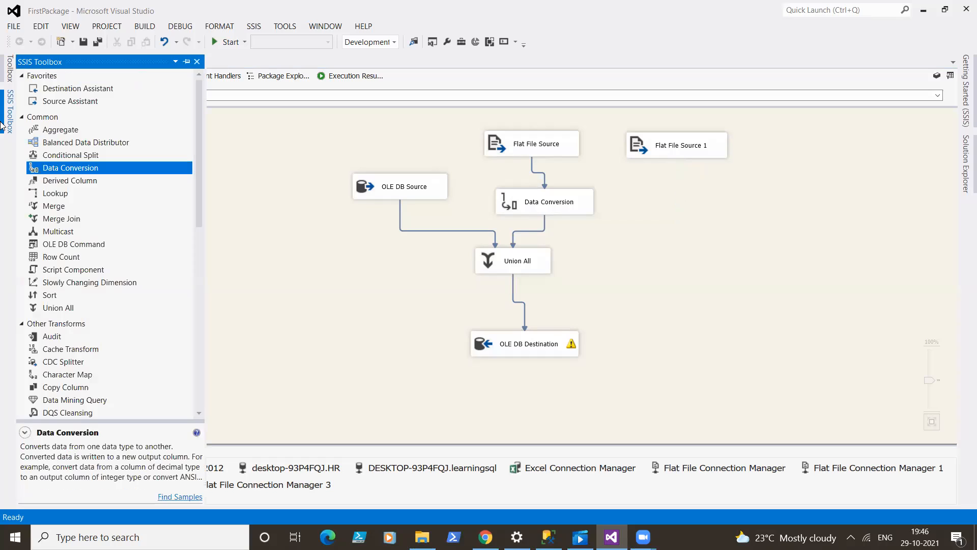
{"action": "left_click_drag", "start_coordinate": [64, 169], "coordinate": [655, 181]}
{"action": "left_click", "coordinate": [675, 155]}
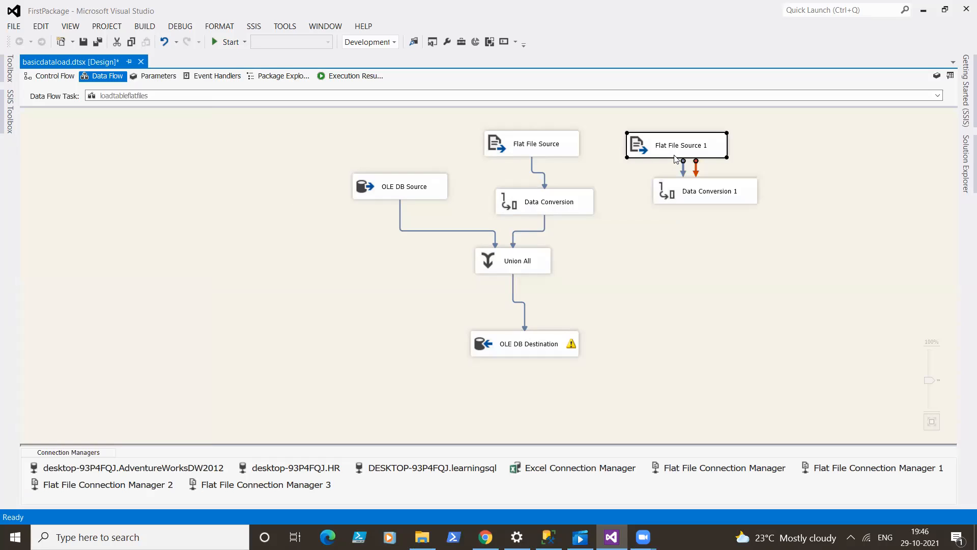
{"action": "left_click_drag", "start_coordinate": [683, 176], "coordinate": [692, 195]}
{"action": "left_click", "coordinate": [692, 194]}
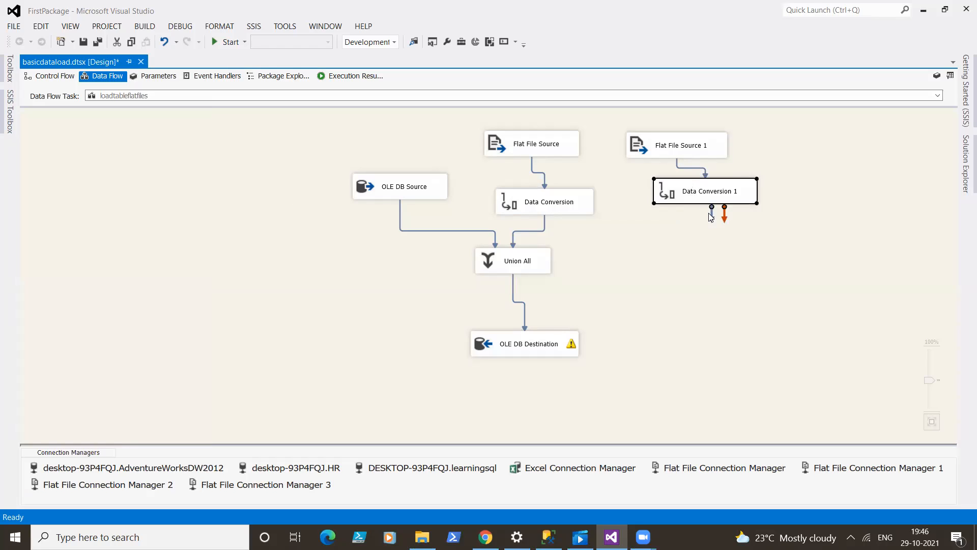
- Configure Data Conversion 1 to convert the deptid column to four-byte signed integer [DT_I4]
{"action": "double_click", "coordinate": [704, 201]}
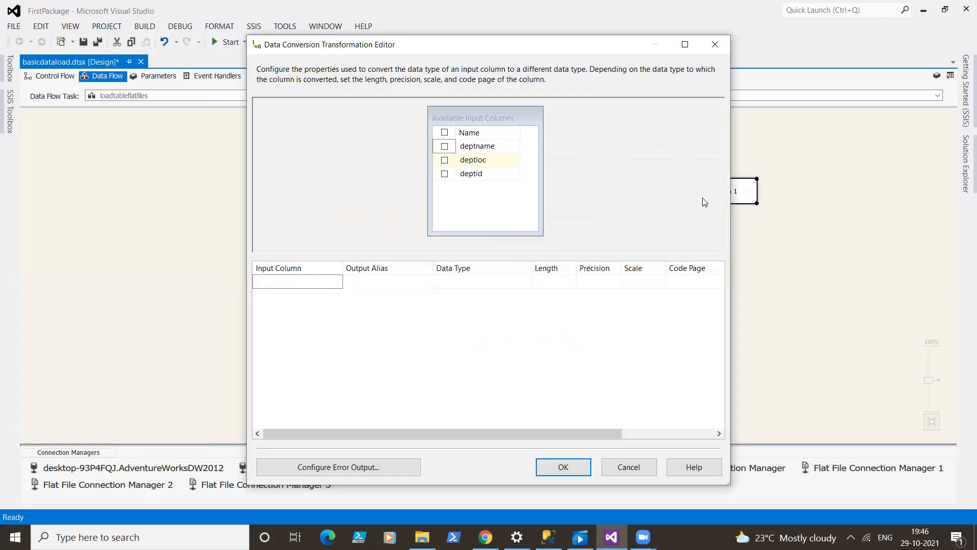
{"action": "left_click", "coordinate": [445, 174]}
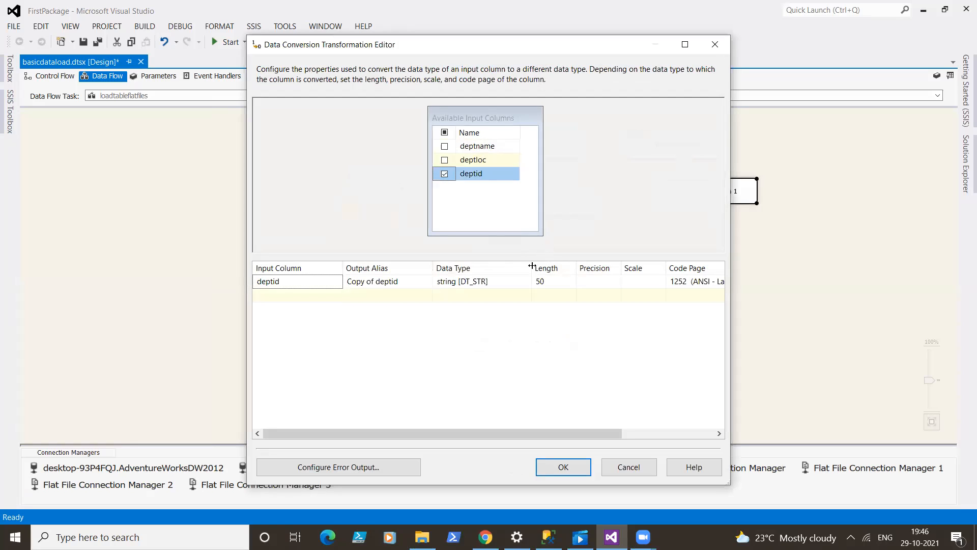
{"action": "left_click_drag", "start_coordinate": [529, 267], "coordinate": [612, 269]}
{"action": "left_click", "coordinate": [553, 279]}
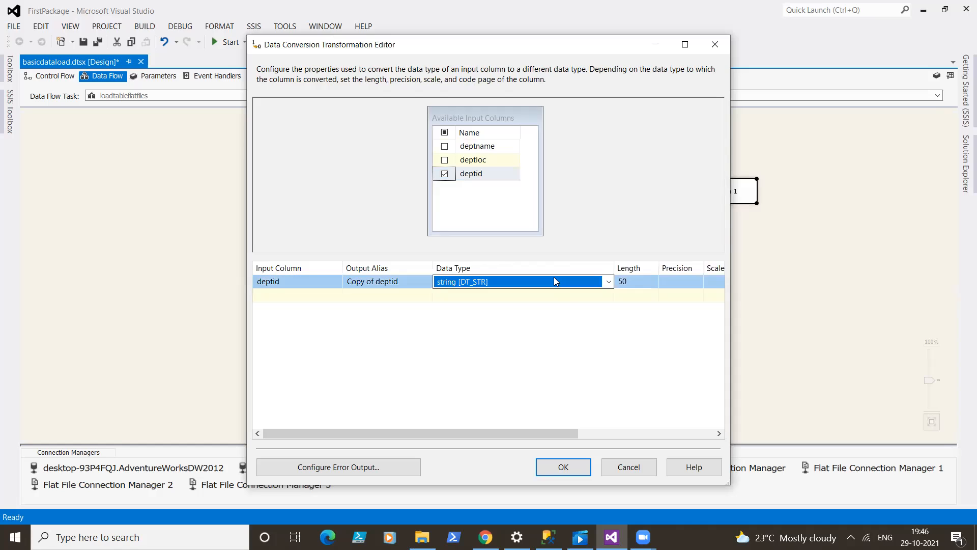
{"action": "left_click", "coordinate": [608, 282]}
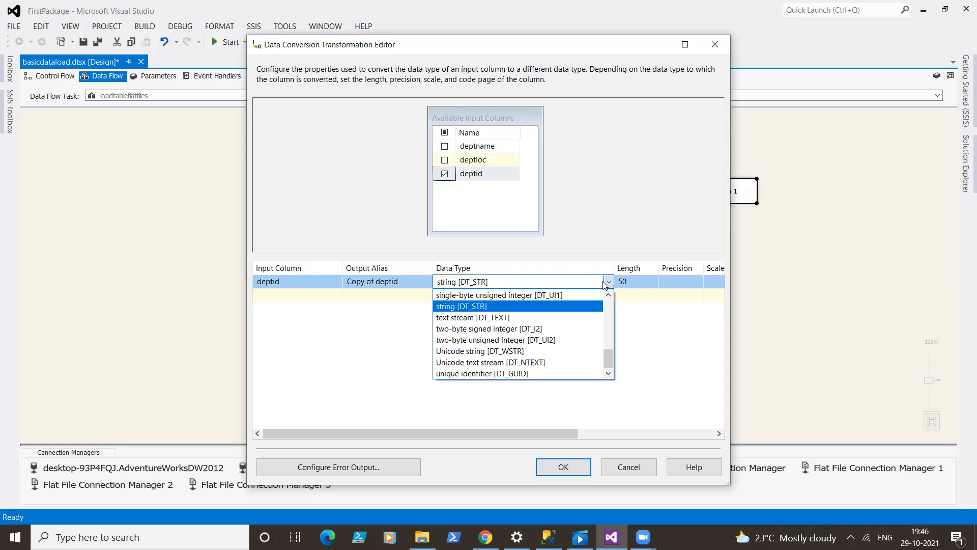
{"action": "left_click_drag", "start_coordinate": [609, 360], "coordinate": [610, 351]}
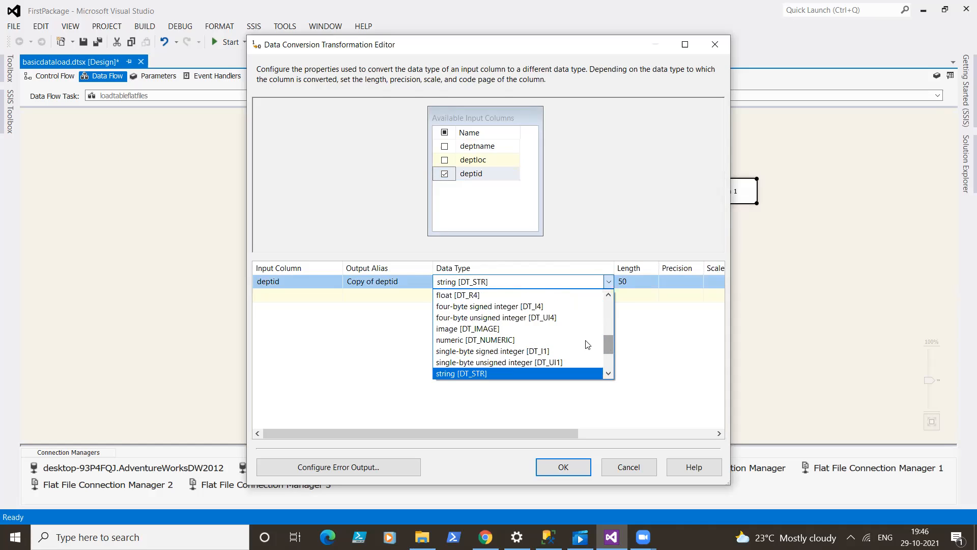
{"action": "left_click", "coordinate": [507, 306]}
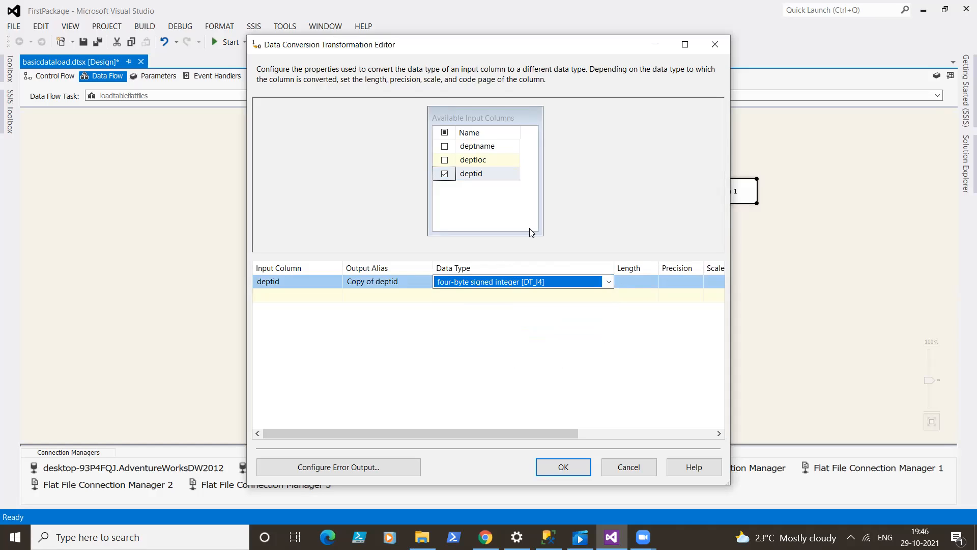
{"action": "left_click", "coordinate": [563, 466]}
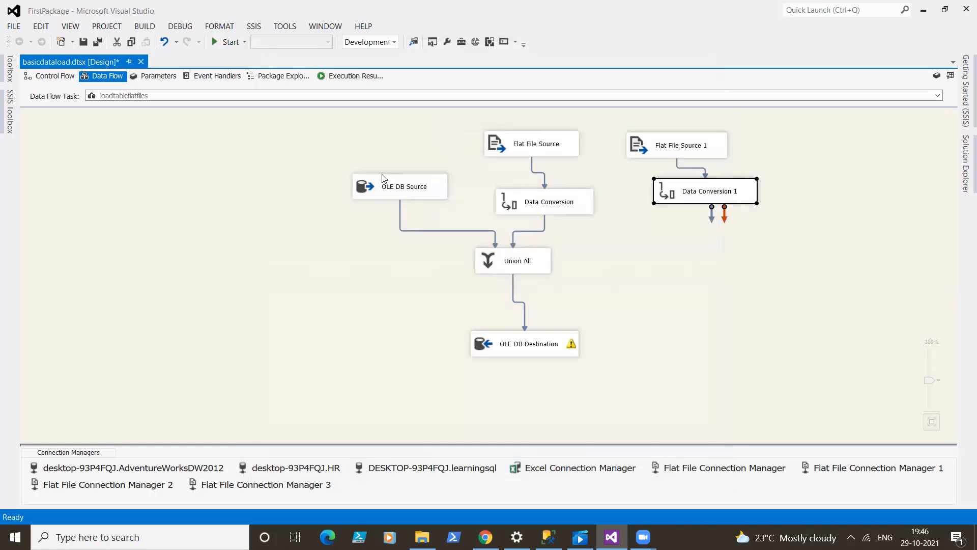
{"action": "left_click", "coordinate": [422, 192]}
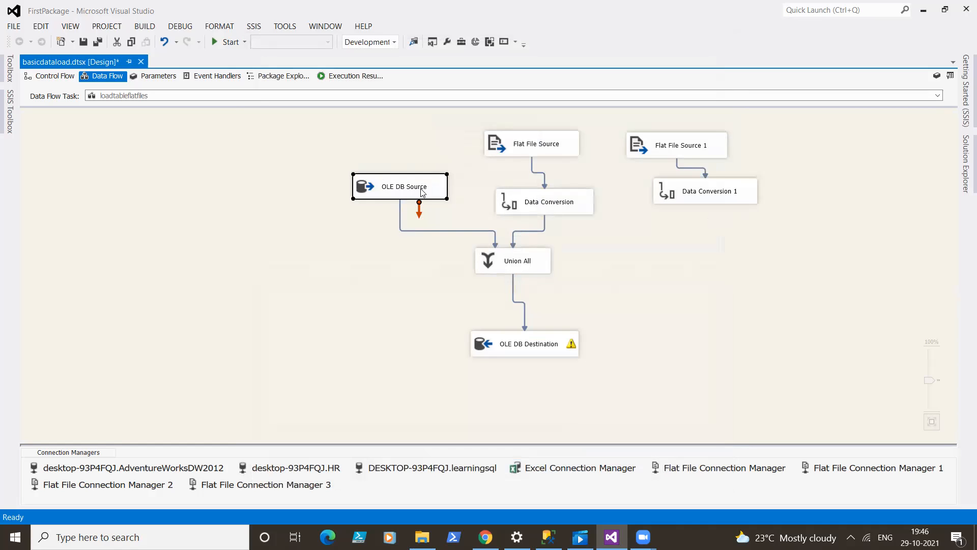
{"action": "left_click", "coordinate": [529, 153]}
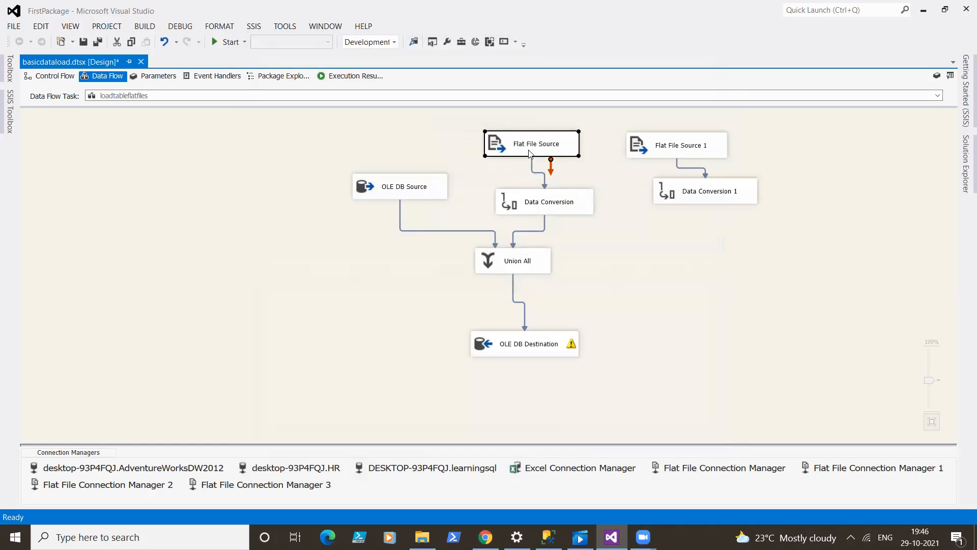
- Connect Data Conversion 1 to Union All and map Copy of deptid from Union All Input 2 to the deptid output column
{"action": "left_click", "coordinate": [706, 203]}
{"action": "left_click_drag", "start_coordinate": [711, 218], "coordinate": [538, 262]}
{"action": "double_click", "coordinate": [539, 262]}
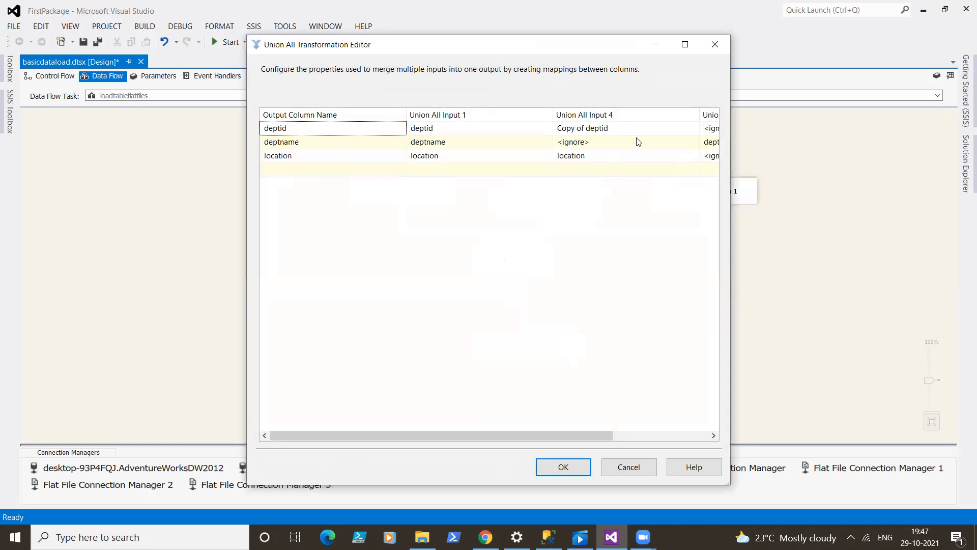
{"action": "left_click_drag", "start_coordinate": [491, 436], "coordinate": [618, 431]}
{"action": "left_click", "coordinate": [674, 119]}
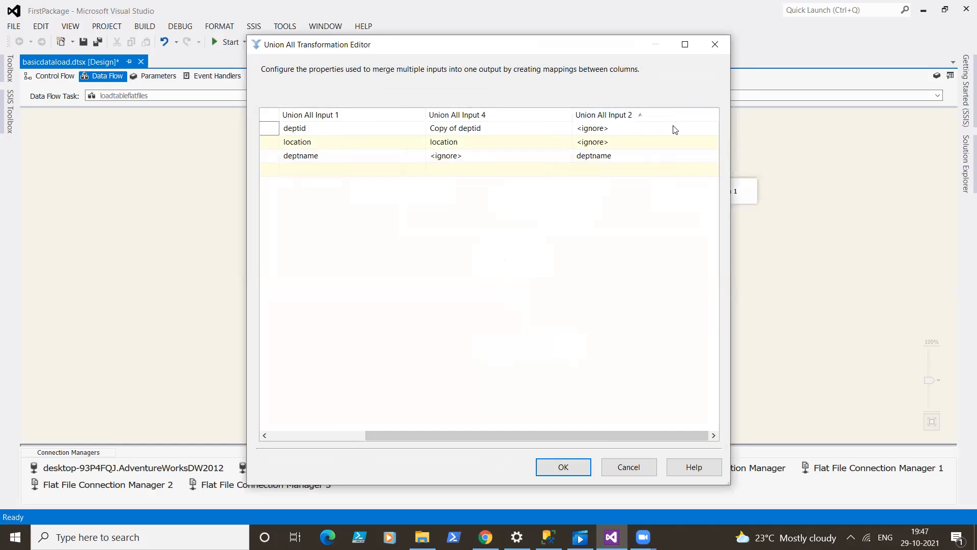
{"action": "left_click", "coordinate": [675, 129]}
{"action": "left_click", "coordinate": [673, 129]}
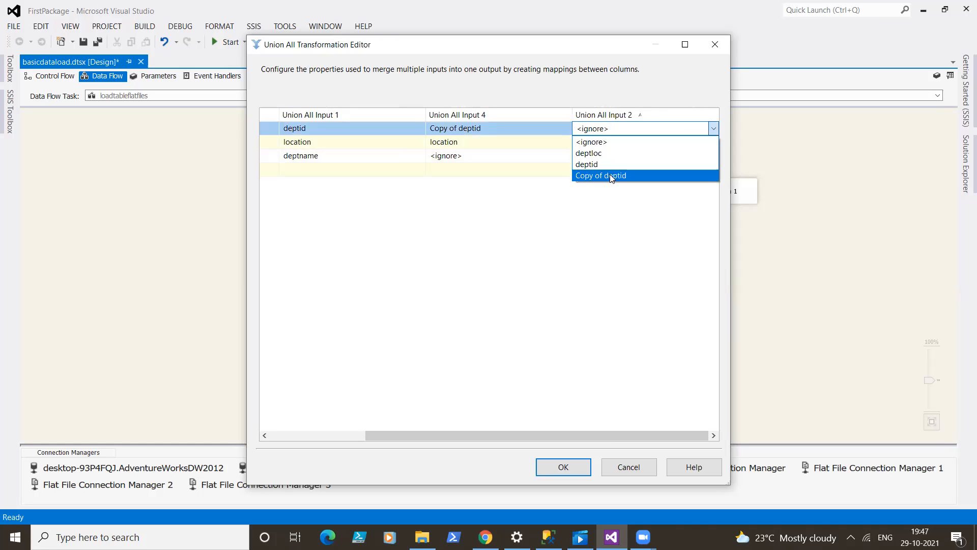
{"action": "left_click", "coordinate": [610, 175]}
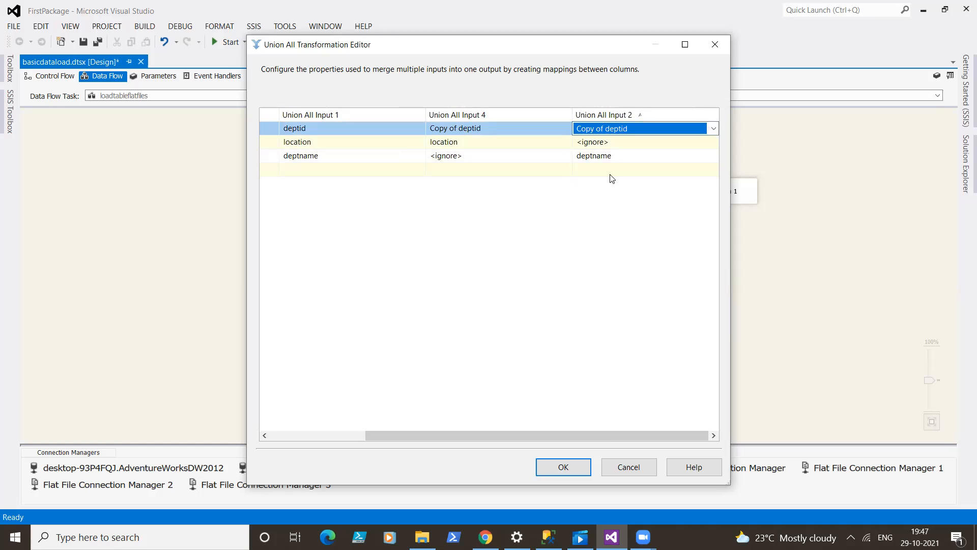
{"action": "left_click", "coordinate": [557, 465]}
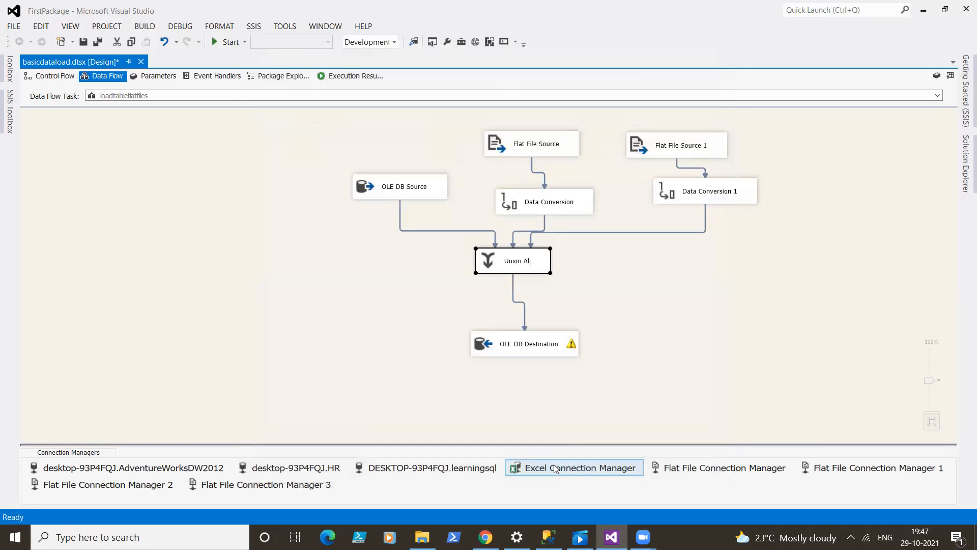
{"action": "left_click", "coordinate": [723, 276]}
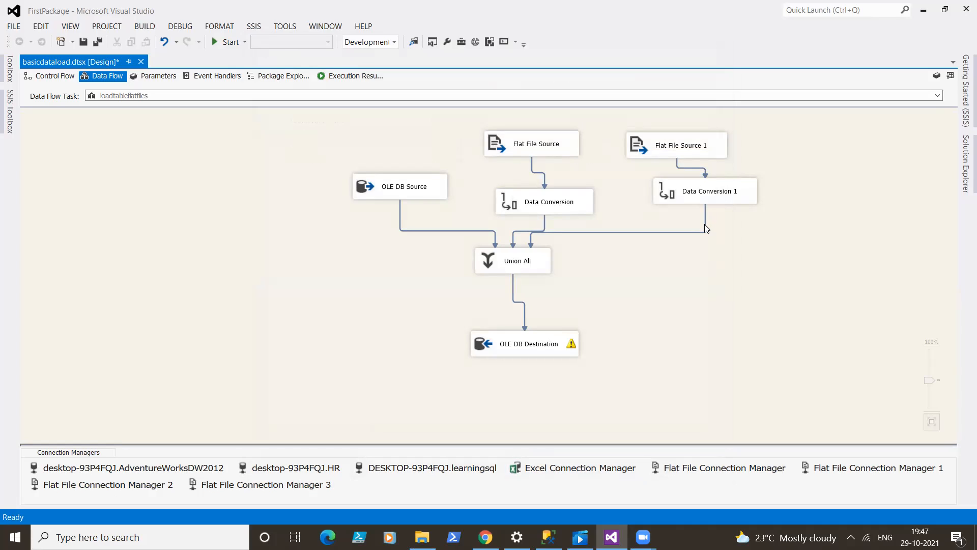
- Return to the package's control flow and clear the selection of the loadtableflatfiles task
{"action": "left_click", "coordinate": [55, 76]}
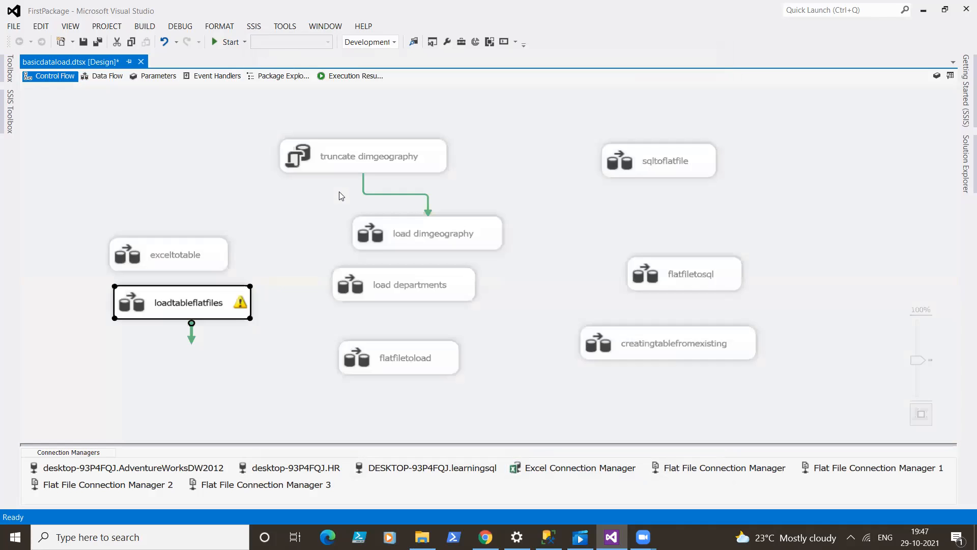
{"action": "left_click", "coordinate": [500, 166]}
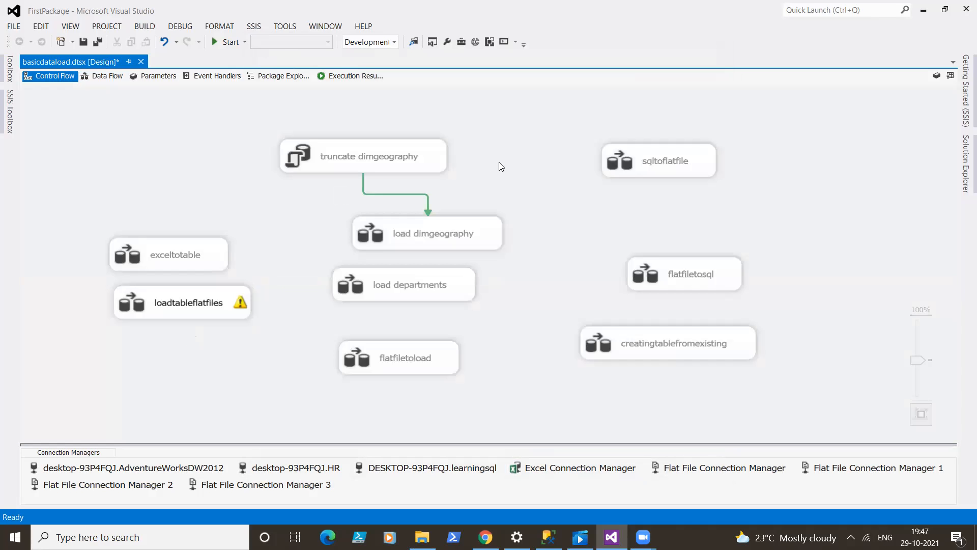